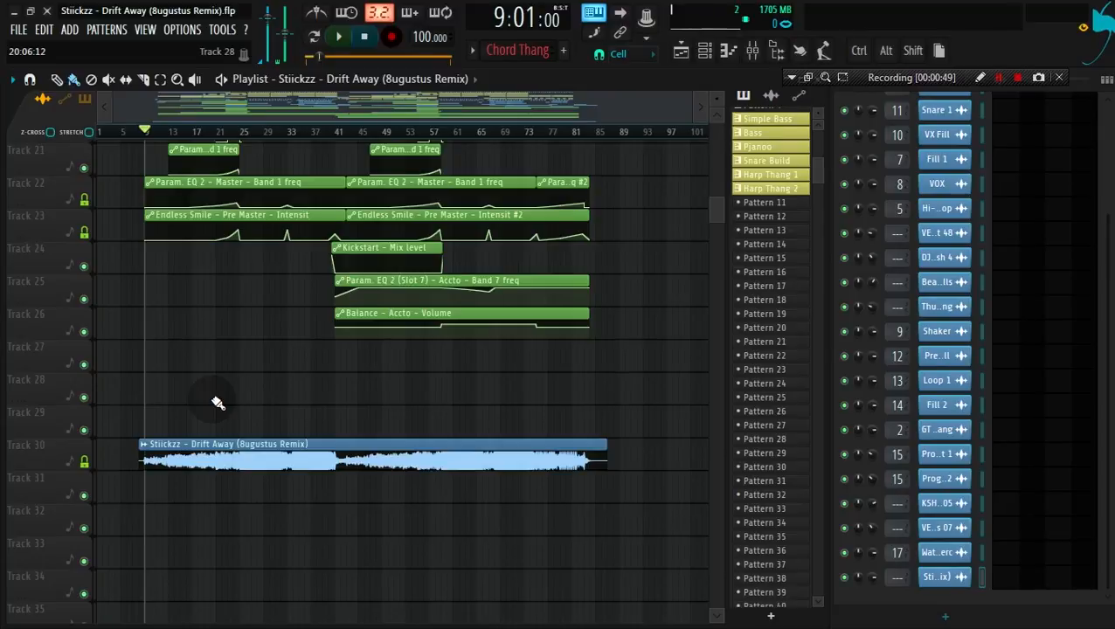
Solo the remix audio on Track 30 and start playback.
right_click(86, 467)
key("space")
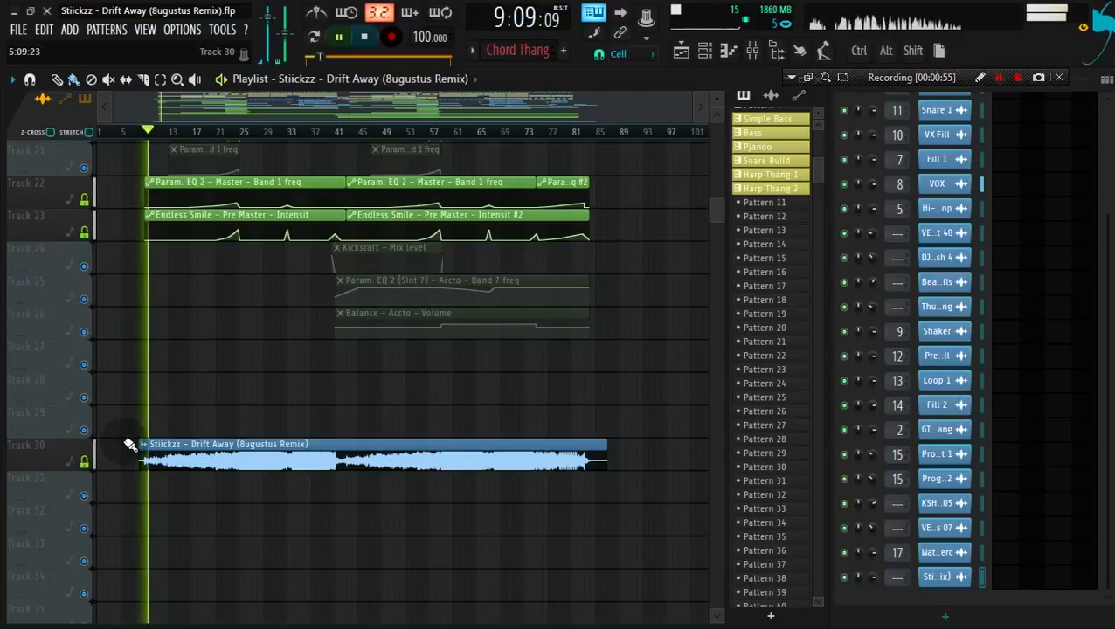
Mute the Master EQ automation on Track 22 and toggle the Endless Smile automation on Track 23 off and back on.
scroll(129, 444, "up", 5)
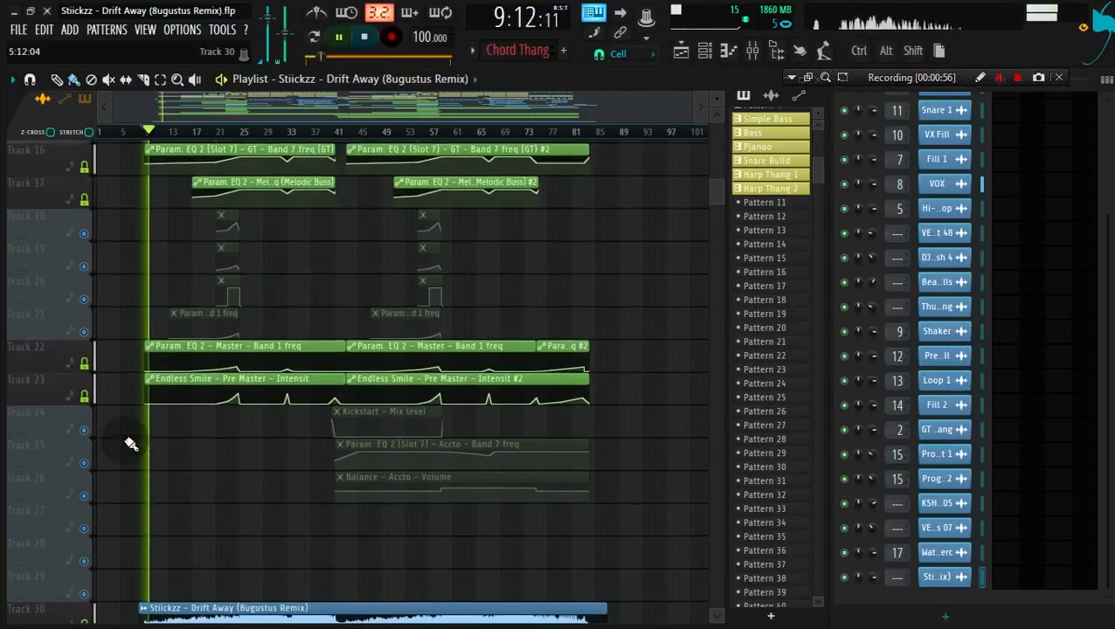
left_click(85, 365)
left_click(84, 397)
scroll(133, 415, "down", 1)
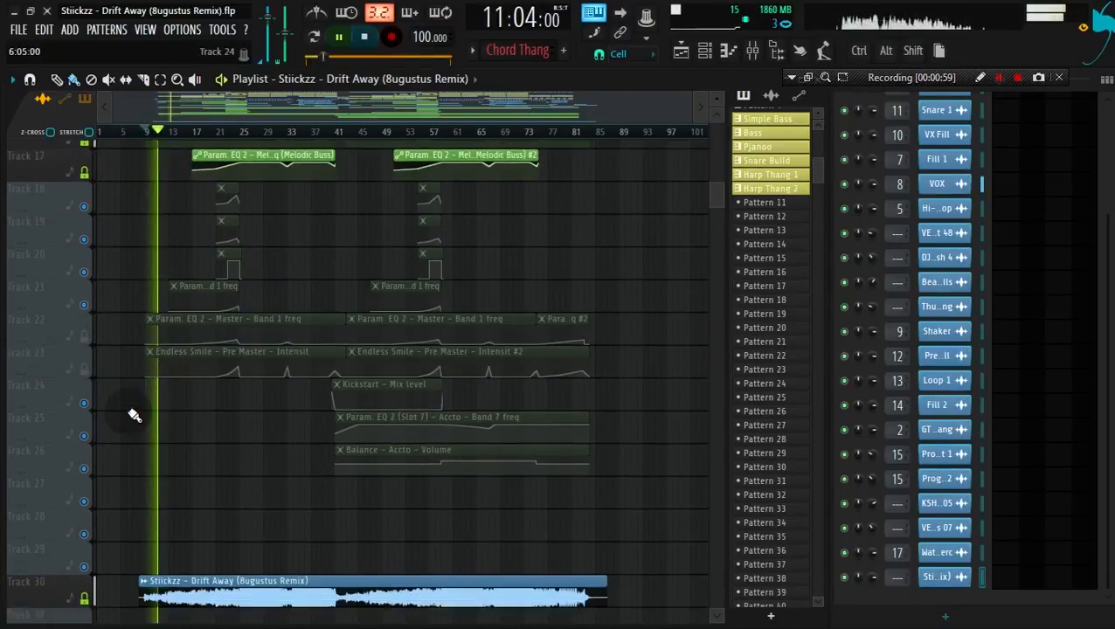
scroll(216, 437, "down", 3)
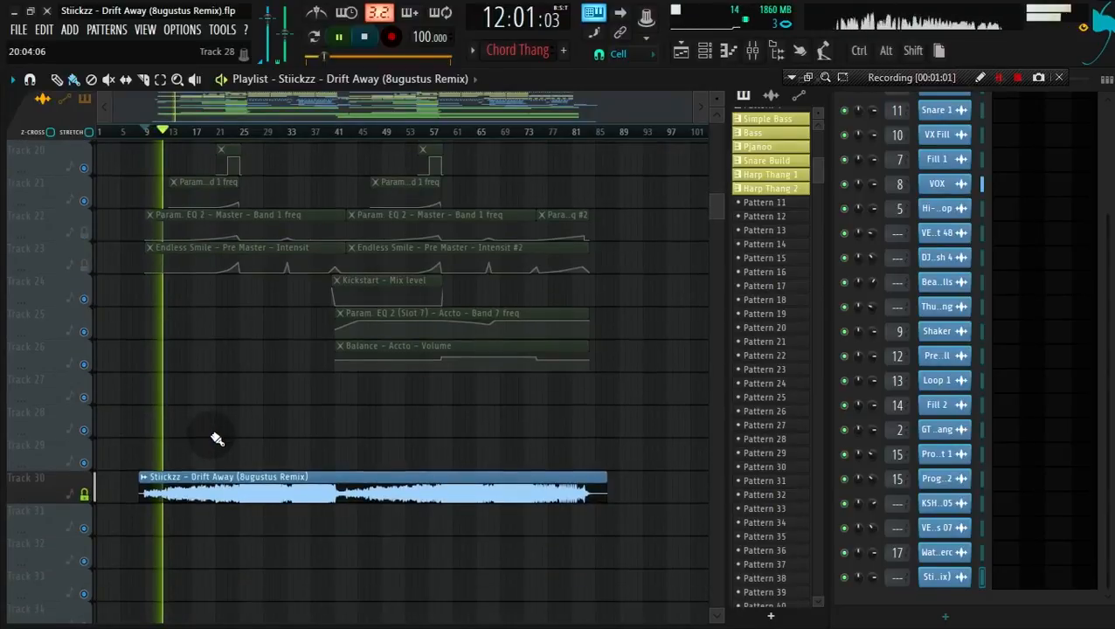
left_click(84, 266)
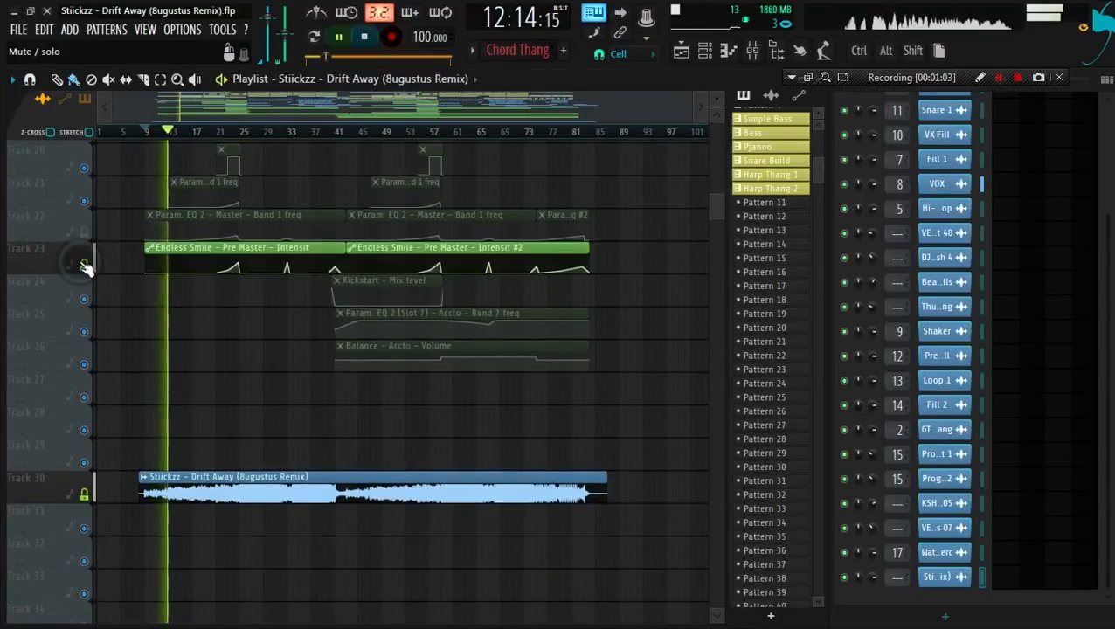
scroll(239, 354, "up", 11)
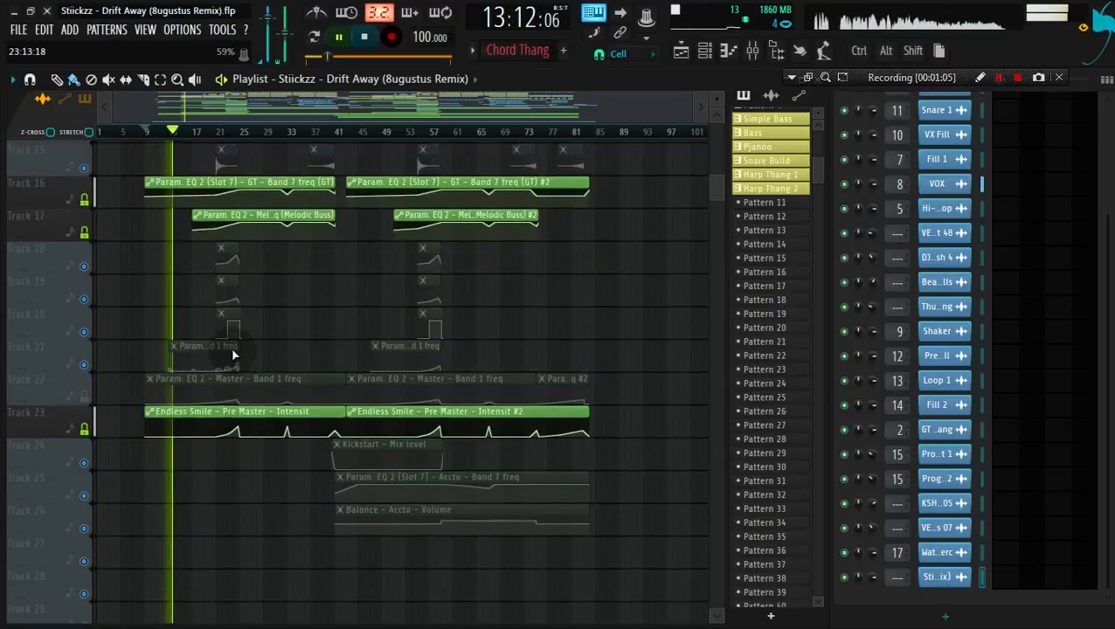
scroll(238, 353, "down", 13)
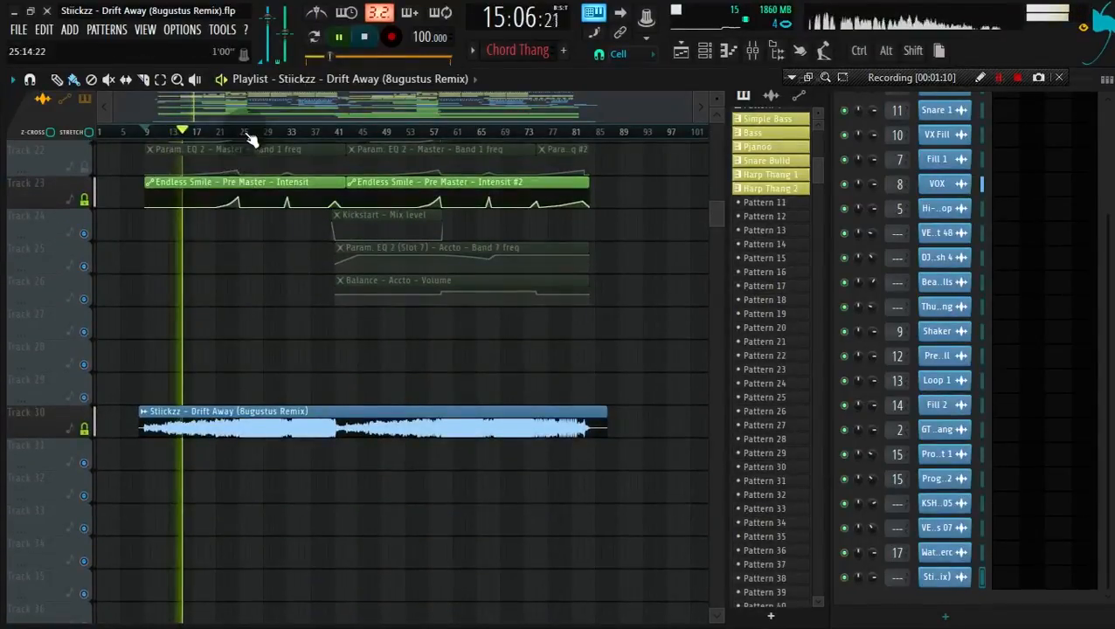
Play the song from bar 24, inspect the Track 30 waveform up close, and stop playback.
left_click(233, 131)
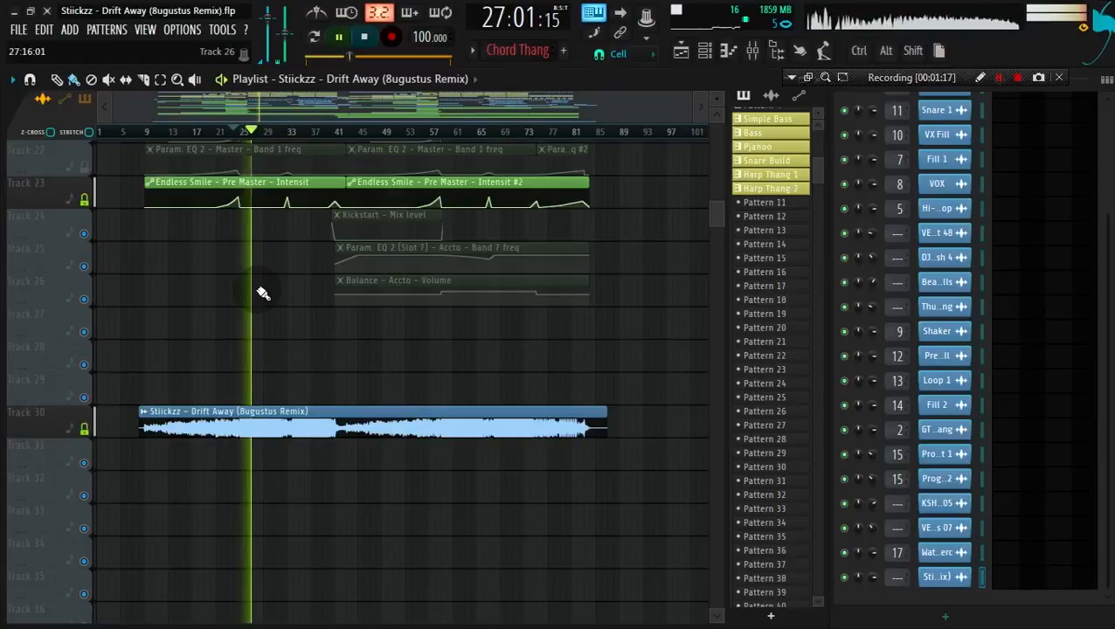
scroll(286, 428, "up", 5, "alt")
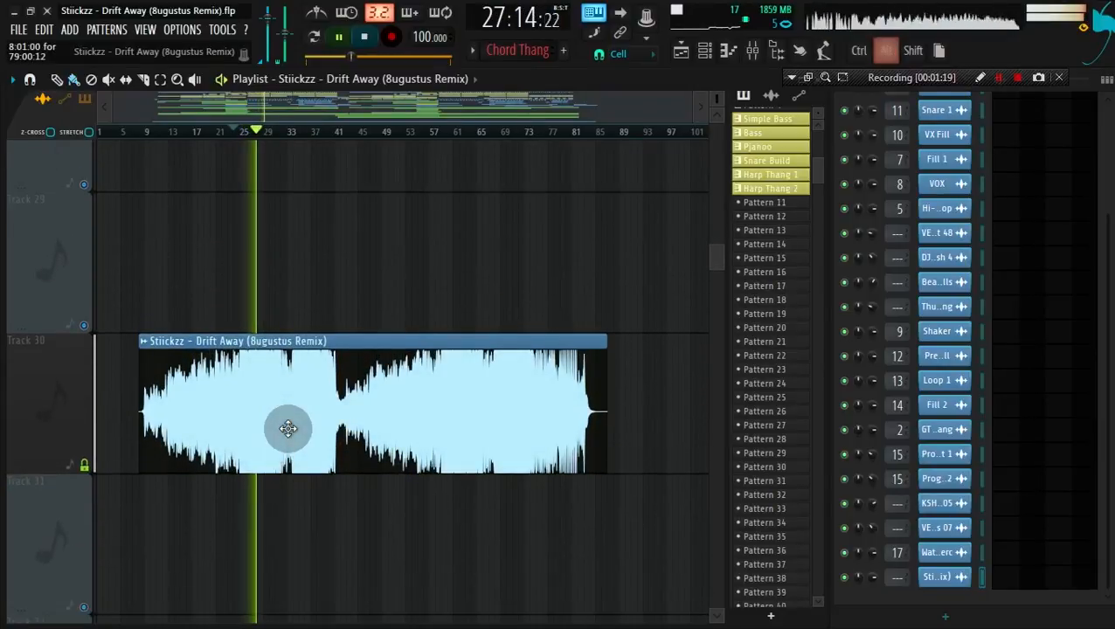
scroll(287, 428, "down", 5, "alt")
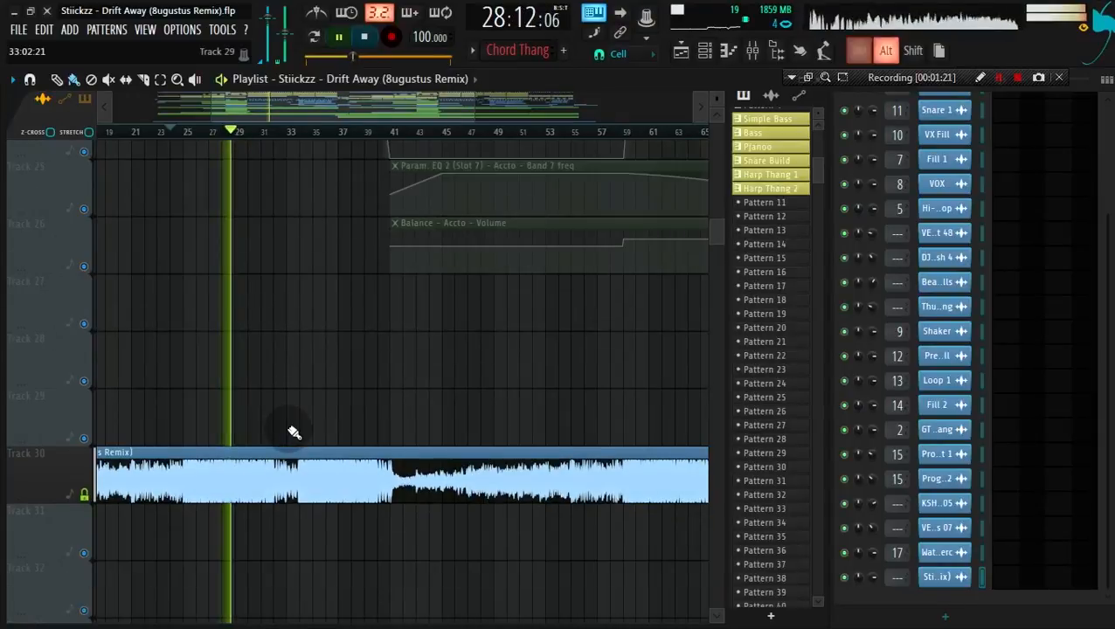
scroll(288, 429, "down", 4, "ctrl")
key("space")
Turn off the solo on Track 30 and mute its remix audio clip.
left_click(85, 499, "ctrl")
scroll(198, 472, "up", 3)
scroll(193, 463, "down", 3)
left_click(81, 500)
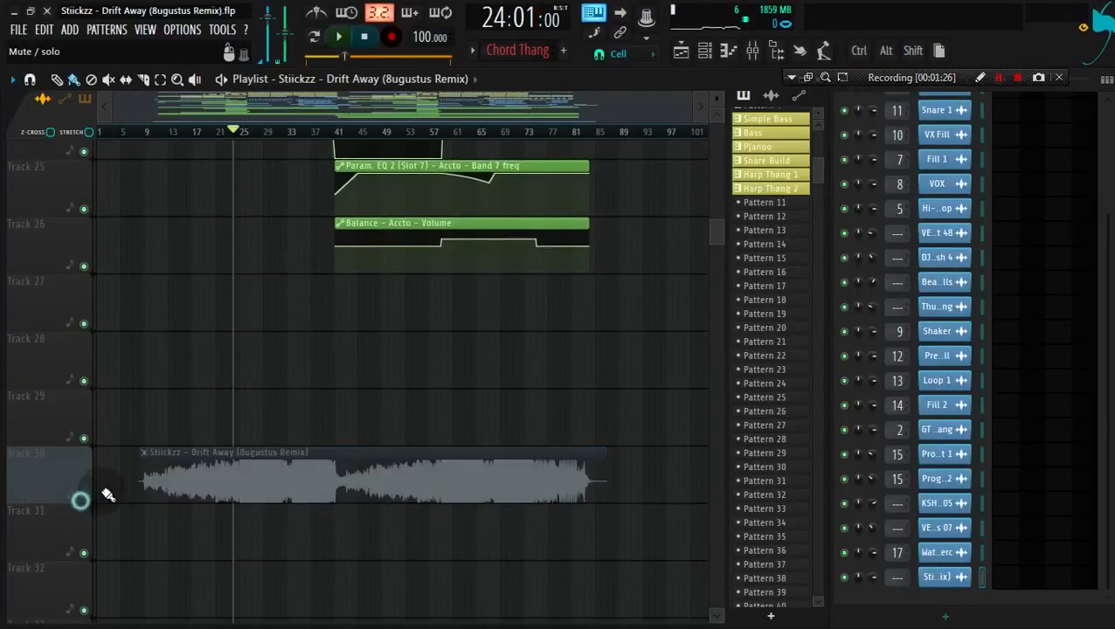
Unmute the Master EQ automation on Track 22 and mute the Endless Smile automation on Track 23.
scroll(155, 467, "up", 4)
scroll(189, 420, "down", 4, "alt")
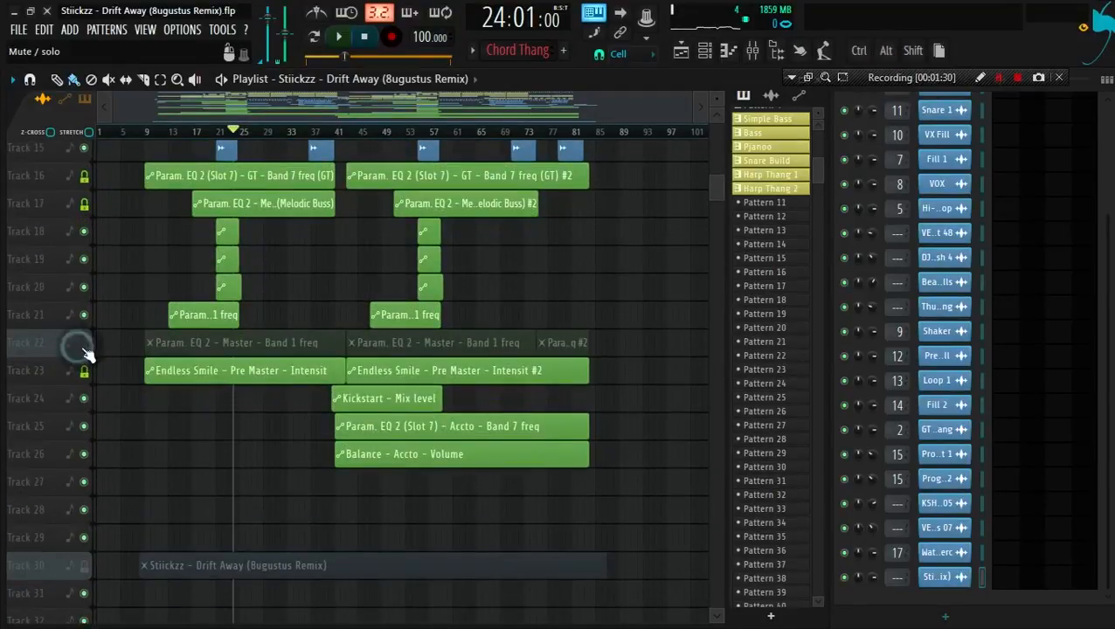
left_click(87, 352)
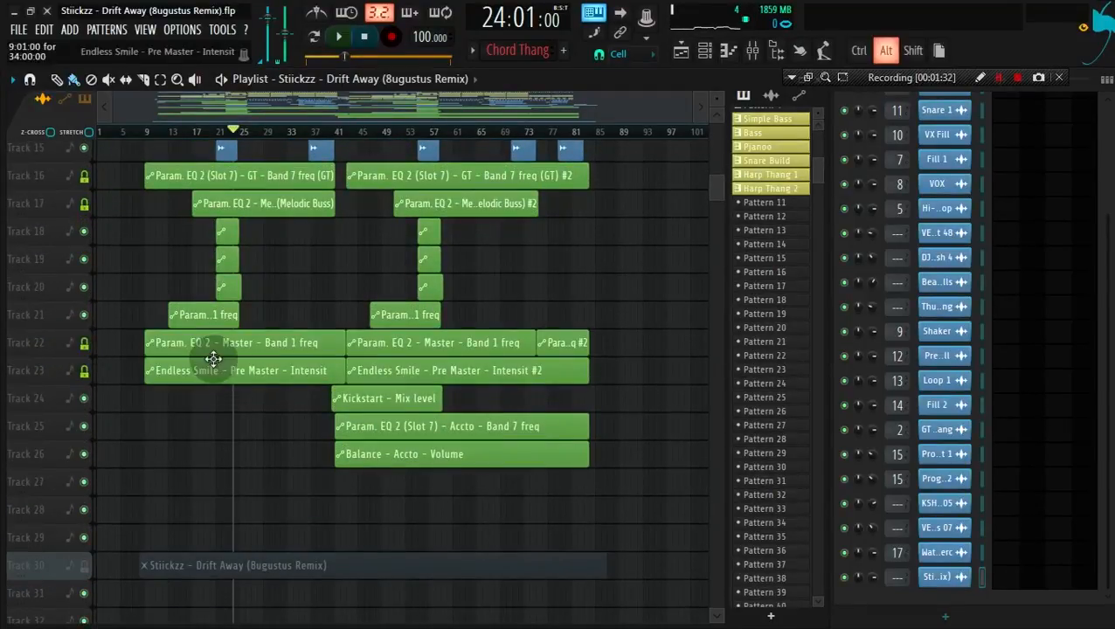
scroll(214, 360, "up", 2, "alt")
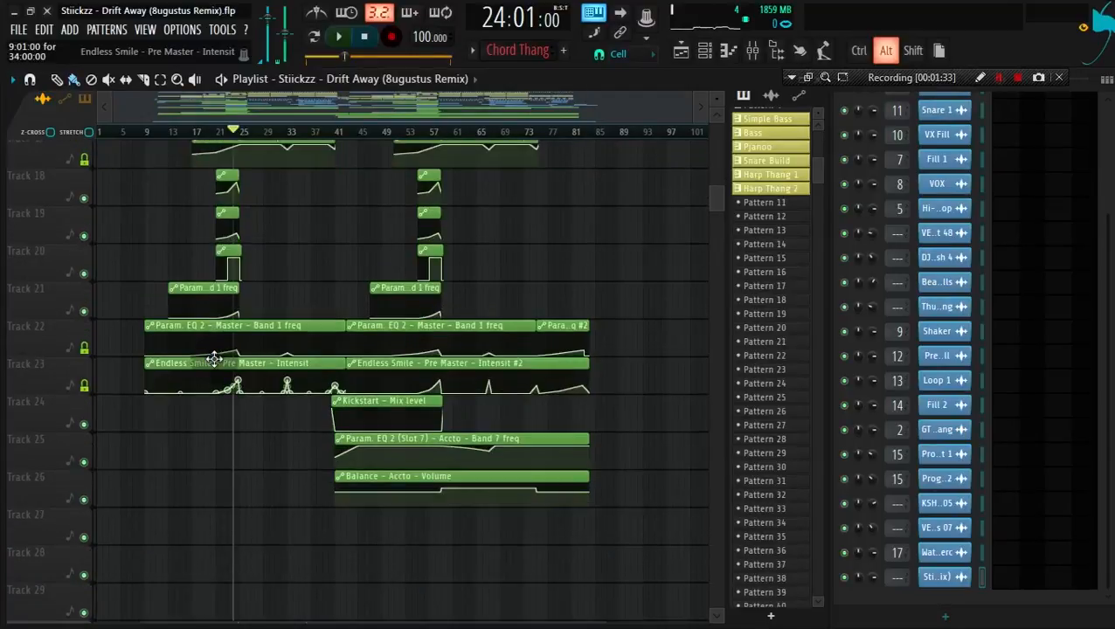
left_click(88, 391)
Examine how the clips and automation are arranged across the playlist tracks in the first part of the song.
scroll(166, 262, "down", 3, "alt")
scroll(199, 258, "up", 3, "ctrl")
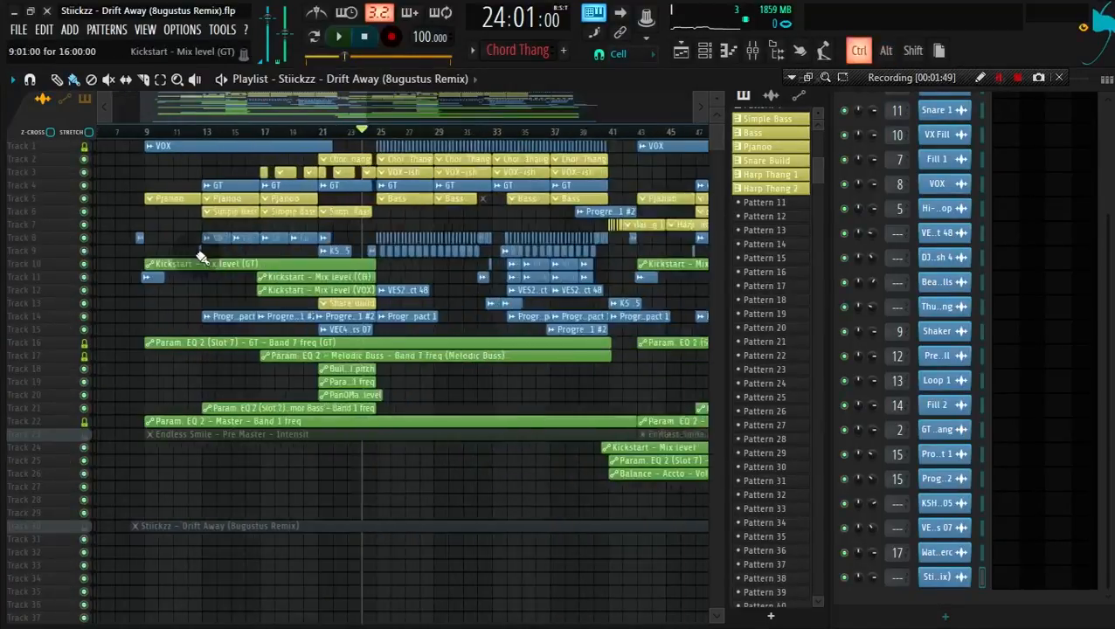
scroll(199, 258, "up", 2)
scroll(199, 258, "down", 2)
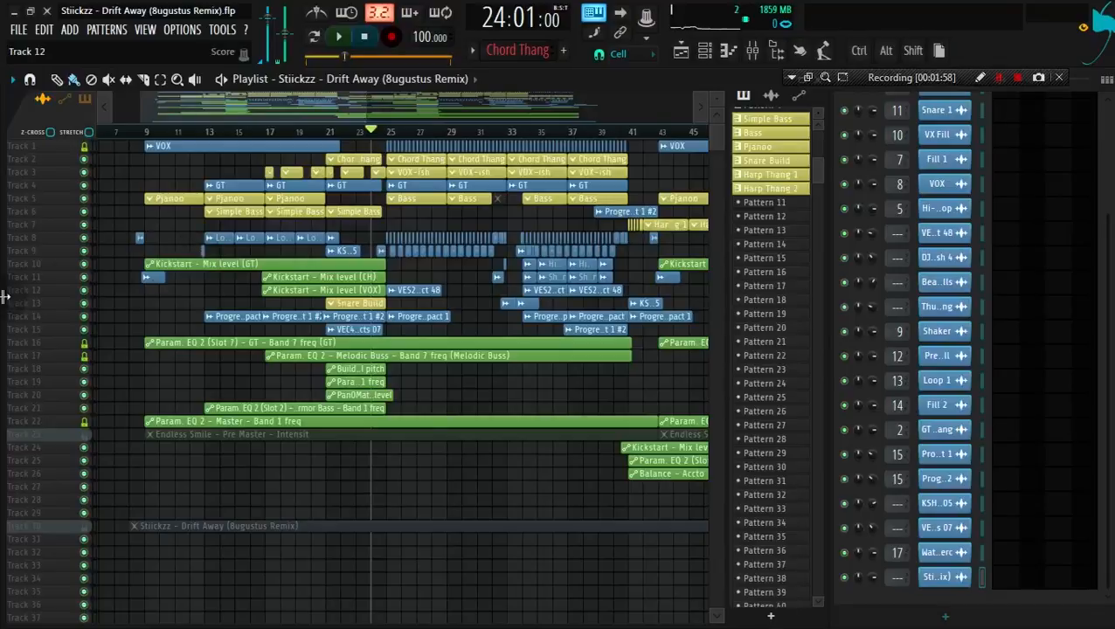
scroll(175, 252, "up", 4)
scroll(175, 252, "down", 2)
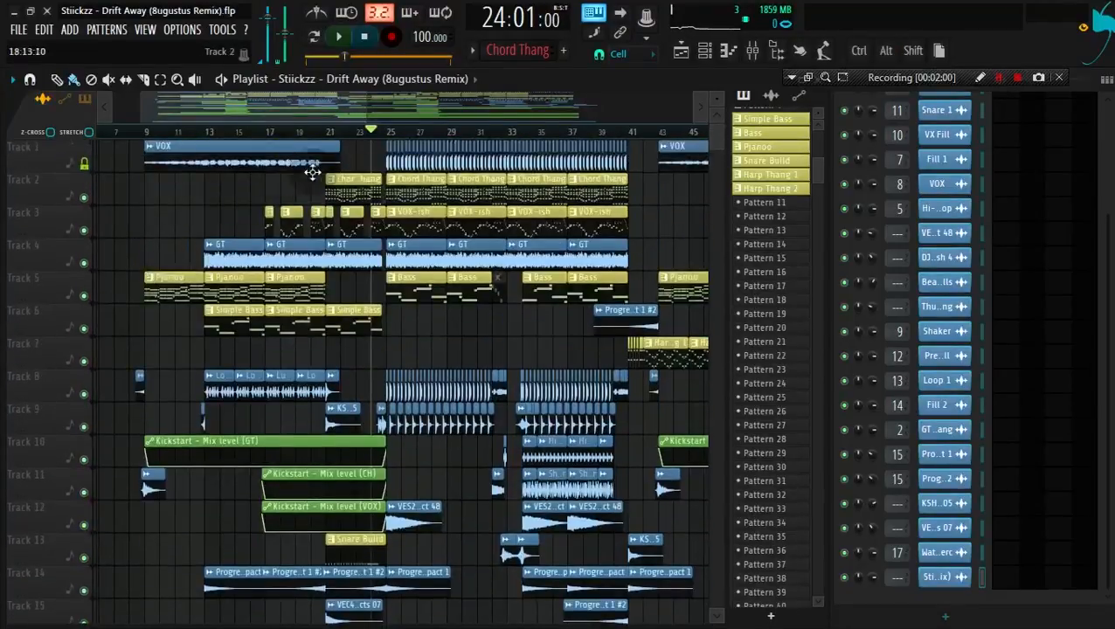
scroll(259, 270, "up", 2)
scroll(331, 258, "down", 2)
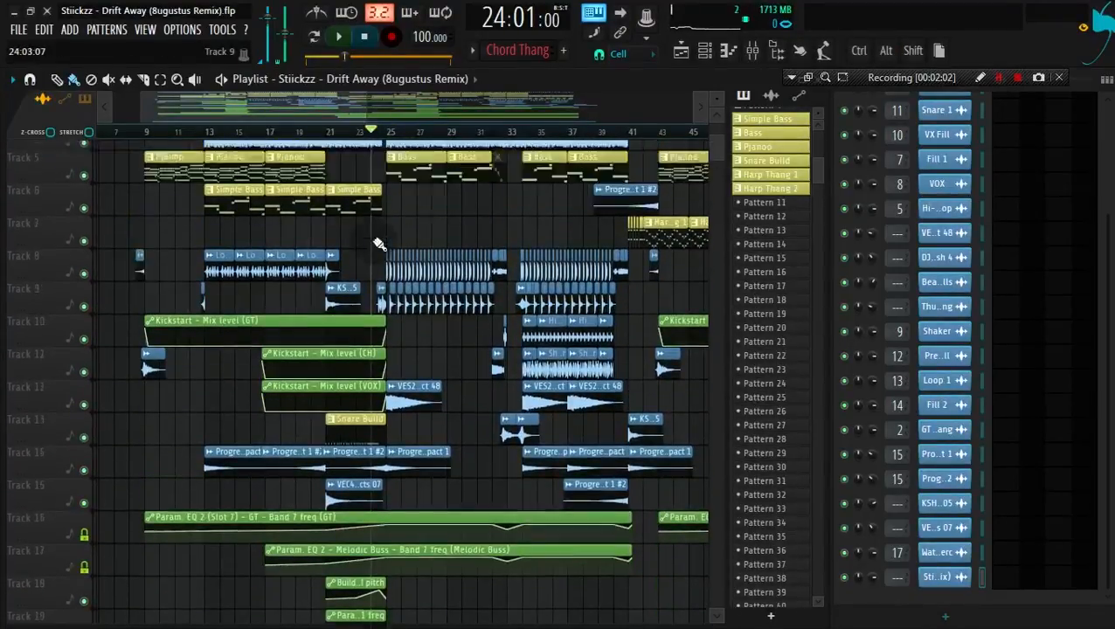
scroll(339, 265, "down", 2)
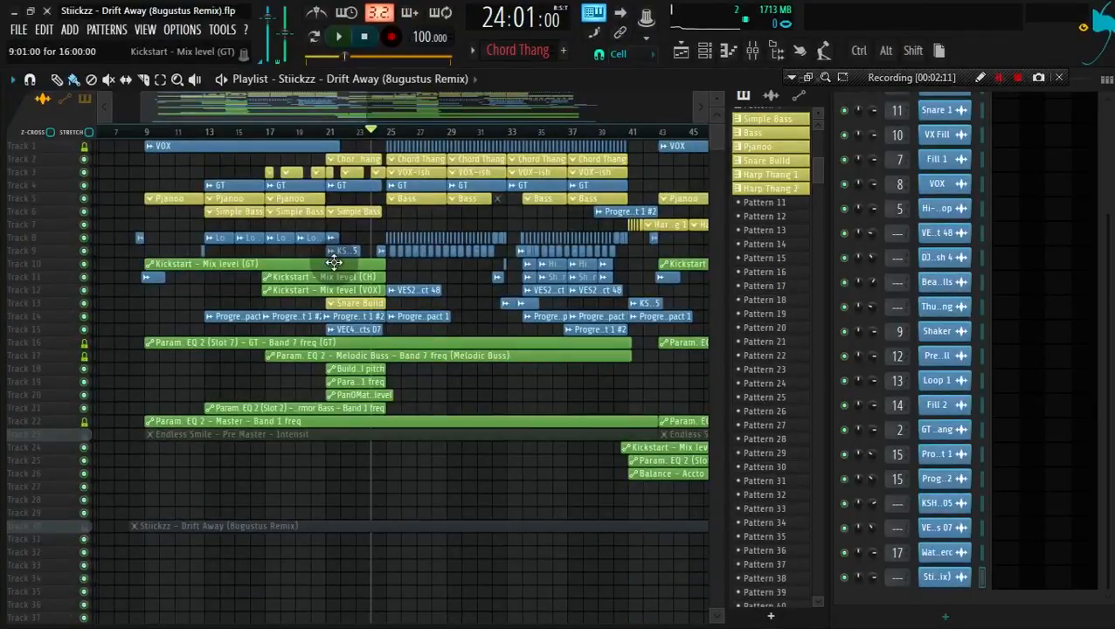
scroll(132, 241, "up", 3)
scroll(280, 247, "down", 1)
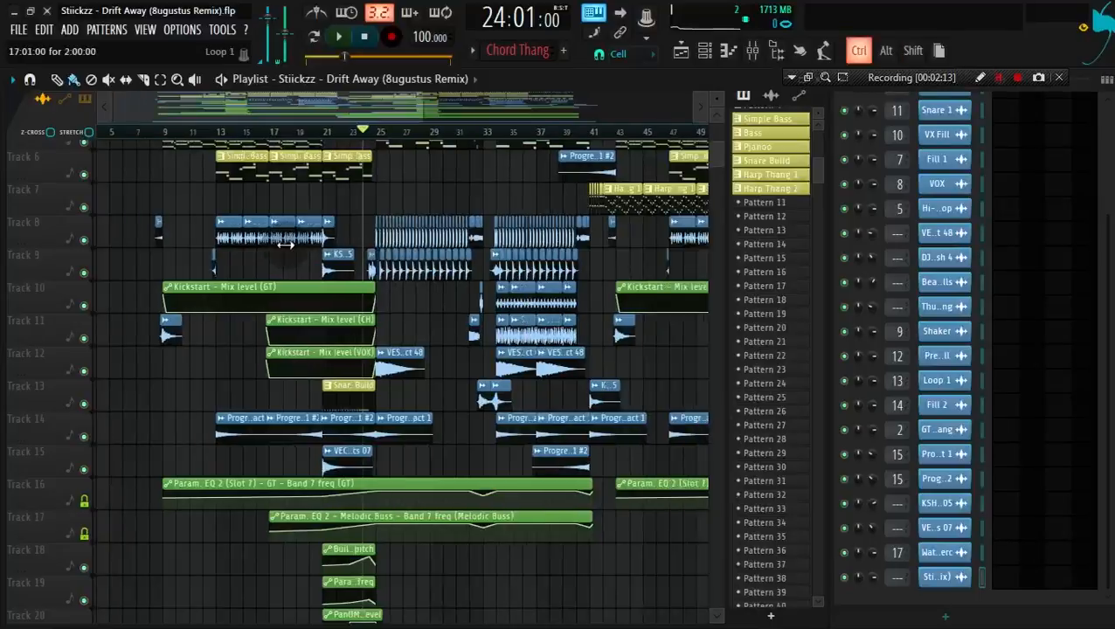
scroll(286, 248, "down", 4)
scroll(162, 261, "up", 4)
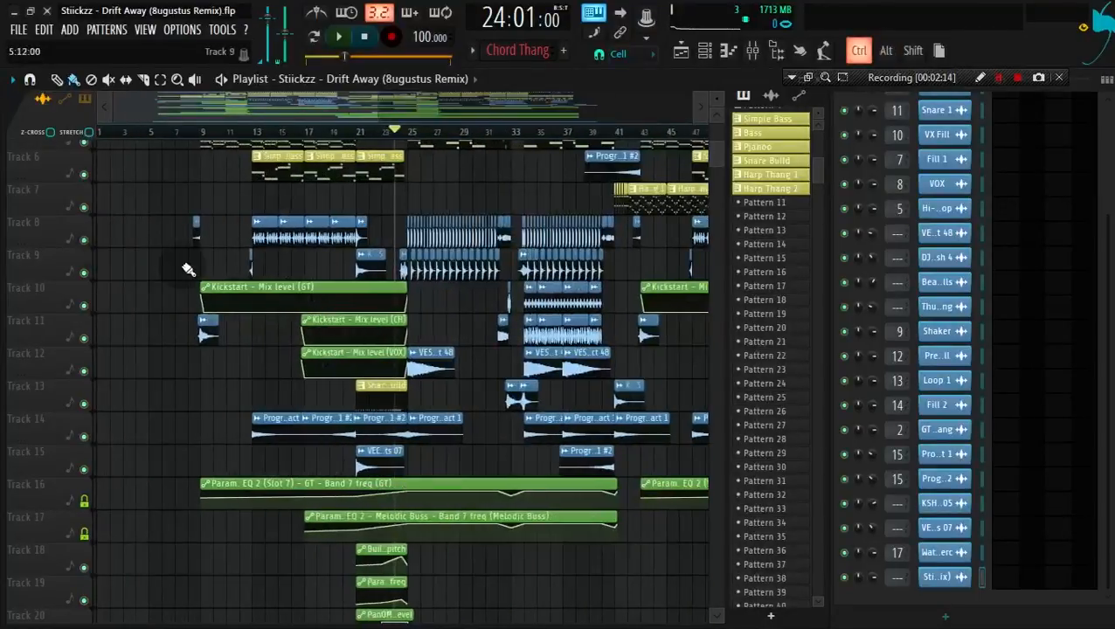
scroll(193, 269, "down", 3)
scroll(205, 273, "down", 2)
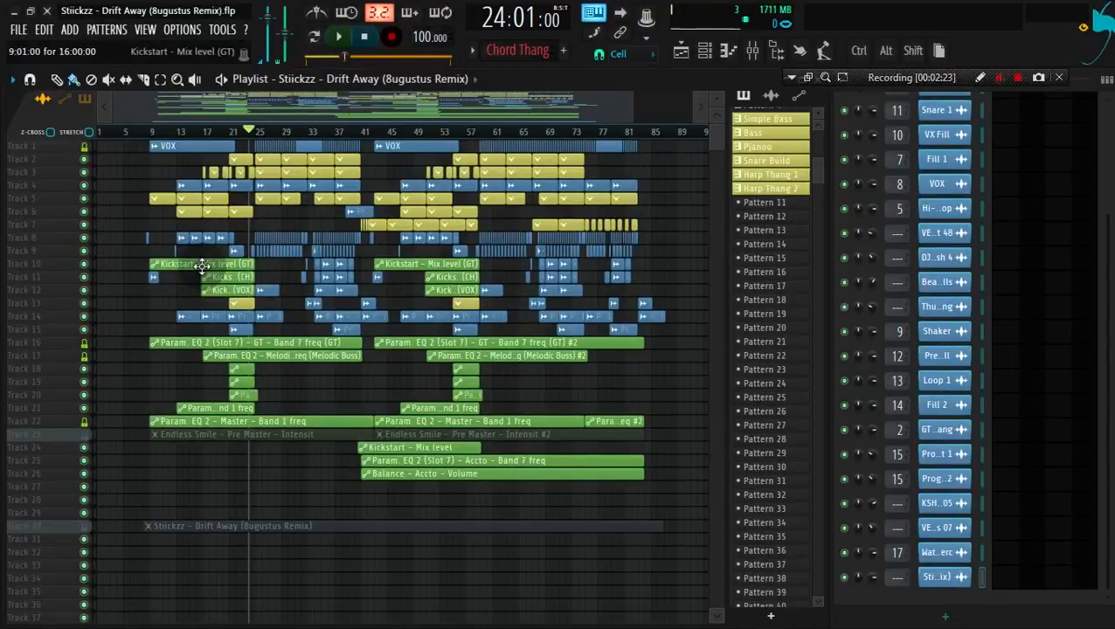
Examine the piano, bass, harp and percussion clips on the upper tracks across both halves of the song.
scroll(162, 214, "up", 2)
scroll(156, 222, "up", 3)
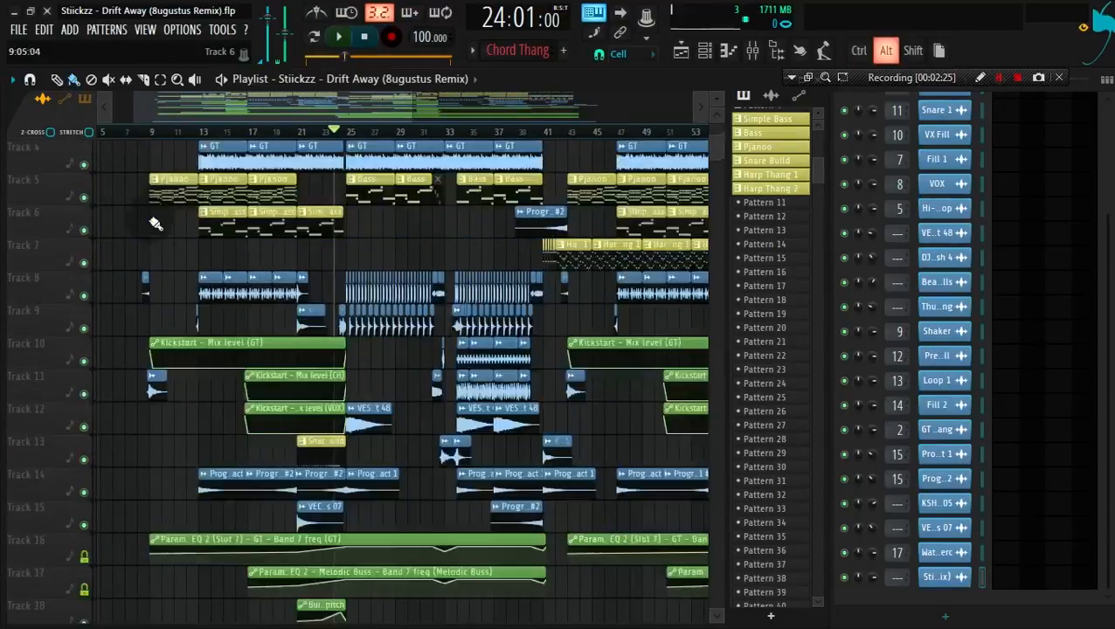
scroll(153, 227, "up", 2)
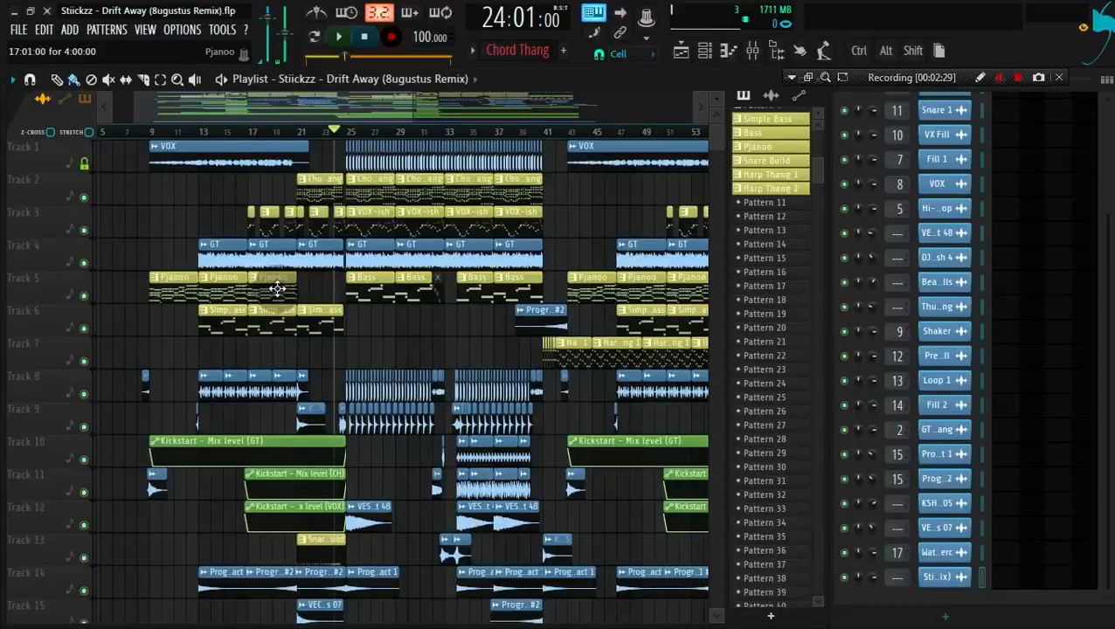
scroll(319, 335, "down", 3)
scroll(543, 365, "up", 4)
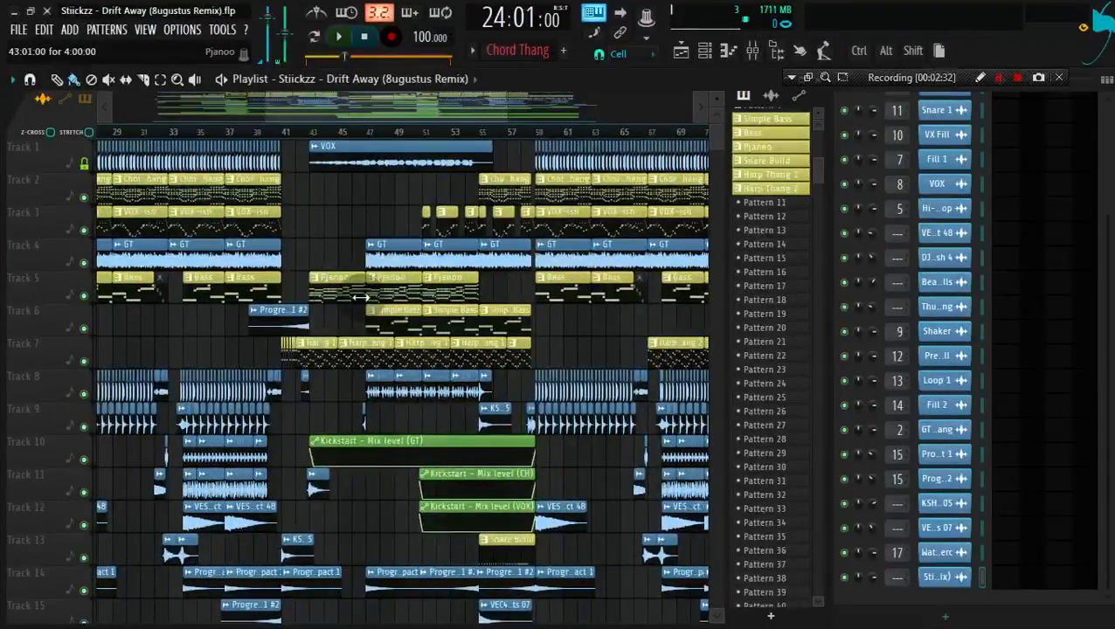
scroll(335, 351, "down", 3)
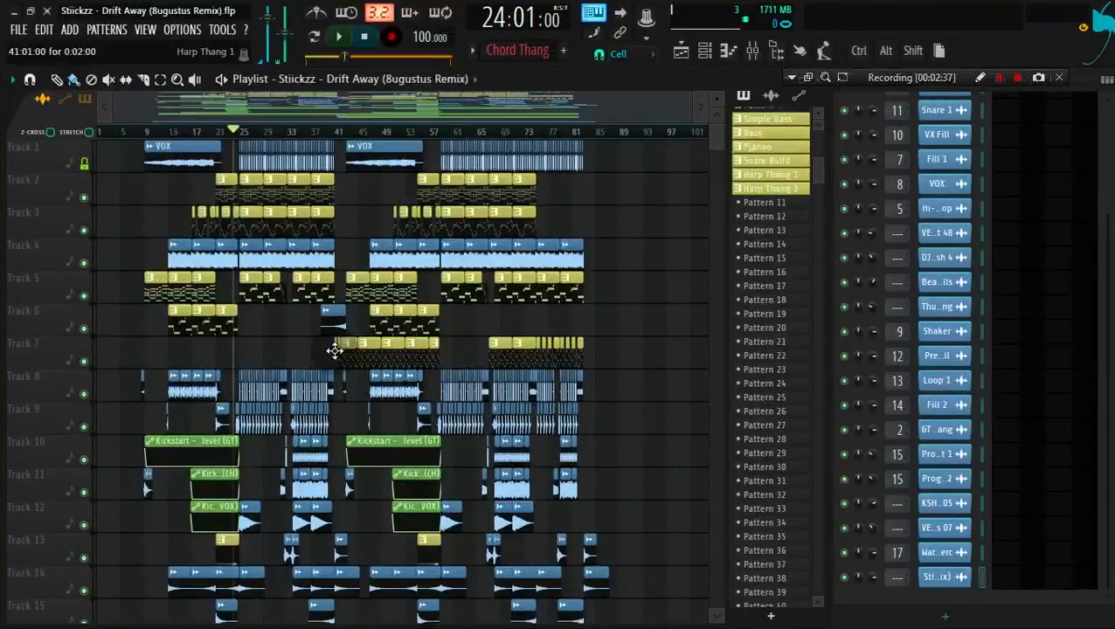
scroll(328, 277, "down", 3)
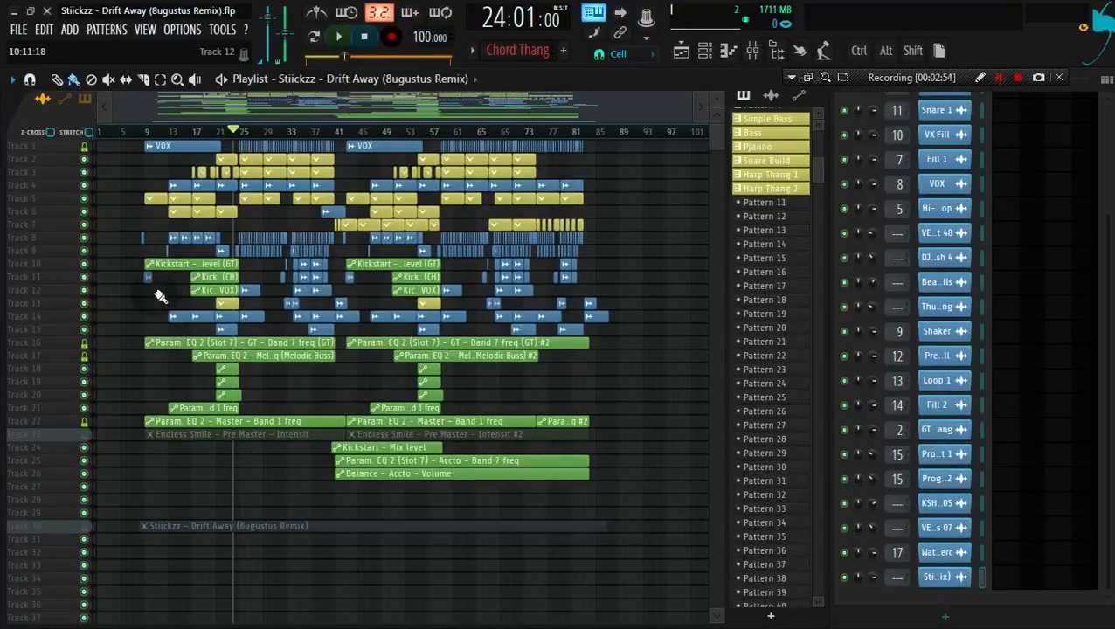
scroll(157, 295, "up", 3)
scroll(159, 293, "down", 3)
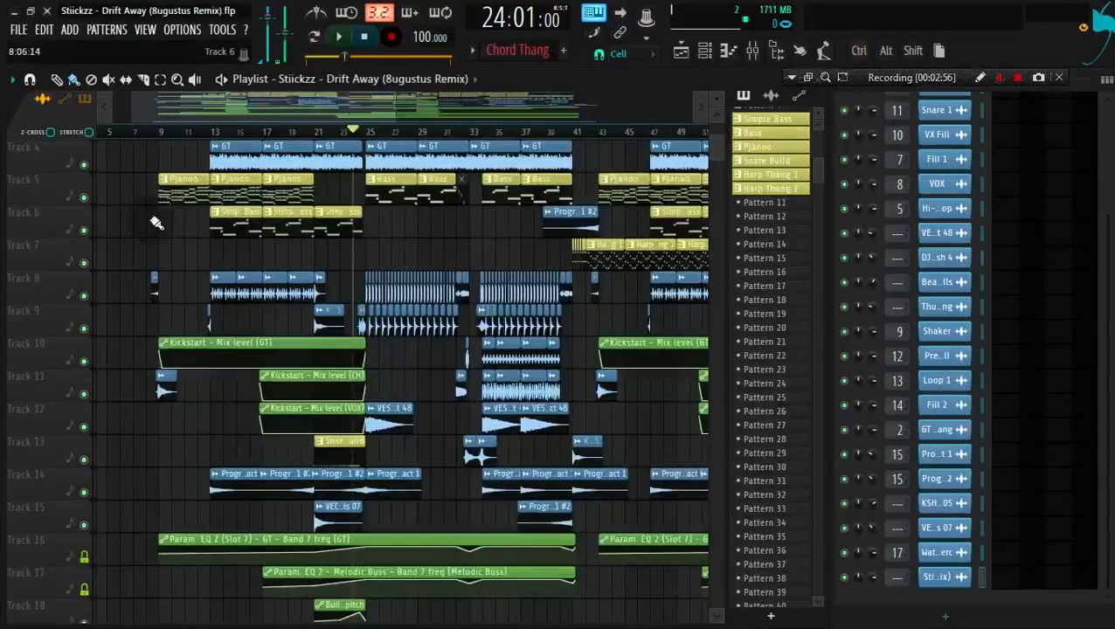
Solo the remix audio on Track 30, play the song from bar 8, and stop playback.
scroll(148, 220, "up", 5)
scroll(144, 465, "down", 8)
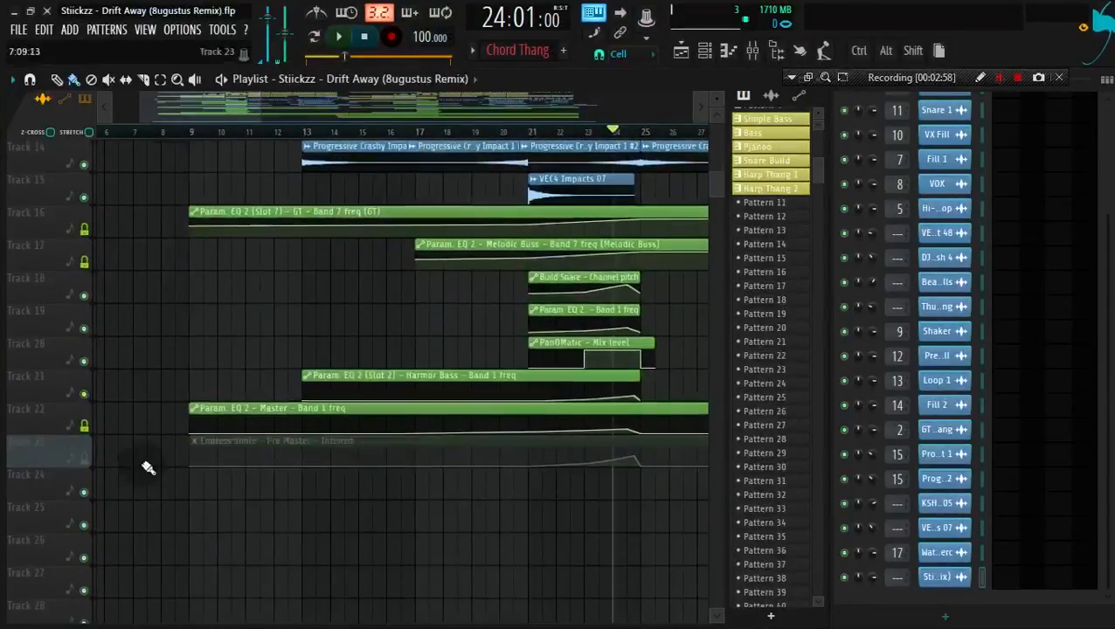
right_click(84, 492)
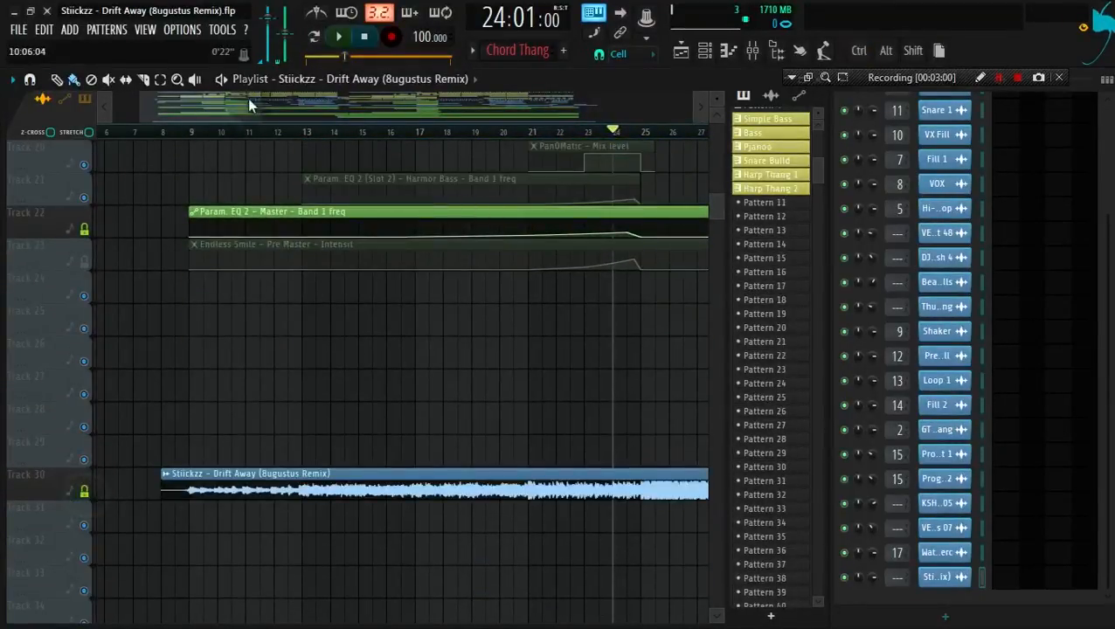
left_click(169, 132)
key("space")
key("space")
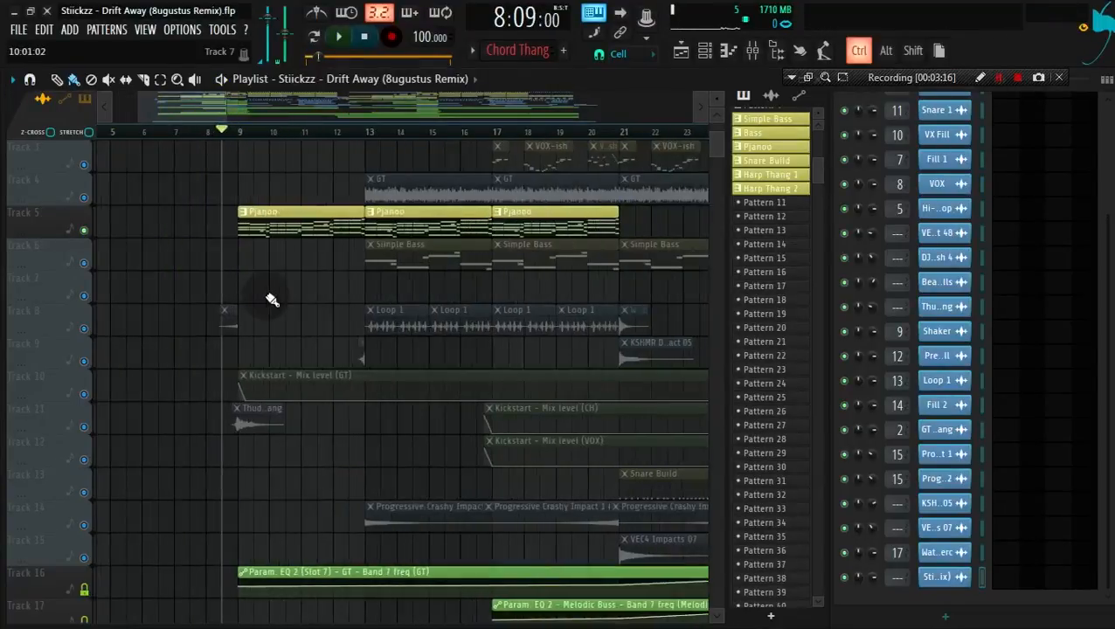
Select the Pjanoo pattern from its Track 5 clip, play it in pattern mode, and stop playback.
scroll(271, 300, "up", 1, "ctrl")
scroll(271, 299, "up", 1)
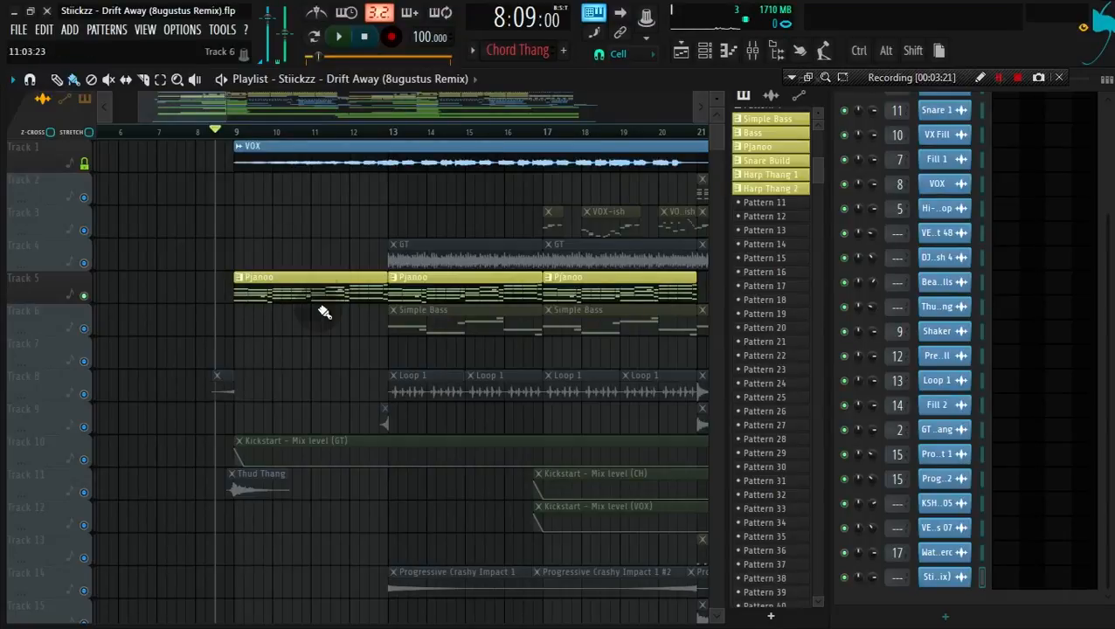
left_click(305, 288)
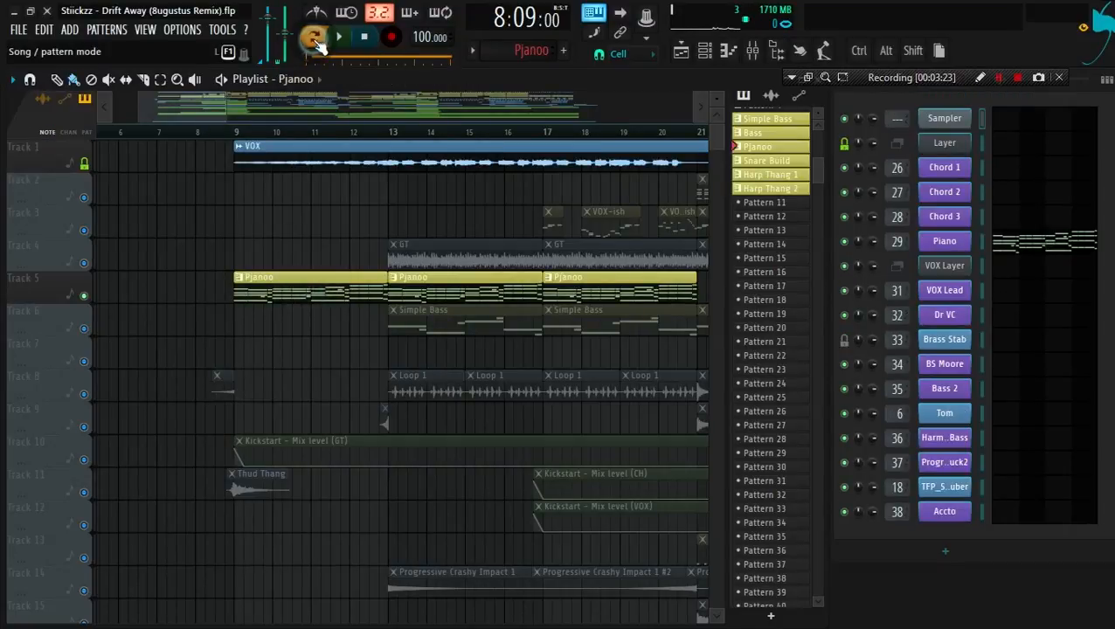
key("space")
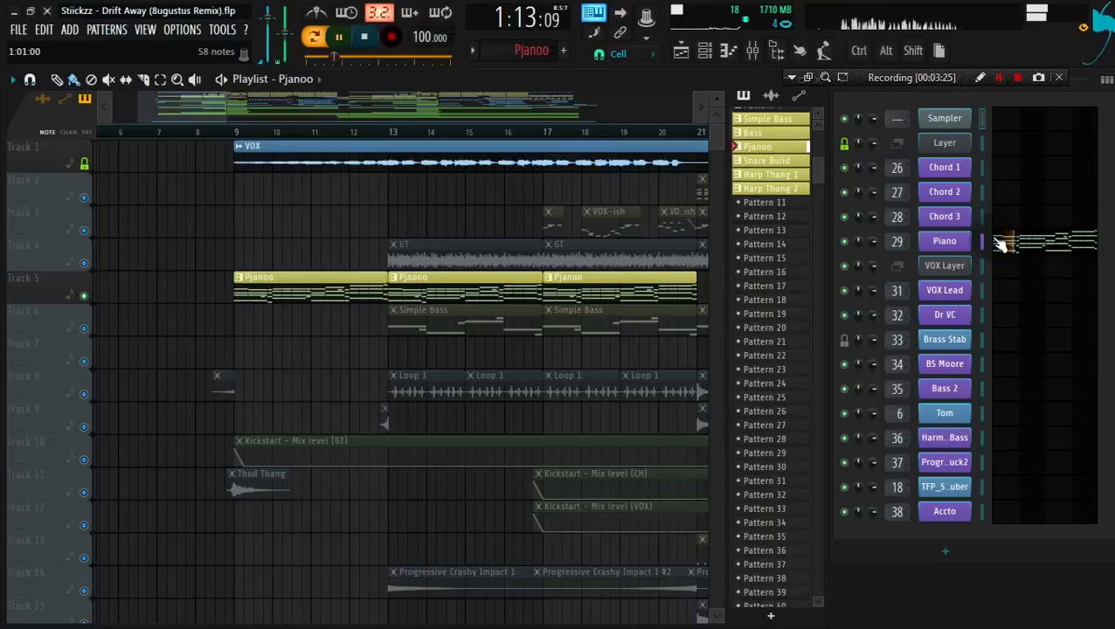
key("space")
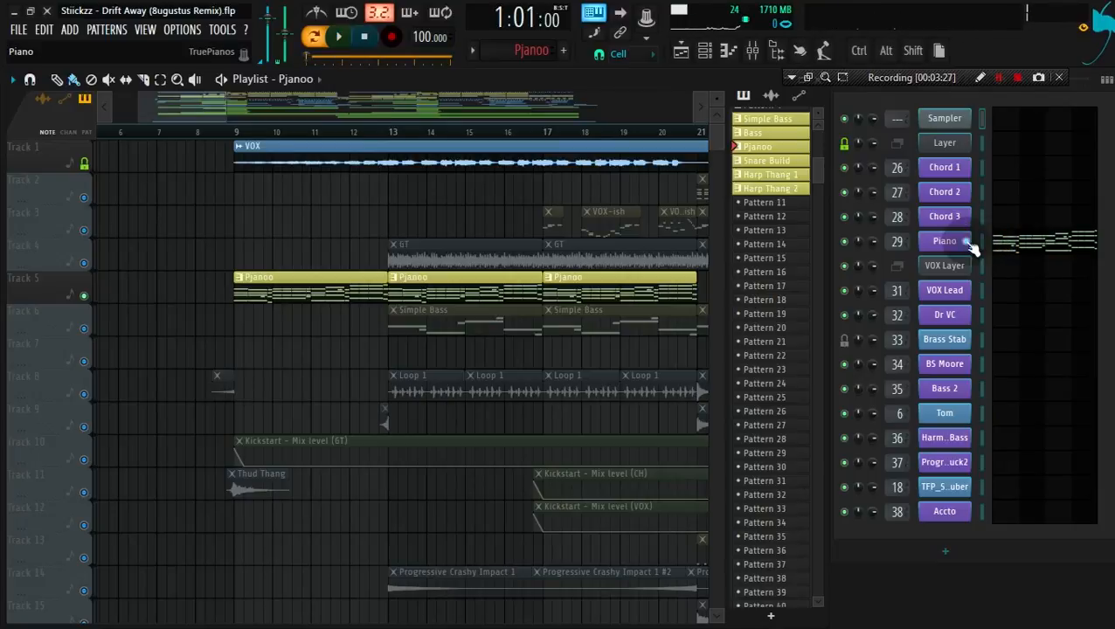
Open the Piano channel's TruePianos instrument, inspect its module, preset and reverb settings, and close it.
left_click(970, 244)
left_click_drag(439, 150, 411, 182)
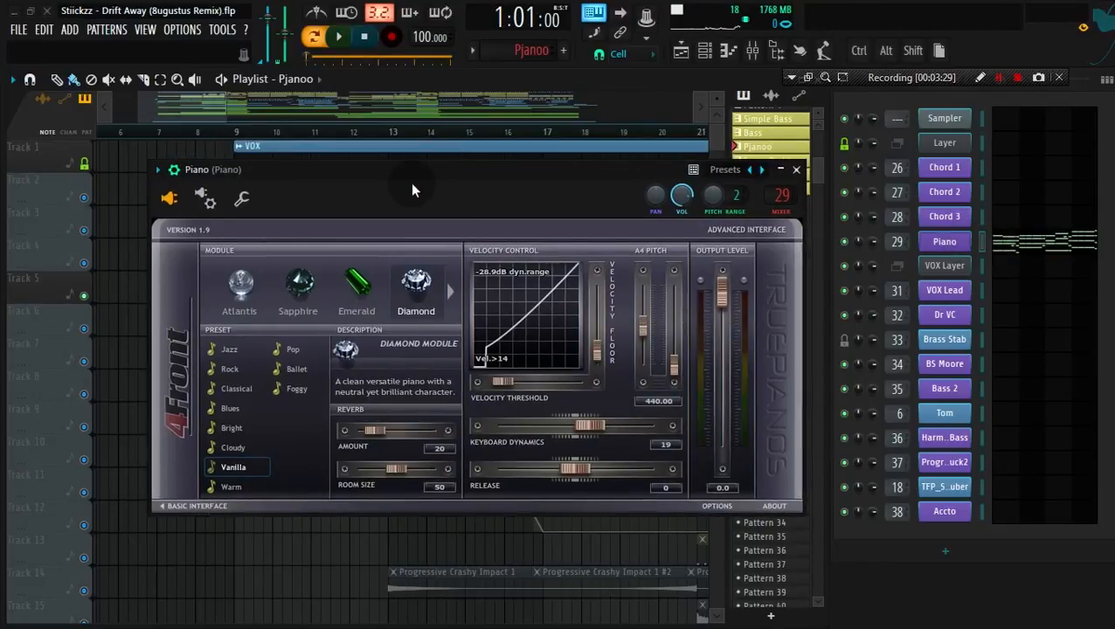
left_click(365, 180)
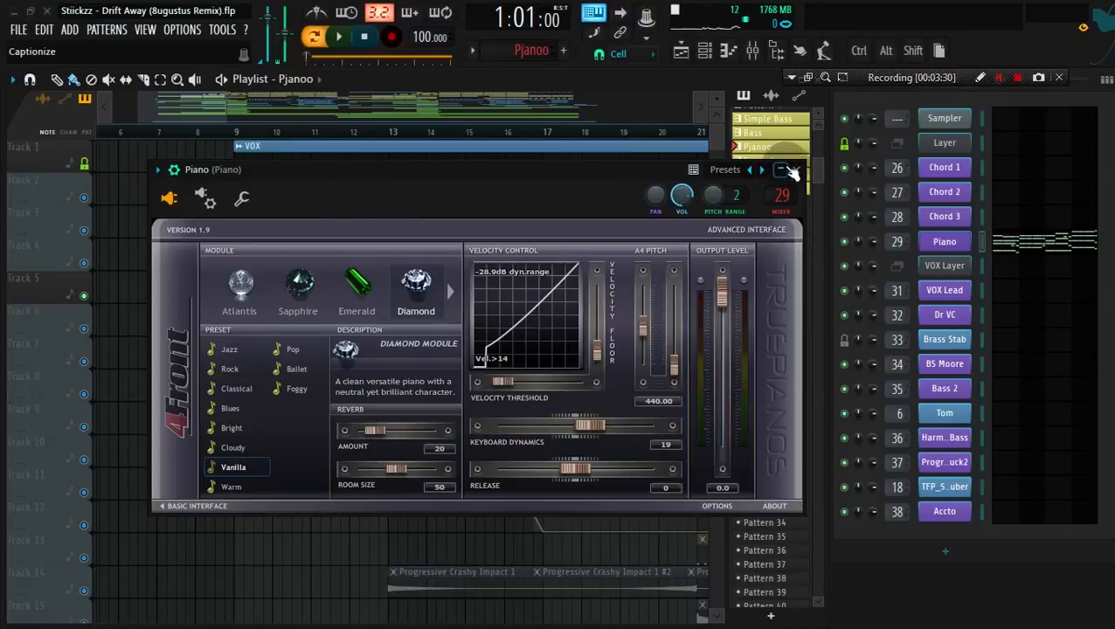
left_click(796, 170)
Inspect the Fruity parametric EQ 2 and Fruity Reeverb 2 on the mixer's Piano insert, and close both effects.
left_click(752, 50)
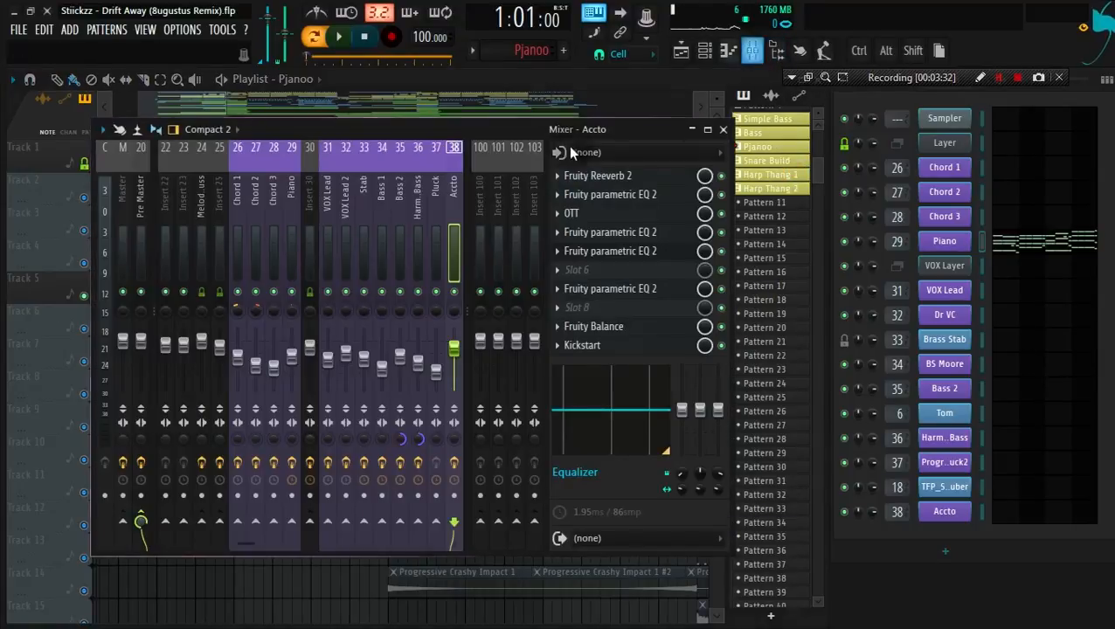
left_click(290, 249)
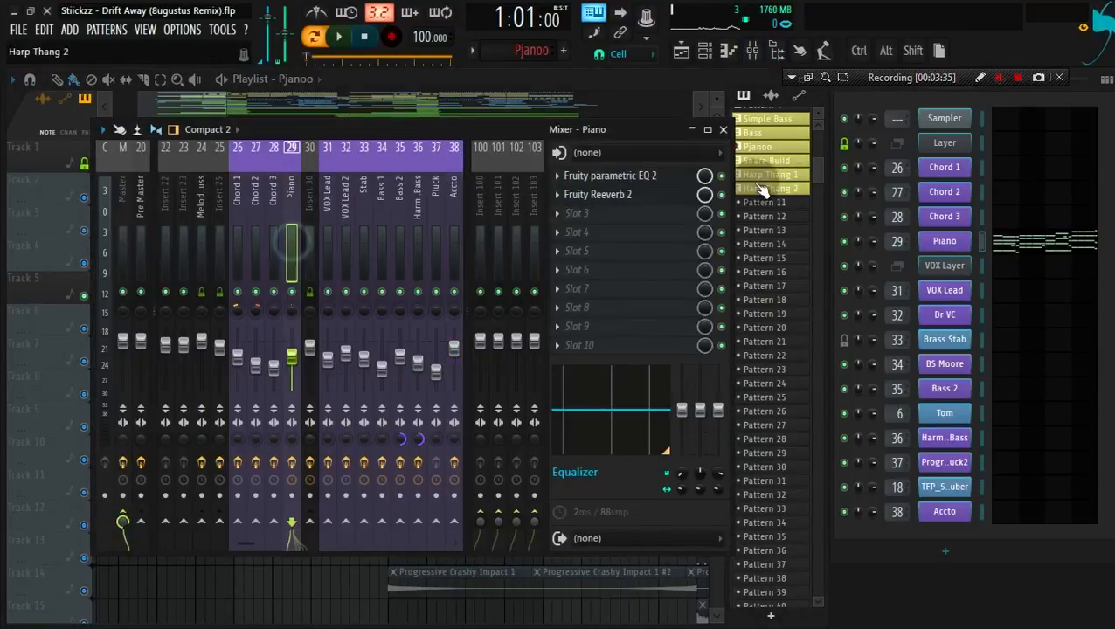
left_click(620, 178)
left_click(618, 196)
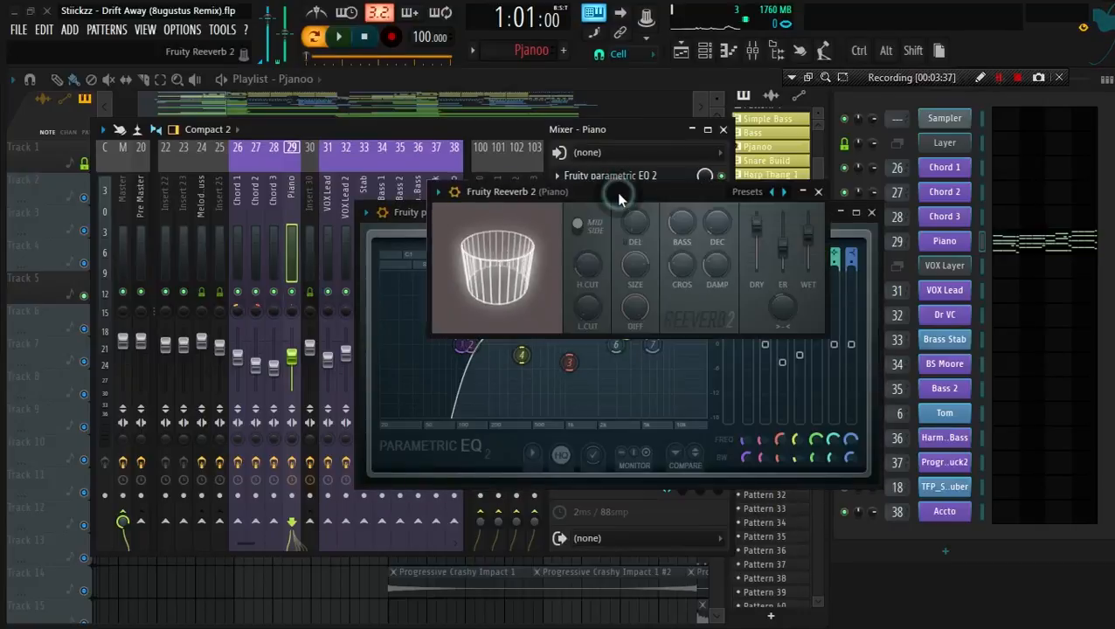
left_click(819, 193)
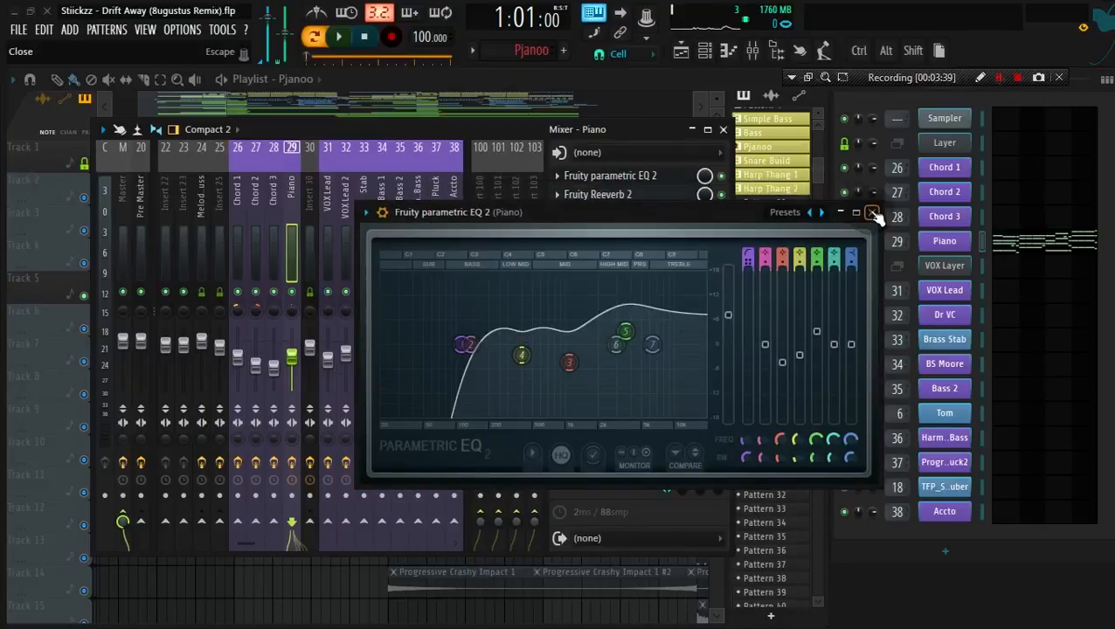
left_click(870, 212)
Play the Pjanoo pattern, close the mixer while it runs, and stop playback.
key("space")
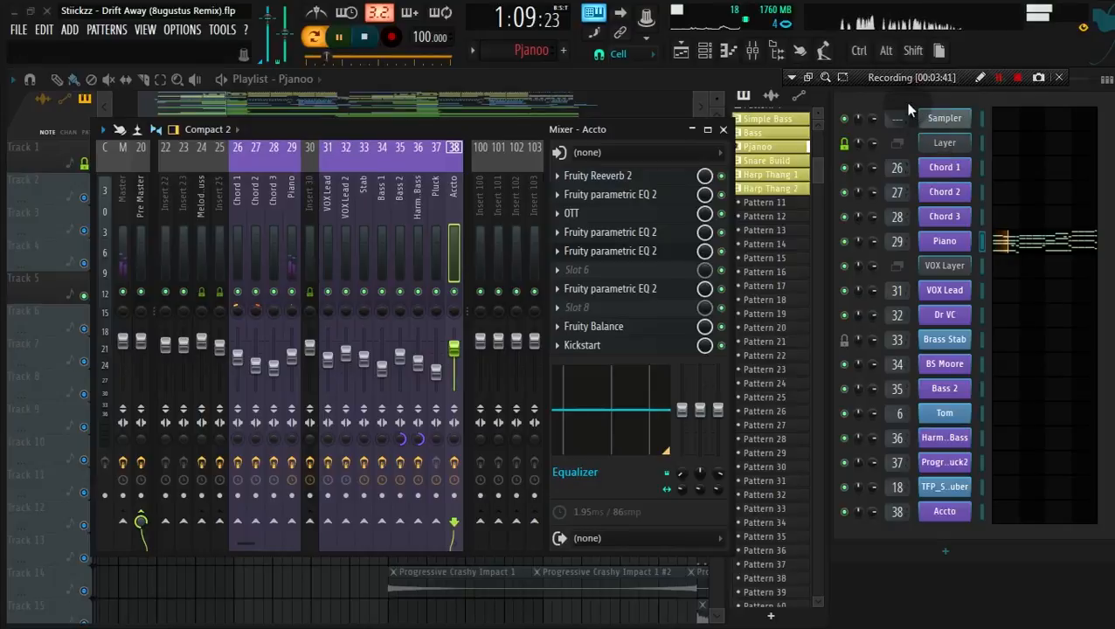
left_click(722, 131)
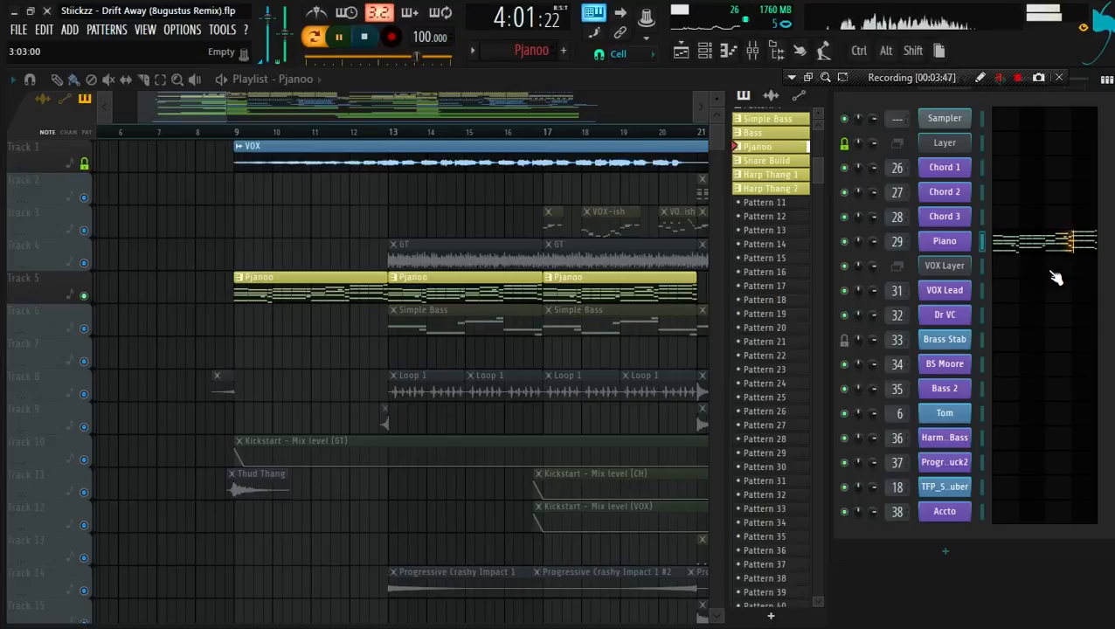
key("space")
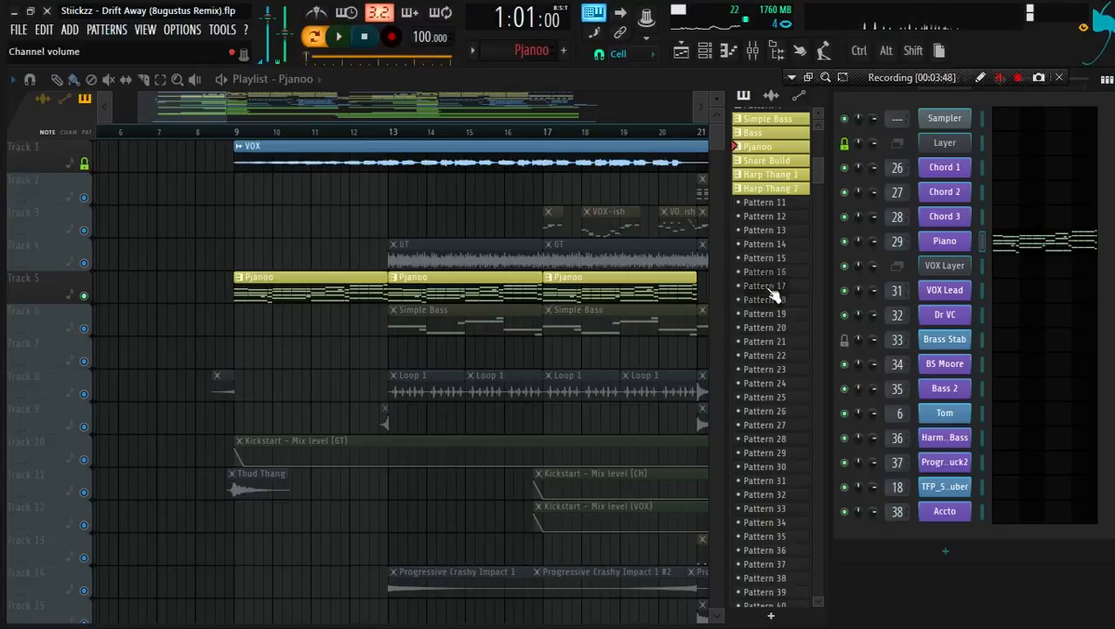
Solo Track 4, play its GT clips in song mode from bar 13, and stop playback.
right_click(85, 264)
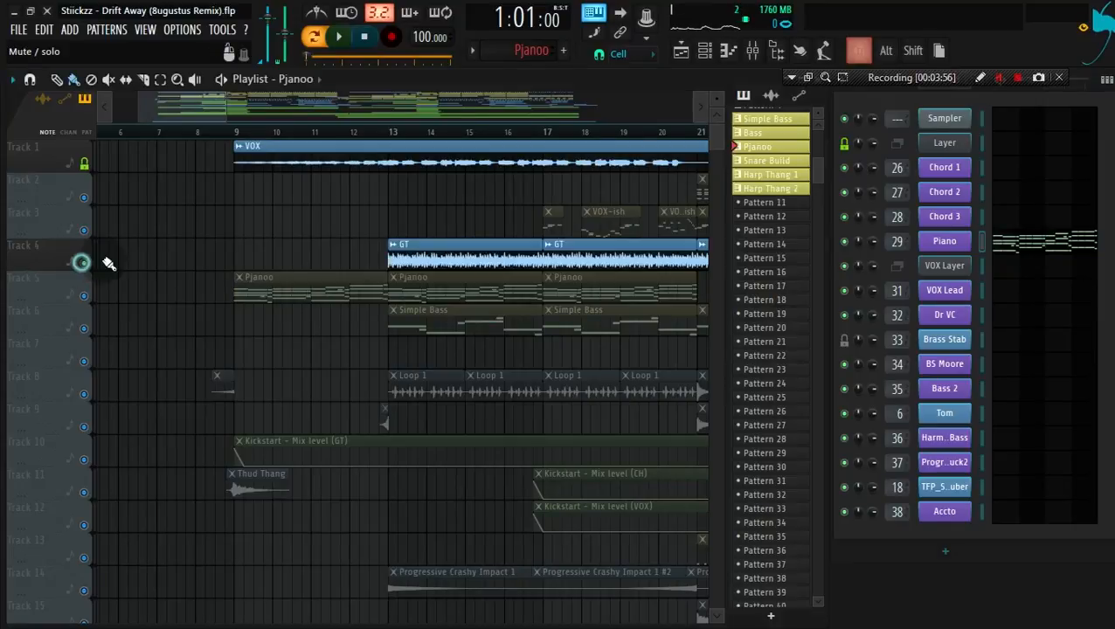
left_click(390, 133)
key("space")
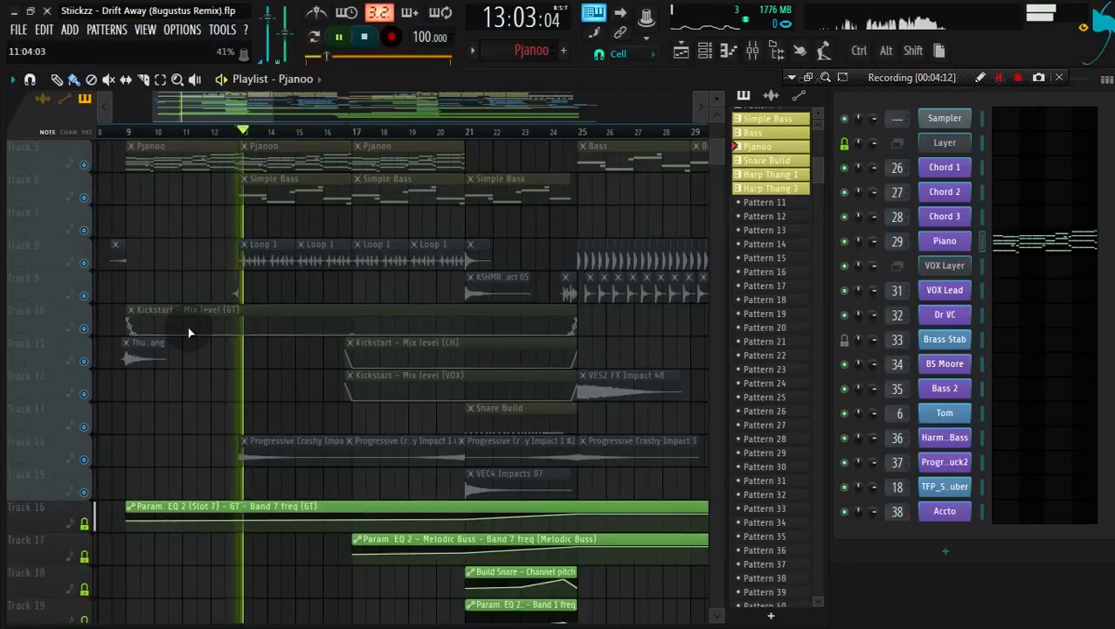
scroll(190, 331, "up", 4)
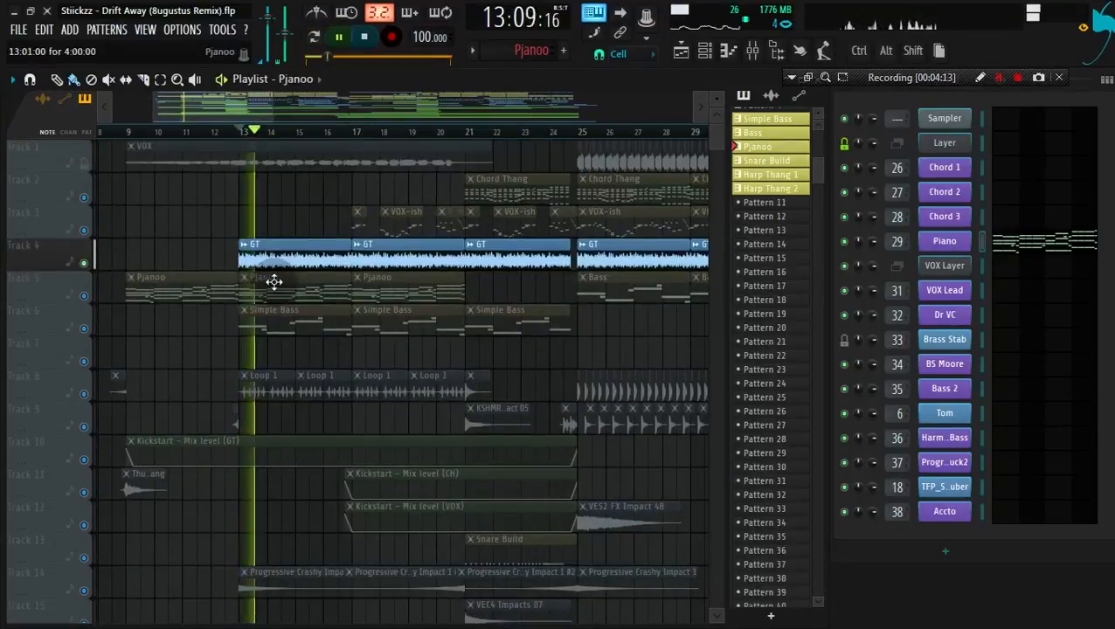
scroll(298, 262, "down", 4)
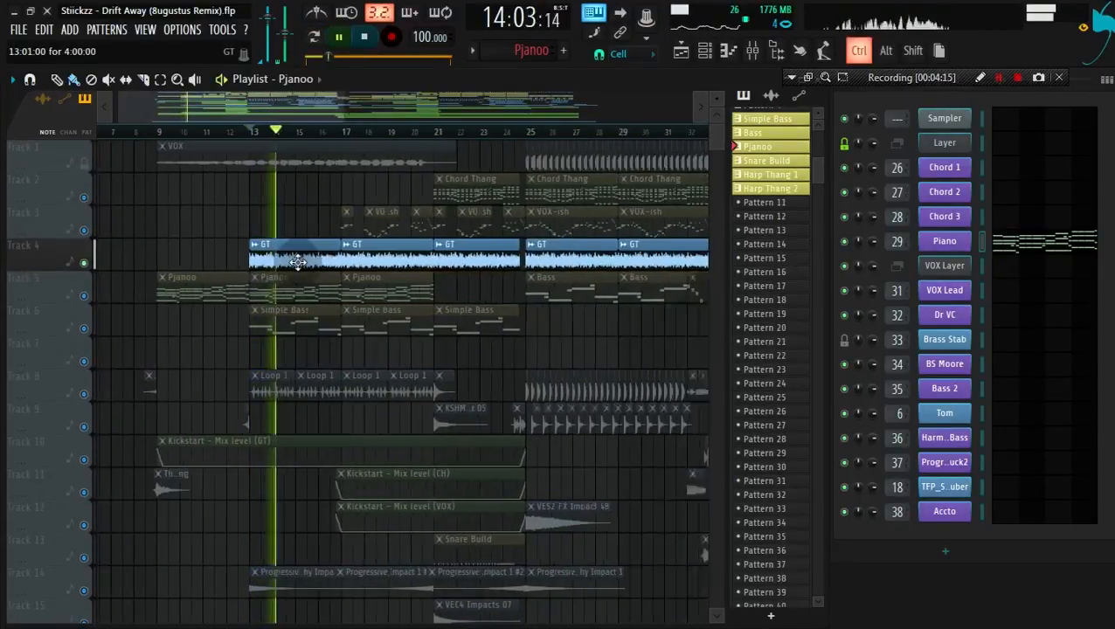
scroll(298, 262, "down", 1)
scroll(298, 262, "down", 4)
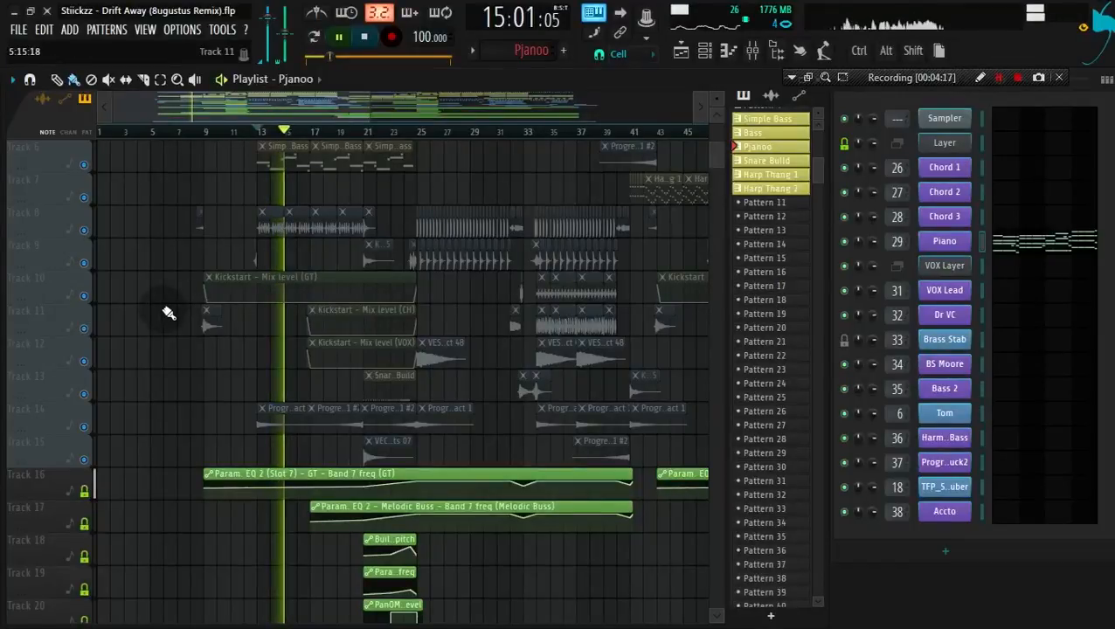
scroll(170, 313, "down", 3)
key("space")
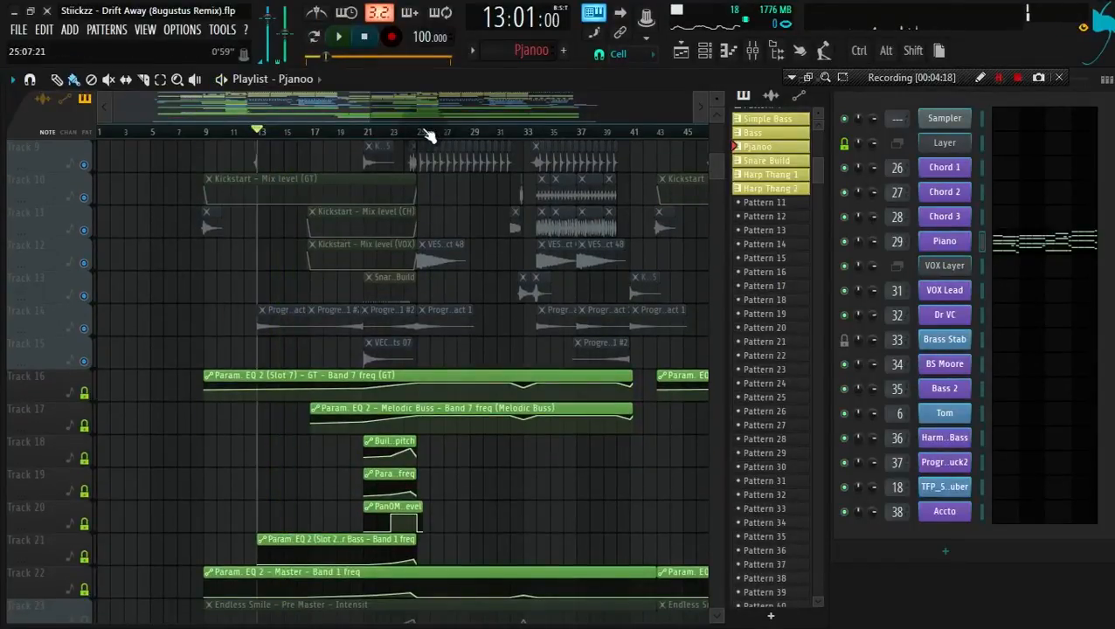
Move the playback position to bar 25, play the soloed GT clips from there, and stop.
left_click(422, 131)
scroll(448, 313, "up", 8)
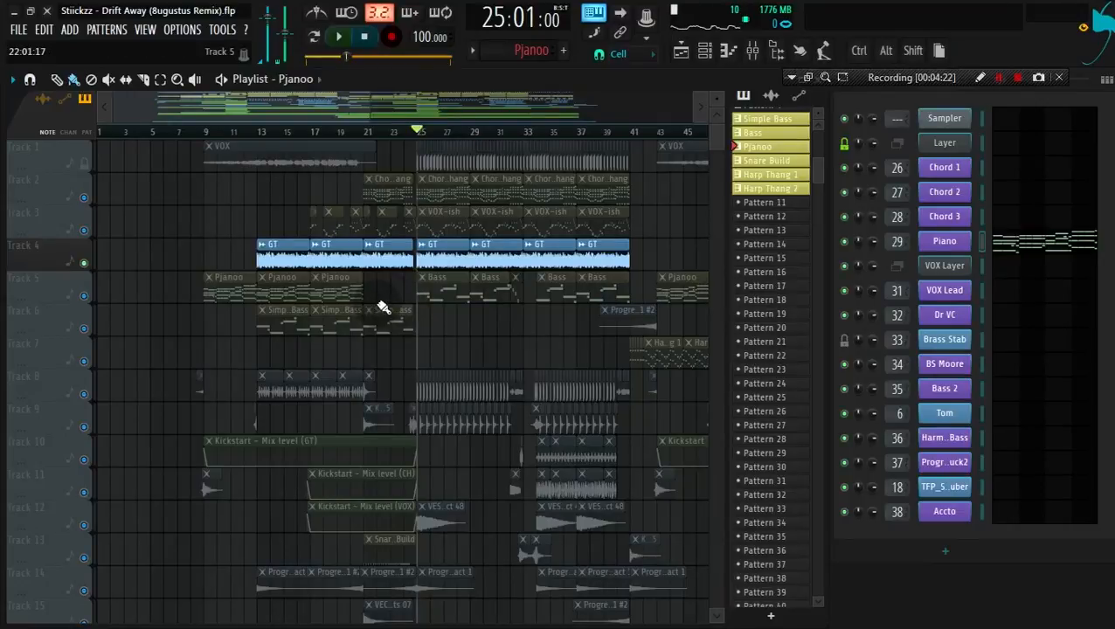
key("space")
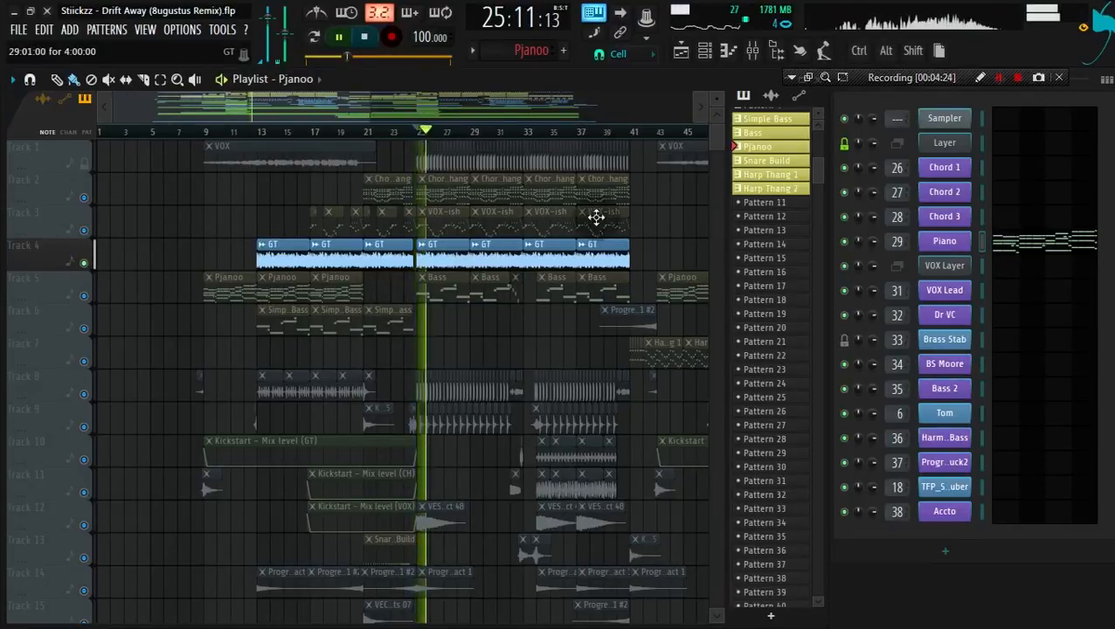
key("space")
Find the GT insert in the mixer and audition it from bar 25 with every effect except Kickstart bypassed.
left_click(753, 50)
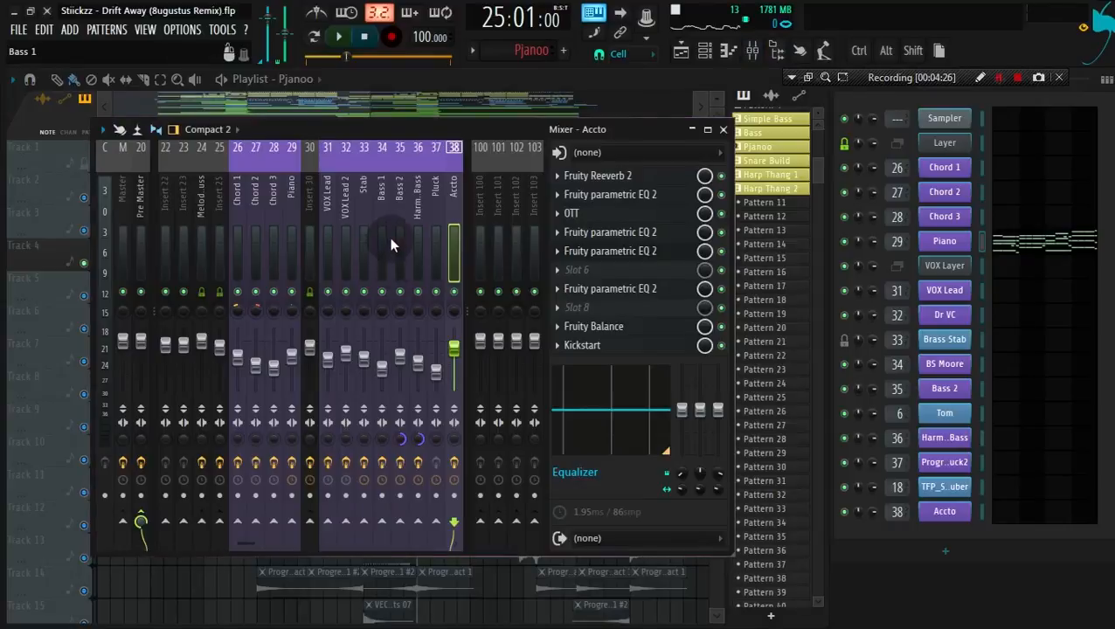
key("space")
scroll(391, 240, "up", 6)
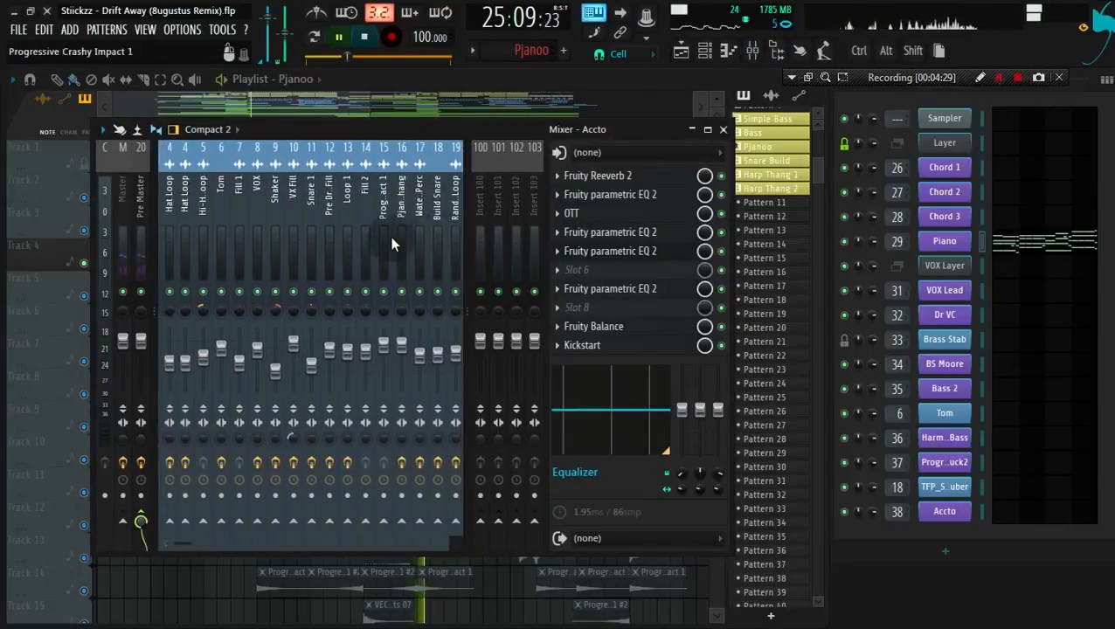
scroll(182, 239, "up", 3)
left_click(182, 239)
key("space")
key("space")
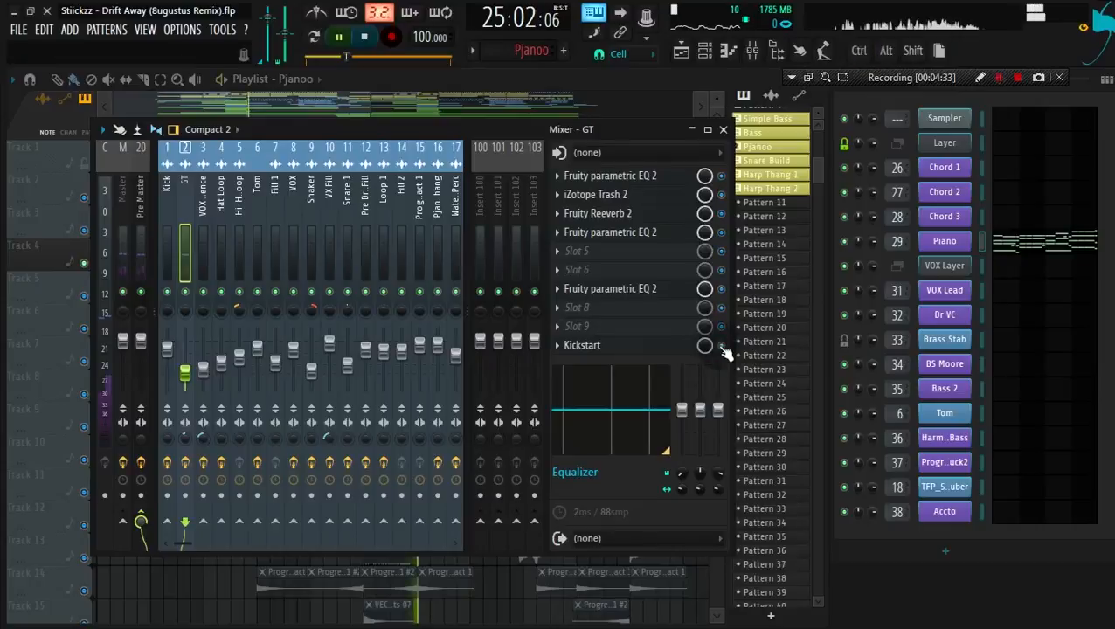
key("space")
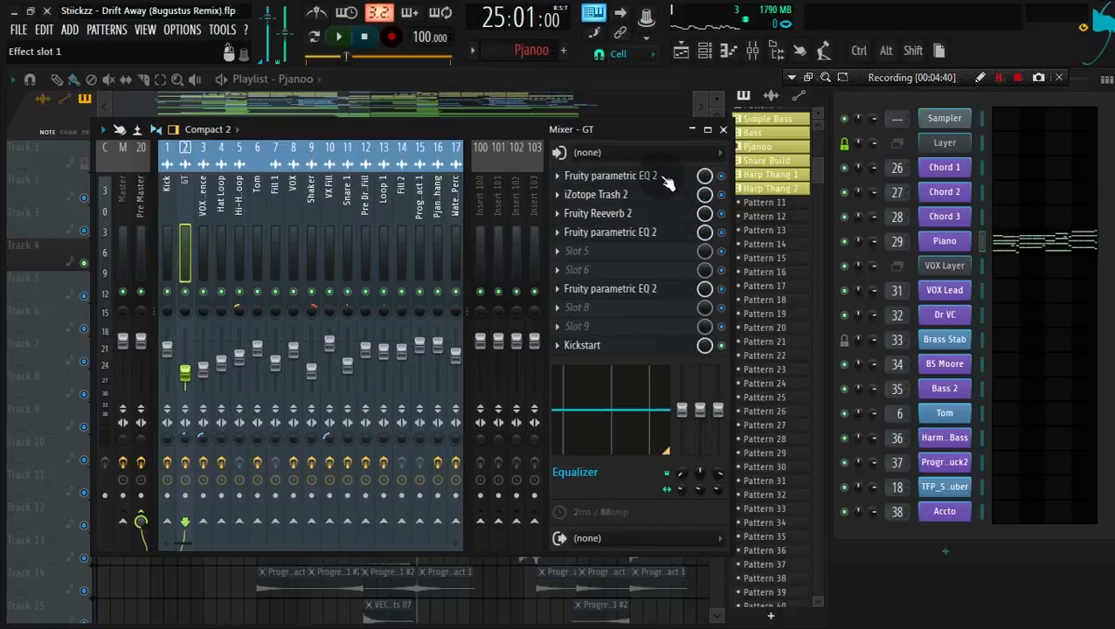
Inspect the GT insert's slot 1 Fruity parametric EQ 2 and iZotope Trash 2, and close both effects.
left_click(668, 230)
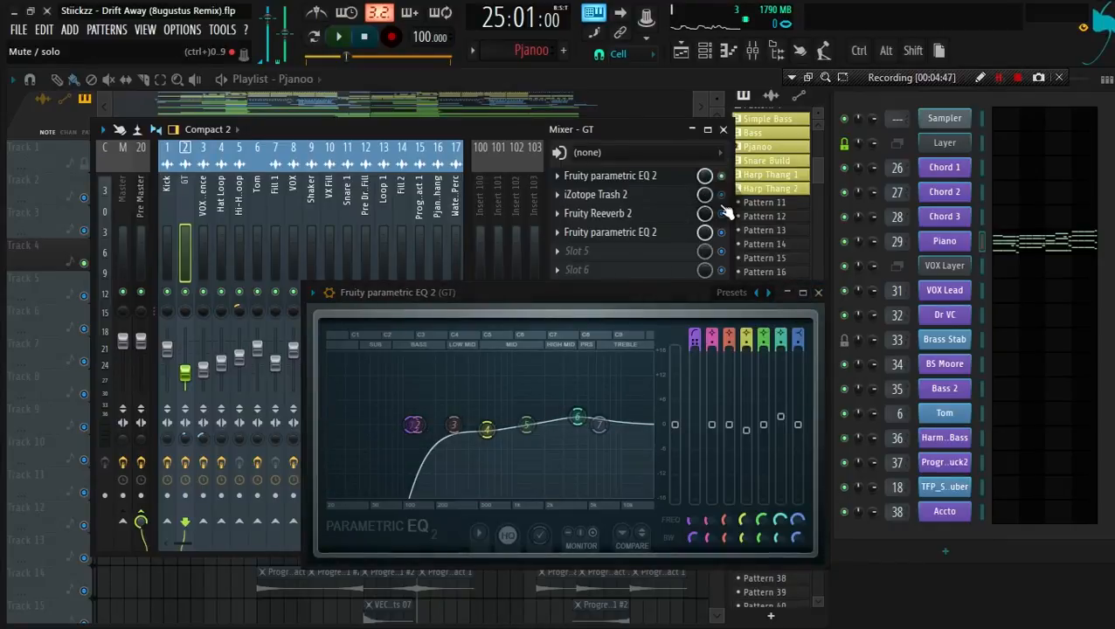
left_click(820, 302)
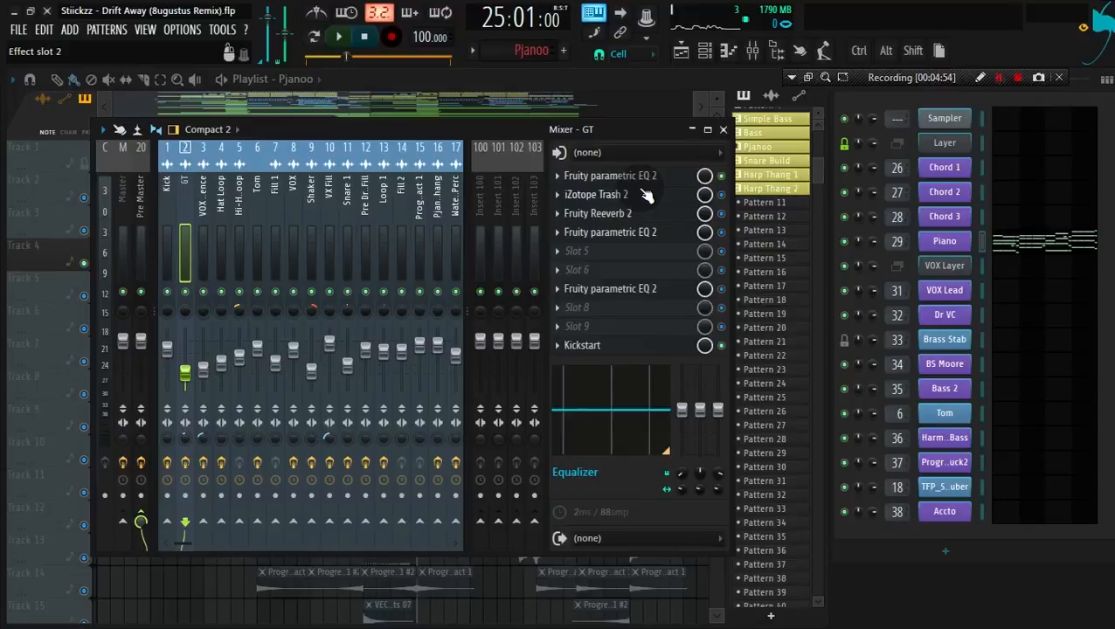
left_click(647, 196)
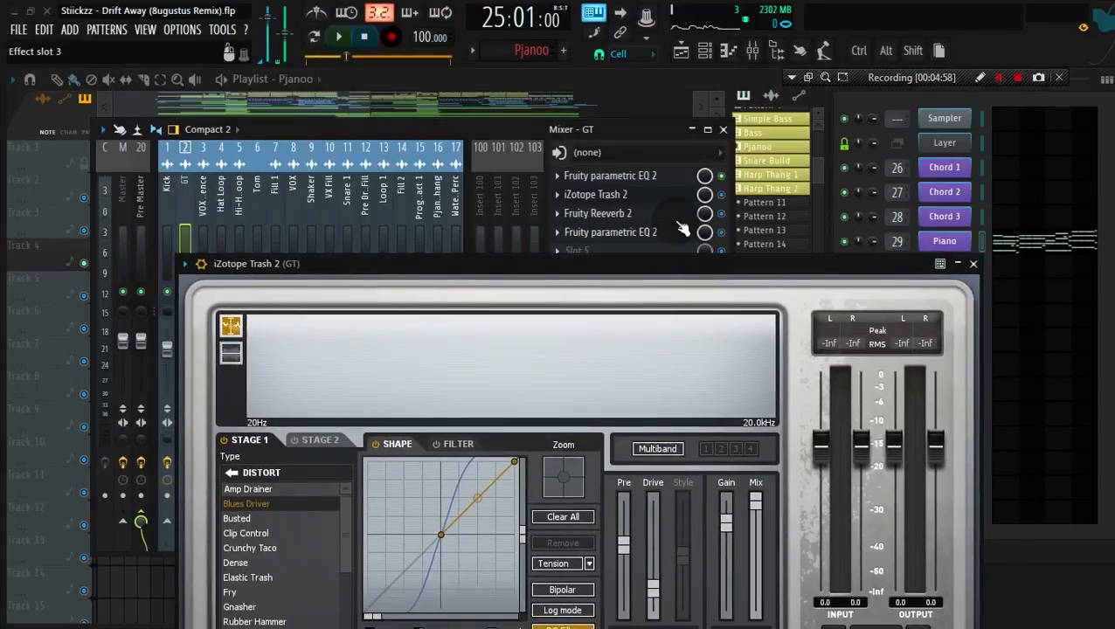
left_click(666, 214)
left_click(780, 100)
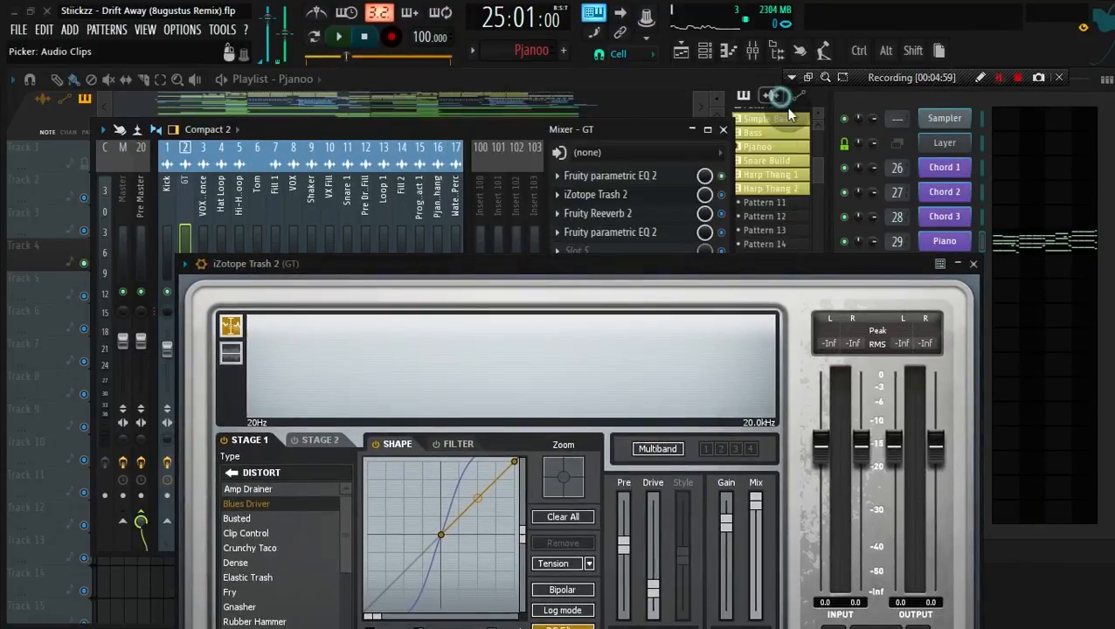
left_click(978, 265)
Inspect the GT insert's slot 4 parametric EQ, and set the low-pass band 7 width to 55% in its slot 7 EQ.
scroll(246, 265, "up", 10)
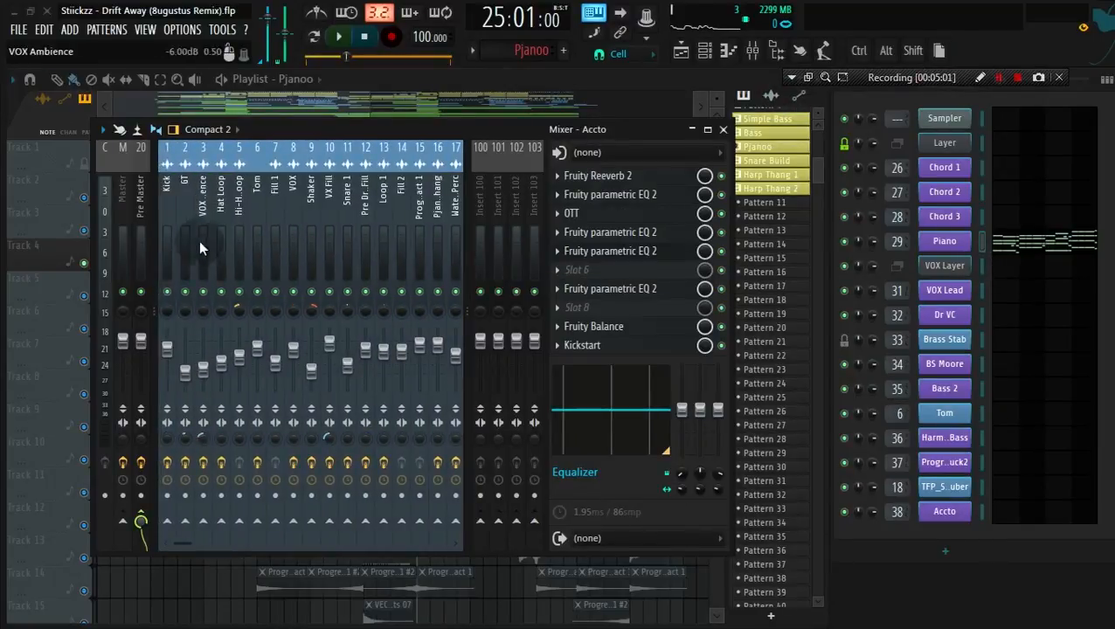
left_click(186, 239)
left_click(612, 232)
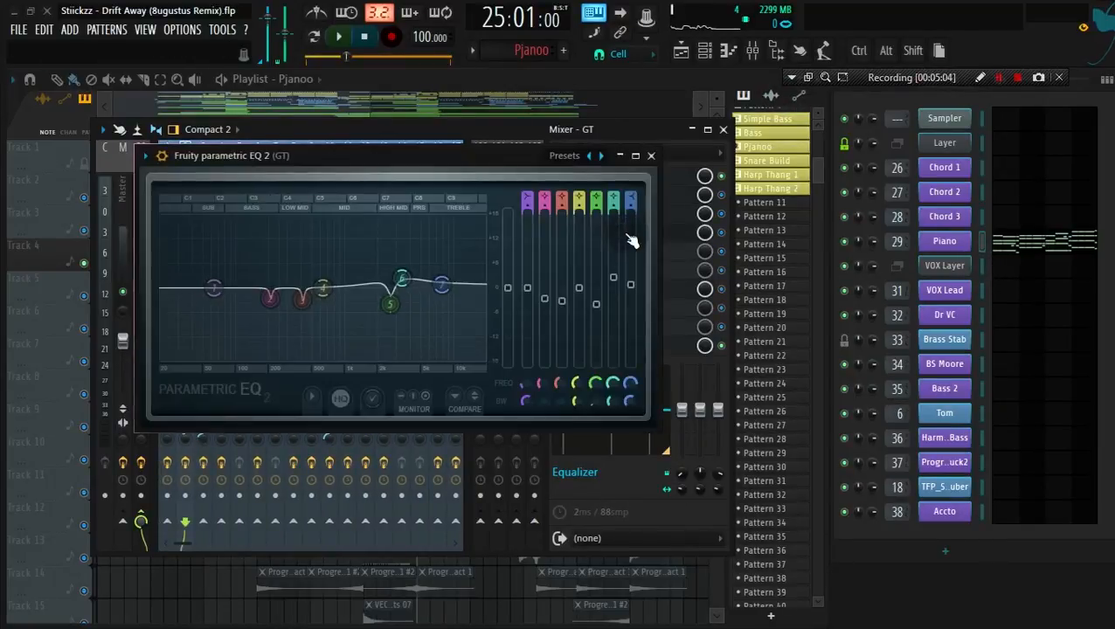
left_click(651, 156)
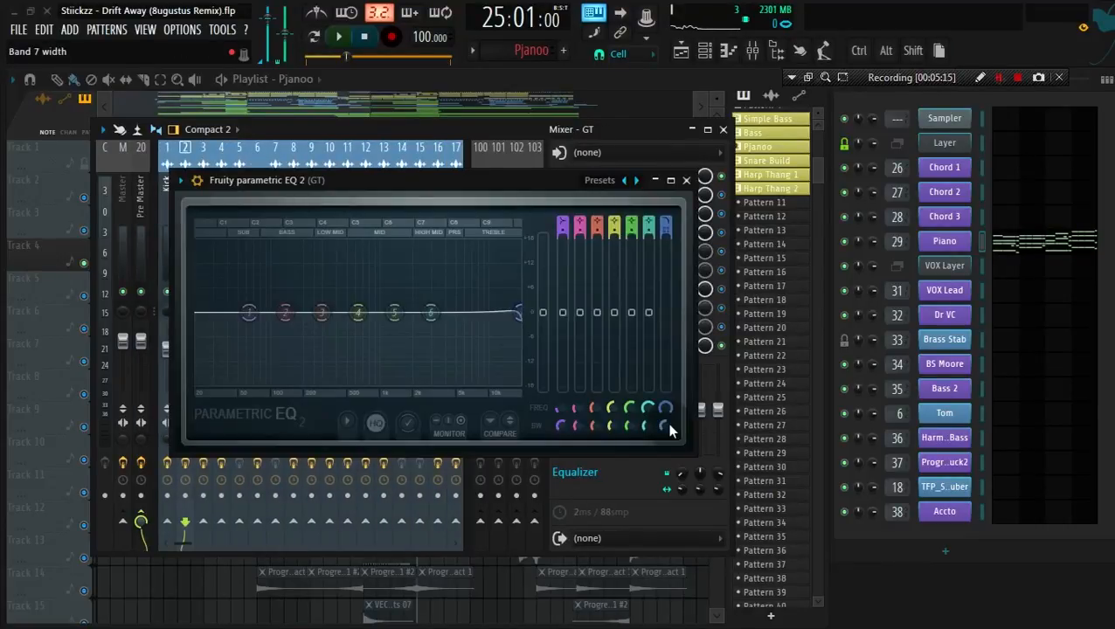
left_click_drag(668, 422, 670, 428)
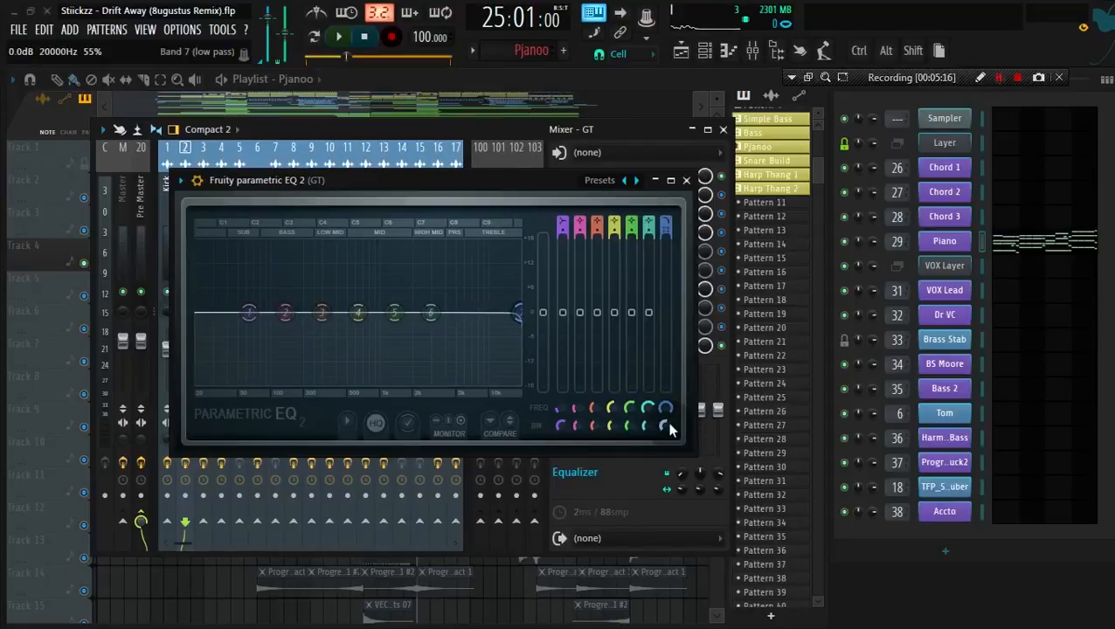
left_click(686, 180)
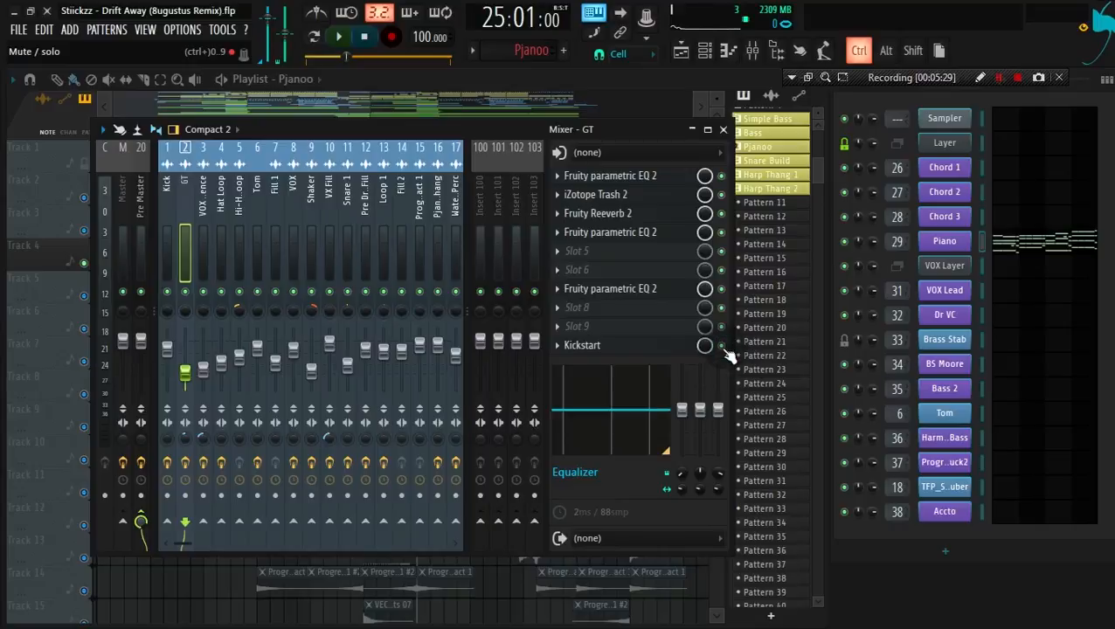
Play the GT insert from bar 25 with all its effects enabled, stop playback, and close the mixer.
key("space")
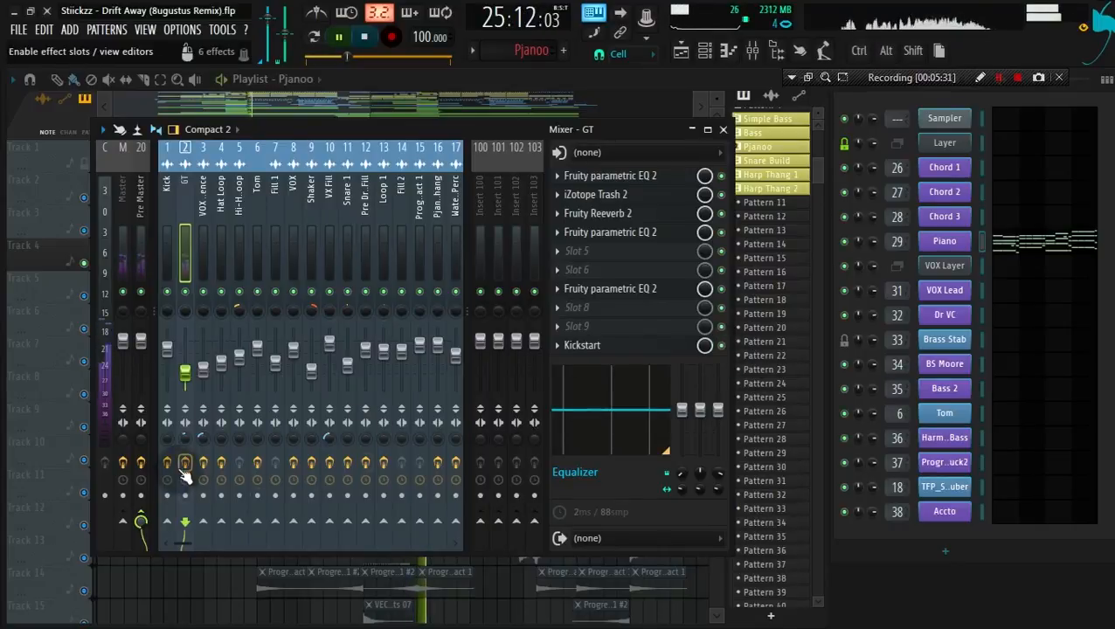
key("space")
key("F9")
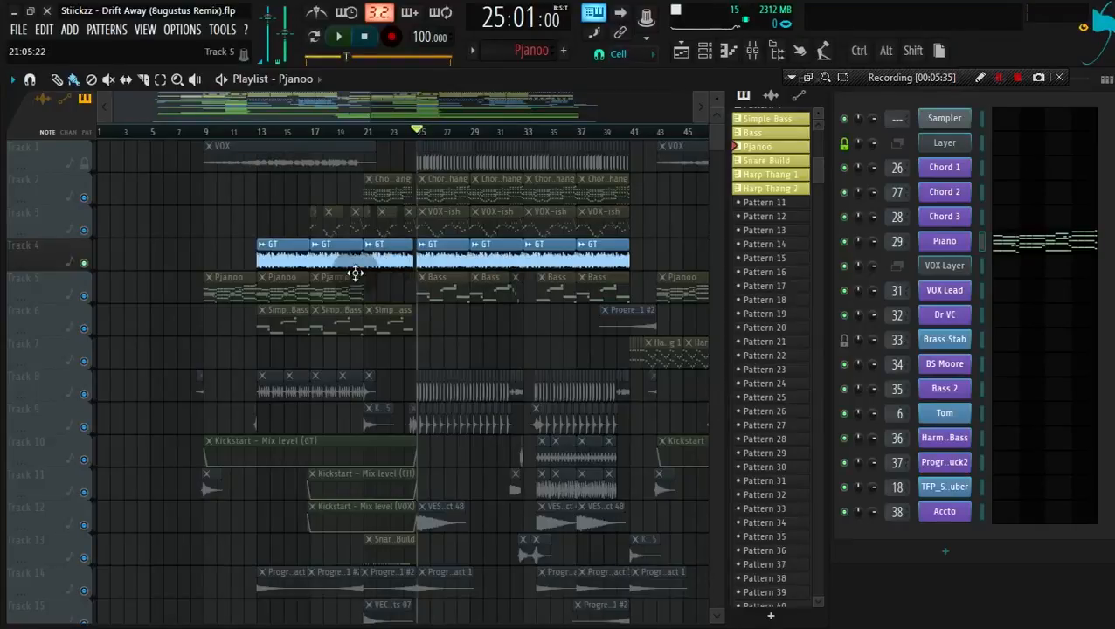
Solo Track 6, select the Simple Bass pattern, and audition it in pattern mode.
scroll(302, 278, "down", 2)
scroll(251, 271, "up", 1)
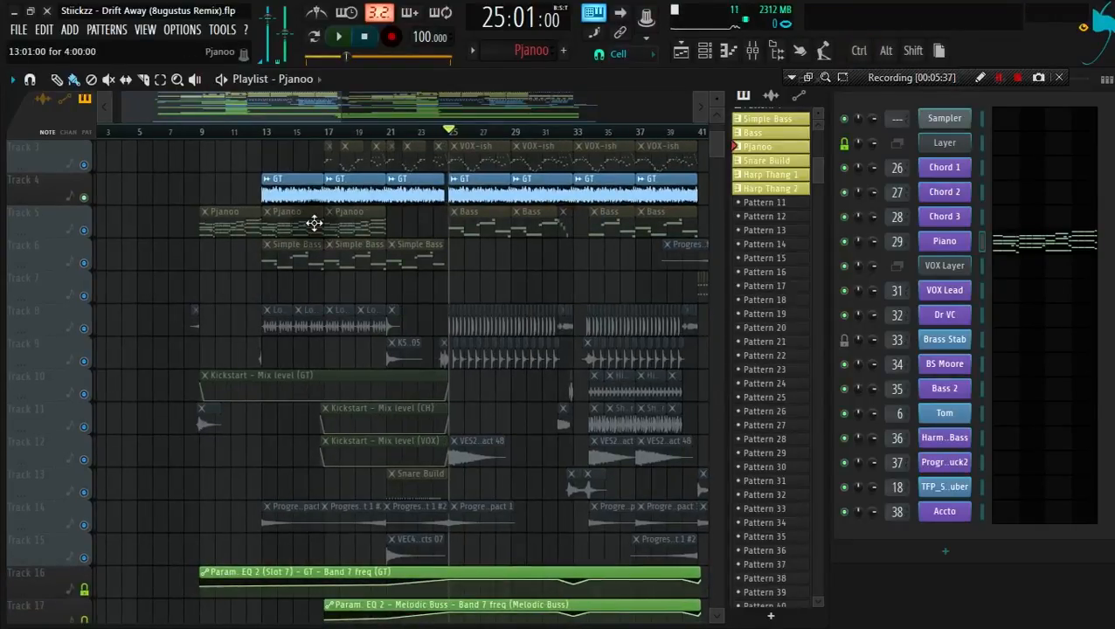
right_click(84, 262)
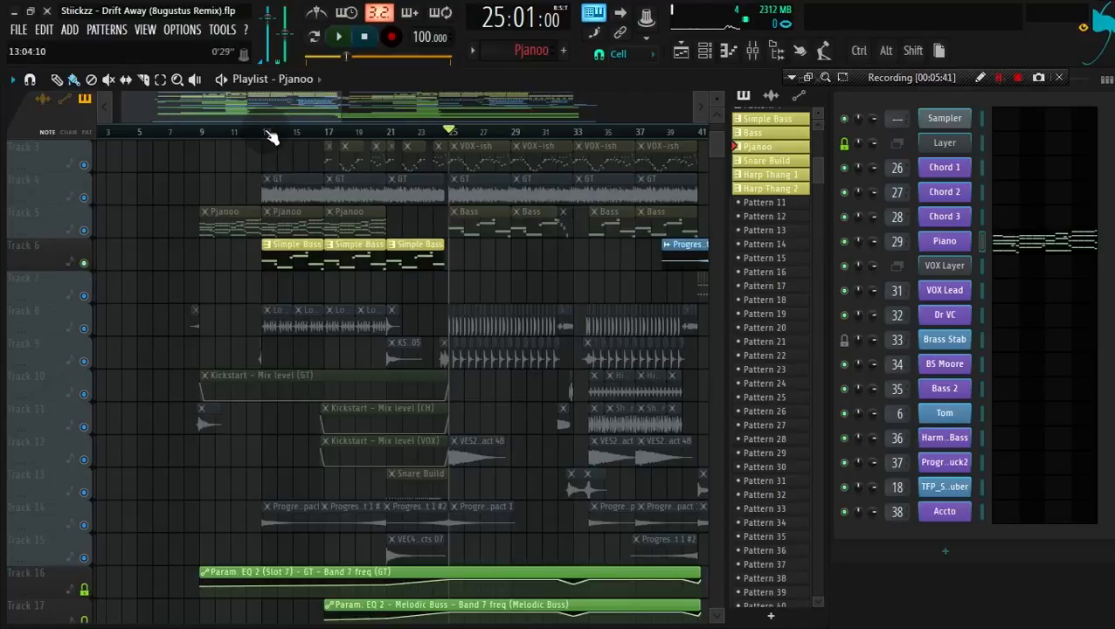
left_click(331, 257)
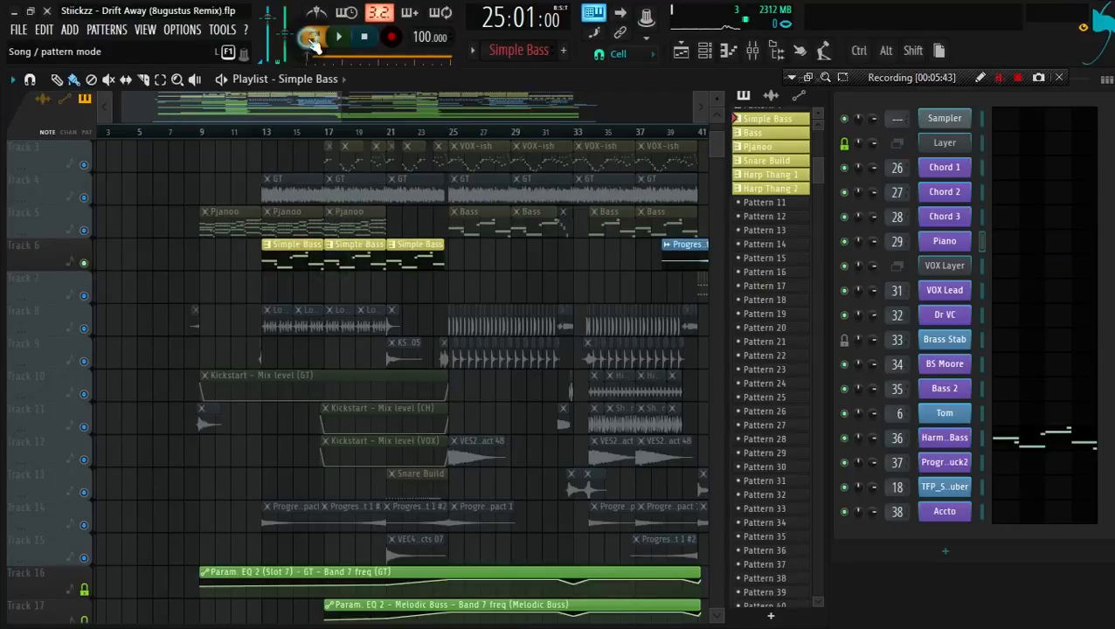
left_click(311, 38)
key("space")
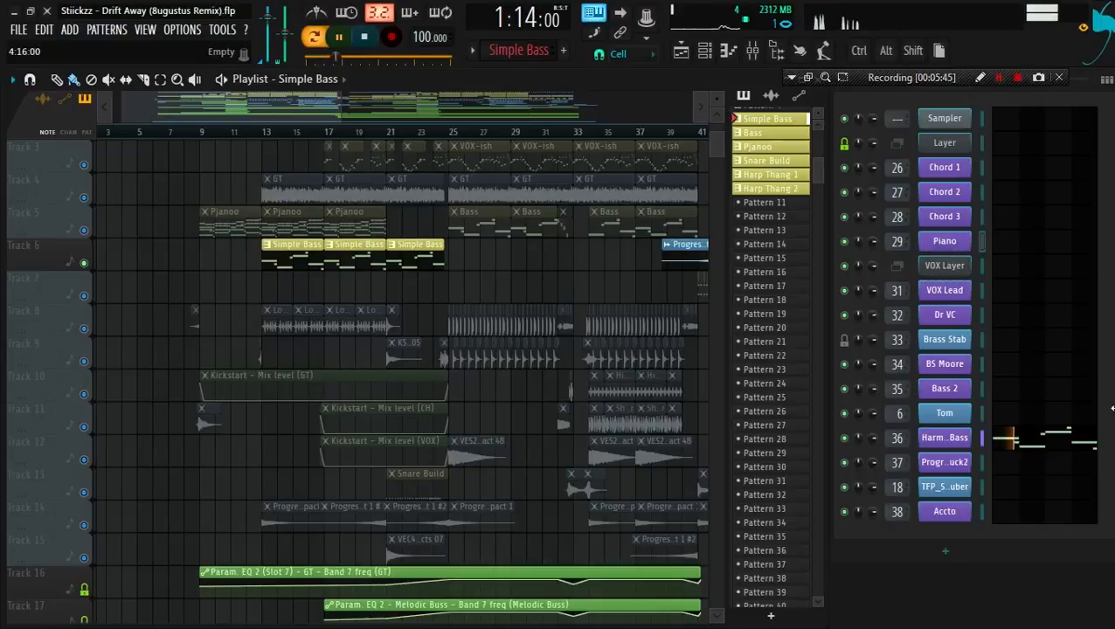
key("space")
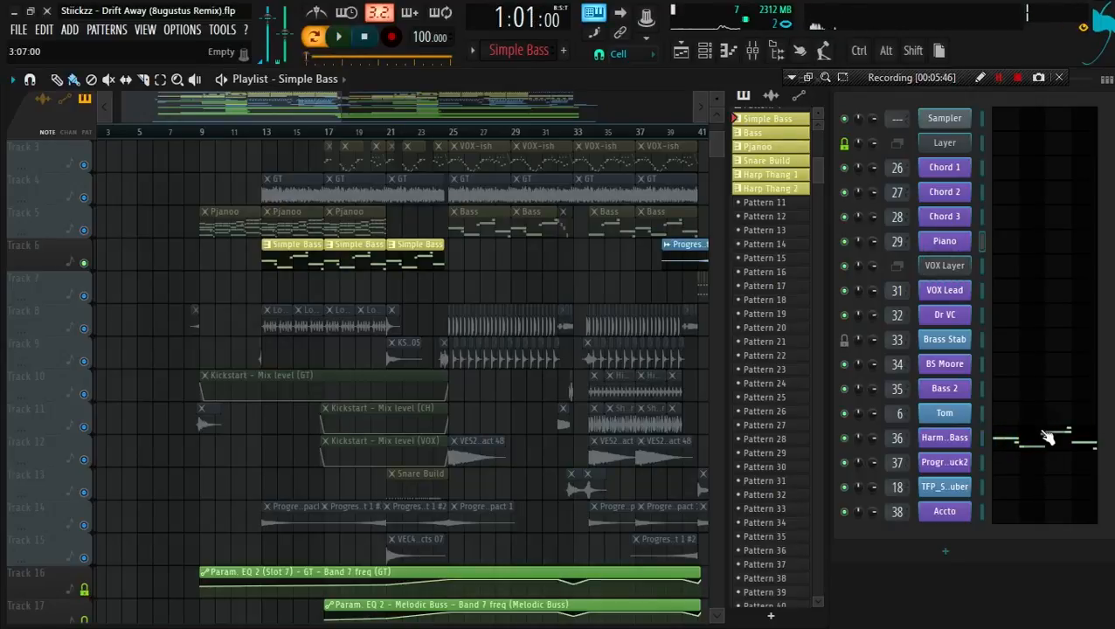
Inspect the Harmor Bass channel's Harmor instrument, and close it.
left_click(948, 438)
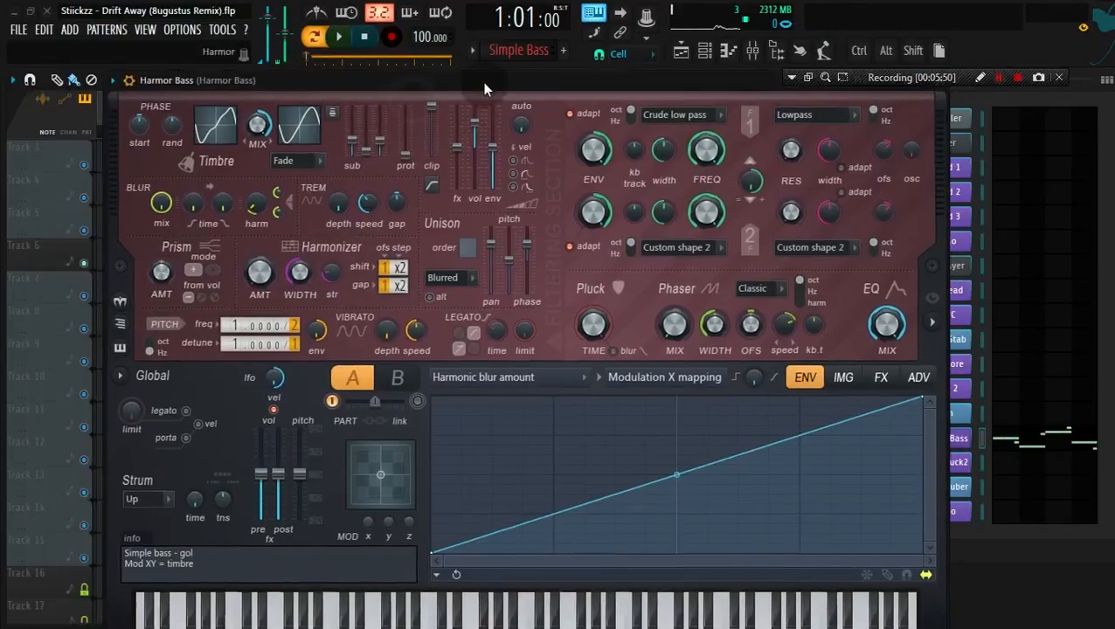
left_click_drag(482, 83, 464, 55)
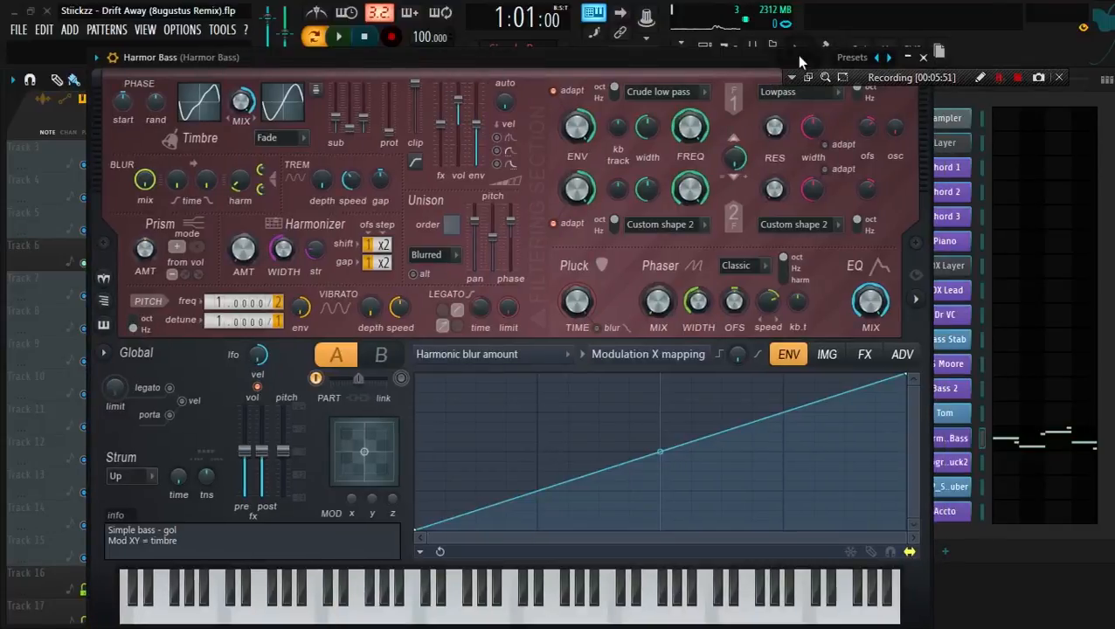
left_click(927, 58)
Inspect the Fruity parametric EQ 2 in slot 1 of the Harmor Bass mixer insert, and close it.
key("F9")
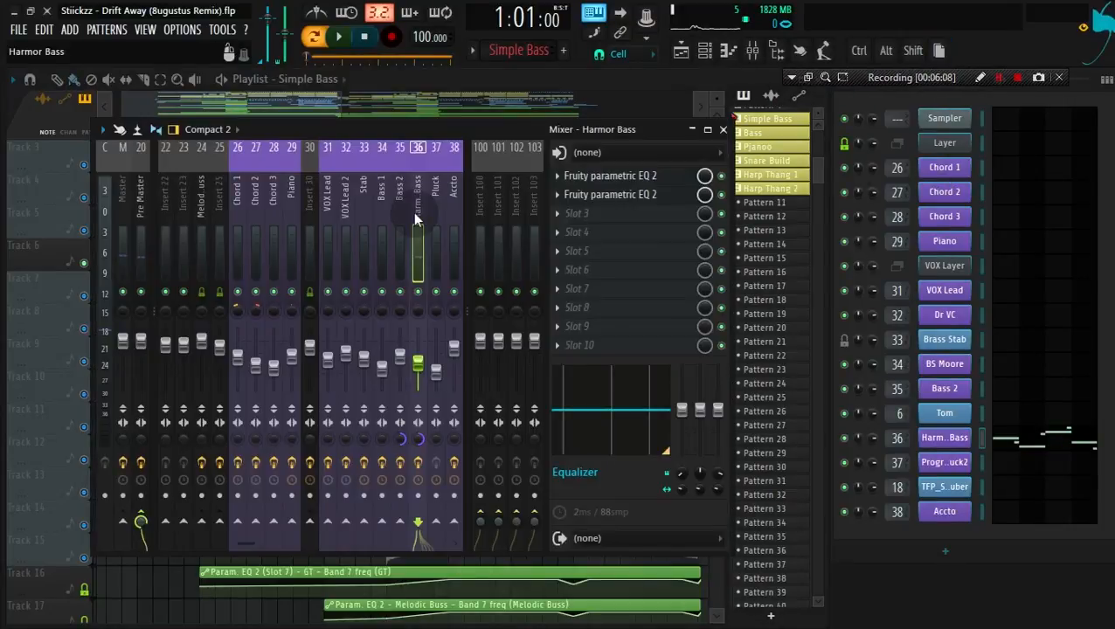
left_click(580, 176)
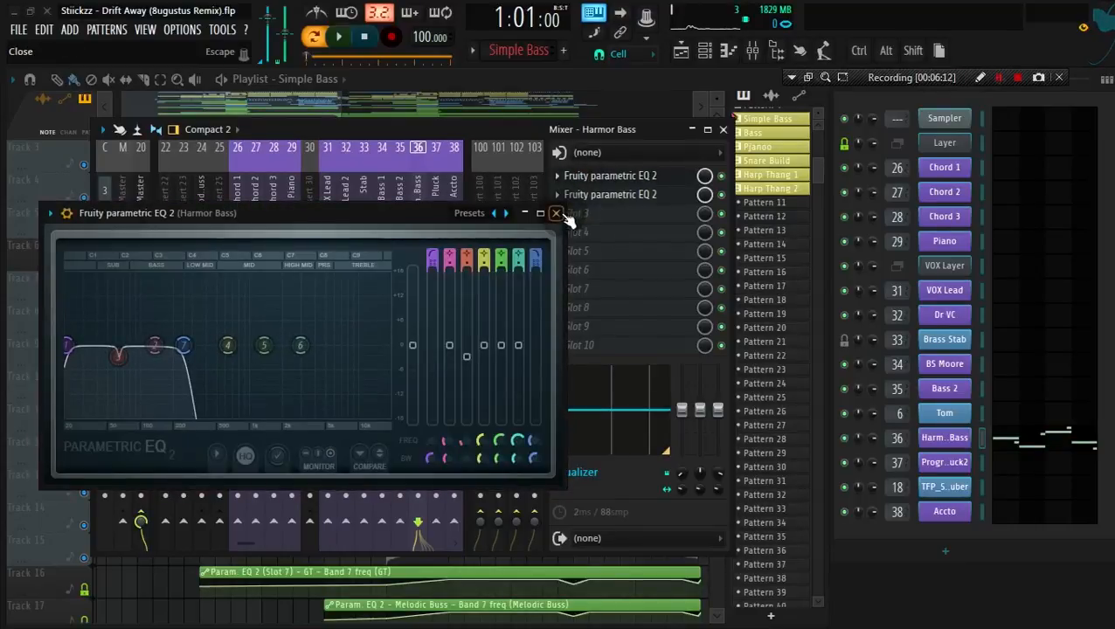
left_click(562, 213)
key("Right")
key("Right")
left_click(436, 234)
left_click(417, 235)
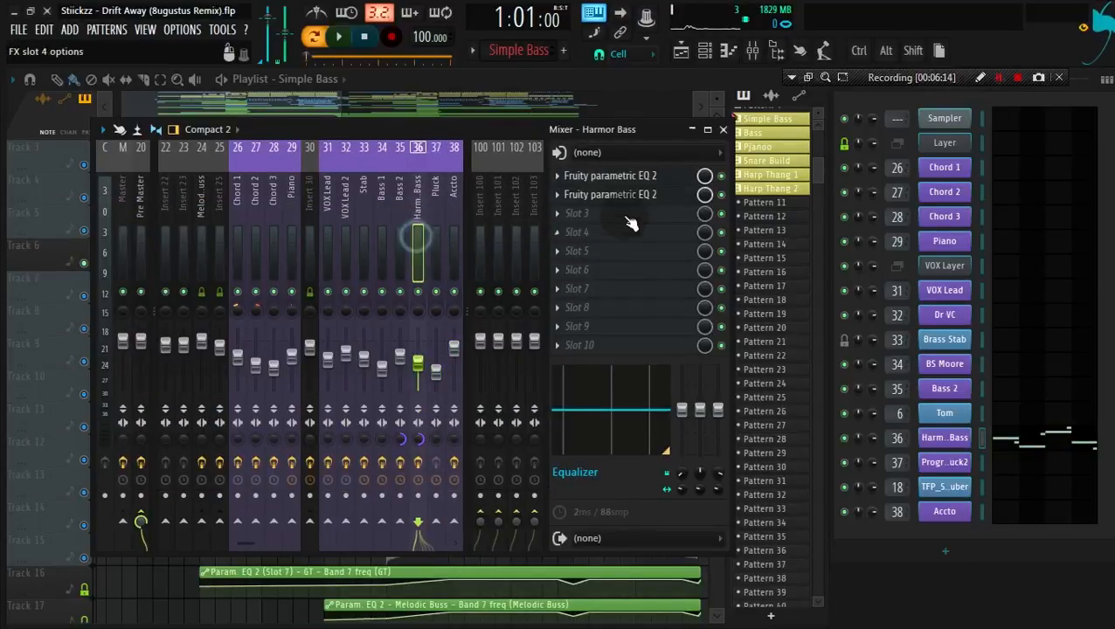
Check the Harmor Bass insert's slot 2 parametric EQ, and reselect the insert after browsing neighbouring ones.
left_click(625, 201)
left_click(949, 320)
key("Right")
key("Right")
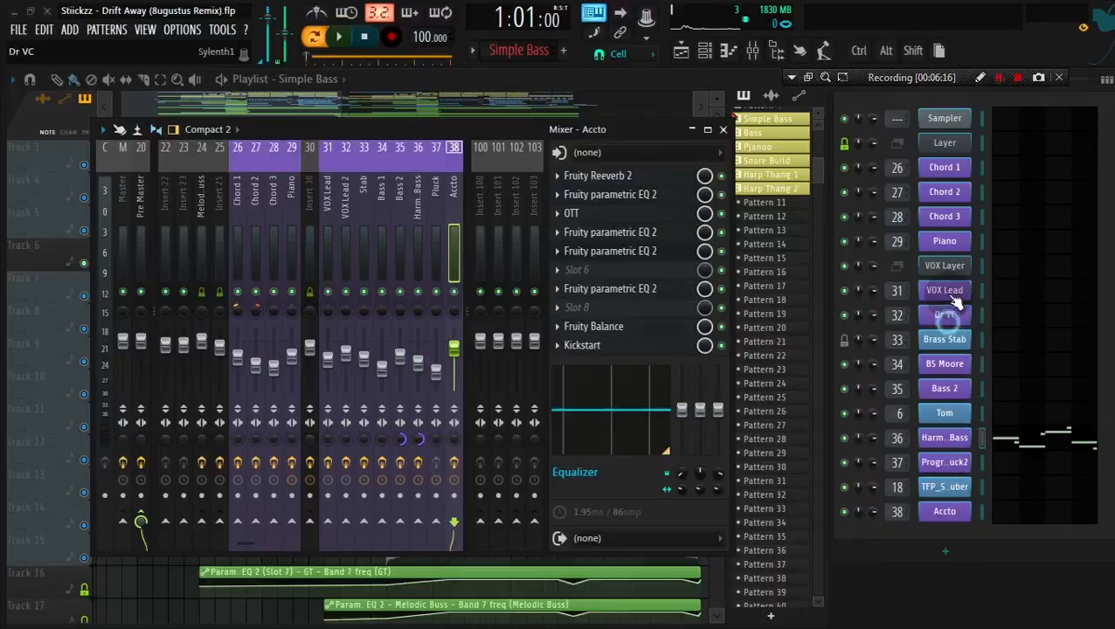
left_click(413, 250)
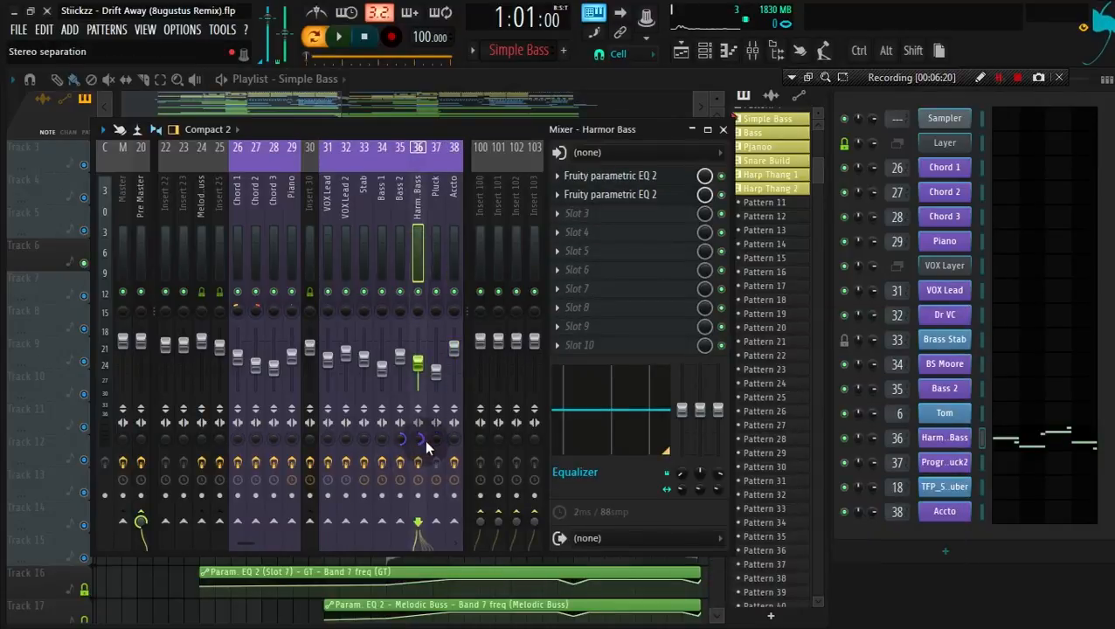
Check the Harmor Bass insert's stereo separation while playing the Simple Bass pattern, stop playback, and close the mixer.
left_click_drag(417, 436, 418, 375)
key("space")
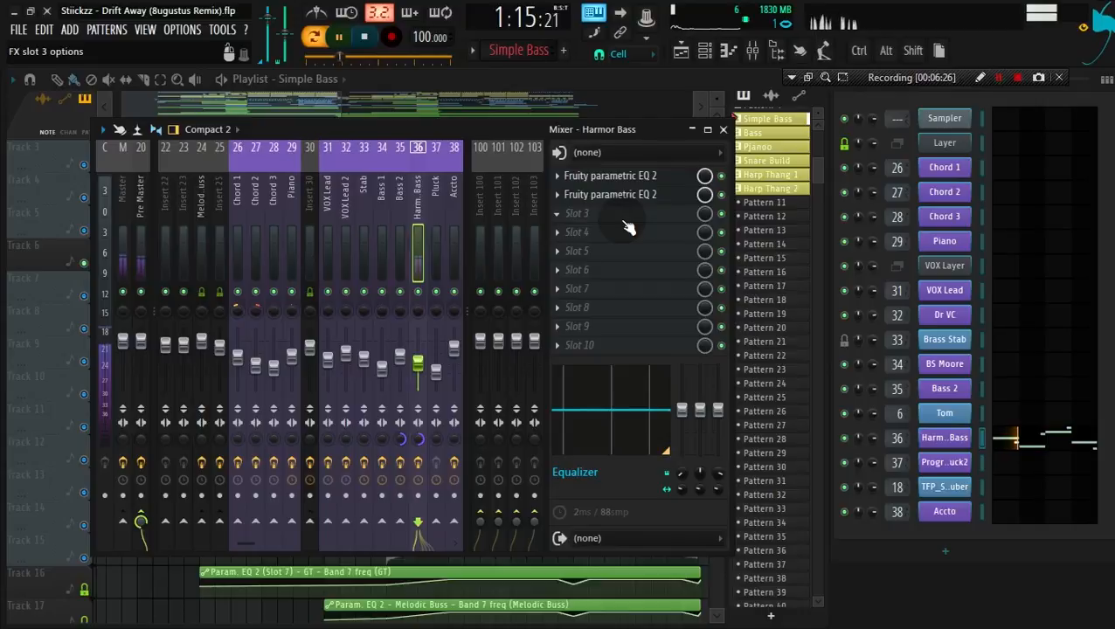
key("space")
left_click(724, 131)
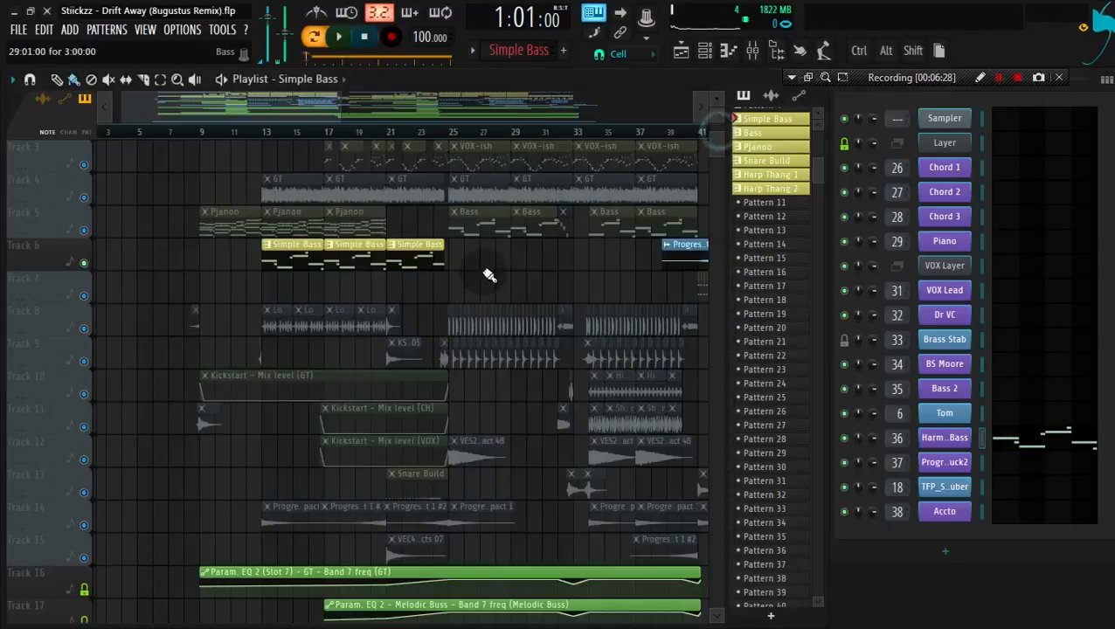
Solo the Loop 1 drum track on Track 8, and audition it in song mode from bar 13.
scroll(254, 315, "up", 2)
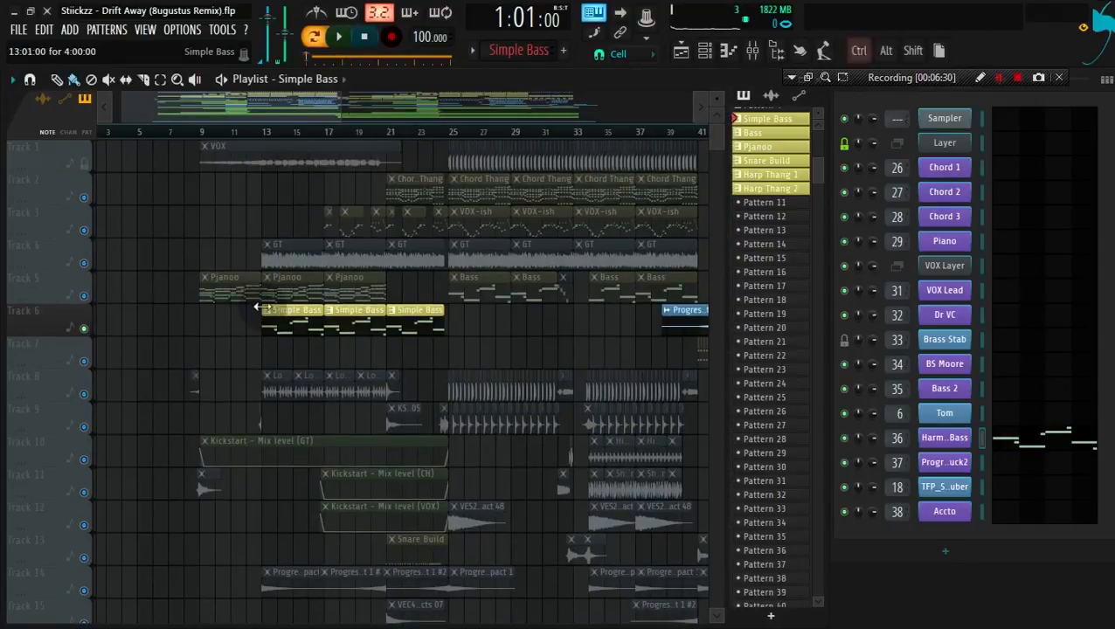
scroll(262, 314, "down", 3)
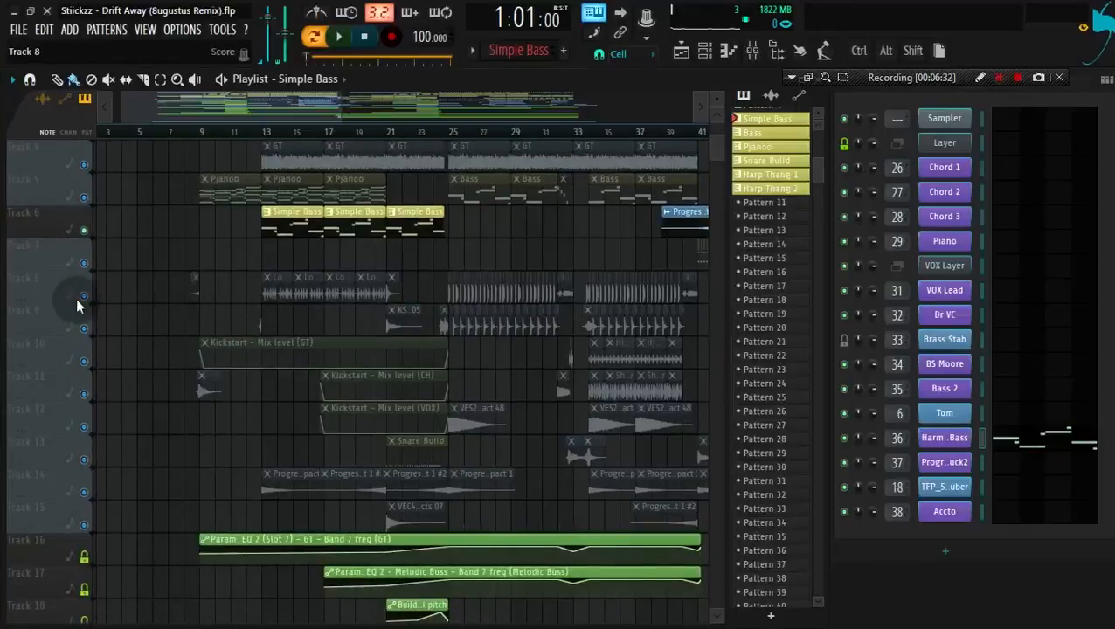
left_click(90, 302)
left_click(266, 135)
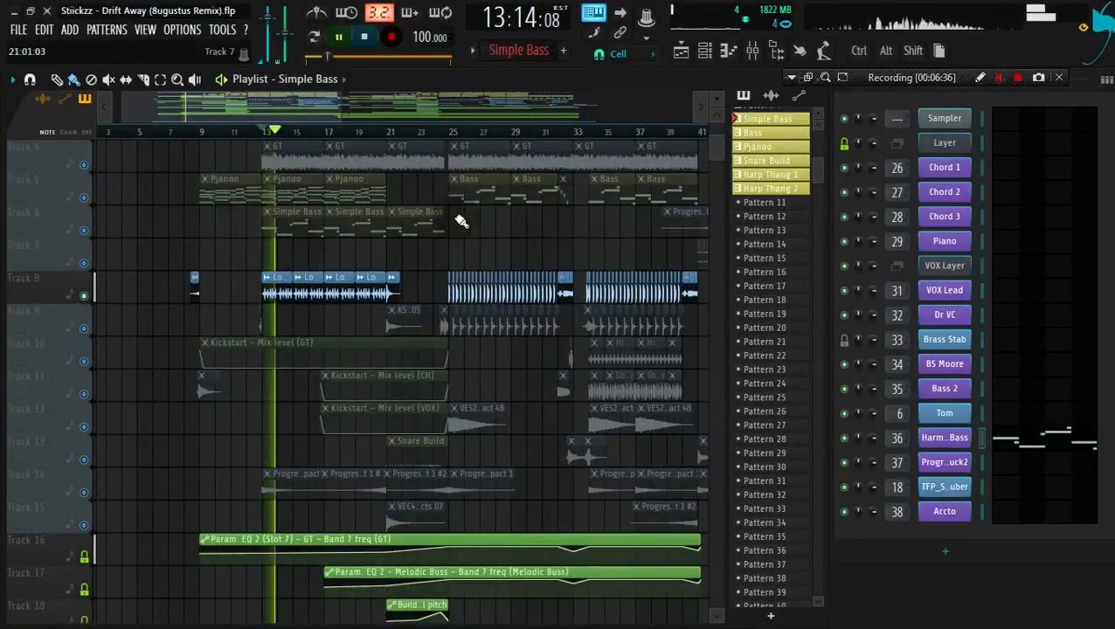
key("space")
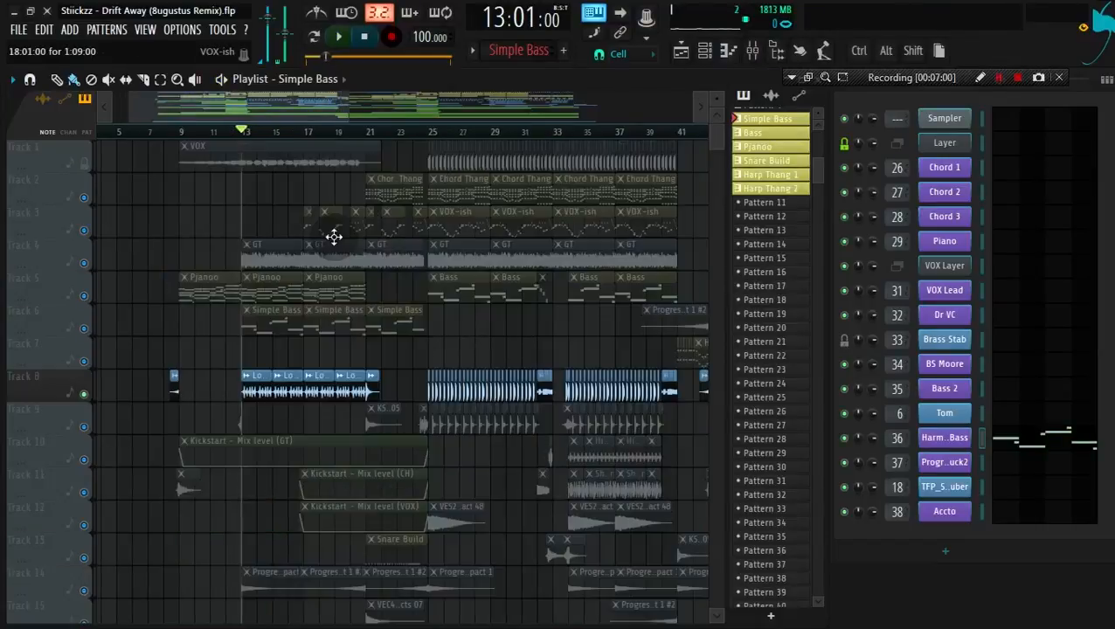
Clear the playlist track solo and place the song position at bar 27.
scroll(306, 223, "up", 3)
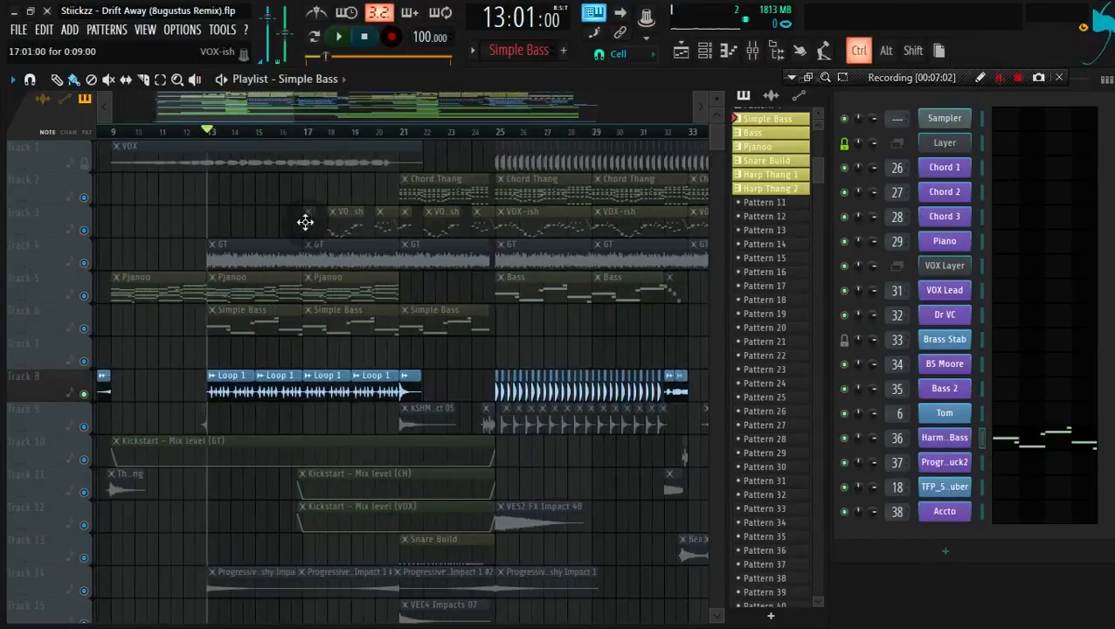
left_click(505, 133)
left_click(84, 230, "ctrl")
left_click(84, 230, "ctrl")
left_click(551, 131)
Select the VOX-ish pattern and audition it in pattern mode.
left_click(562, 232)
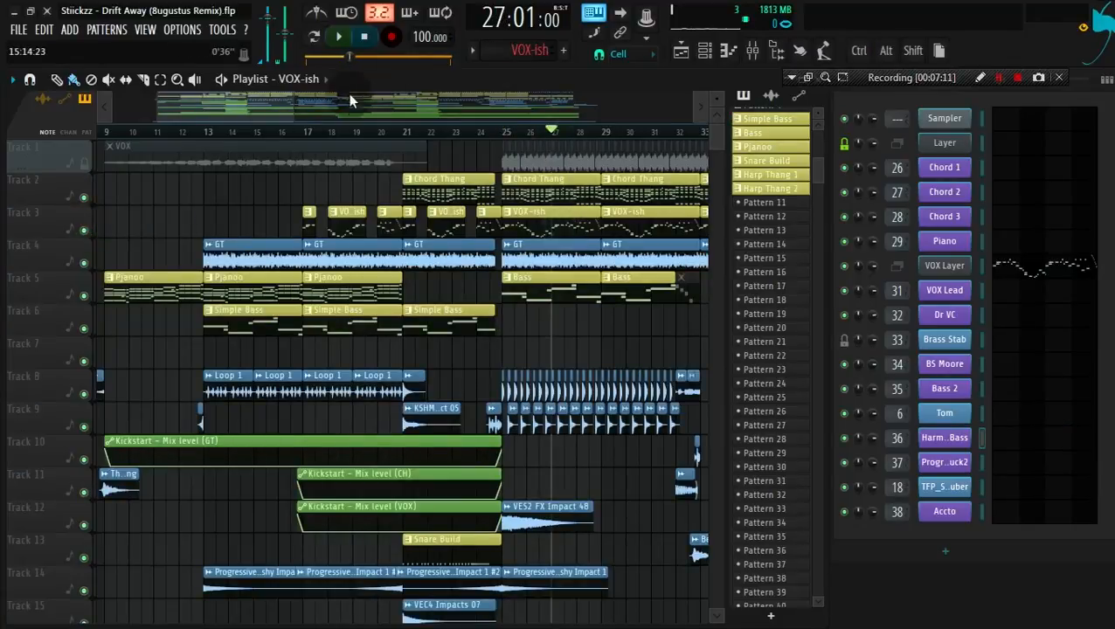
left_click(318, 40)
key("space")
key("space")
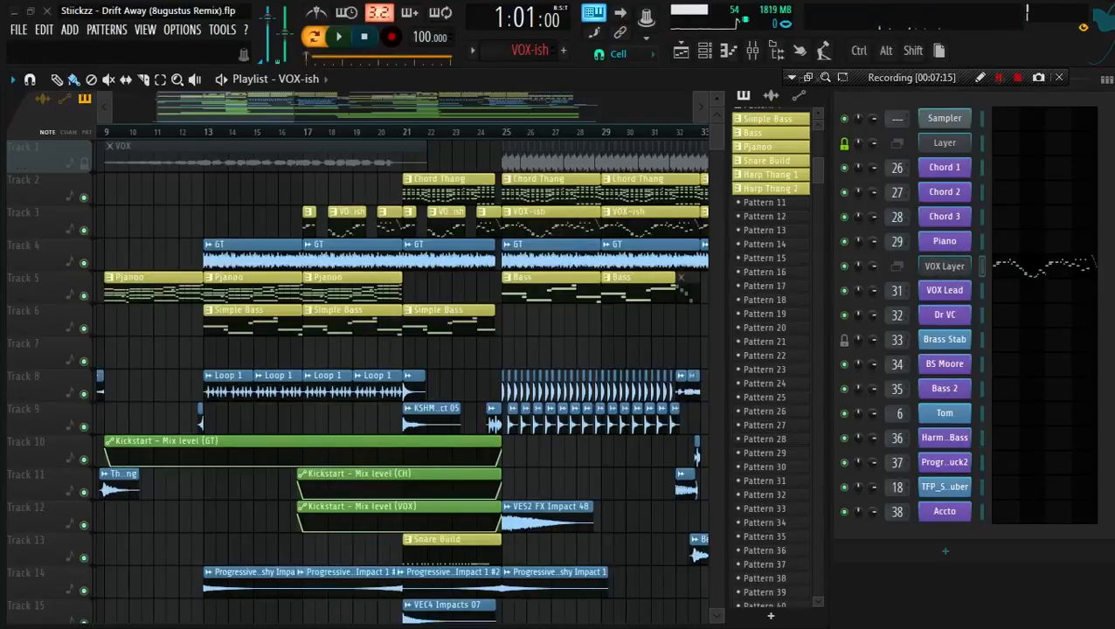
Inspect the VOX Lead channel's Serum patch, audition it with Dr VC muted, and close the instrument.
left_click(943, 290)
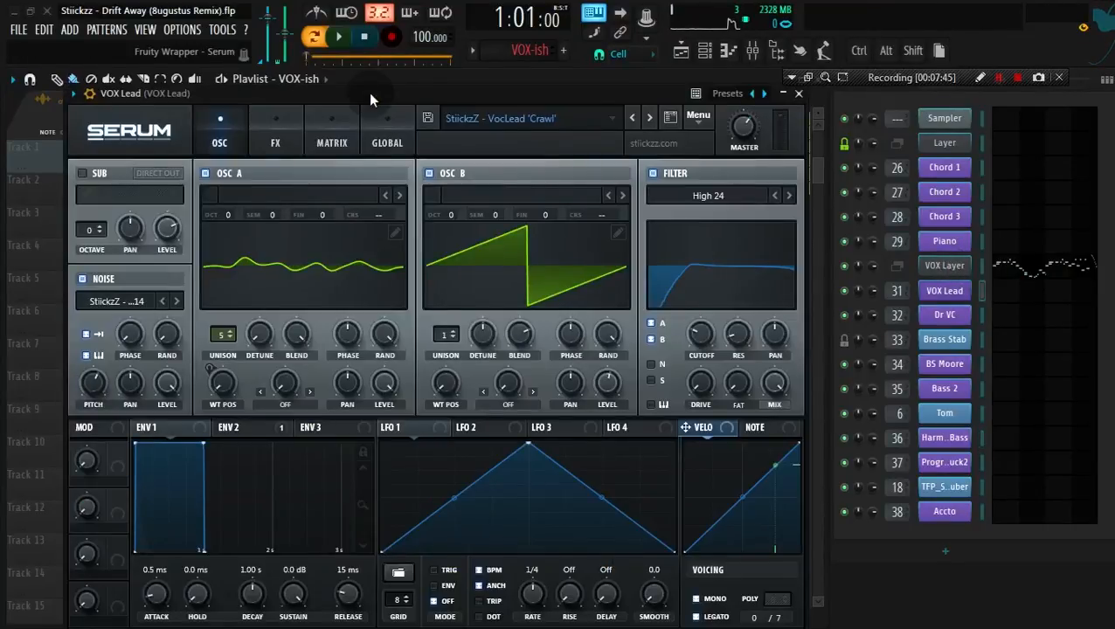
mouse_move(406, 89)
left_mouse_down()
mouse_move(434, 110)
mouse_move(399, 99)
left_mouse_up()
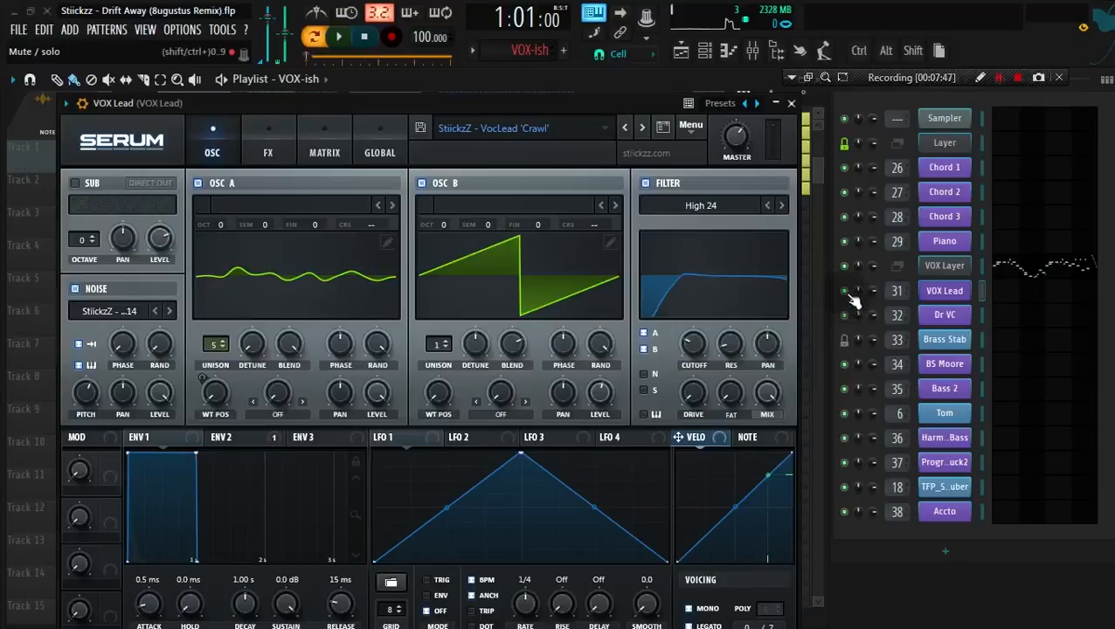
left_click_drag(476, 107, 535, 87)
key("space")
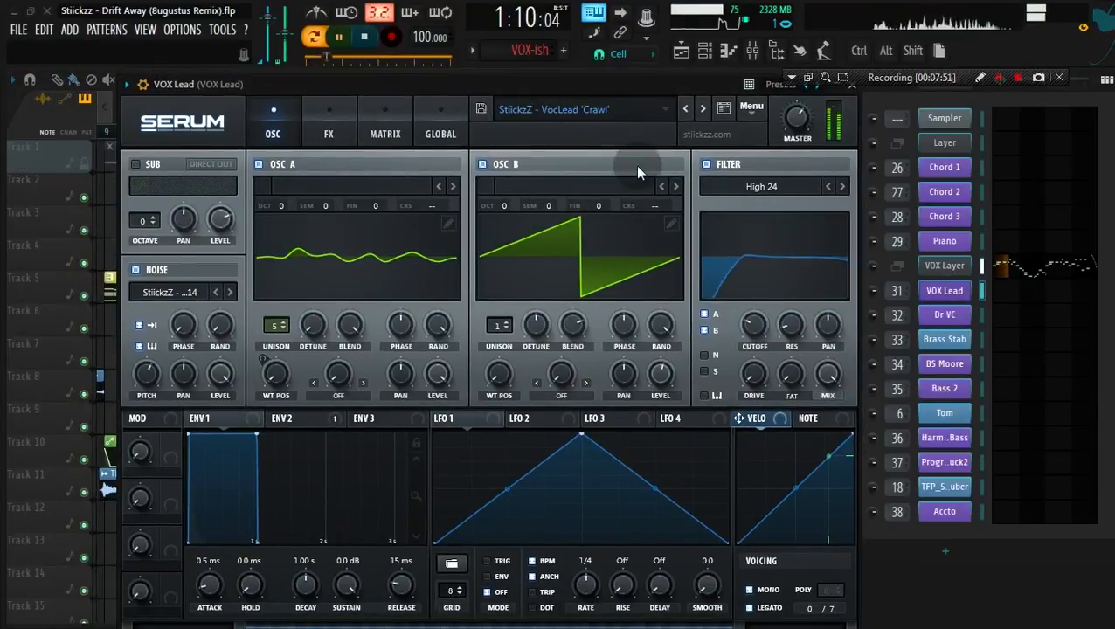
key("space")
left_click_drag(657, 89, 567, 87)
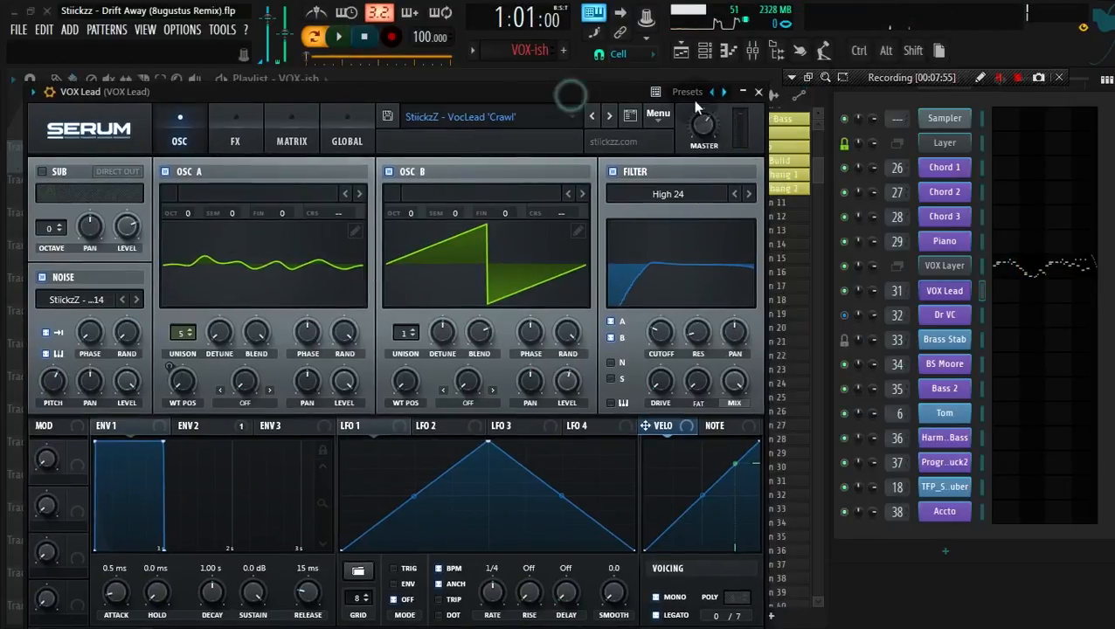
left_click(760, 86)
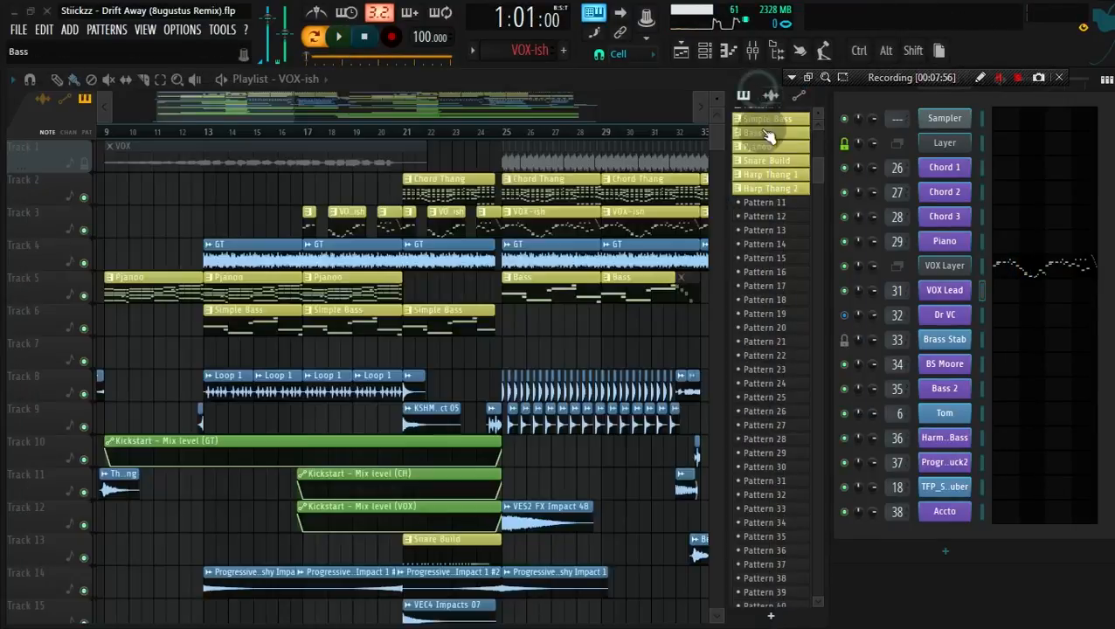
Solo the Dr VC channel, try playing its Sylenth1 instrument, and close it.
left_click(843, 315, "ctrl")
left_click(936, 312)
key("space")
key("space")
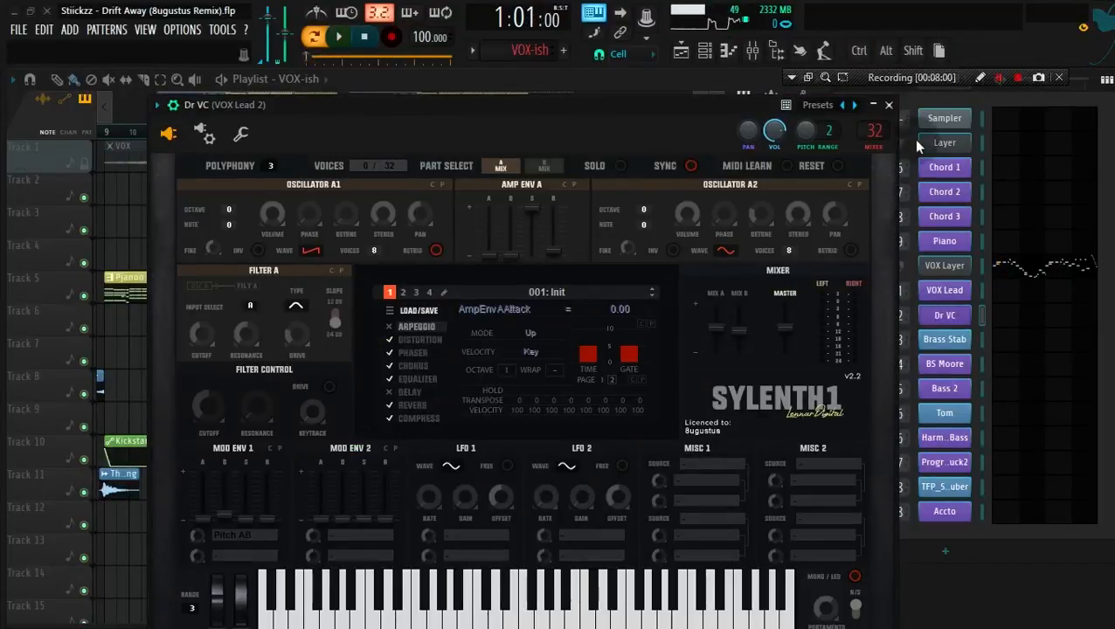
left_click(890, 105)
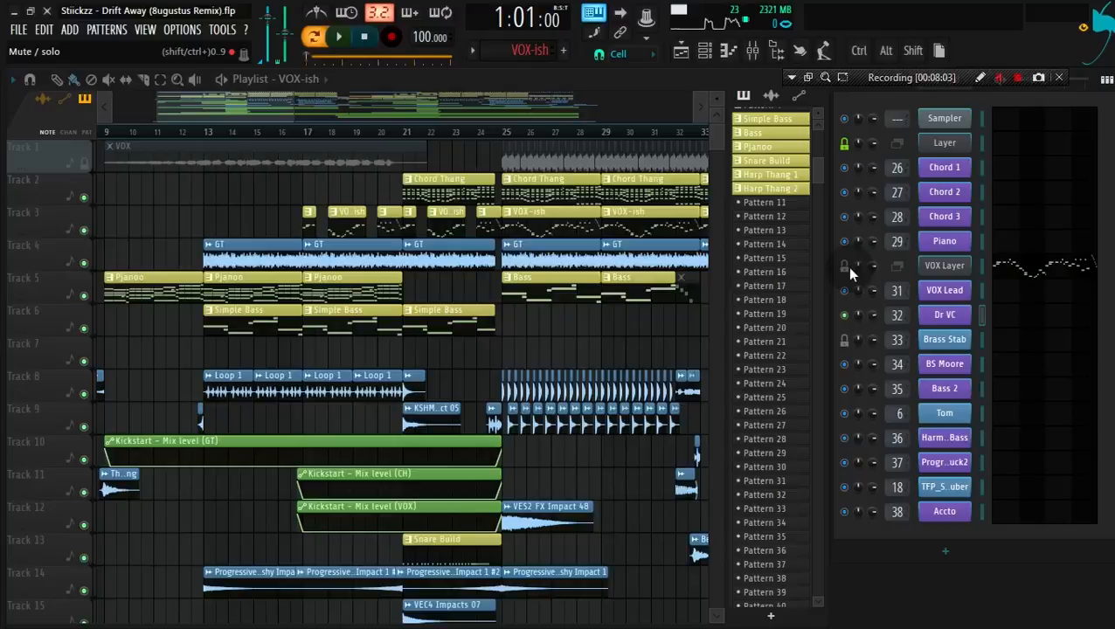
Enable the VOX Layer channel, play the soloed Dr VC, and open its Sylenth1 instrument.
left_click(846, 267)
key("space")
left_click(947, 317)
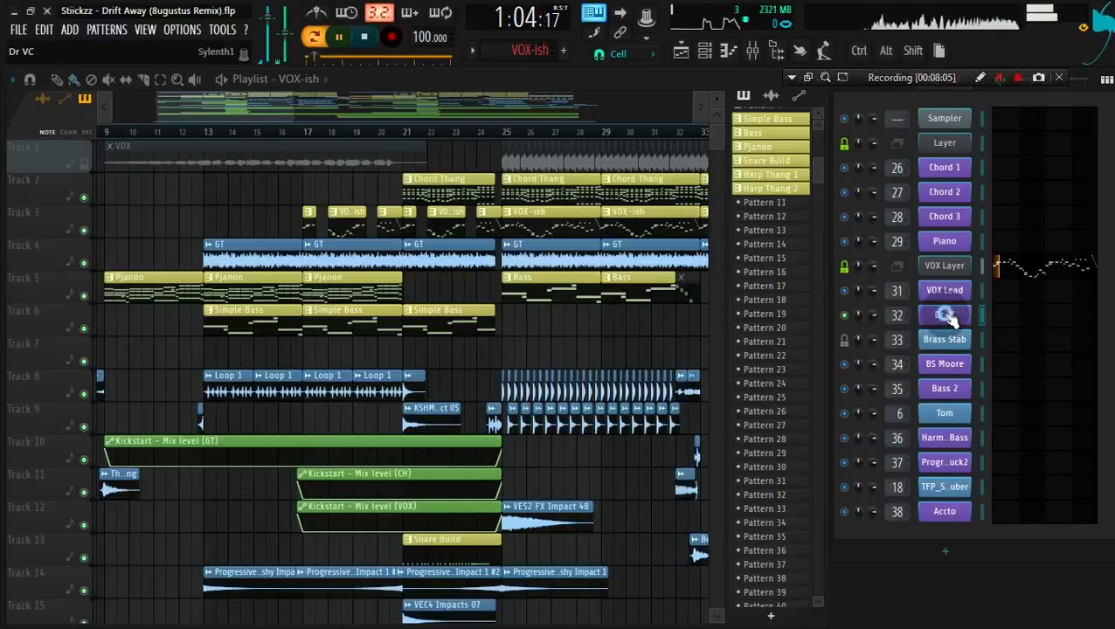
key("space")
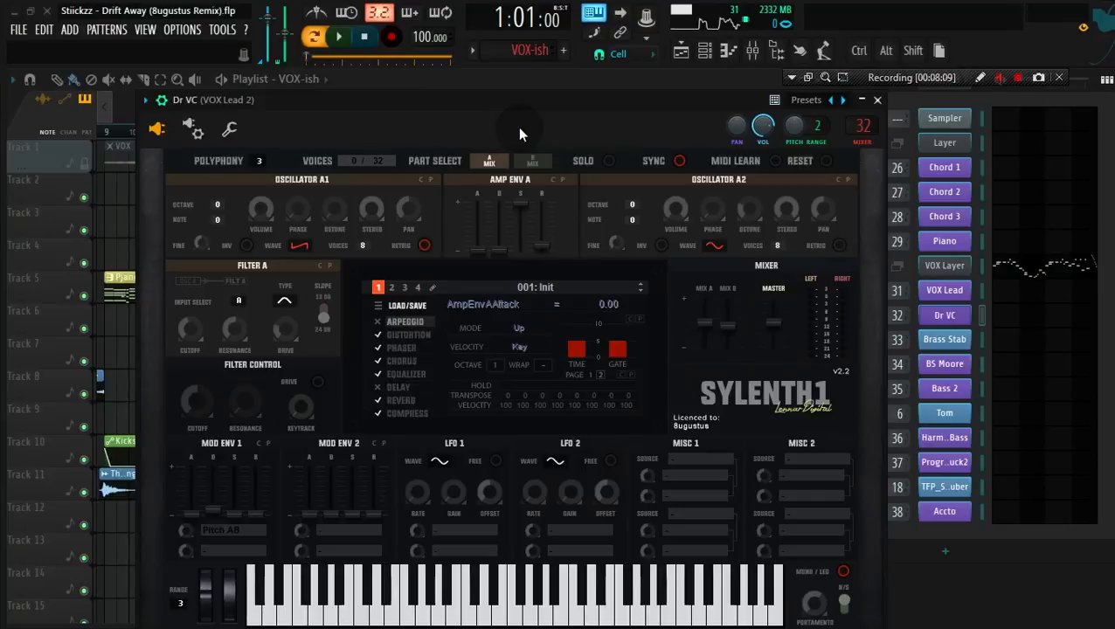
Hide Dr VC's detailed wrapper settings, replay its part, and close the instrument.
left_click(163, 102)
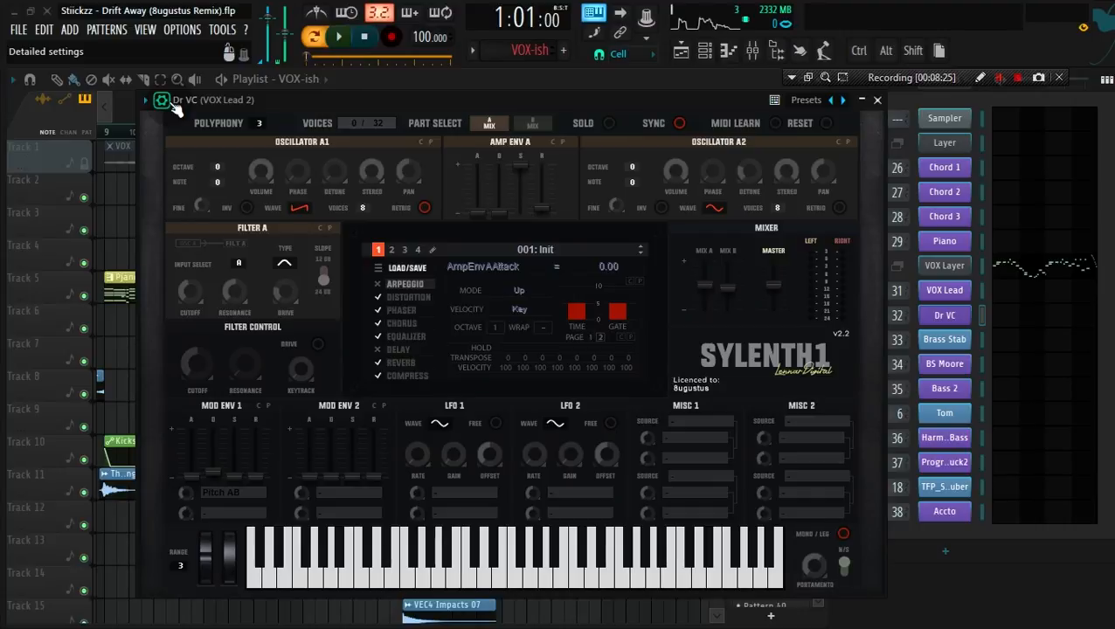
key("space")
left_click(860, 110)
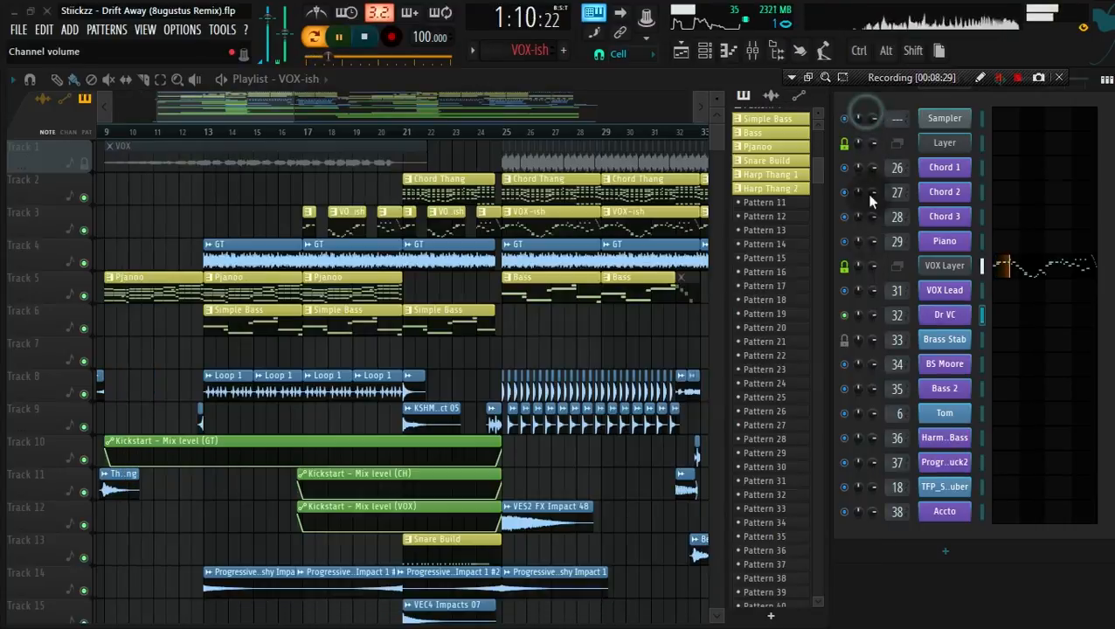
key("space")
Clear the channel solo and audition VOX-ish with VOX Lead and Dr VC layered together.
left_click(846, 291, "ctrl")
key("space")
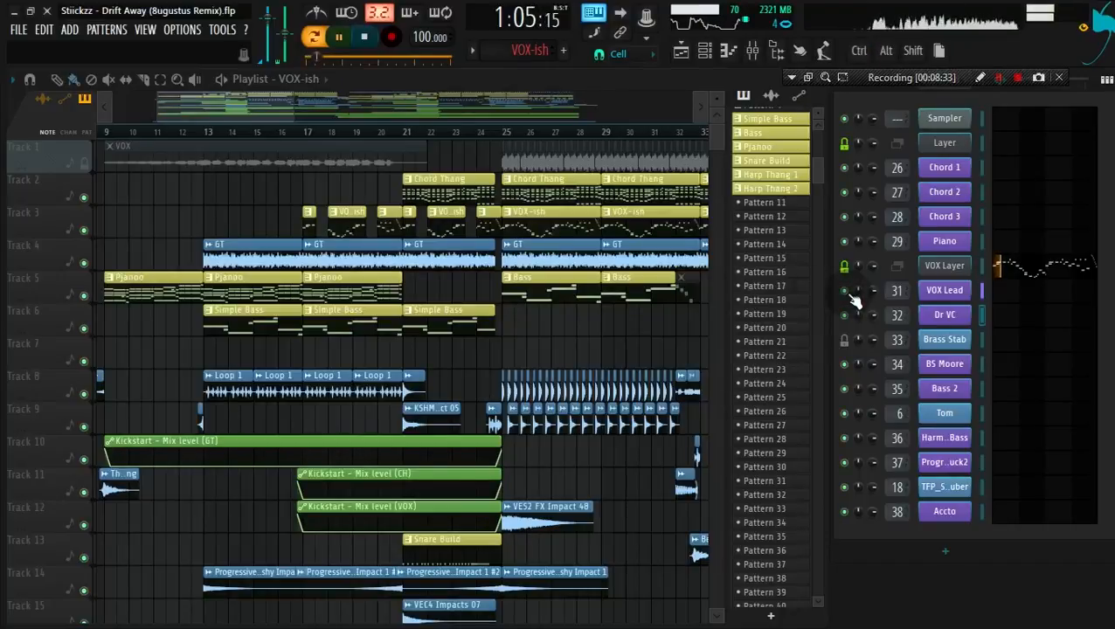
key("space")
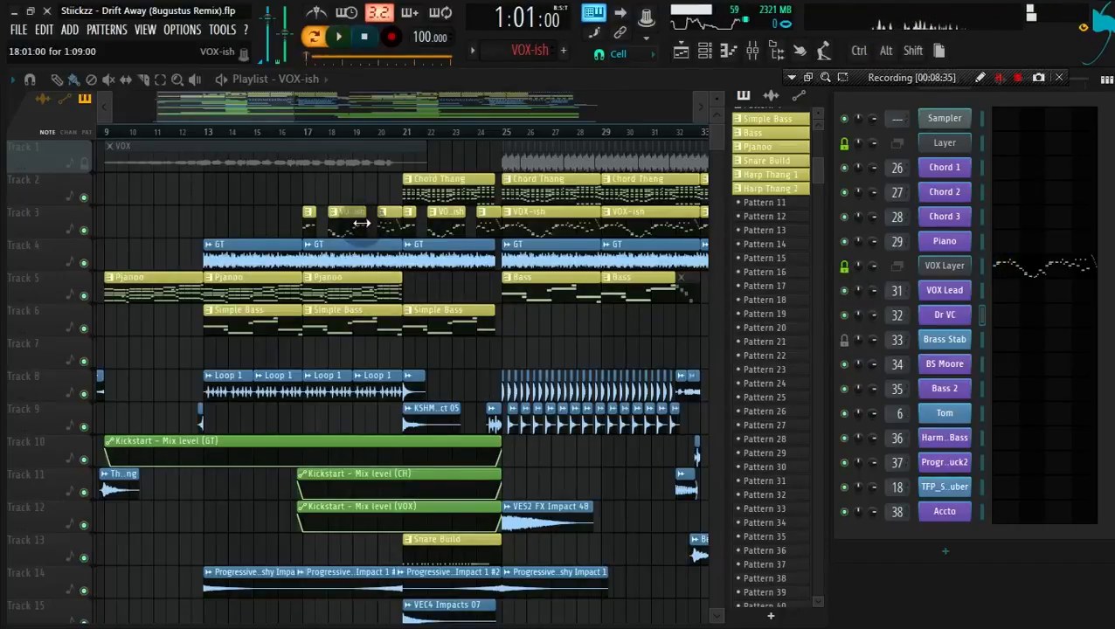
Select the Chord Thang clip on track 2 and audition its pattern.
left_click(424, 186)
key("space")
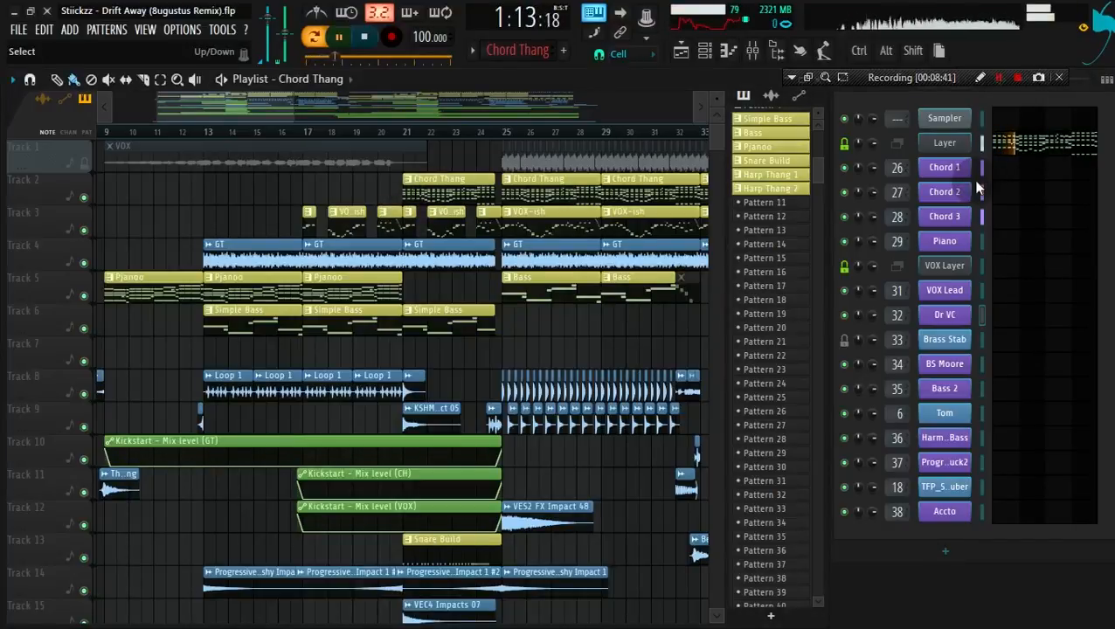
key("space")
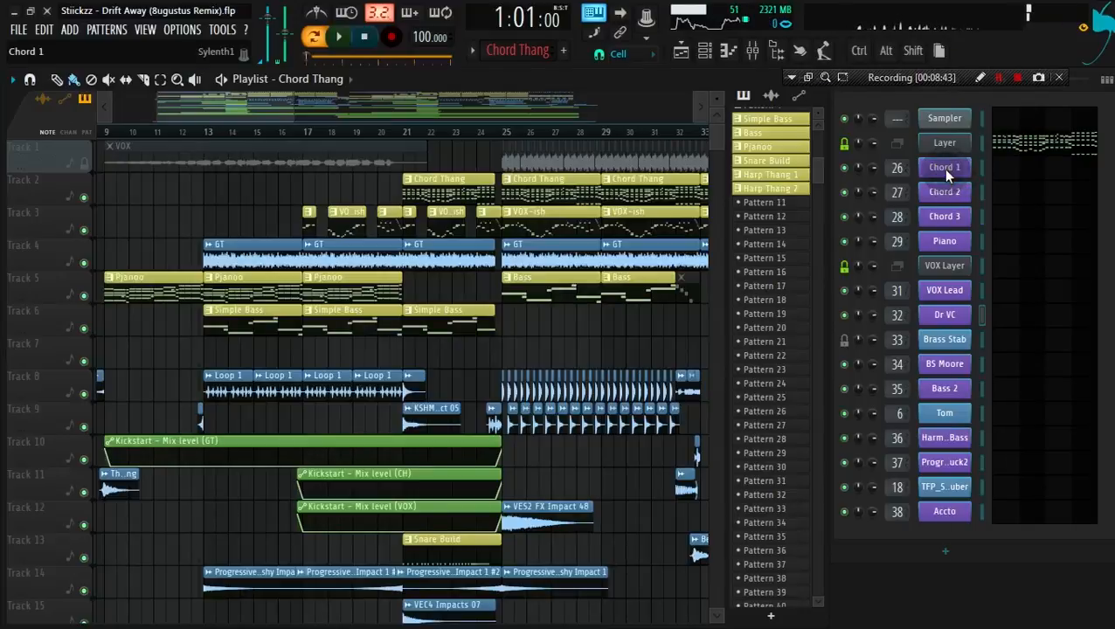
Inspect the Sylenth1 instruments on the Chord 1 and Chord 2 channels, closing each one.
left_click(944, 169)
left_click_drag(649, 86, 550, 109)
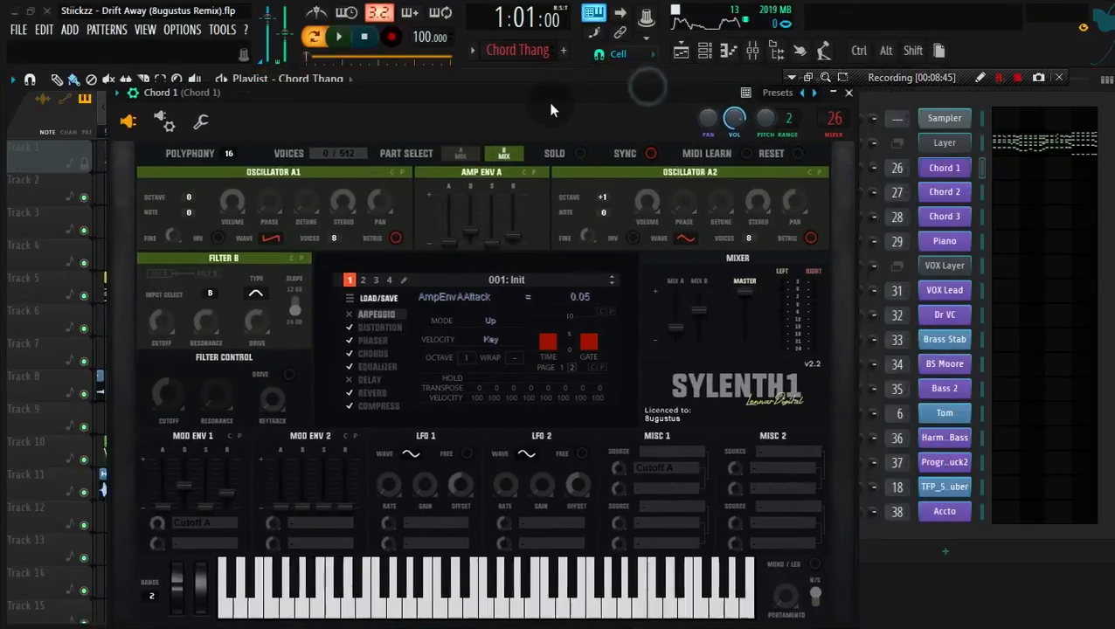
left_click(847, 92)
left_click(942, 193)
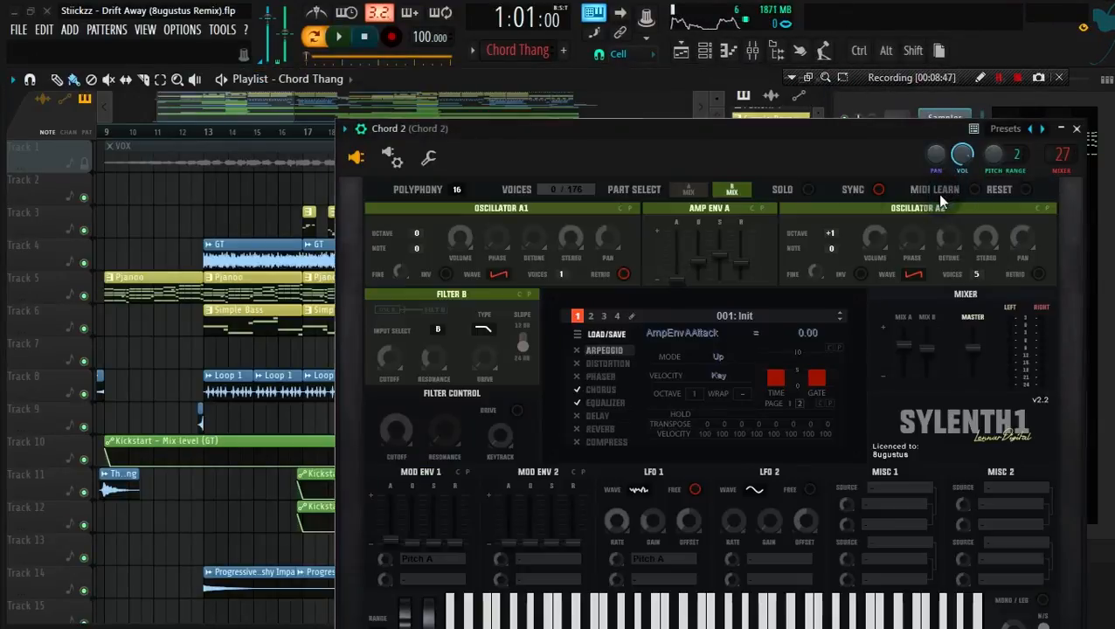
left_click_drag(757, 148, 584, 141)
left_click(903, 120)
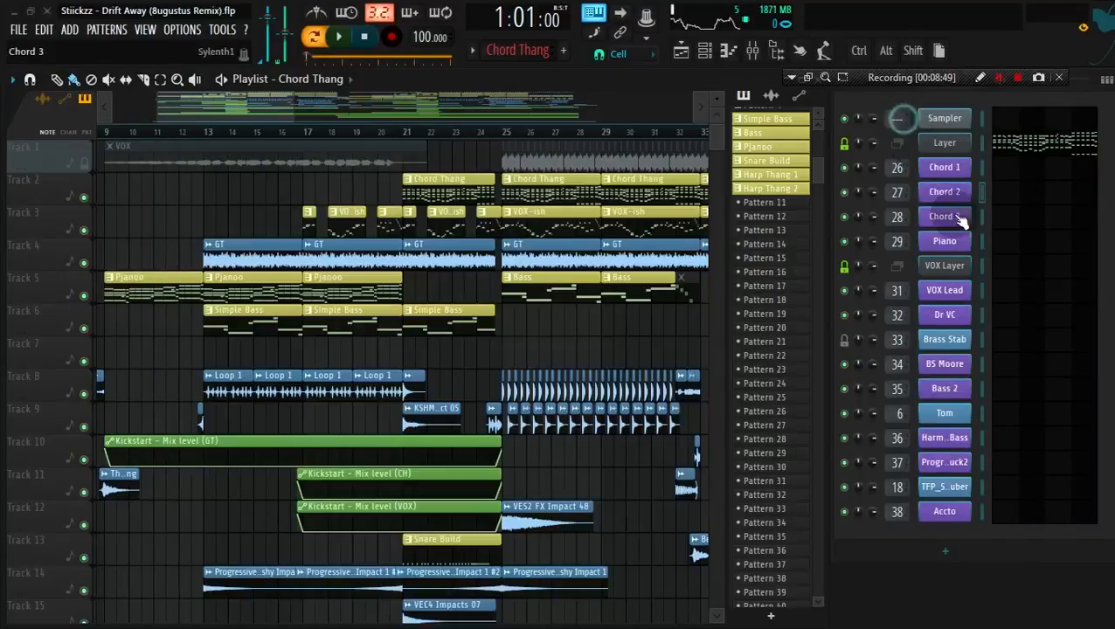
View Chord 3's Sylenth1 instrument, close it, and replay the layered chords.
left_click(945, 217)
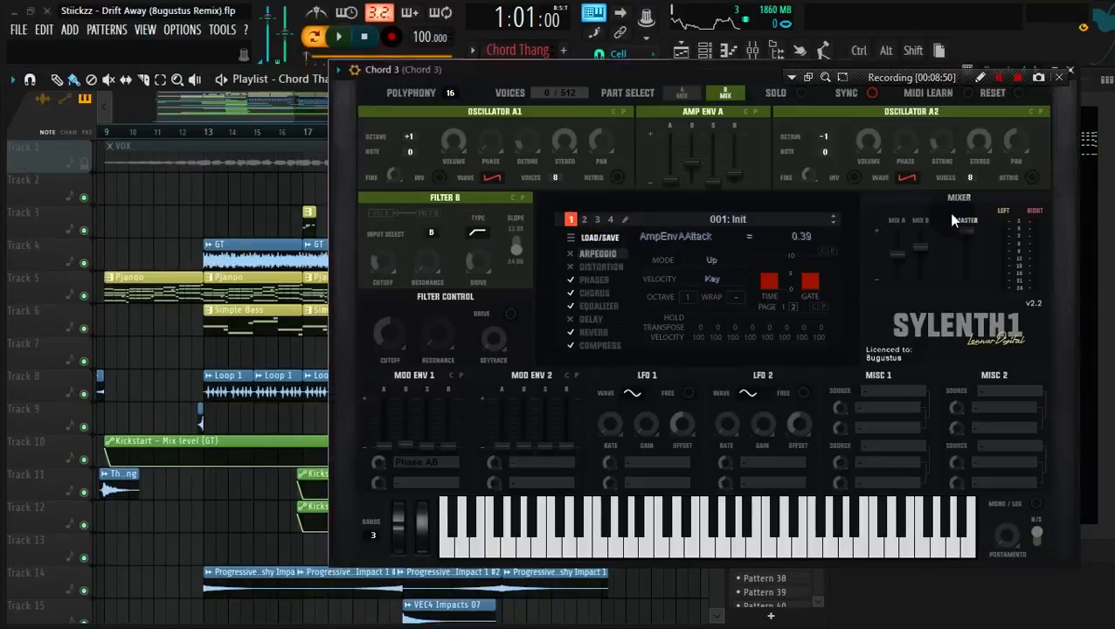
left_click(697, 76)
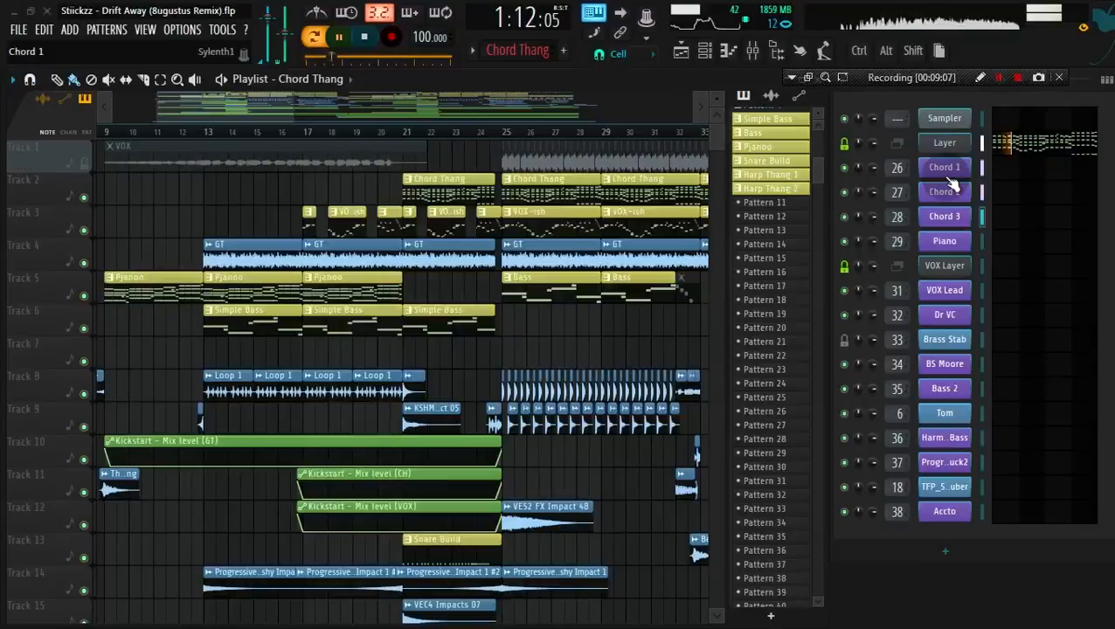
key("space")
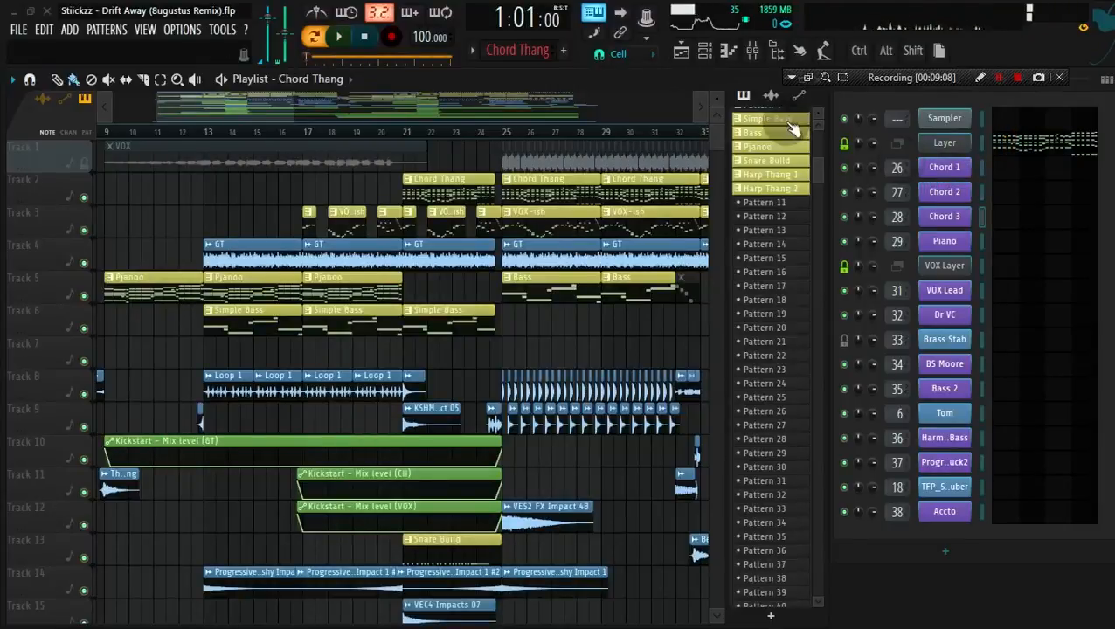
Find mixer track Insert 25 while the chords play, and inspect its Fruity parametric EQ 2.
left_click(751, 55)
key("space")
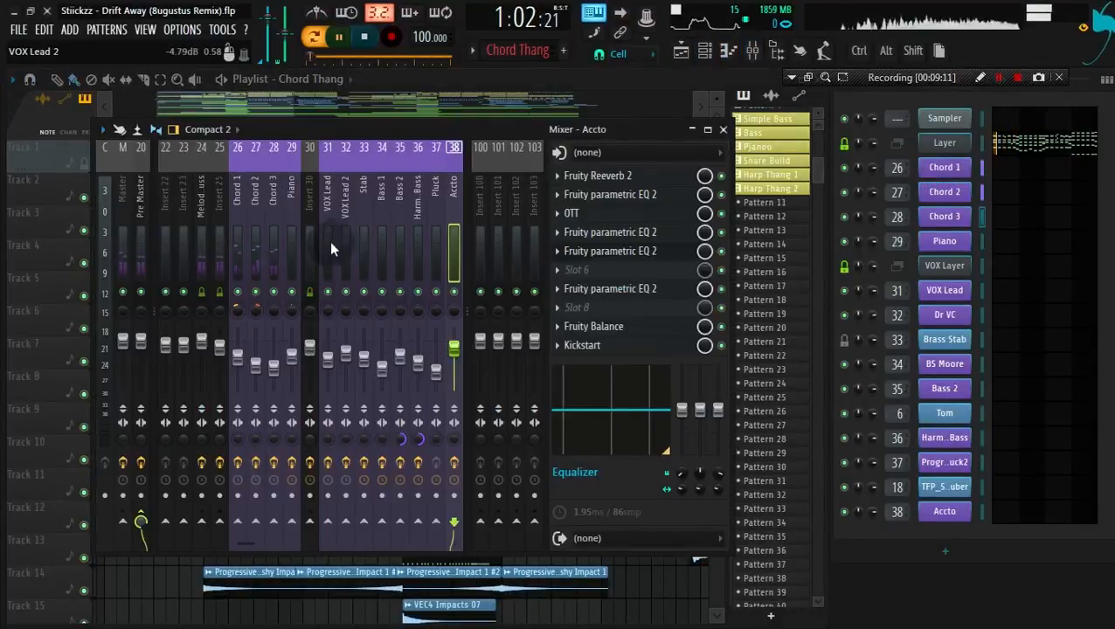
left_click(253, 254)
left_click(291, 254)
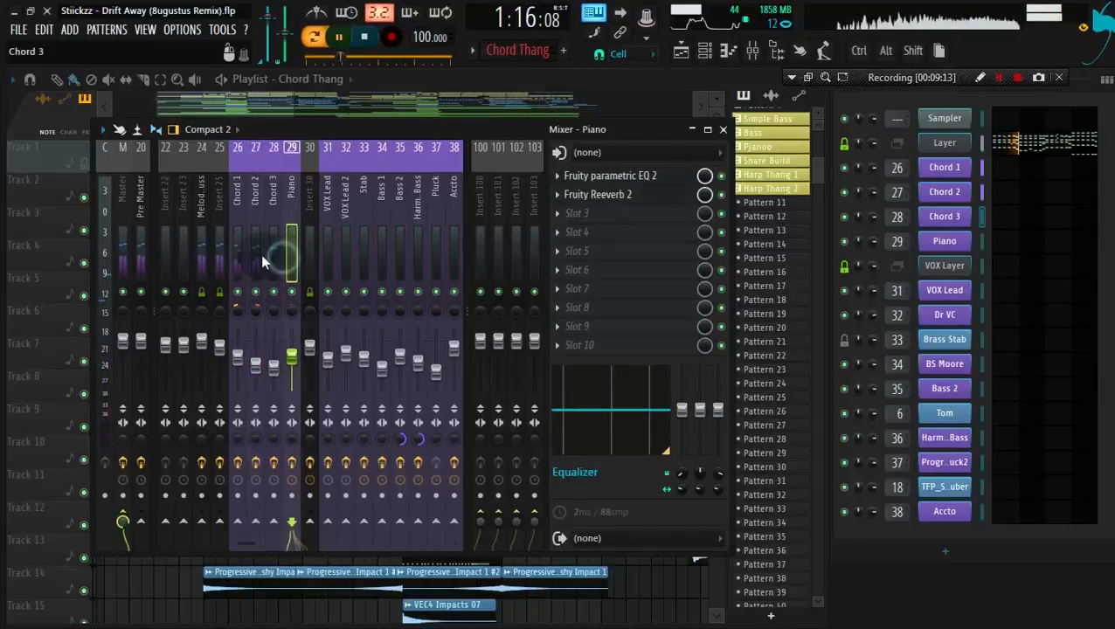
left_click(254, 255)
left_click(219, 253)
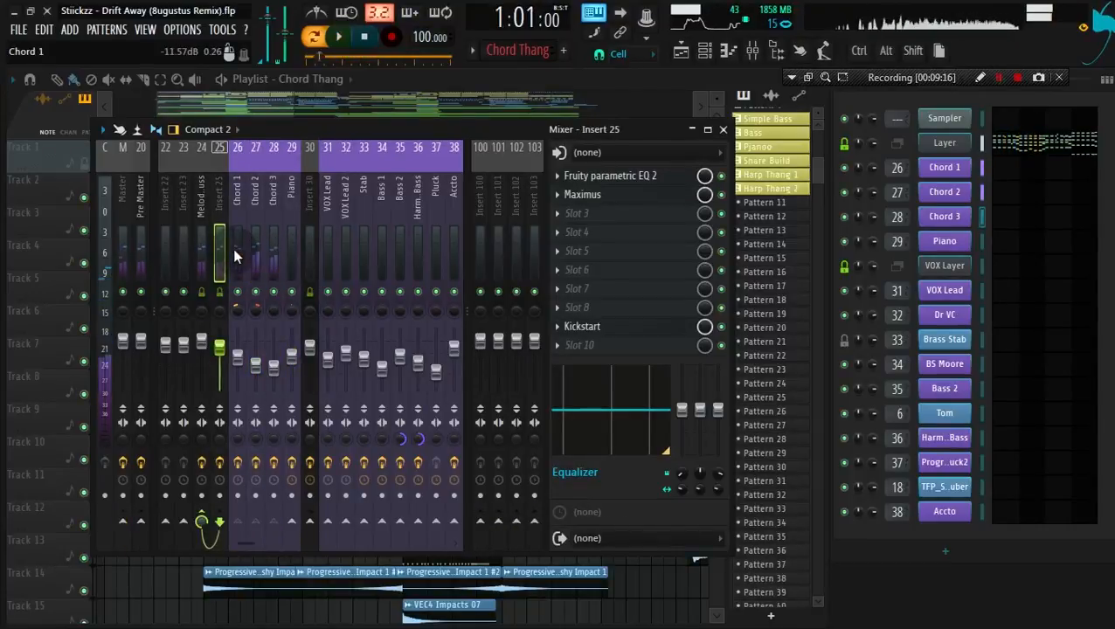
key("space")
left_click_drag(633, 161, 319, 215)
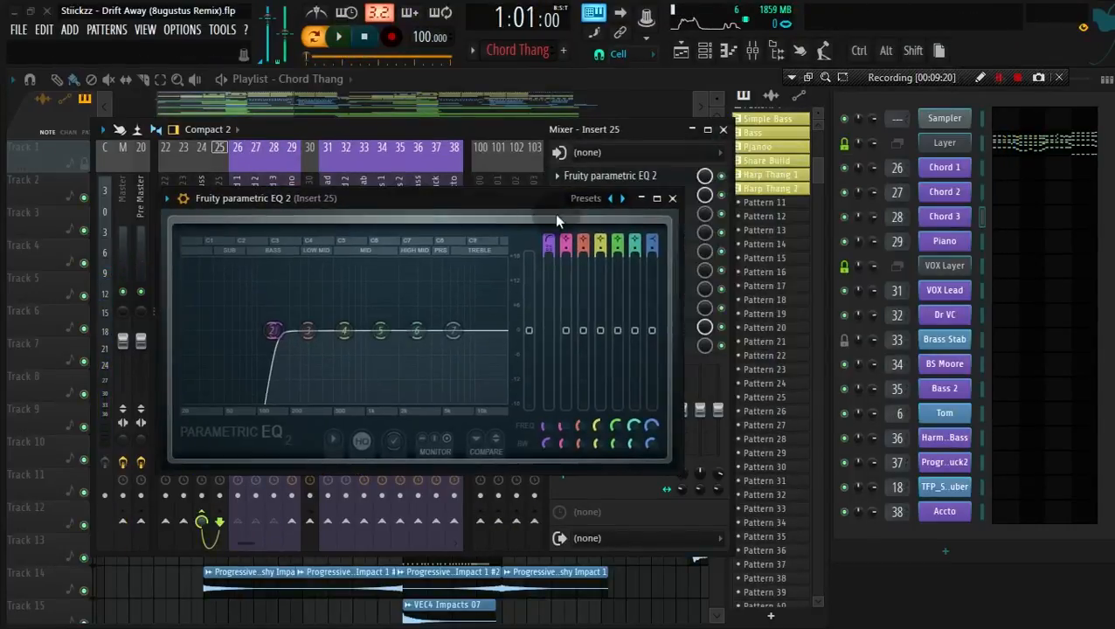
left_click(671, 199)
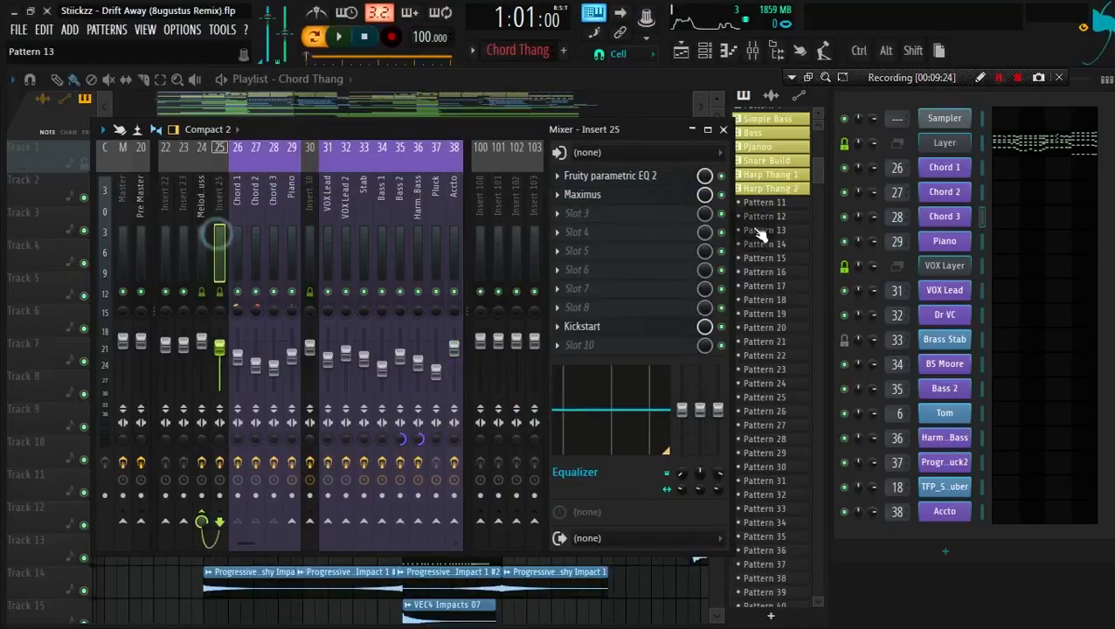
Audition the chords through Insert 25's Maximus and view its preset list without loading a preset.
left_click(659, 196)
left_click_drag(658, 194, 622, 228)
key("space")
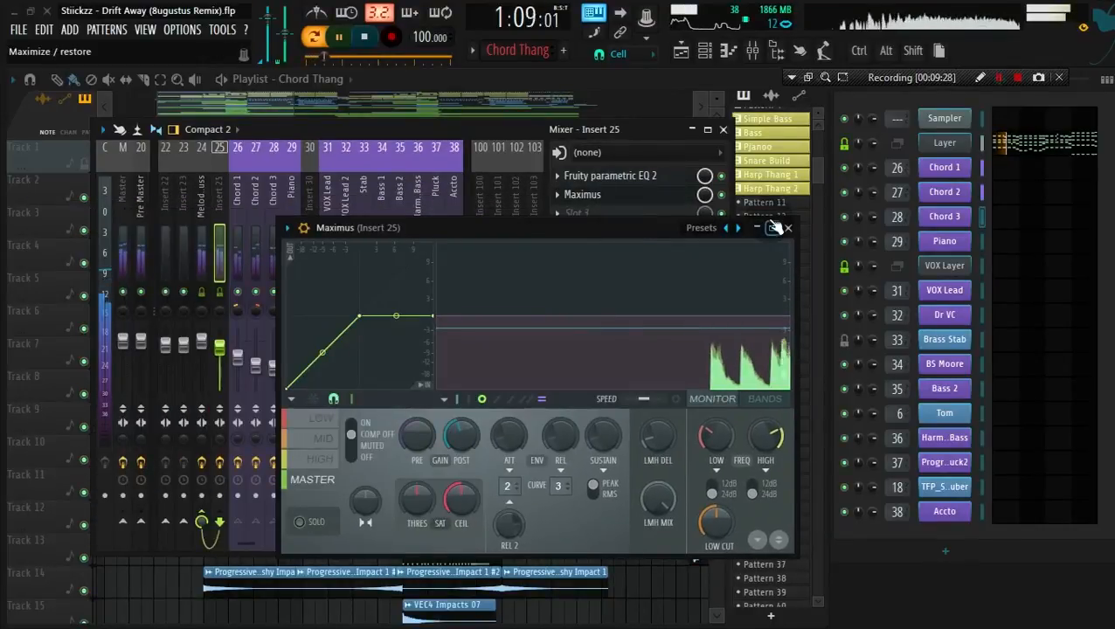
left_click_drag(626, 227, 560, 203)
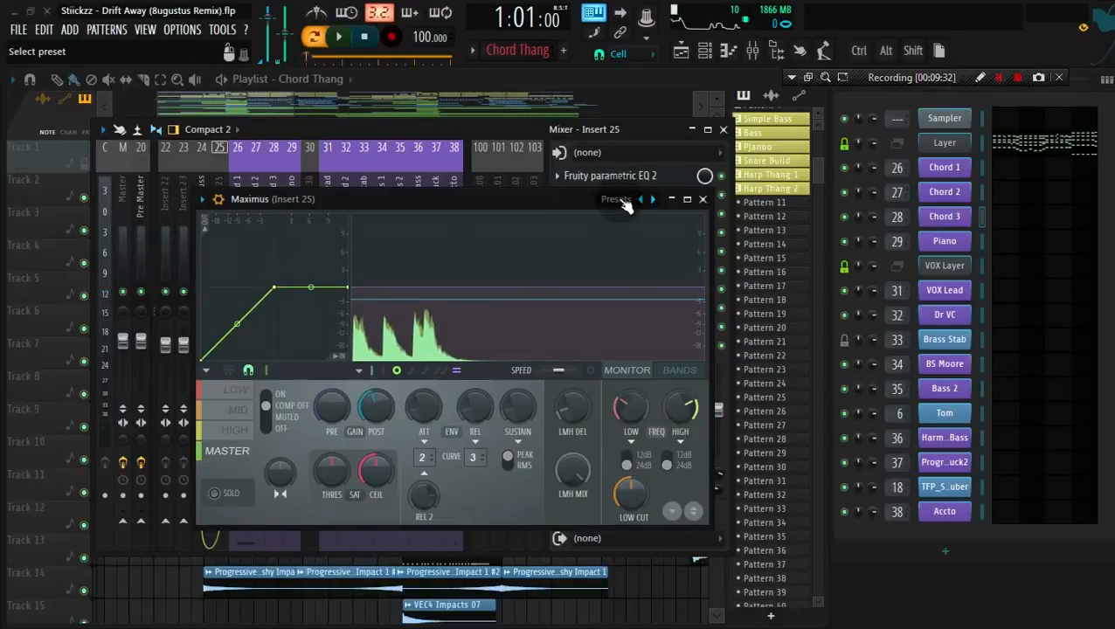
left_click(618, 199)
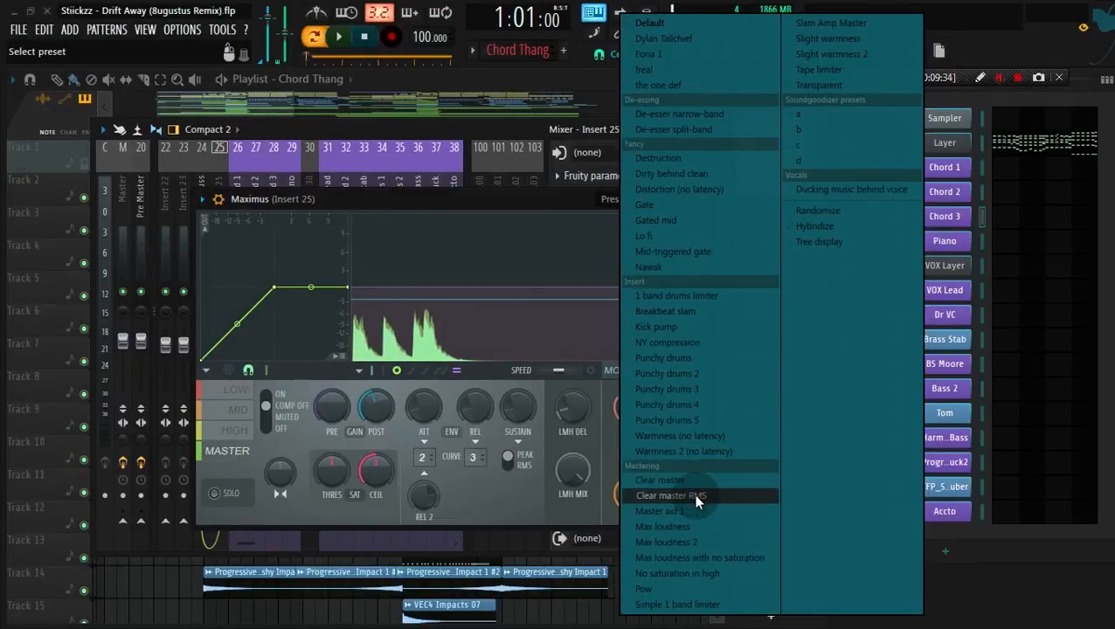
left_click(498, 212)
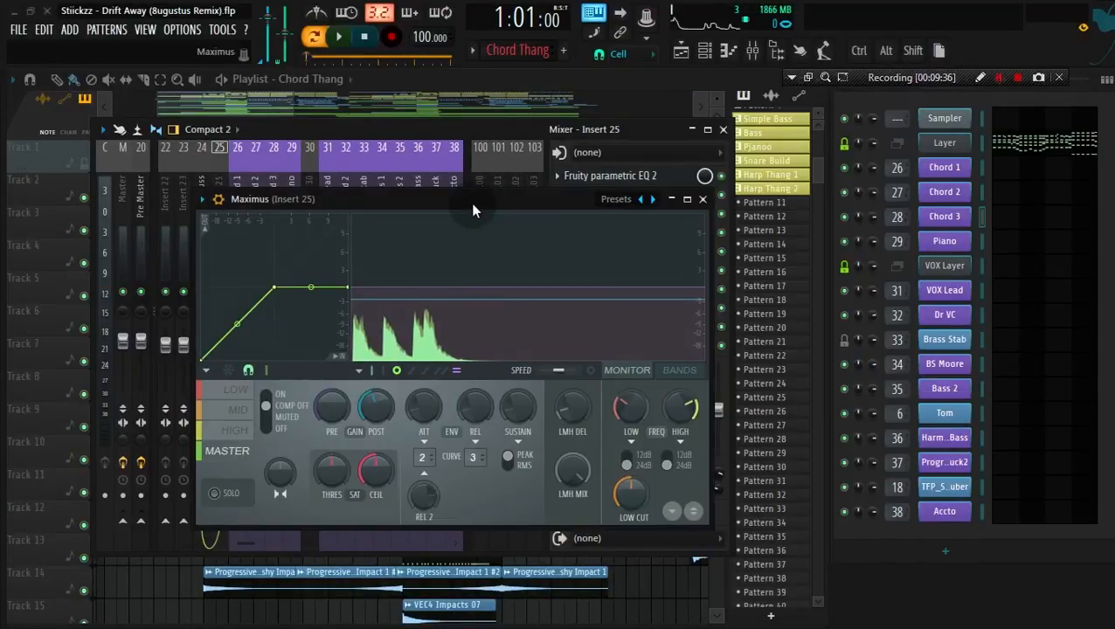
left_click_drag(472, 206, 411, 263)
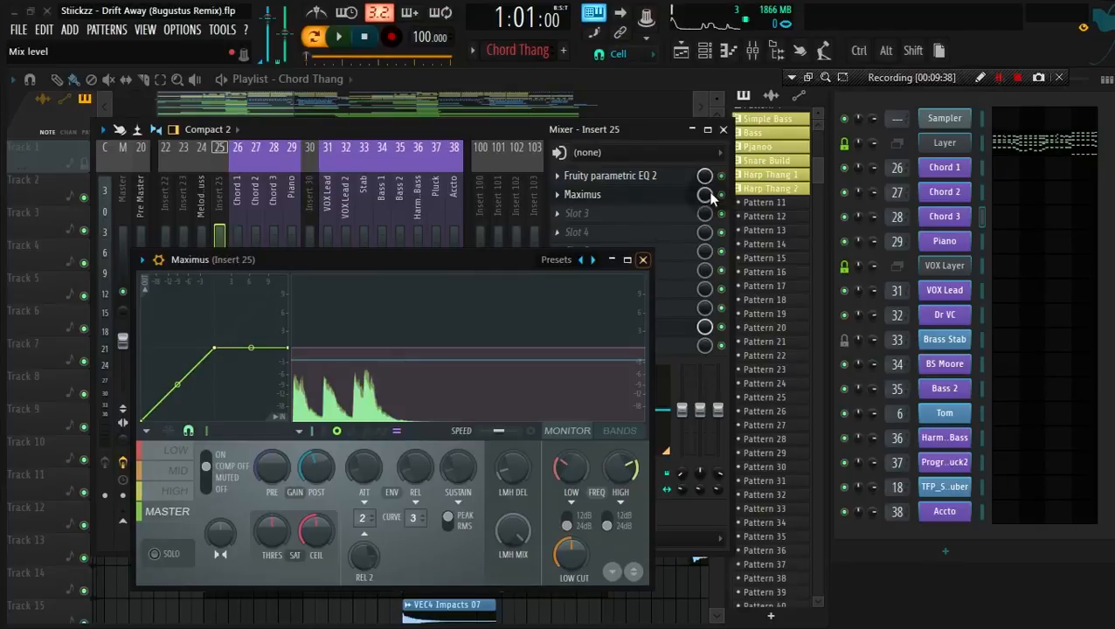
Compare the chords with Maximus bypassed and enabled, and close the effect.
key("space")
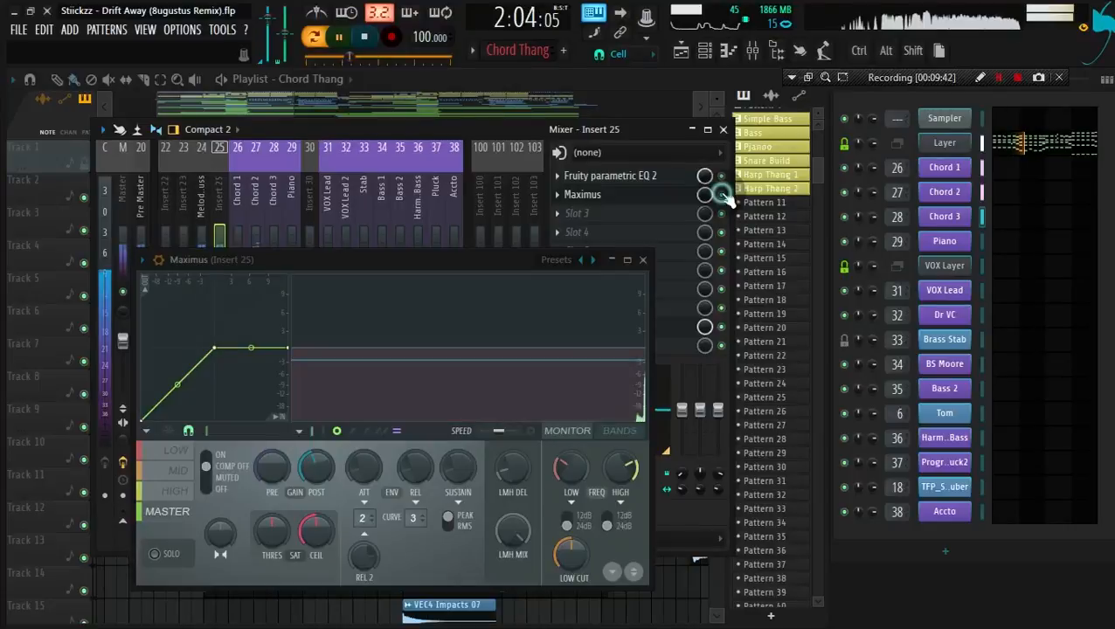
key("space")
left_click_drag(464, 262, 649, 164)
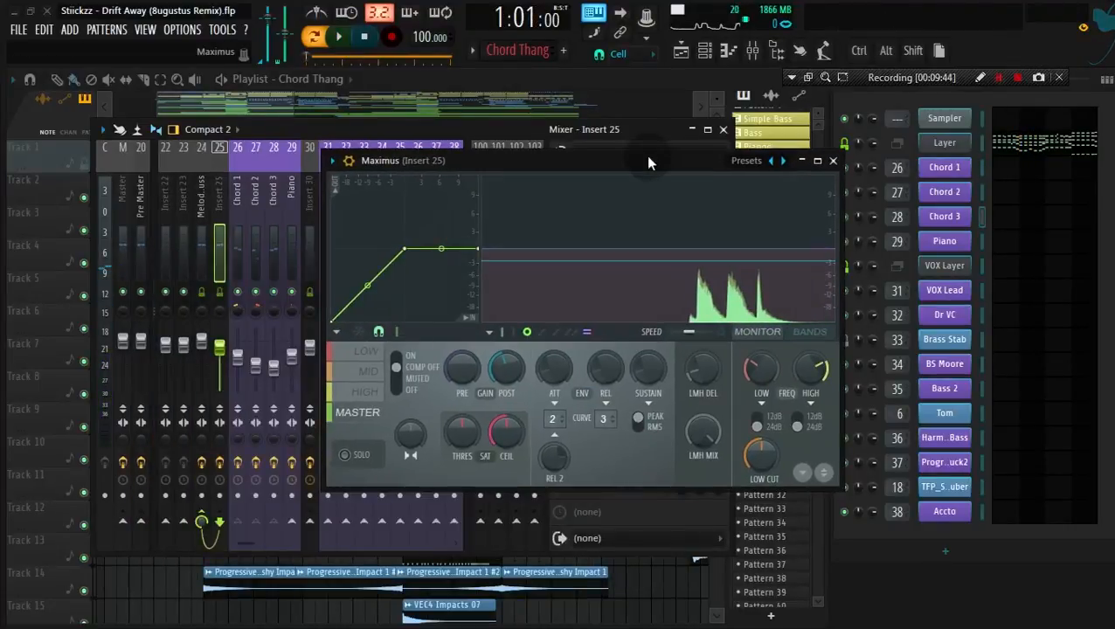
left_click_drag(649, 157, 504, 200)
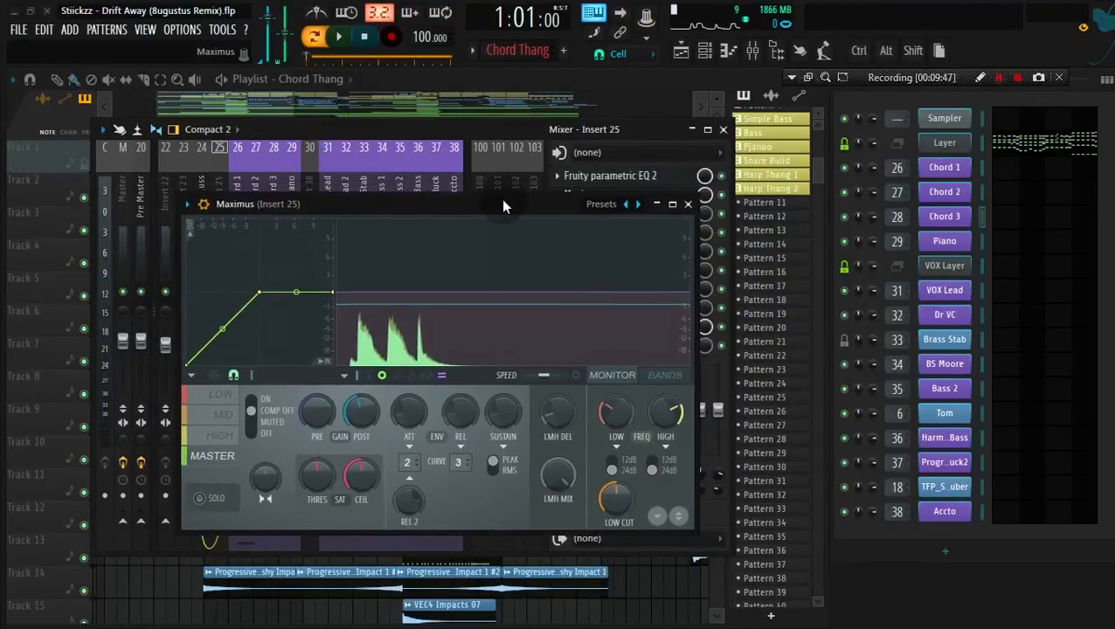
left_click(688, 207)
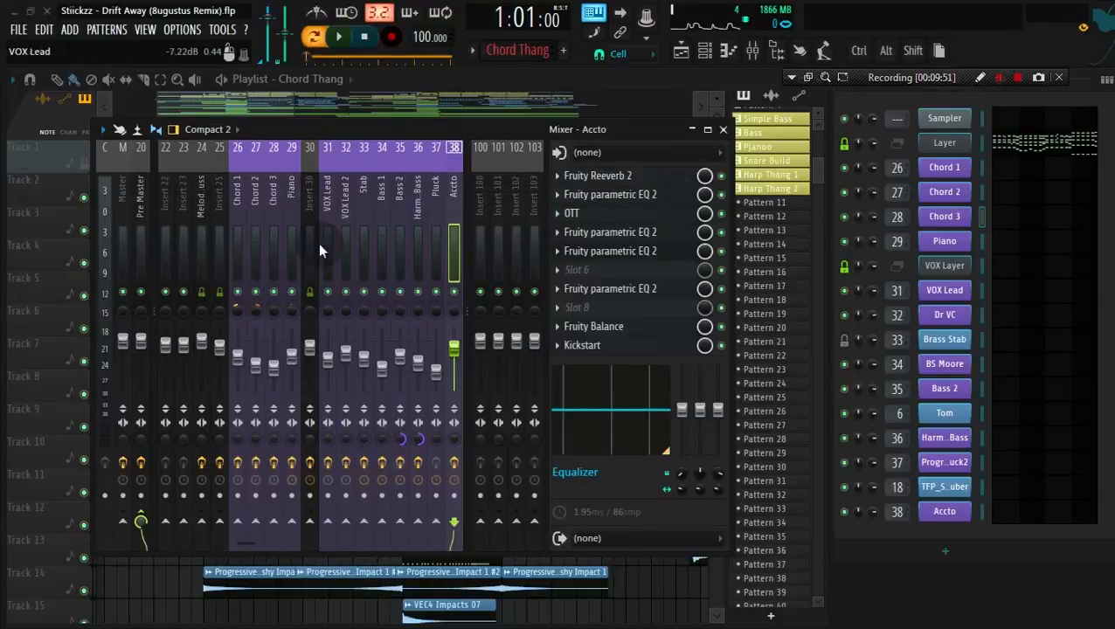
Inspect Insert 25's Kickstart effect while the chords play, and close it along with the mixer.
left_click(212, 245)
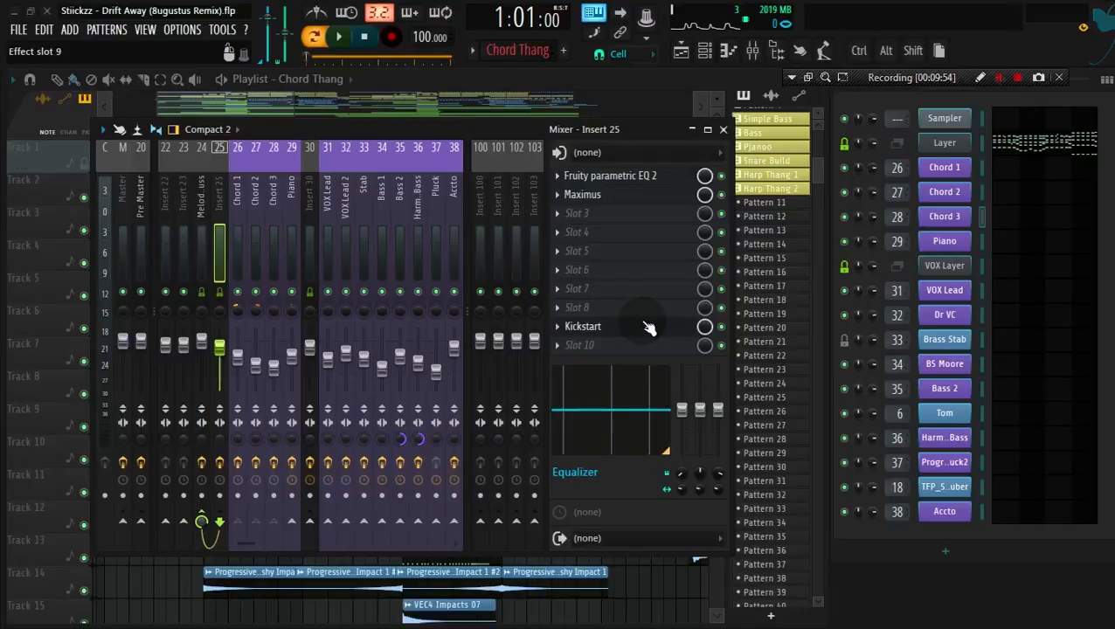
key("space")
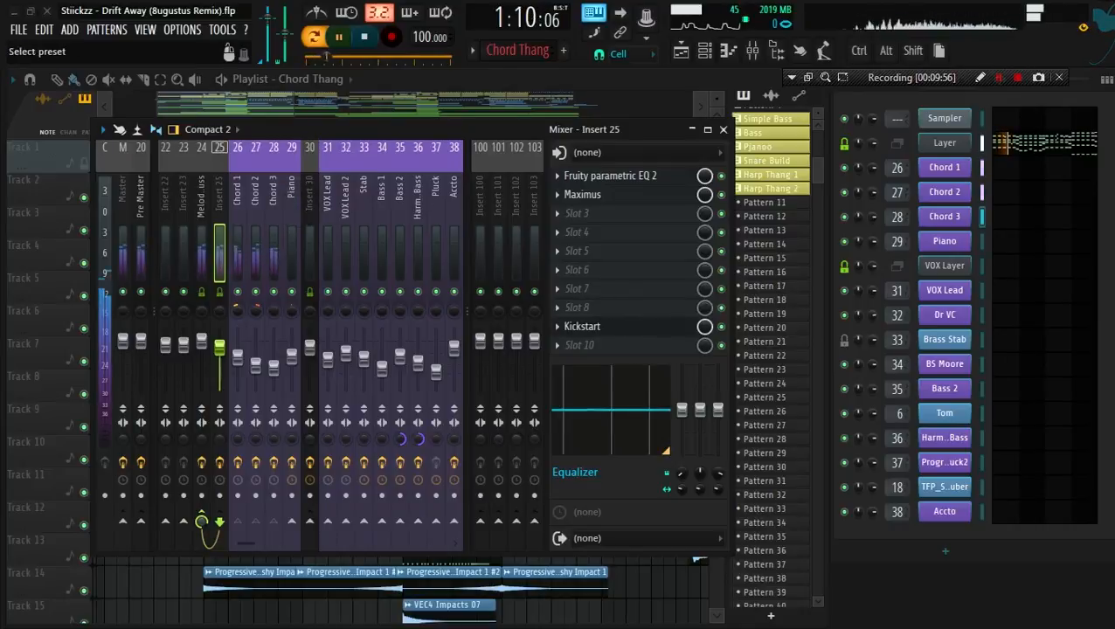
left_click_drag(160, 154, 490, 167)
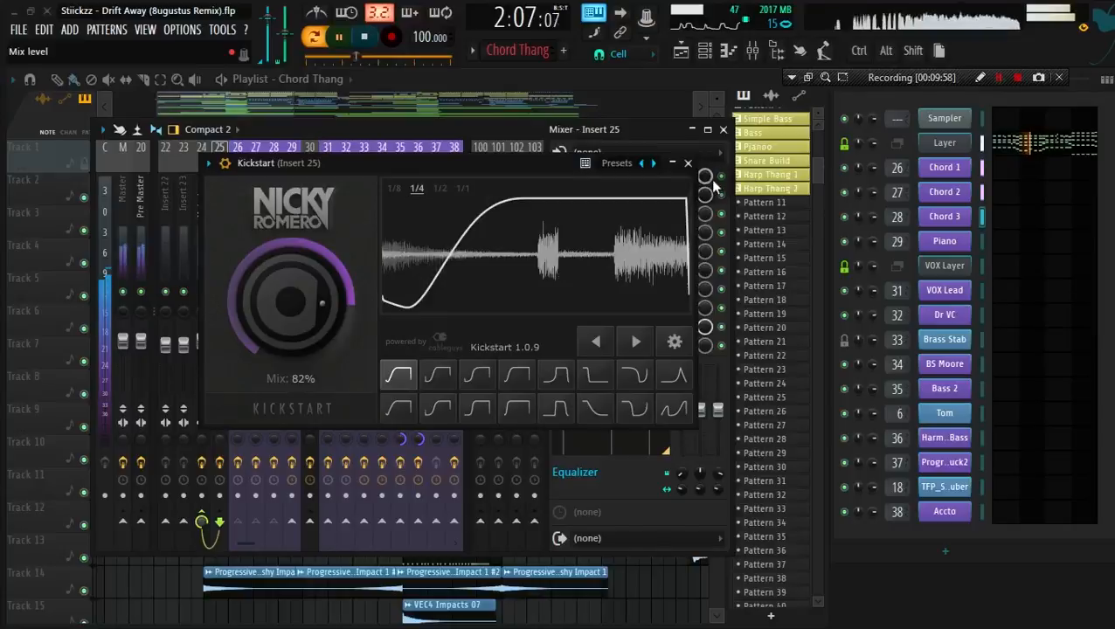
left_click(688, 162)
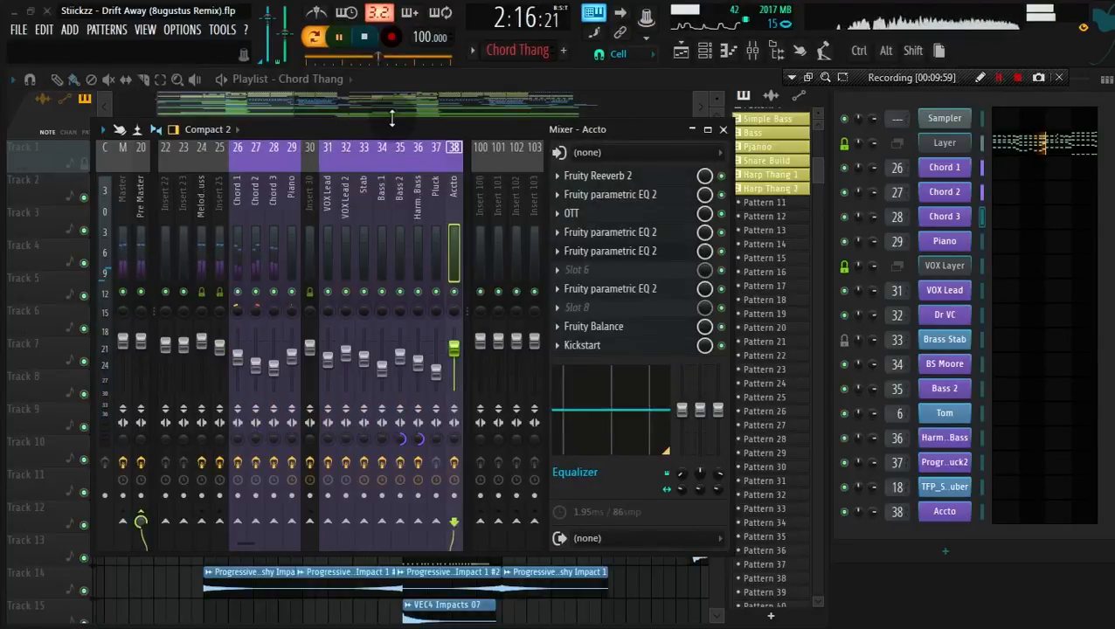
left_click(261, 97)
key("space")
Solo playlist track 13 and audition the Snare Build clip from bar 21 in song mode.
scroll(299, 258, "down", 2)
scroll(299, 261, "down", 3)
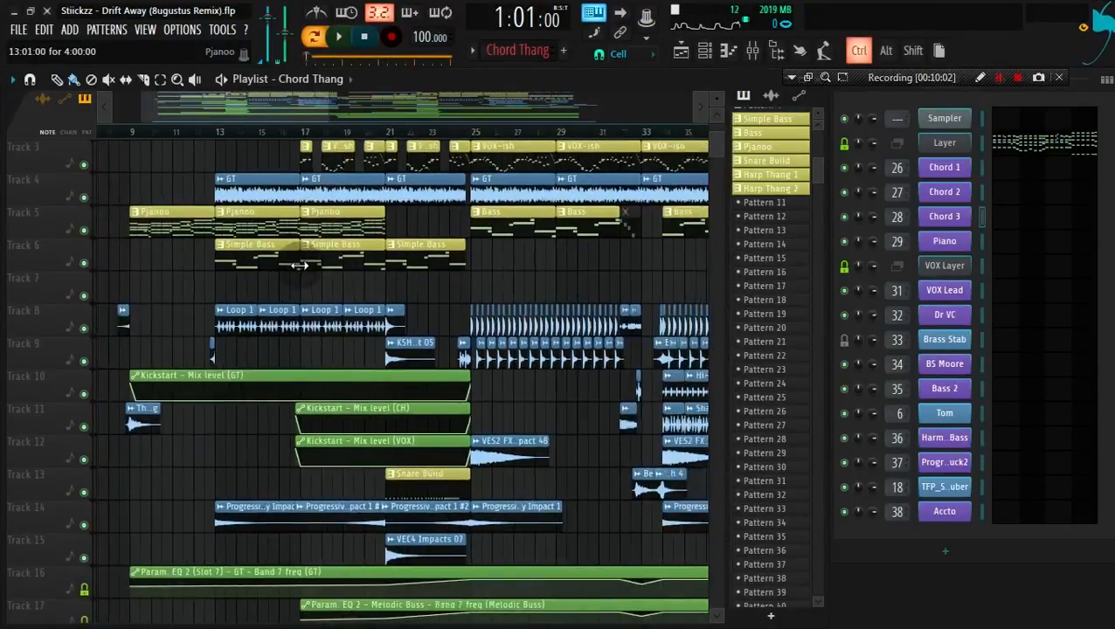
scroll(340, 276, "up", 2)
scroll(448, 269, "down", 8)
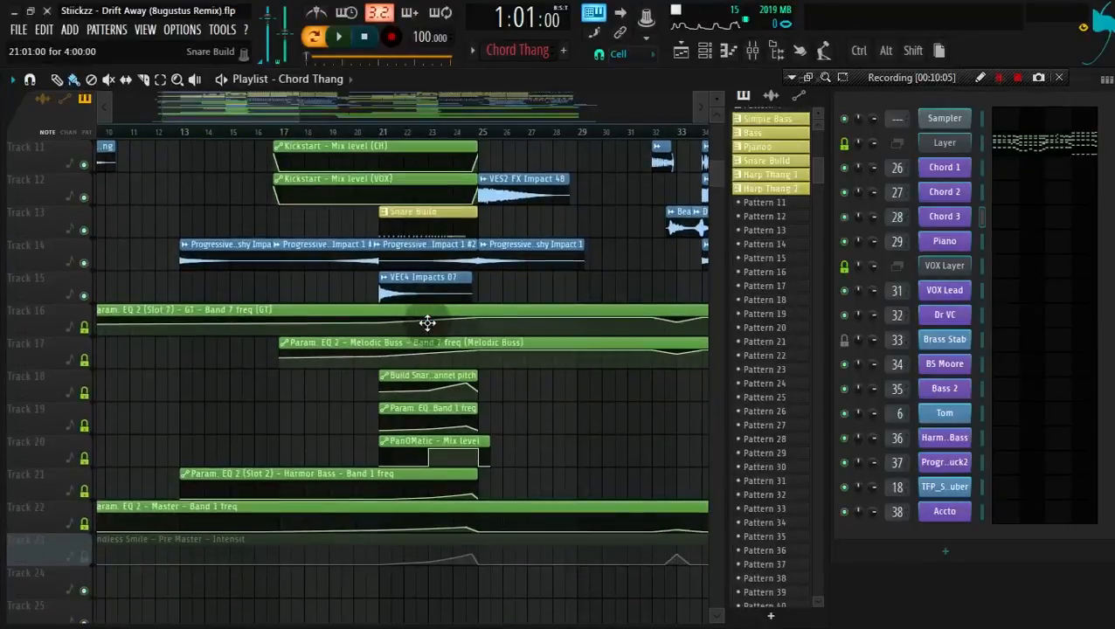
left_click(84, 230, "ctrl")
scroll(157, 248, "up", 2)
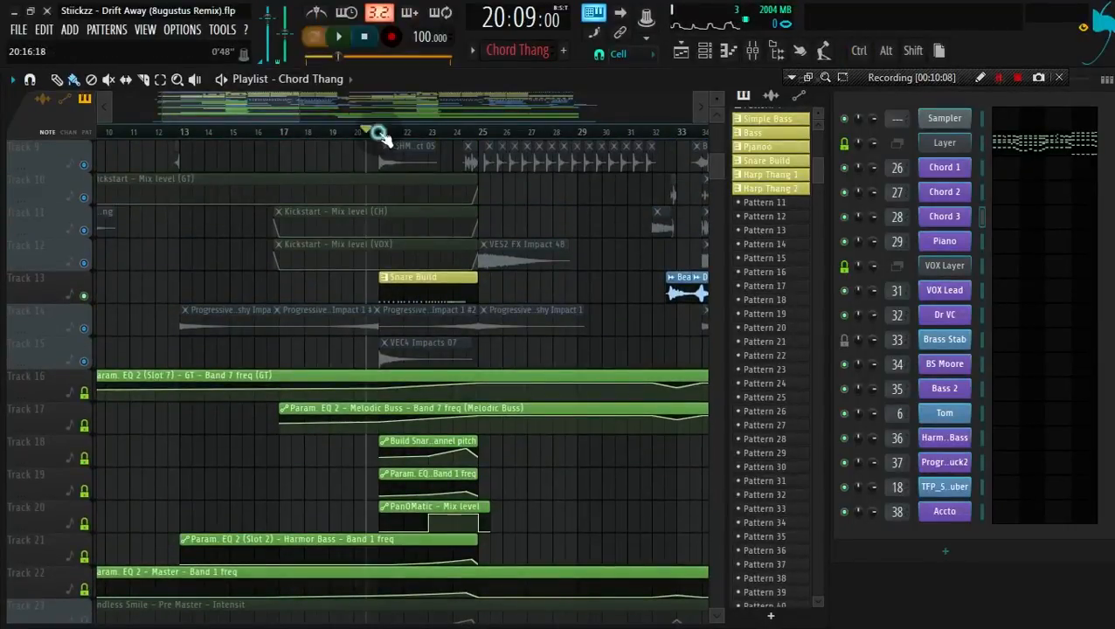
key("space")
scroll(559, 187, "up", 5)
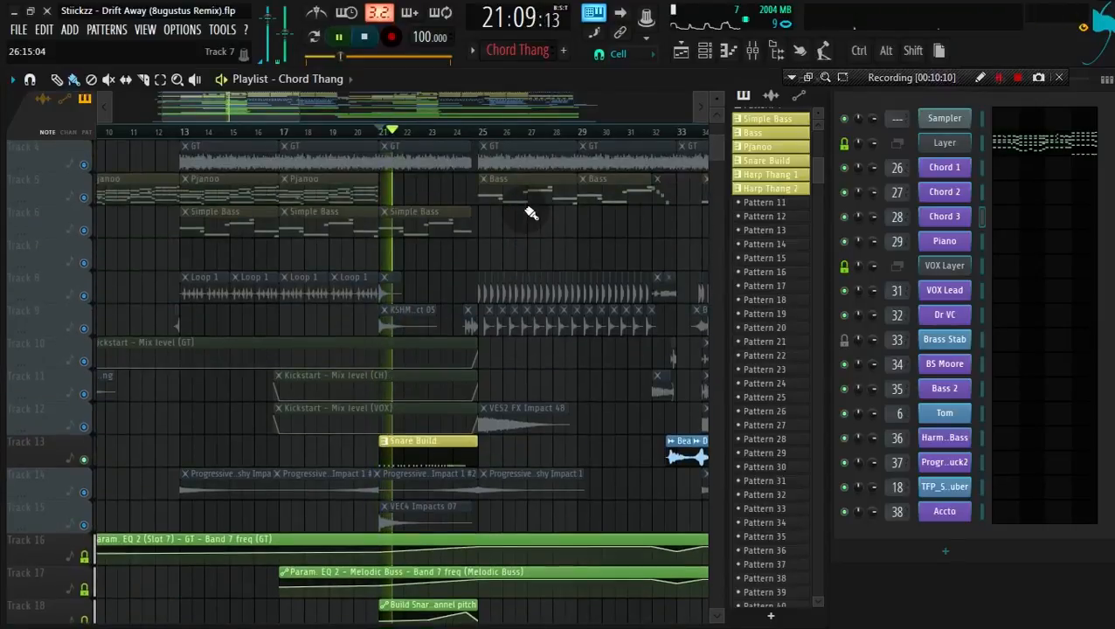
key("space")
Replay the soloed Snare Build with its automation in view, select the clip, and open its TFP_Snare_Teuber sampler channel.
scroll(418, 262, "down", 3)
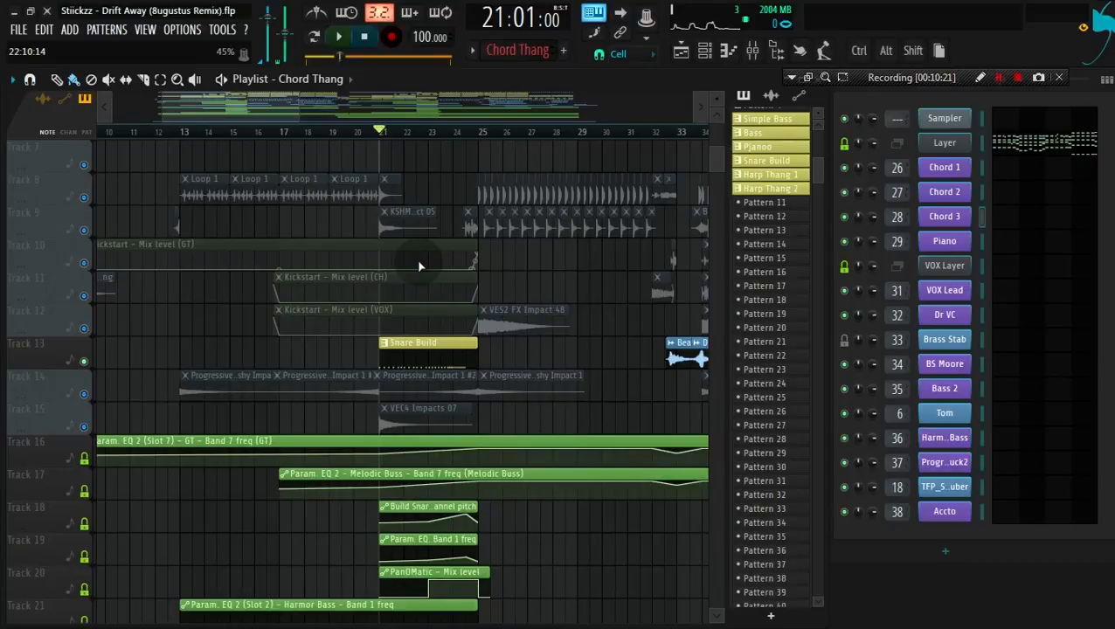
scroll(463, 274, "down", 4)
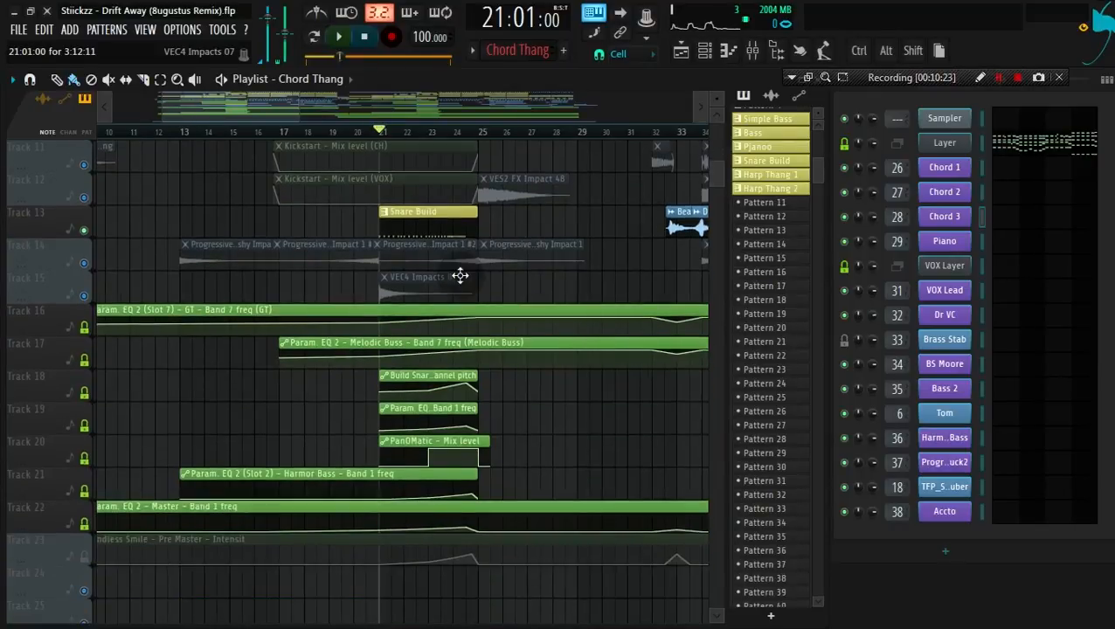
scroll(458, 273, "up", 3)
scroll(458, 274, "down", 2)
scroll(458, 273, "up", 3)
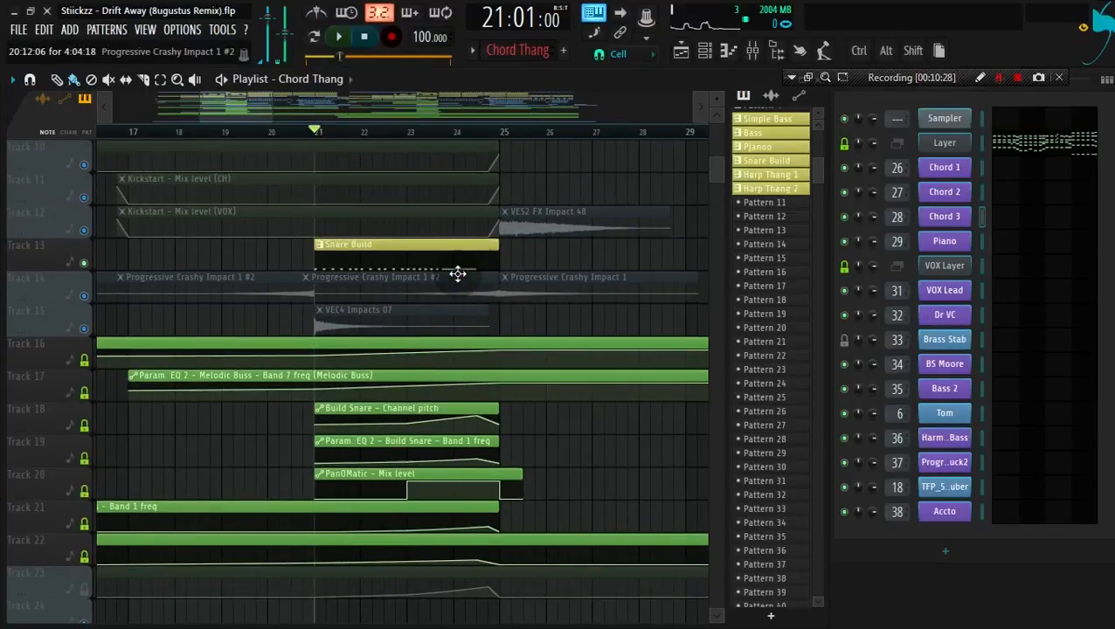
key("space")
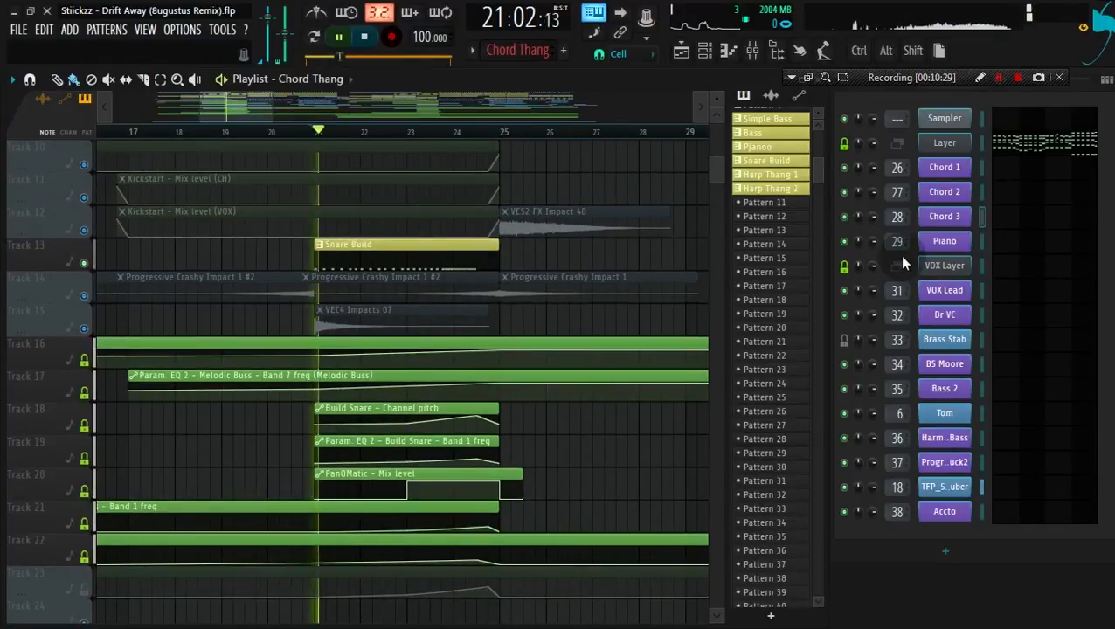
left_click(378, 257)
left_click(942, 486)
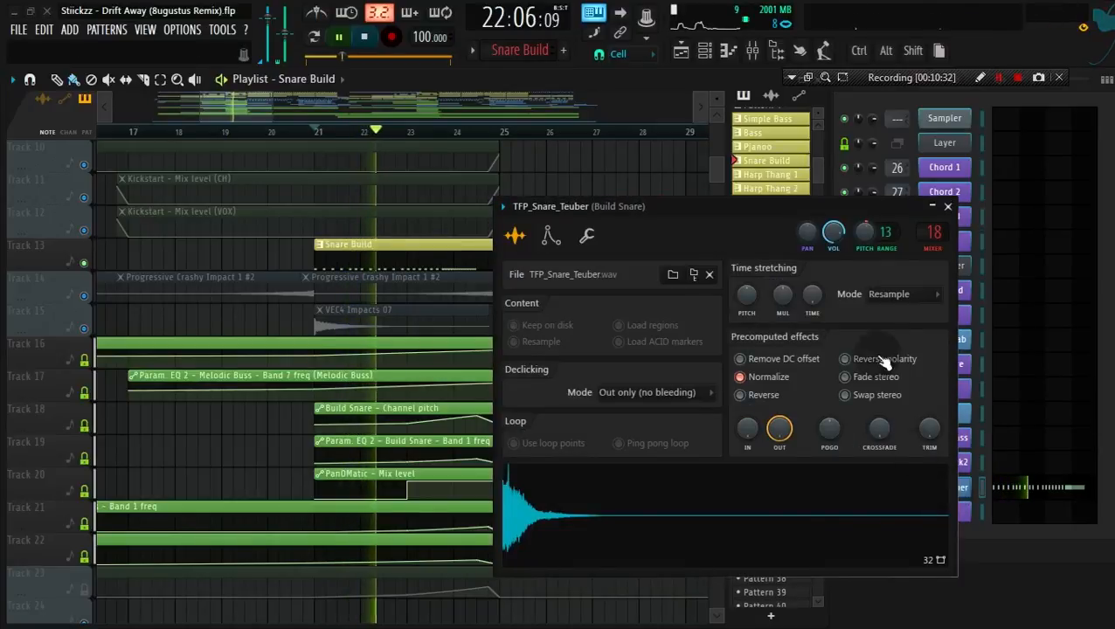
Close the snare sampler channel and audition the soloed Snare Build from bar 23.
left_click(949, 208)
key("space")
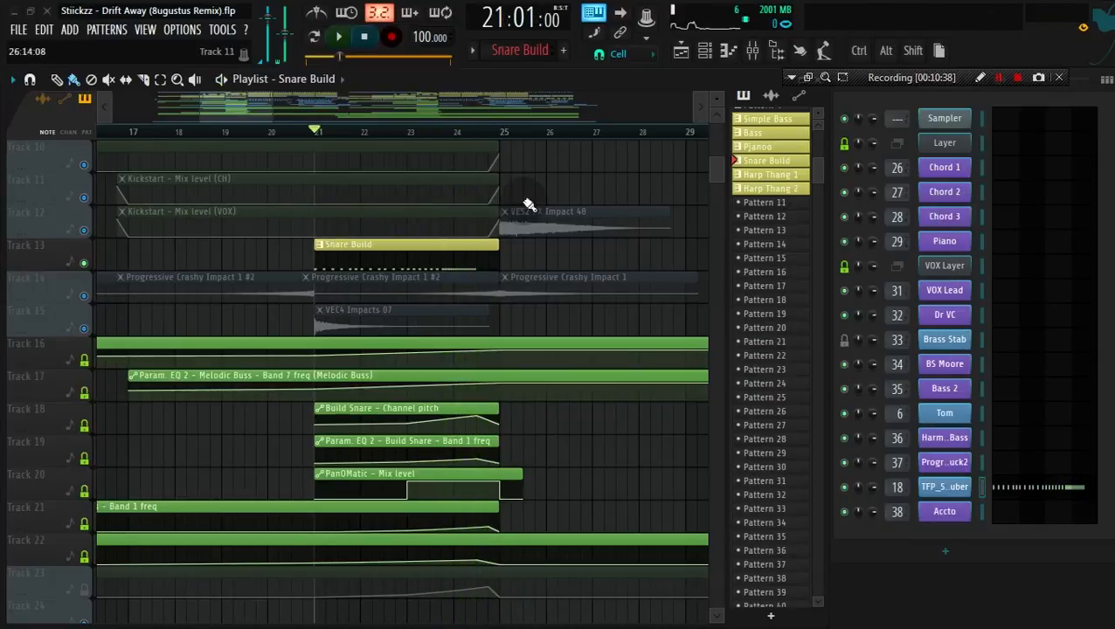
scroll(403, 188, "down", 4)
scroll(403, 188, "up", 2)
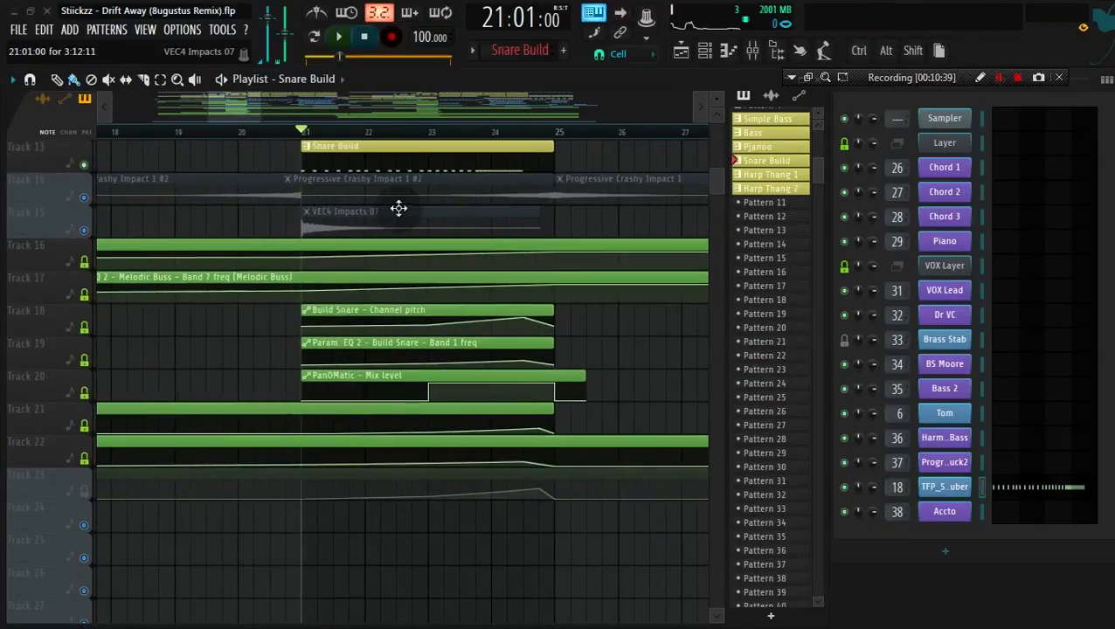
scroll(398, 209, "up", 2)
left_click(430, 133)
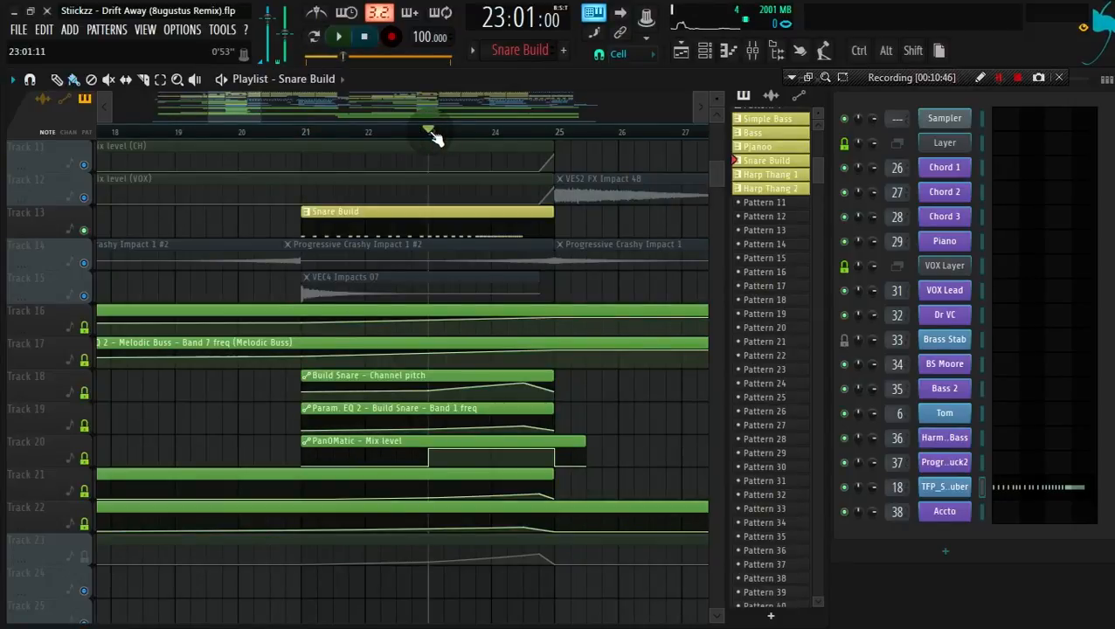
key("space")
key("space")
Find the Build Snare insert in the mixer during playback and open its Fruity PanOMatic effect.
left_click(753, 51)
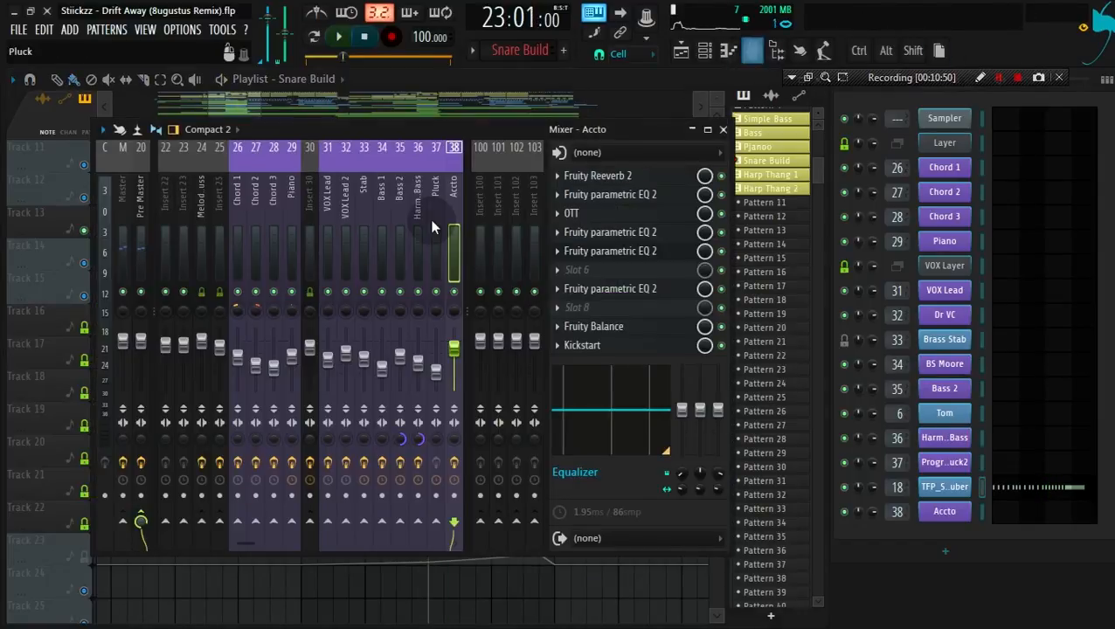
key("space")
scroll(174, 243, "up", 5)
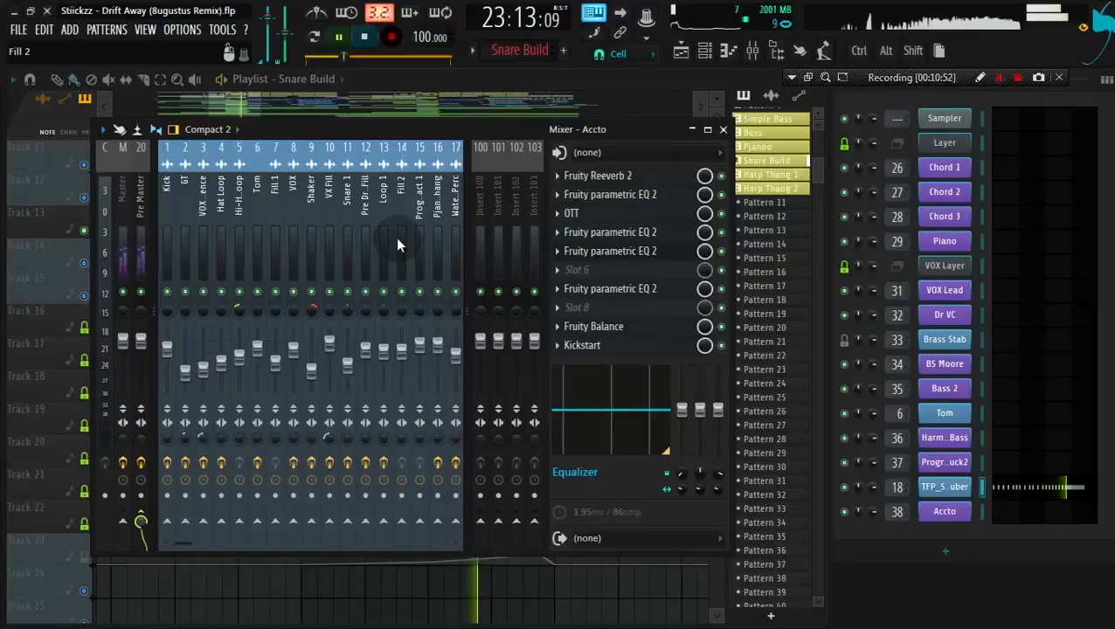
scroll(396, 249, "down", 3)
left_click(308, 241)
key("space")
left_click(618, 268)
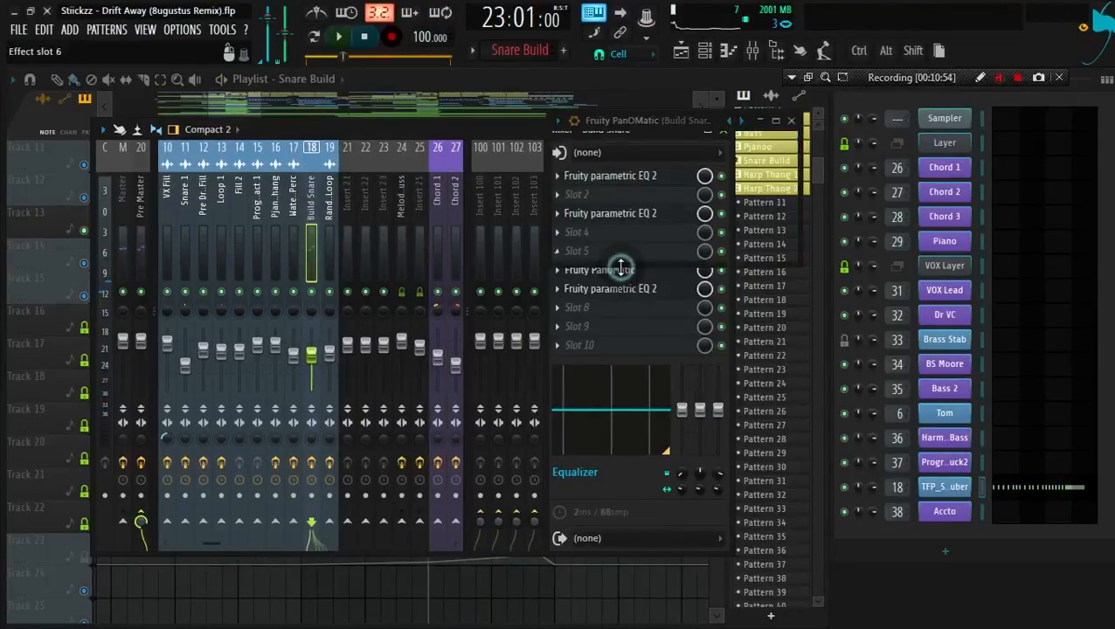
left_click_drag(631, 123, 582, 172)
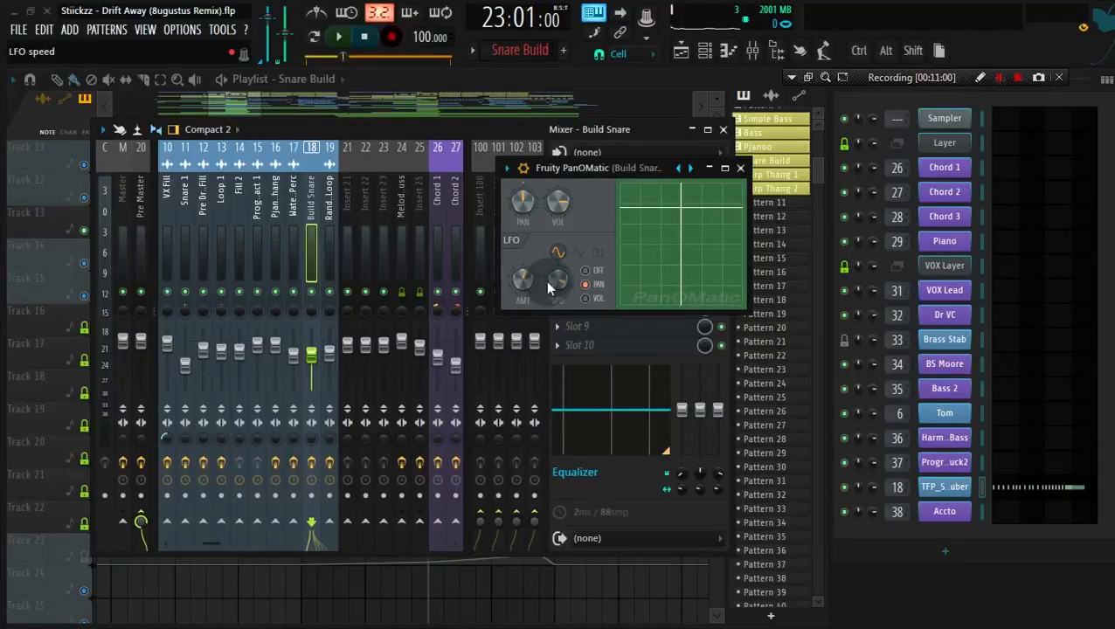
Copy PanOMatic's LFO amount, try a different amount during playback, and restore the copied value.
key("space")
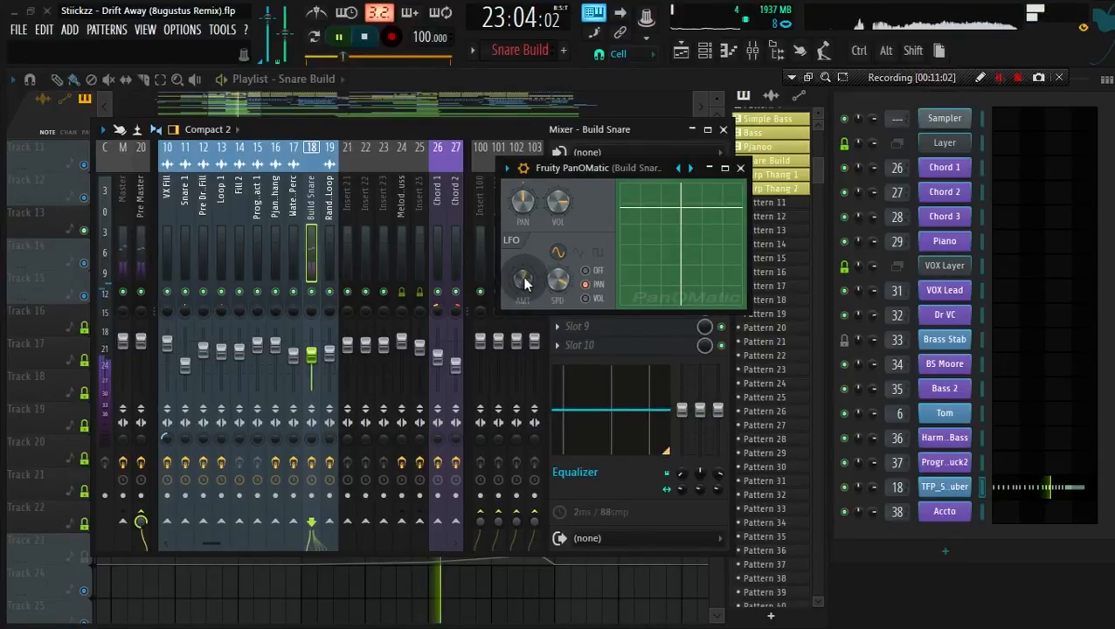
right_click(524, 282)
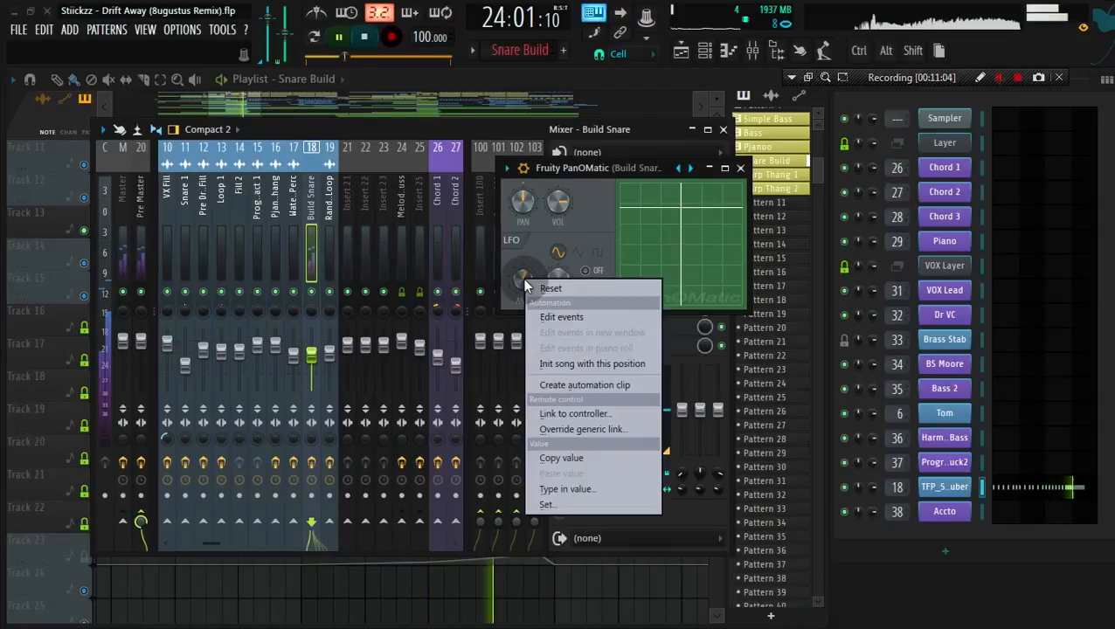
left_click(553, 455)
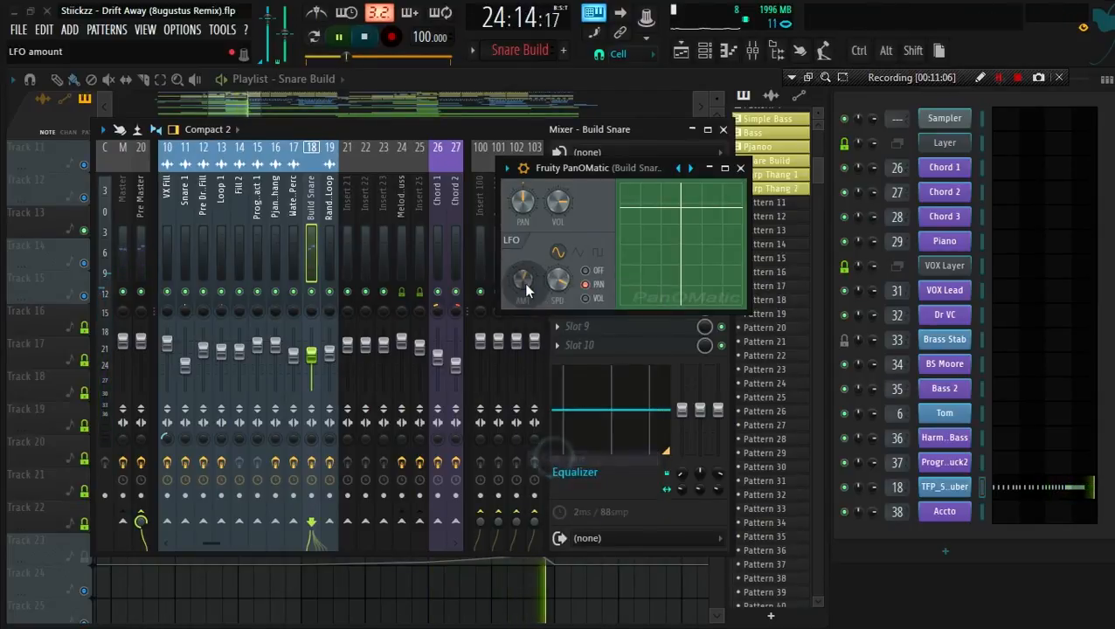
left_click_drag(528, 279, 528, 248)
right_click(528, 279)
left_click(552, 472)
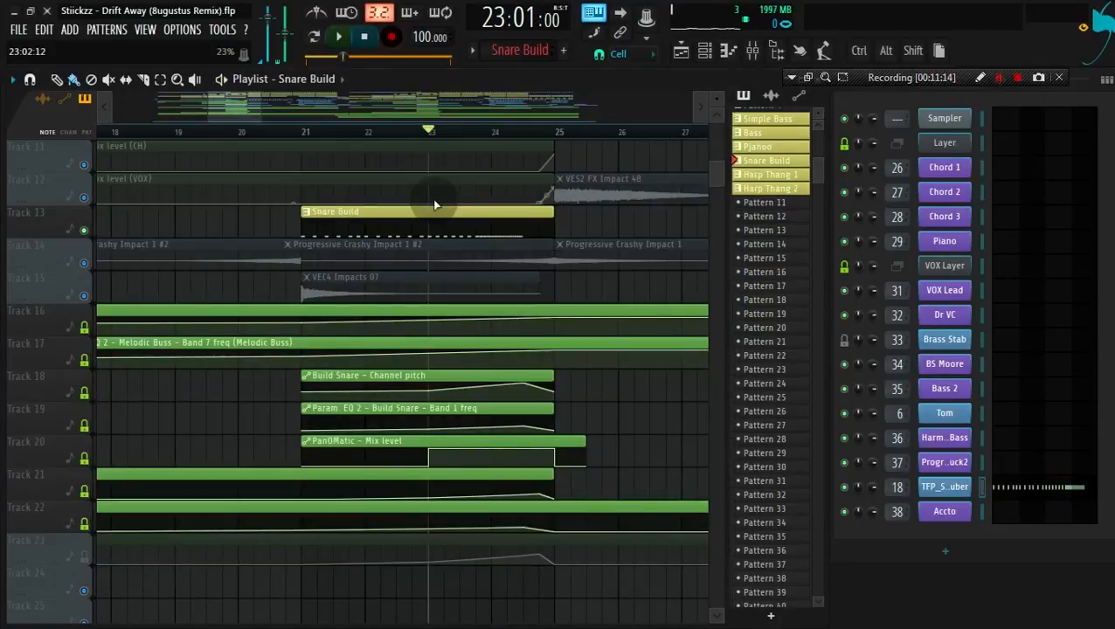
Replay the Snare Build from bar 23 and unsolo it so all playlist tracks are audible.
key("space")
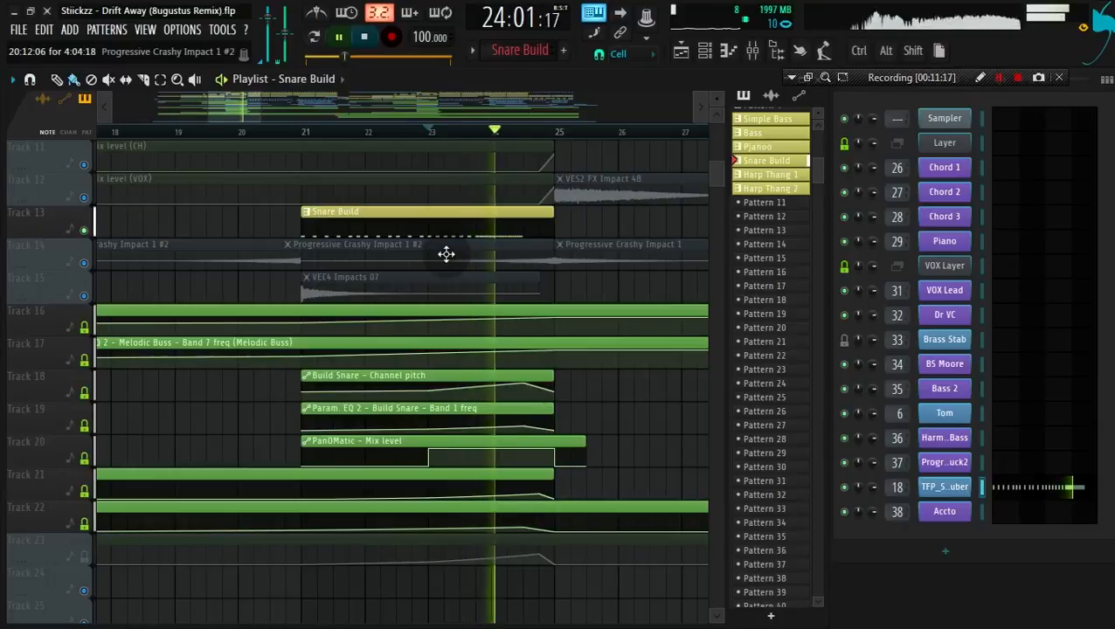
key("space")
scroll(215, 293, "down", 2)
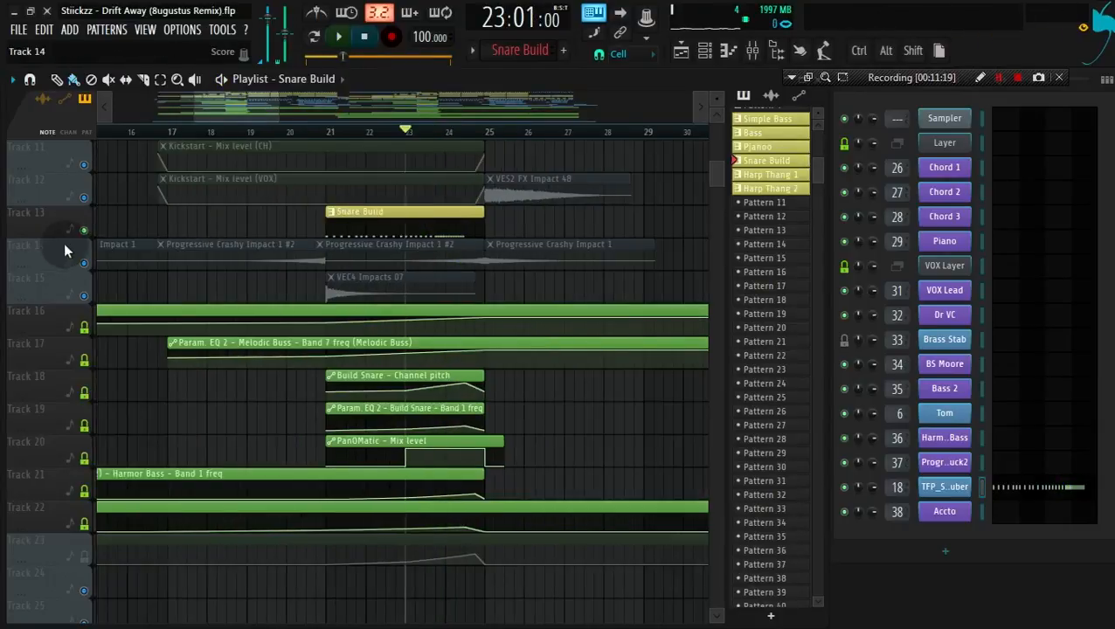
left_click(84, 264, "ctrl")
left_click(84, 264, "ctrl")
scroll(350, 280, "up", 5)
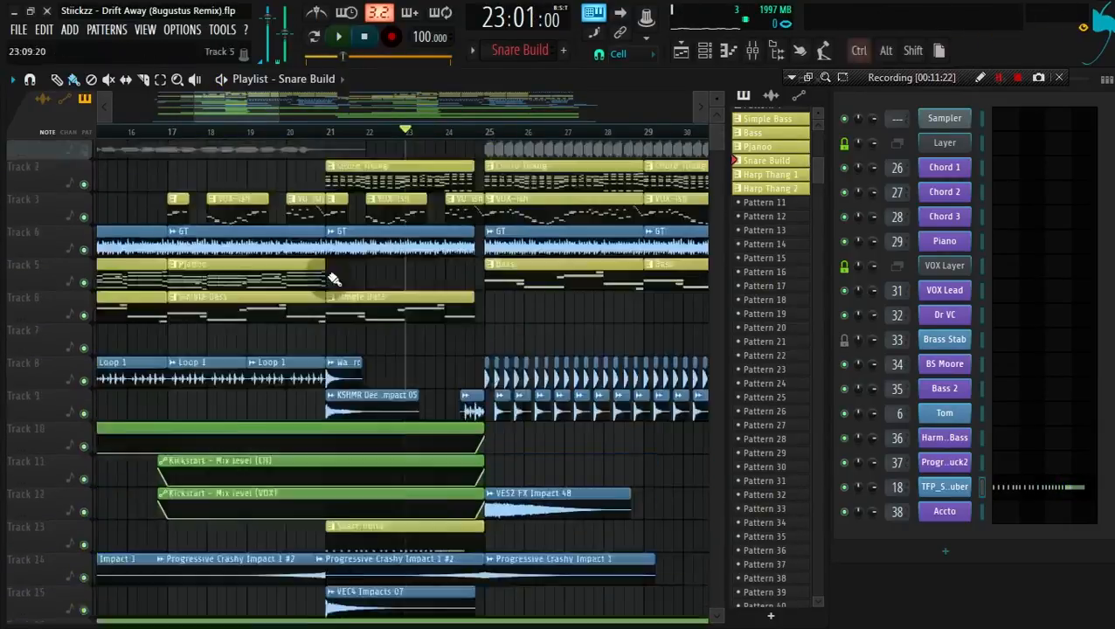
scroll(349, 275, "down", 3)
scroll(330, 210, "up", 3)
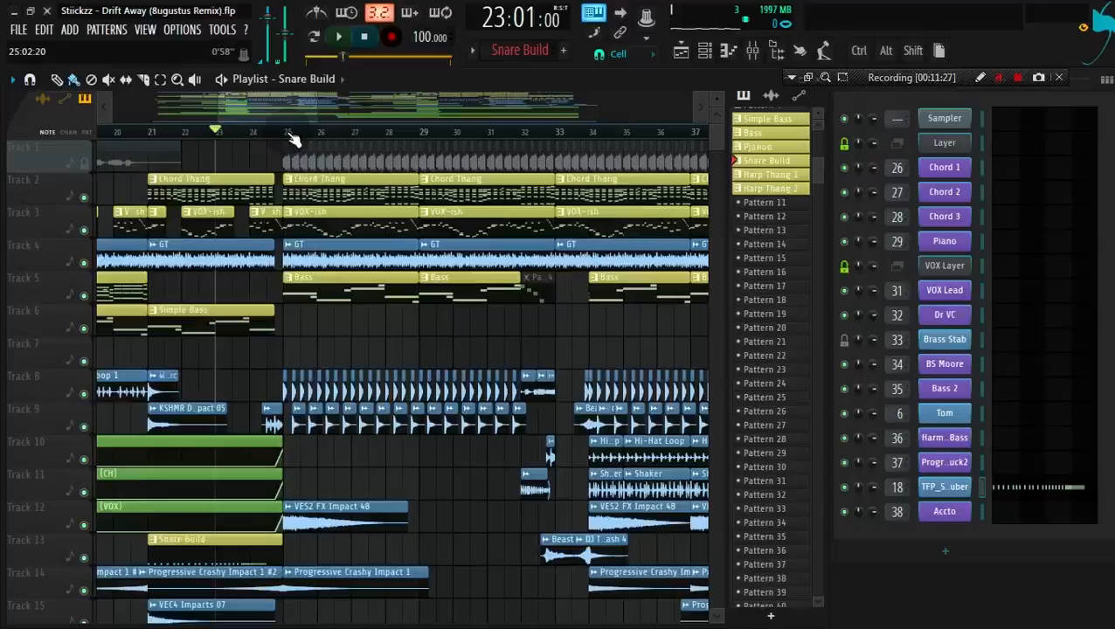
Move the song position to bar 25, then solo and audition the GT clips on playlist track 4.
key("space")
key("space")
left_click(83, 265, "ctrl")
key("space")
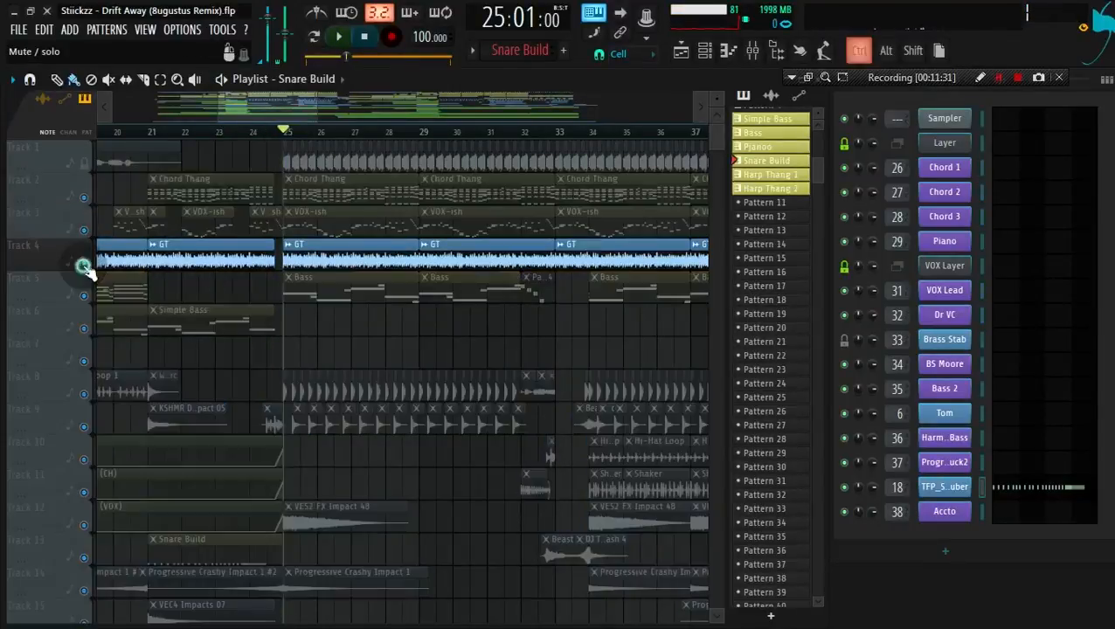
scroll(341, 256, "down", 3)
scroll(341, 256, "up", 2)
key("space")
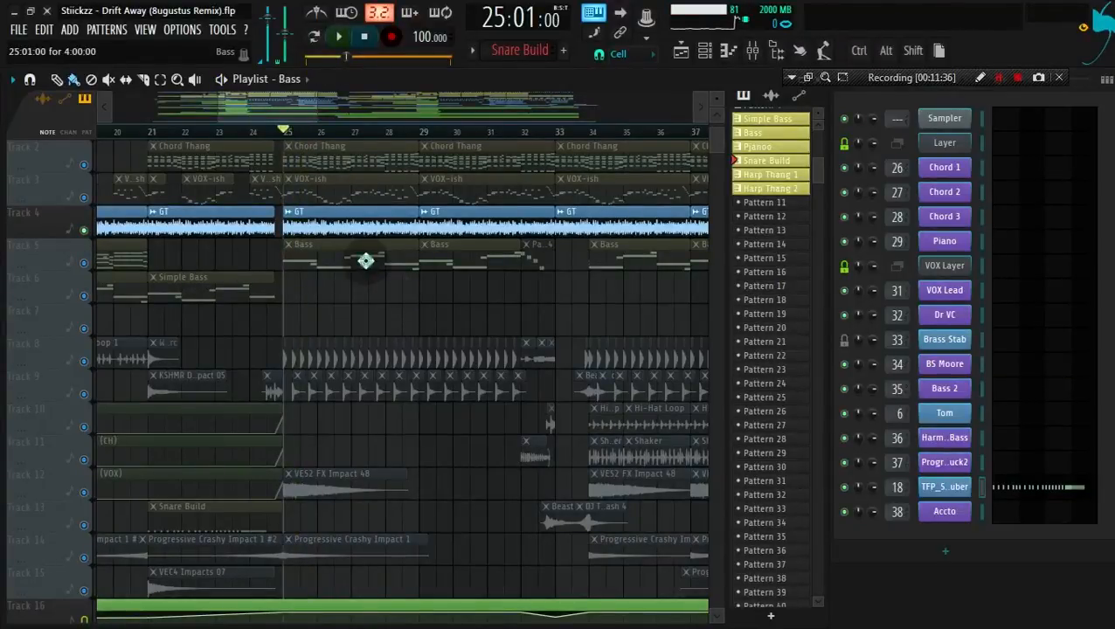
Solo playlist track 5 and audition the Bass clip from bar 25.
left_click(84, 263, "ctrl")
key("space")
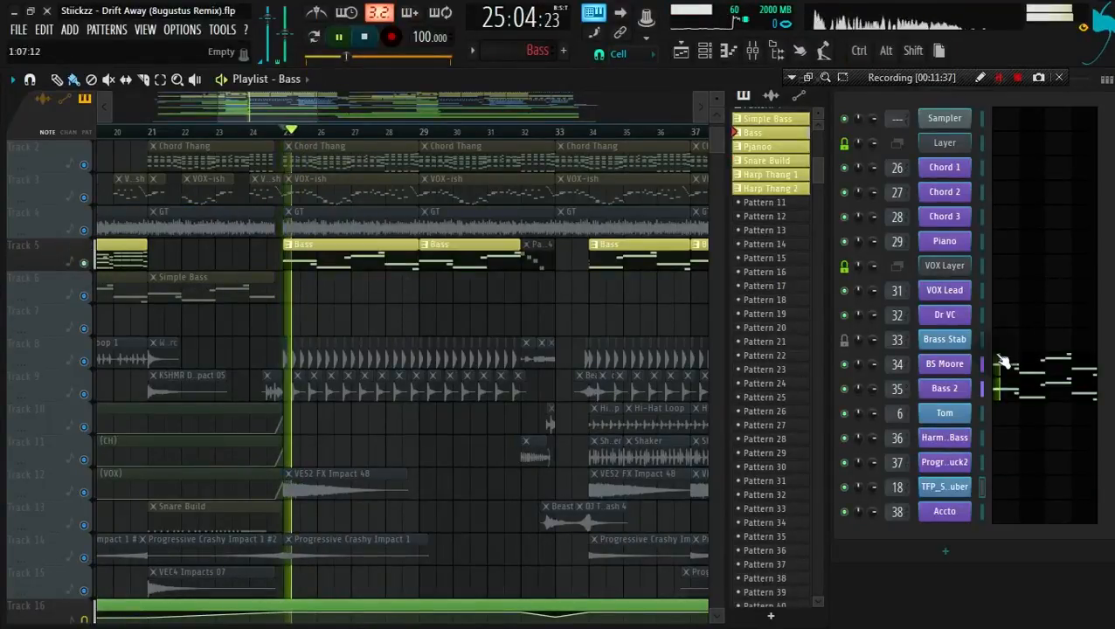
key("space")
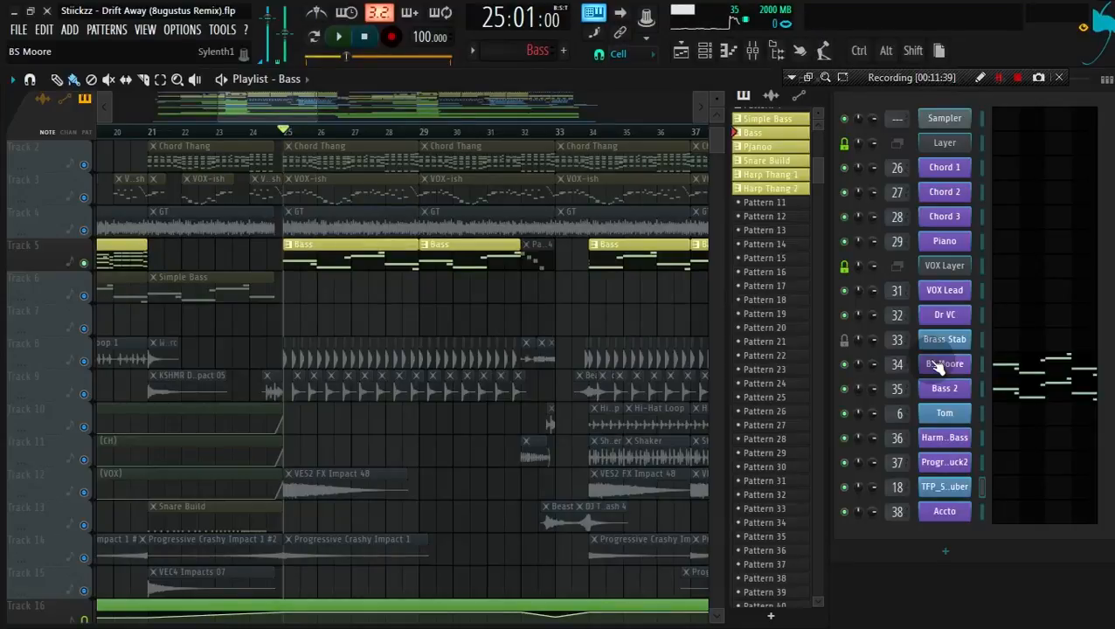
Inspect the BS Moore channel's Sylenth1 instrument while the Bass clip plays, and close it.
left_click(935, 365)
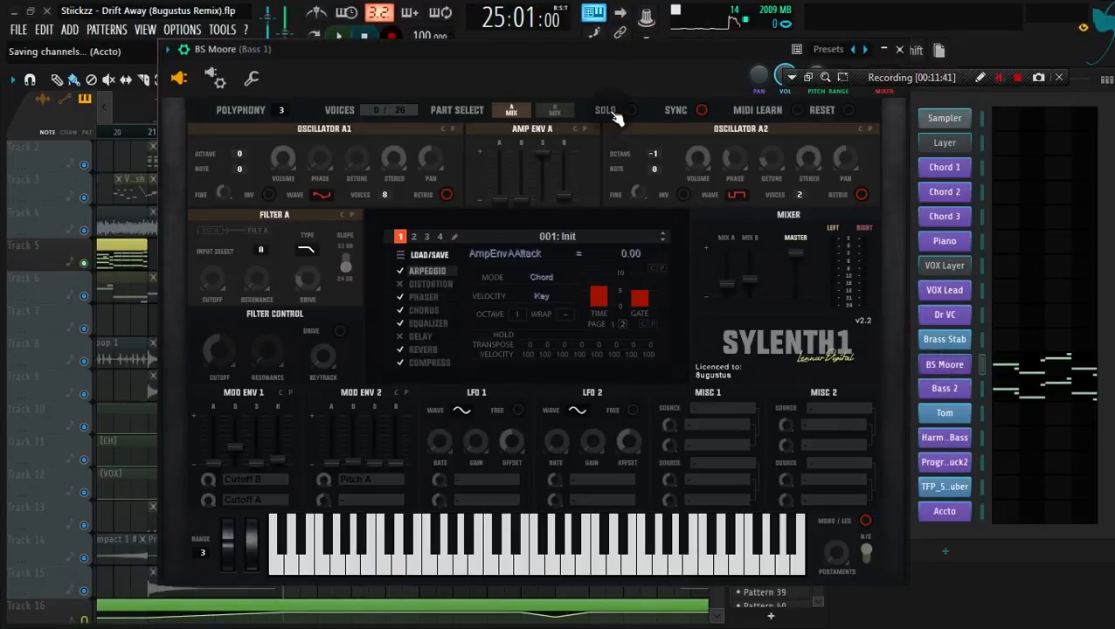
key("space")
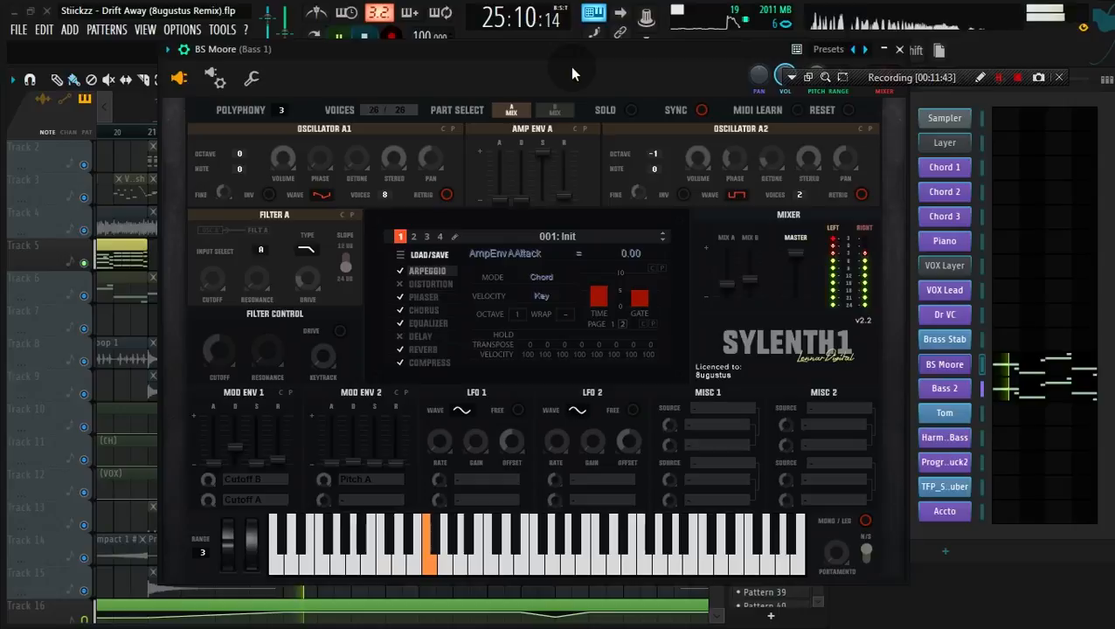
left_click_drag(569, 66, 547, 99)
key("space")
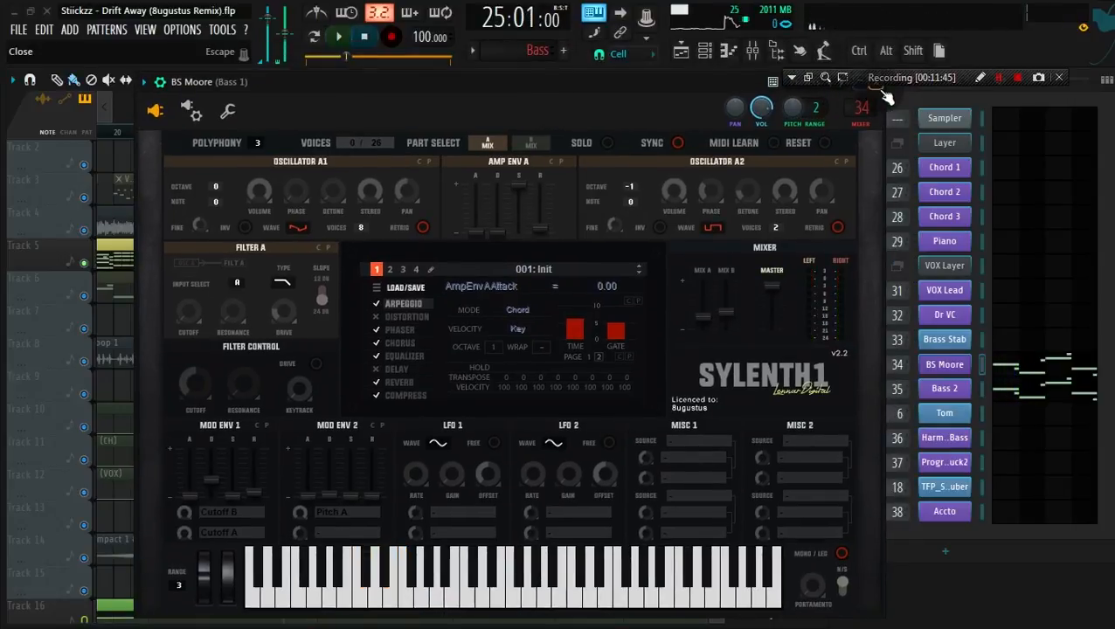
left_click(882, 91)
Mute the Bass 2 channel and audition BS Moore alone with its Sylenth1 instrument open.
left_click(844, 389)
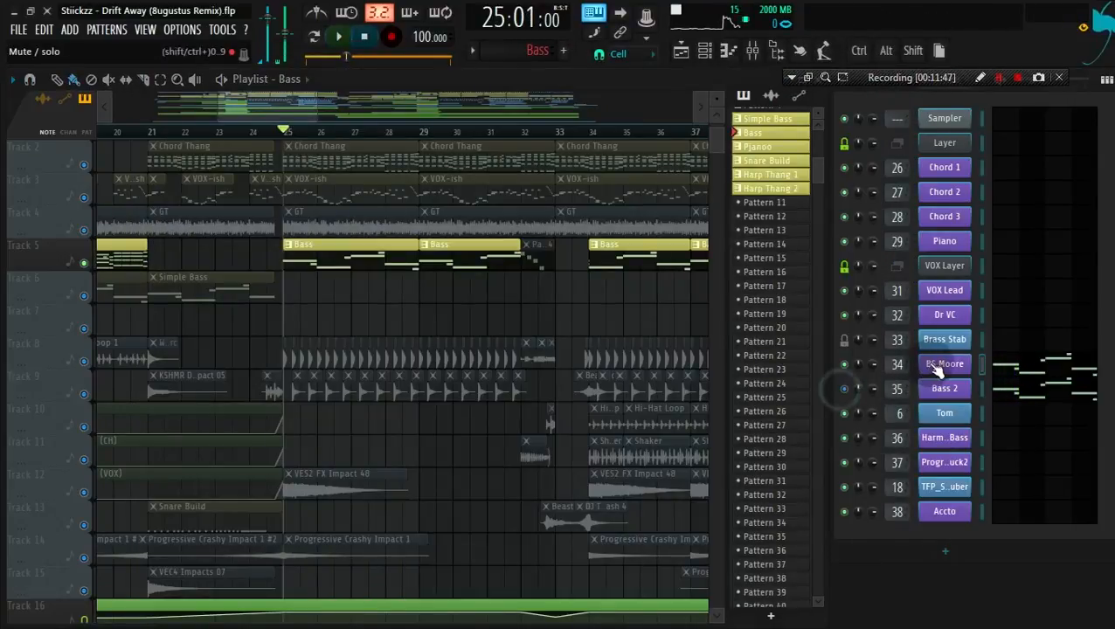
left_click(939, 367)
key("space")
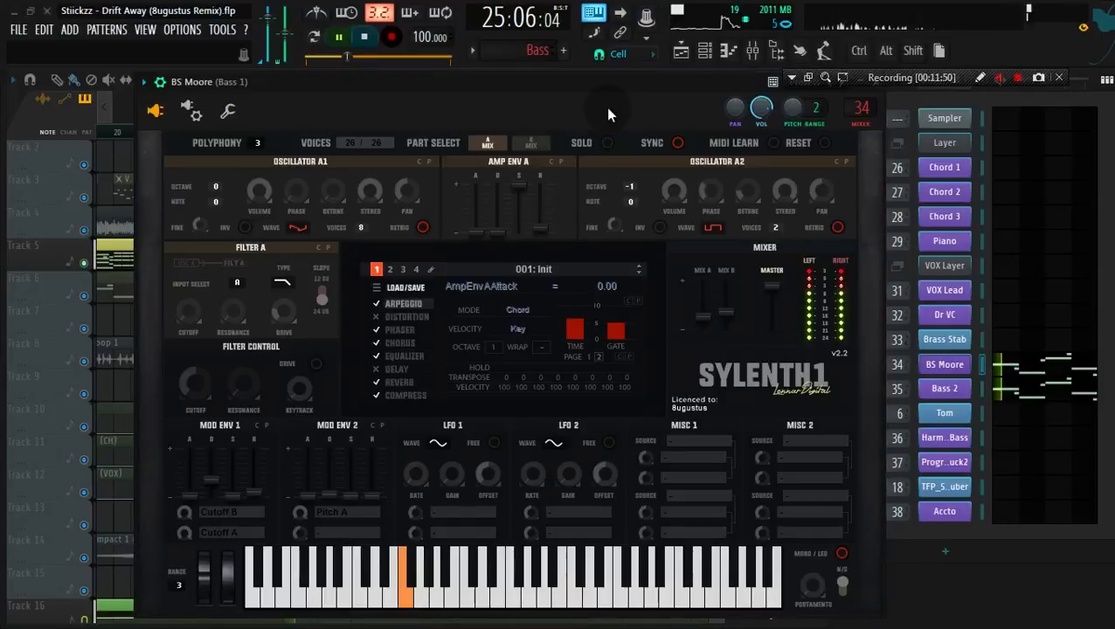
left_click_drag(605, 108, 471, 104)
key("space")
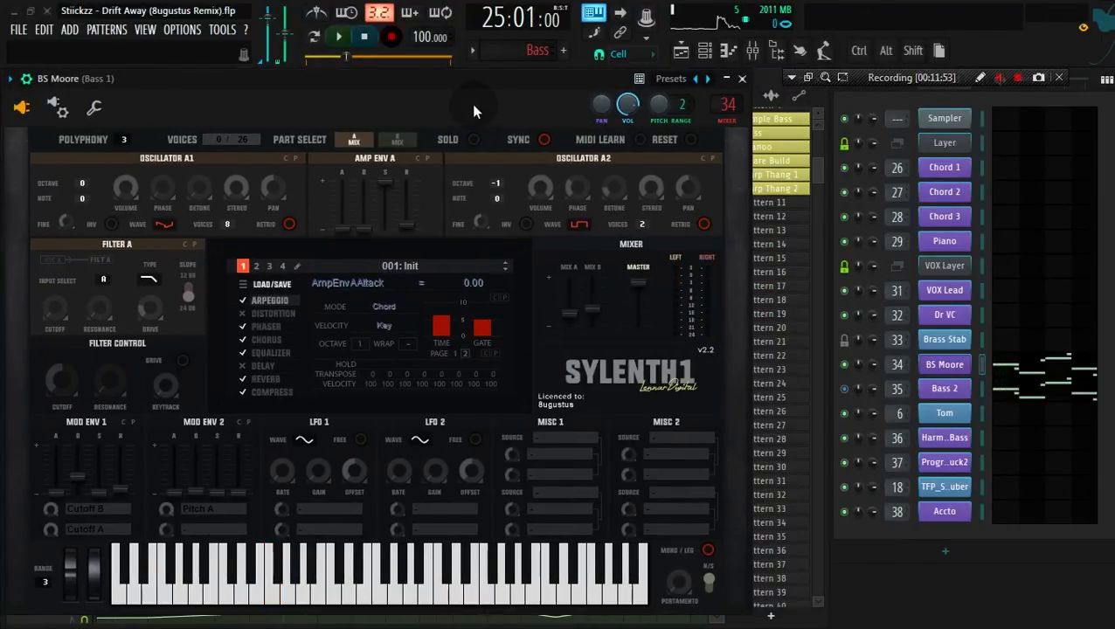
Collapse the wrapper controls above BS Moore's Sylenth1 and replay the bass.
left_click_drag(472, 107, 556, 110)
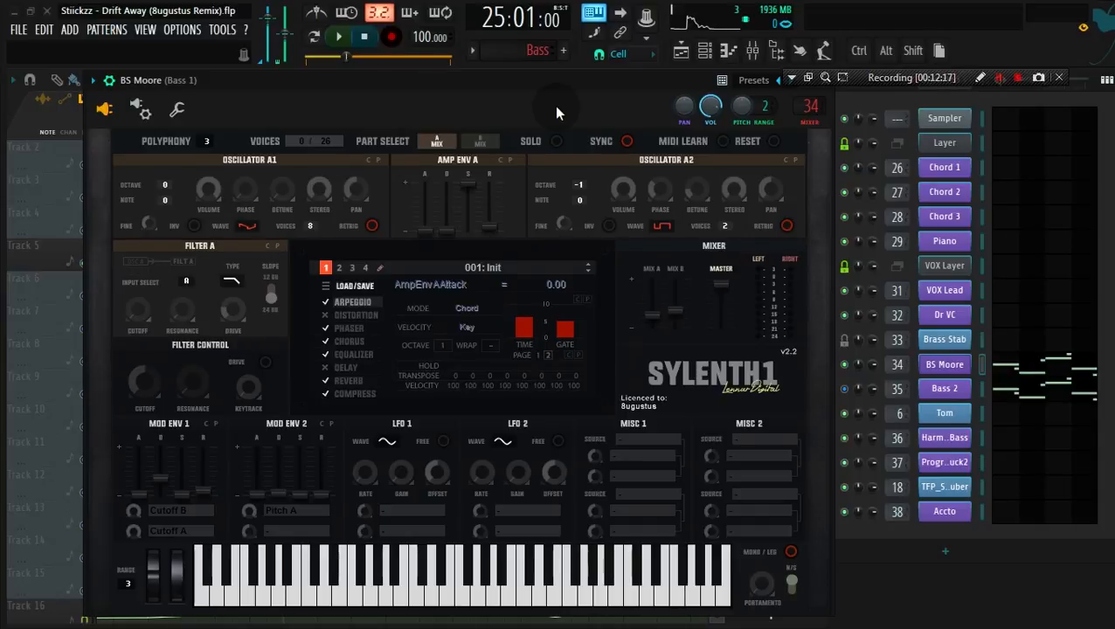
left_click_drag(555, 106, 631, 96)
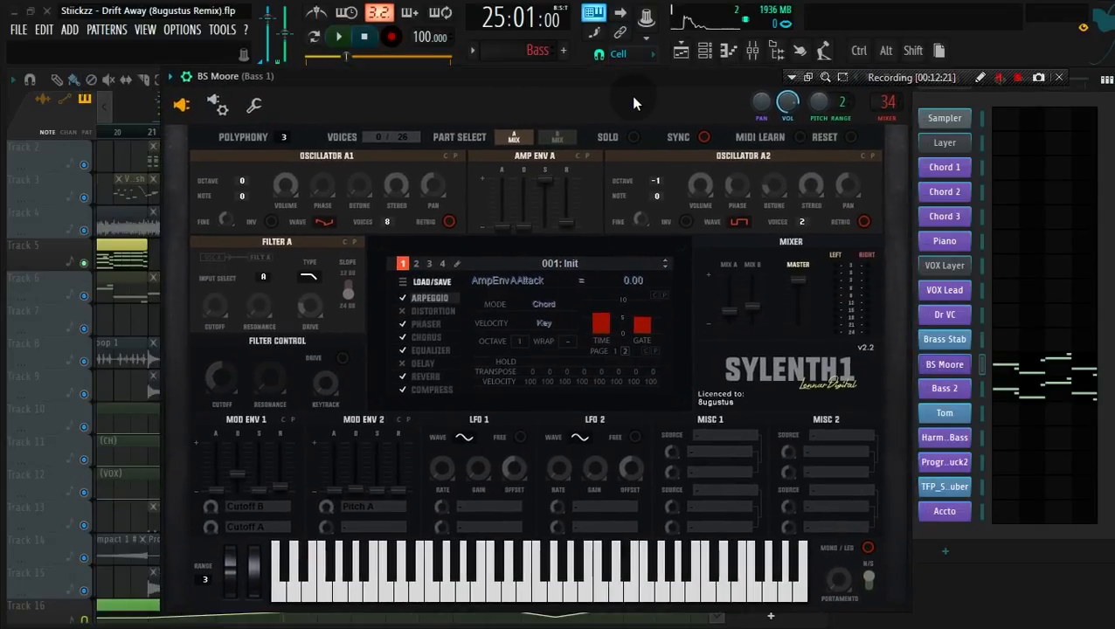
left_click(170, 76)
key("space")
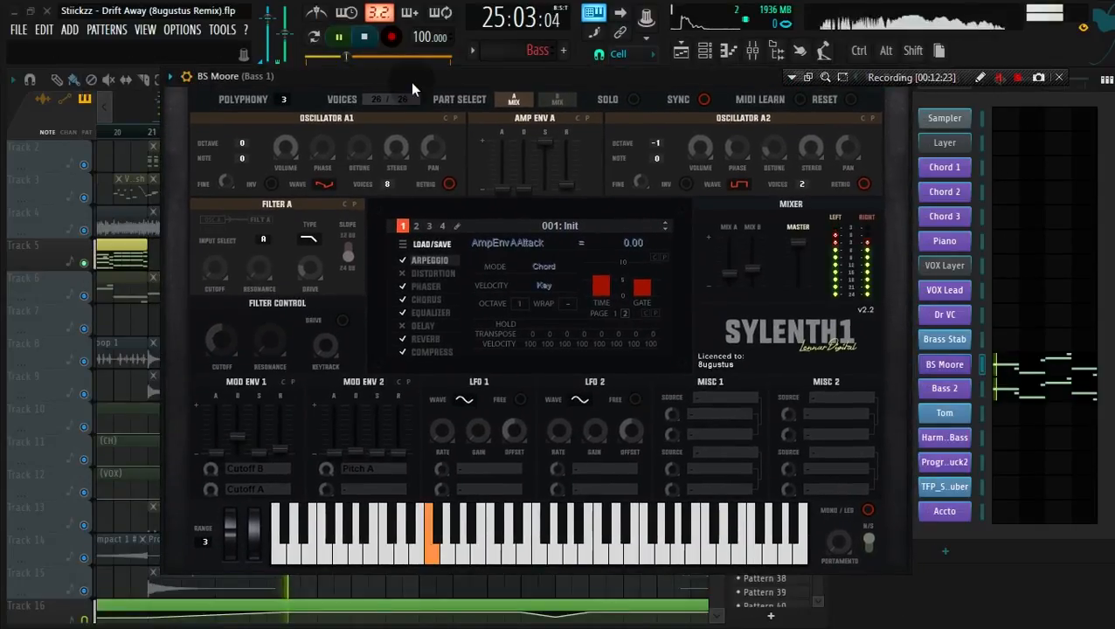
Close BS Moore, inspect the Bass 1 mixer insert's effects during playback, and close the mixer.
left_click(752, 50)
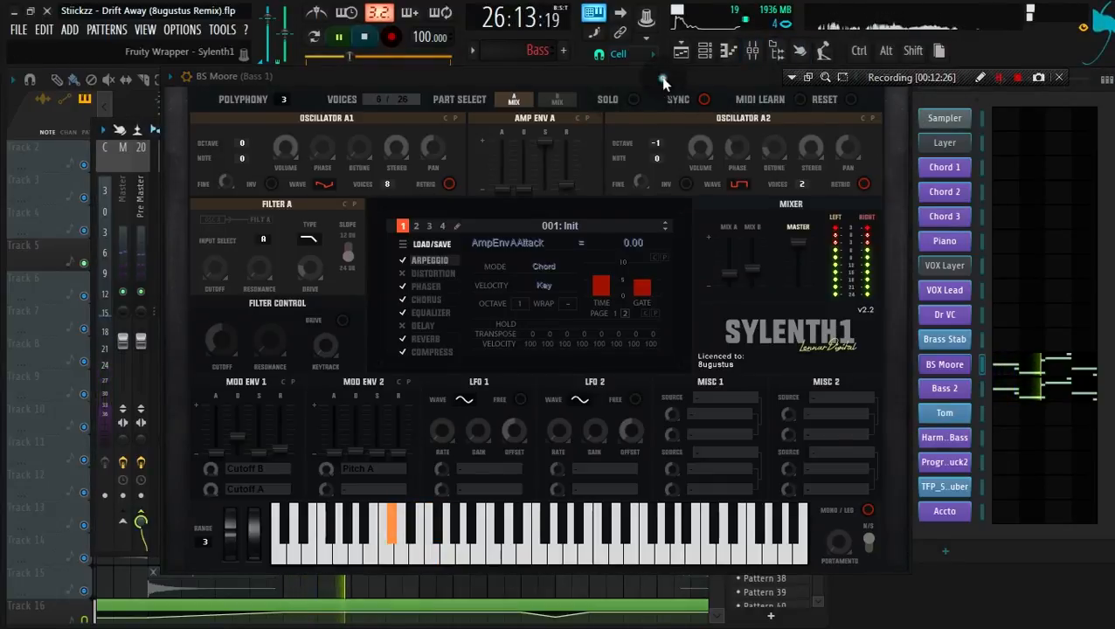
left_click_drag(662, 77, 487, 121)
left_click(725, 120)
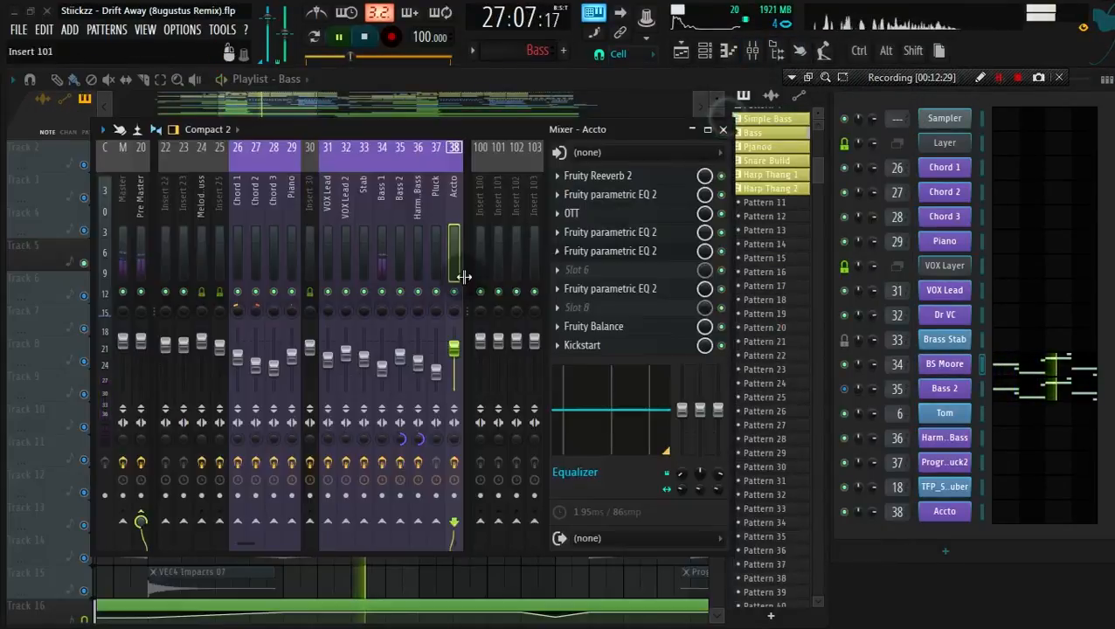
left_click(380, 258)
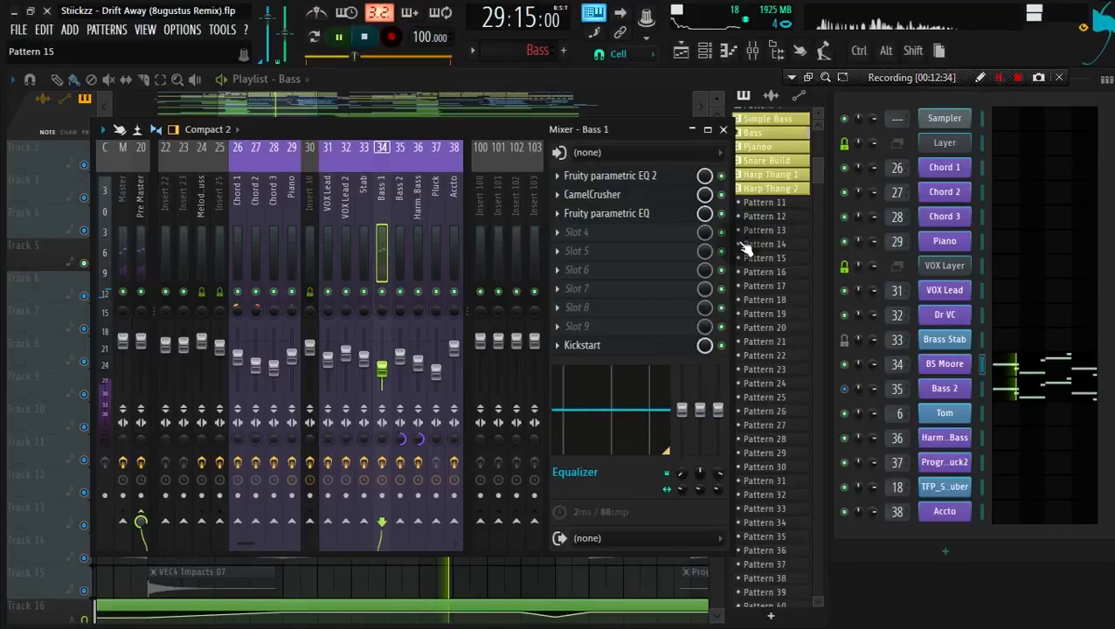
left_click(724, 130)
key("space")
Solo the Bass 2 channel and audition it with its Sylenth1 instrument open.
left_click(845, 388, "ctrl")
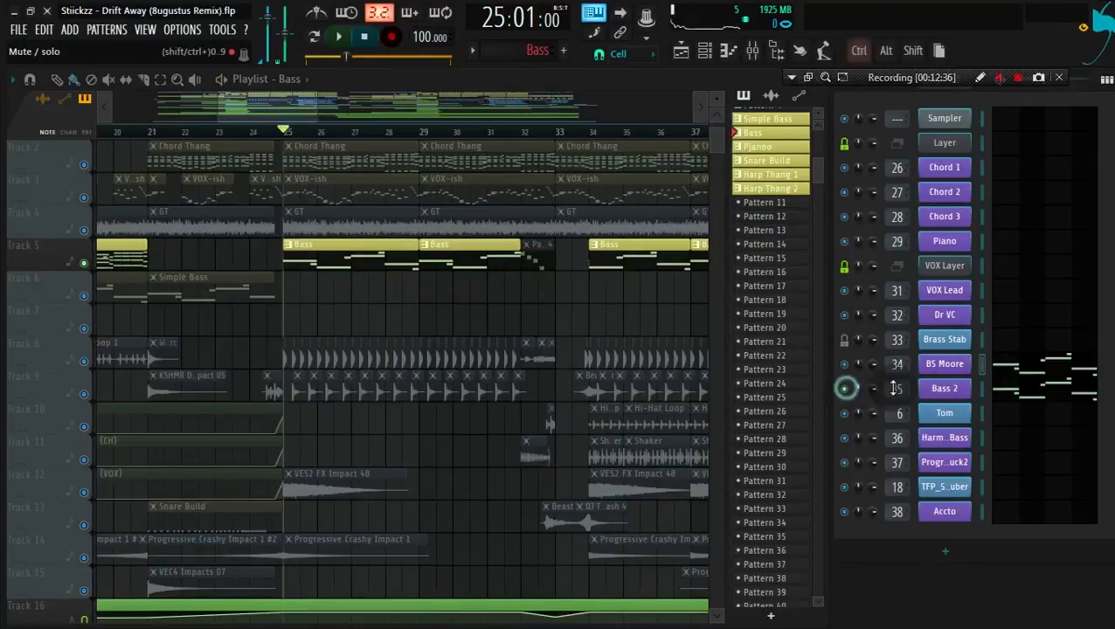
left_click(954, 390)
key("space")
left_click_drag(547, 133, 515, 115)
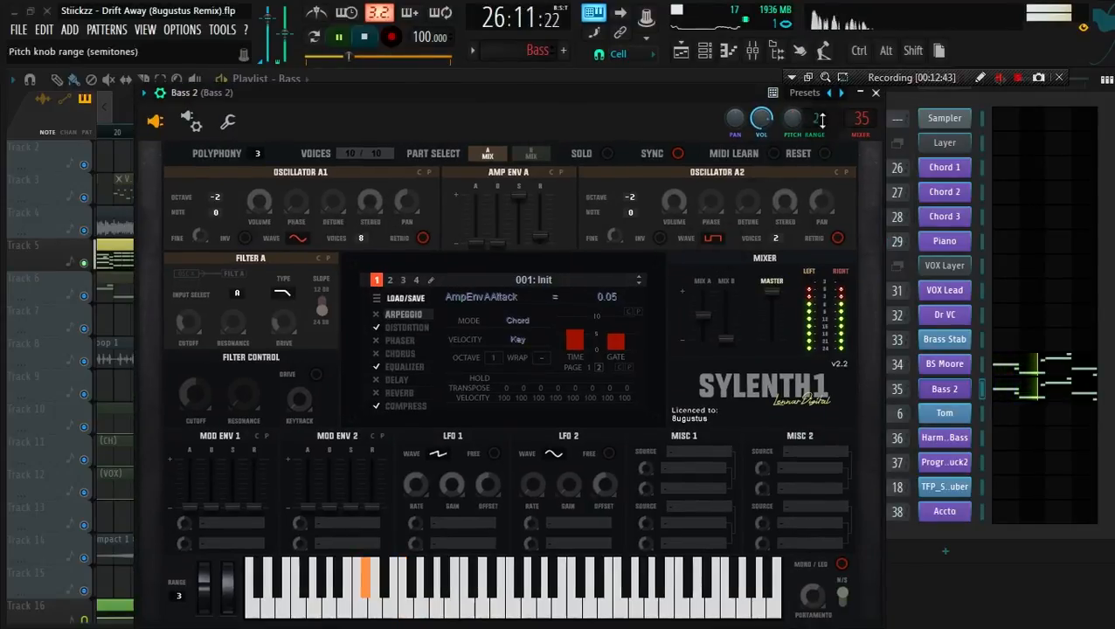
Close Bass 2's Sylenth1, unmute the BS Moore channel and audition both bass layers together from bar 25.
left_click(876, 94)
key("space")
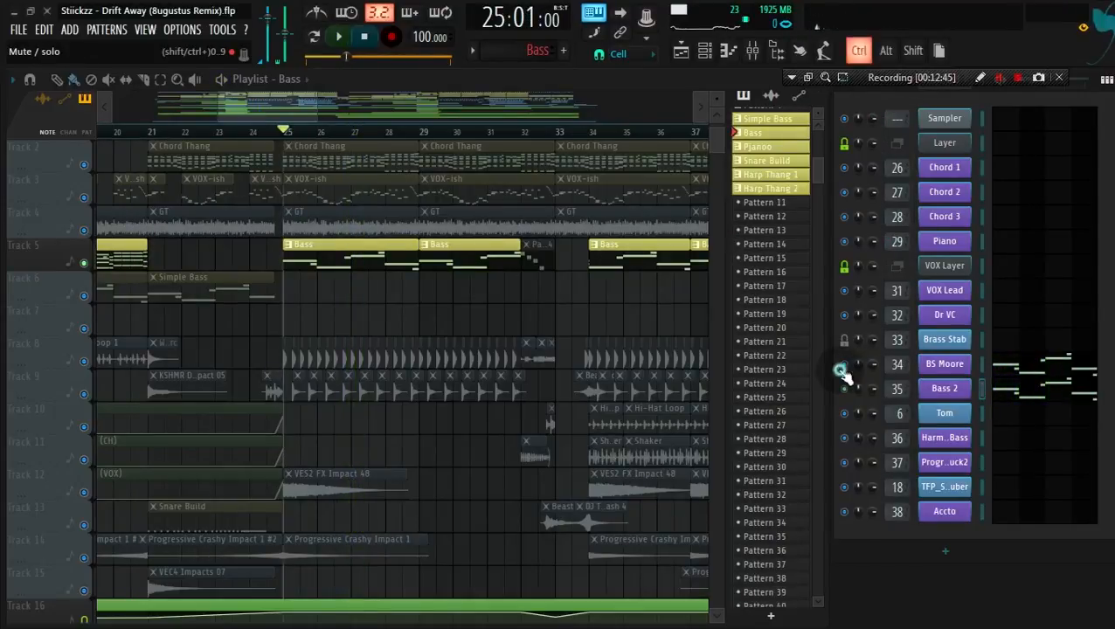
key("space")
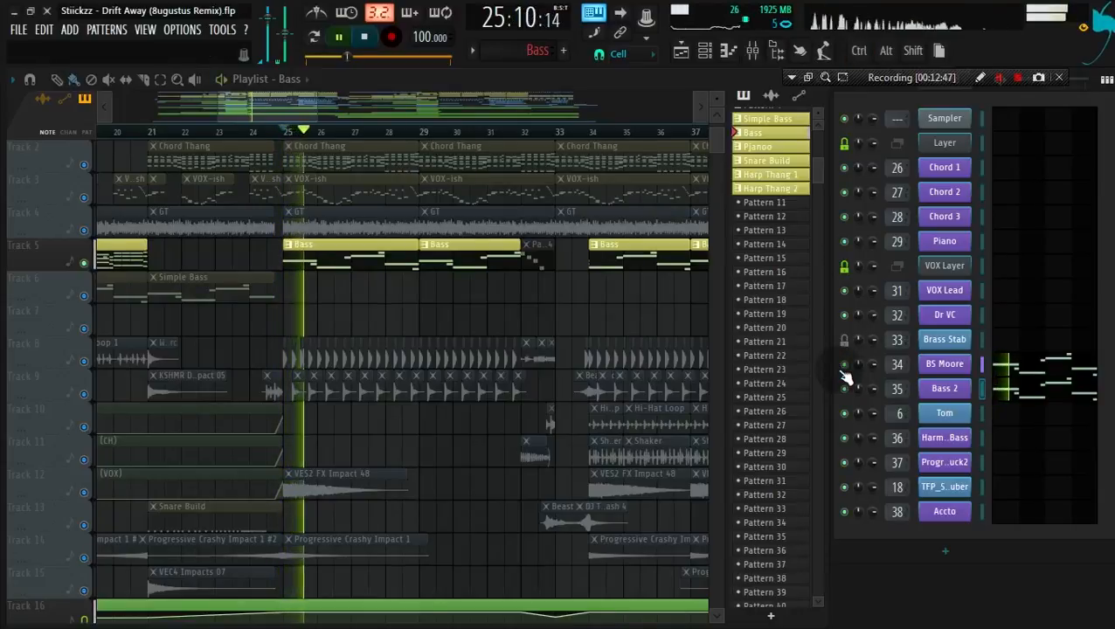
key("space")
Unmute playlist track 9 and audition the drop's kick and snare together.
scroll(523, 284, "up", 3)
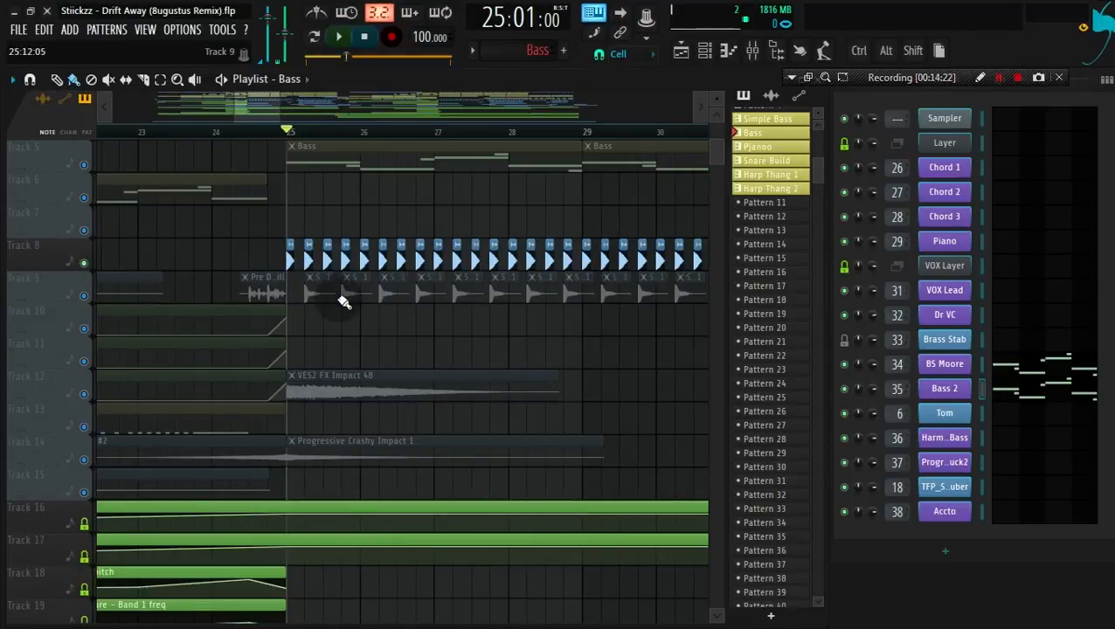
left_click(84, 296)
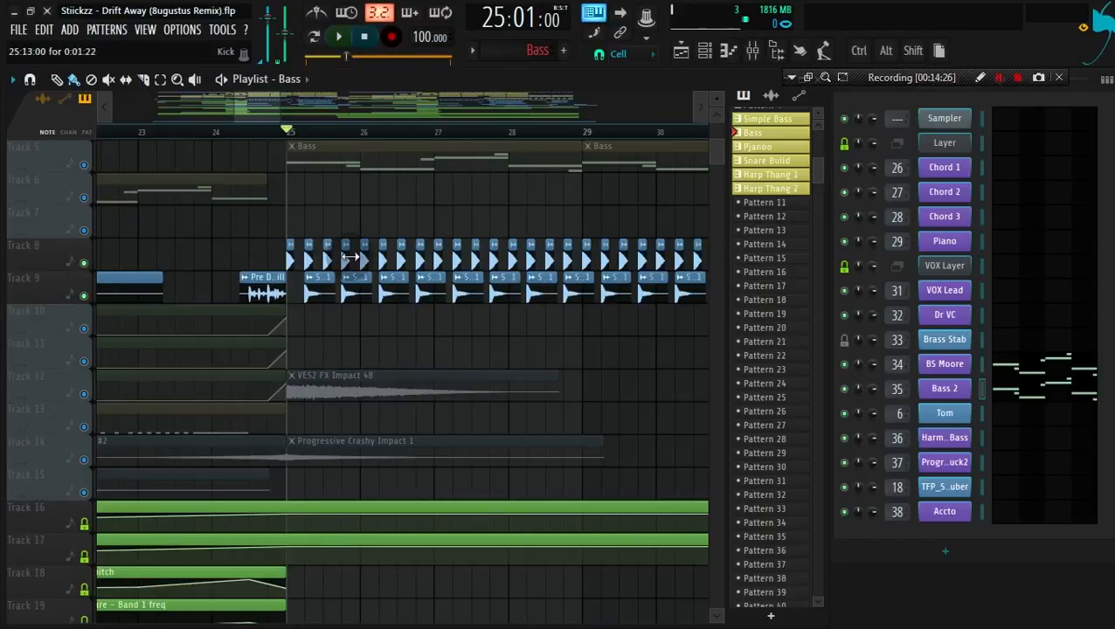
key("space")
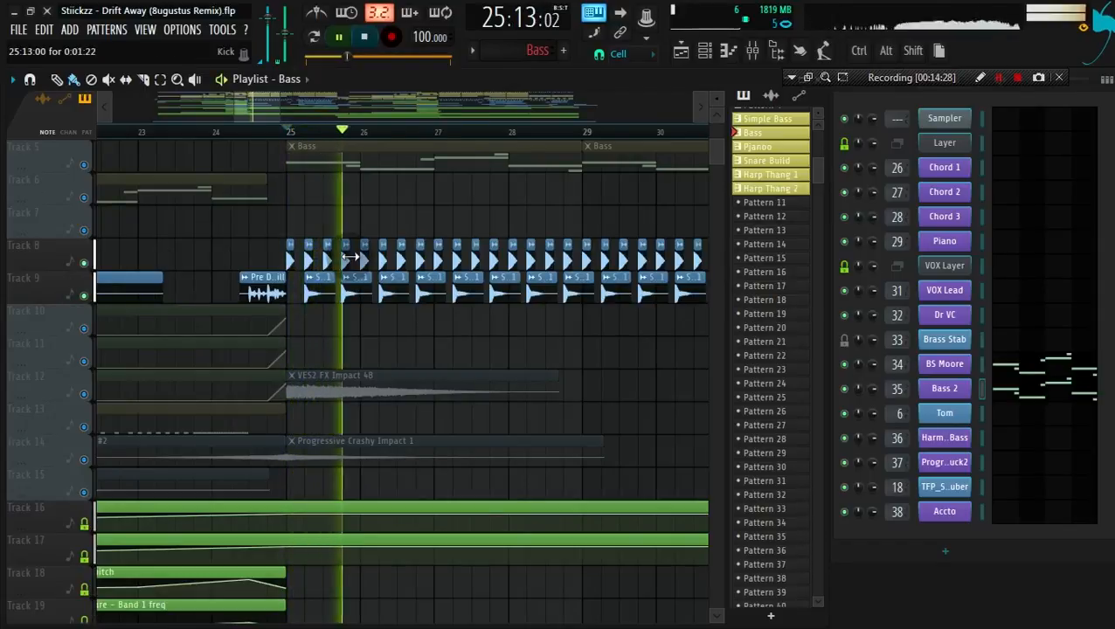
key("space")
Mute playlist track 8 and bring up the Snare 1 mixer insert while auditioning the snare.
left_click(84, 263)
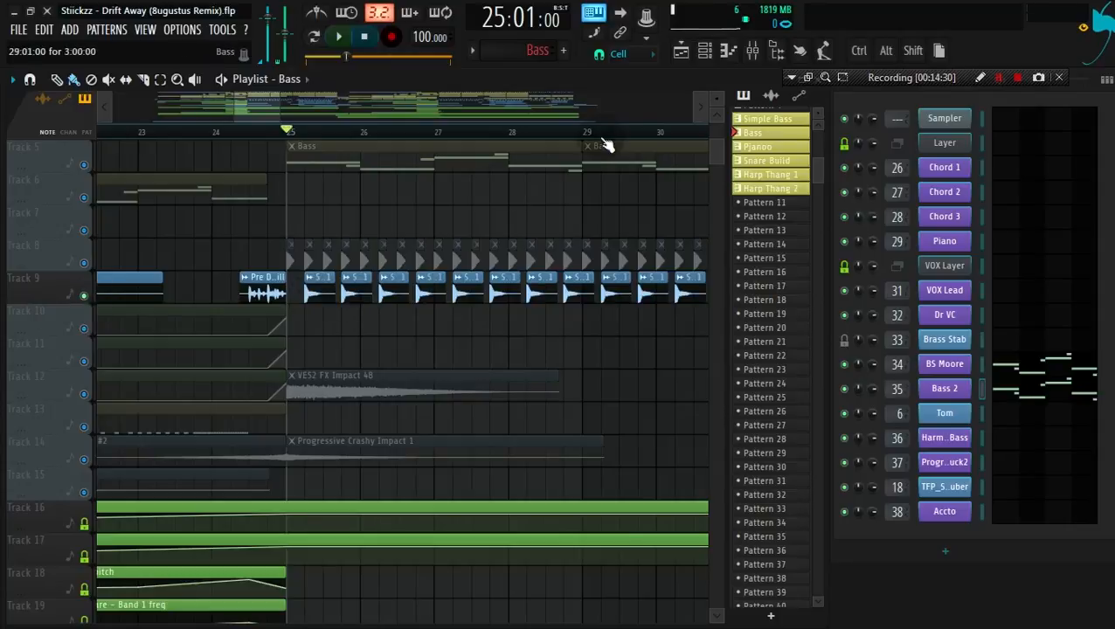
left_click(759, 51)
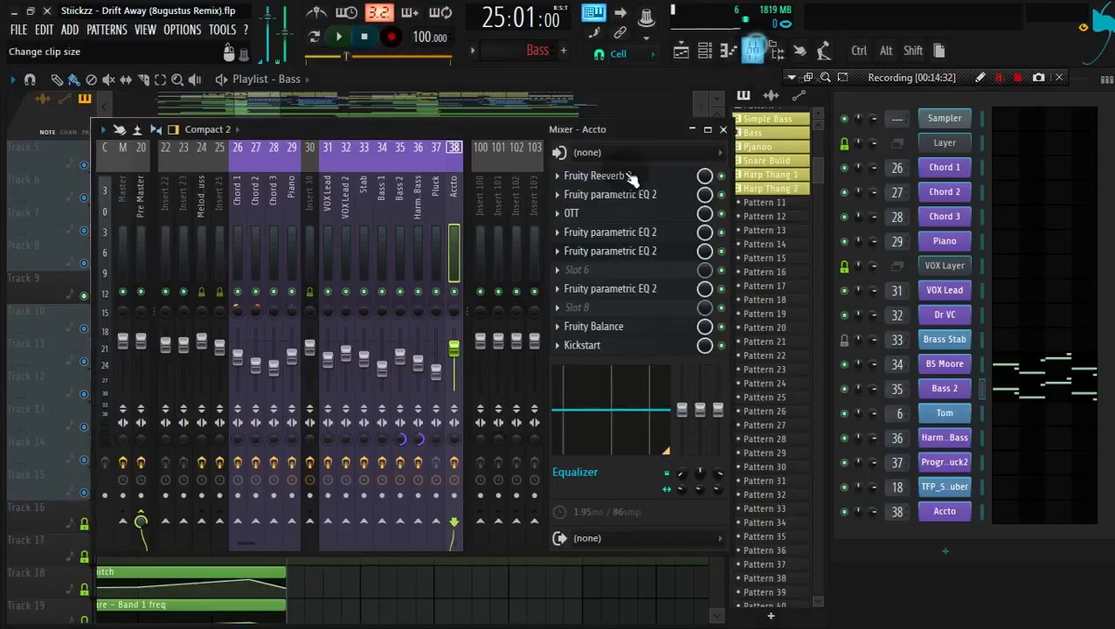
key("space")
scroll(201, 253, "left", 4)
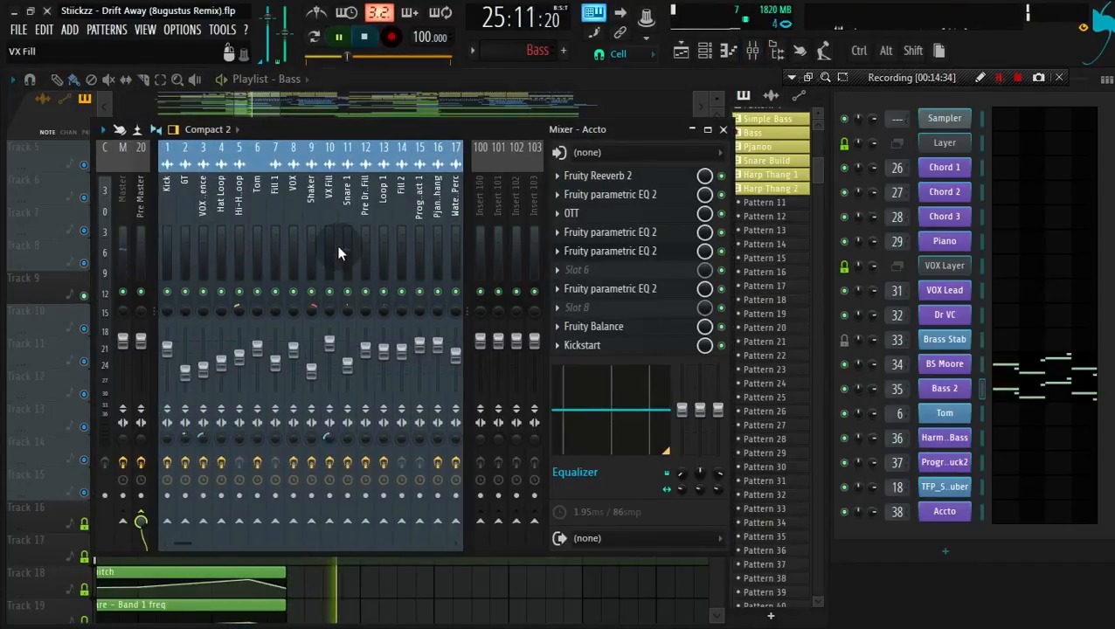
left_click(343, 252)
key("space")
Open Fruity Reeverb 2 on the Snare 1 insert and move it and the mixer apart so both are readable.
left_click(659, 196)
key("space")
left_click_drag(411, 133, 212, 131)
left_click_drag(458, 132, 447, 271)
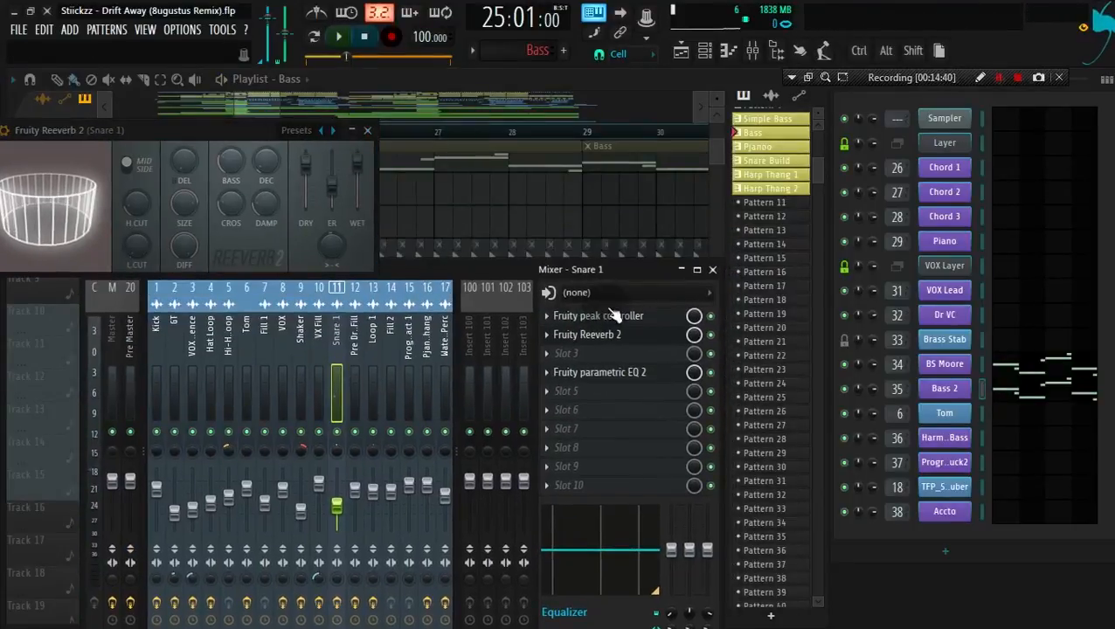
Open the Fruity peak controller on Snare 1 and arrange it beside the Fruity Reeverb 2 window.
left_click(615, 313)
left_click_drag(771, 97, 712, 98)
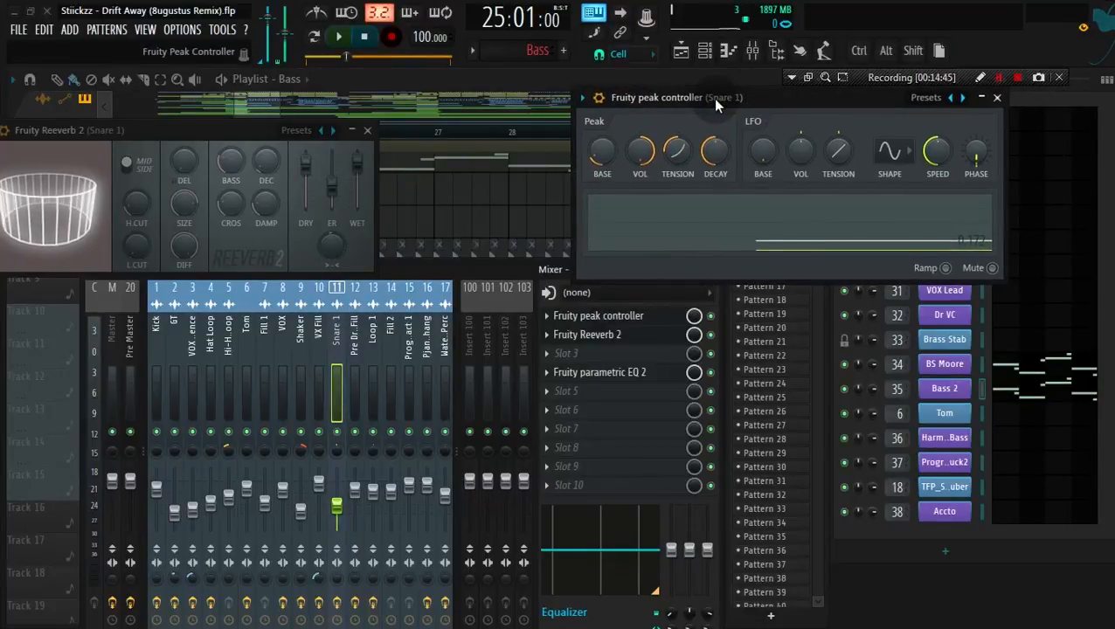
left_click_drag(186, 133, 409, 278)
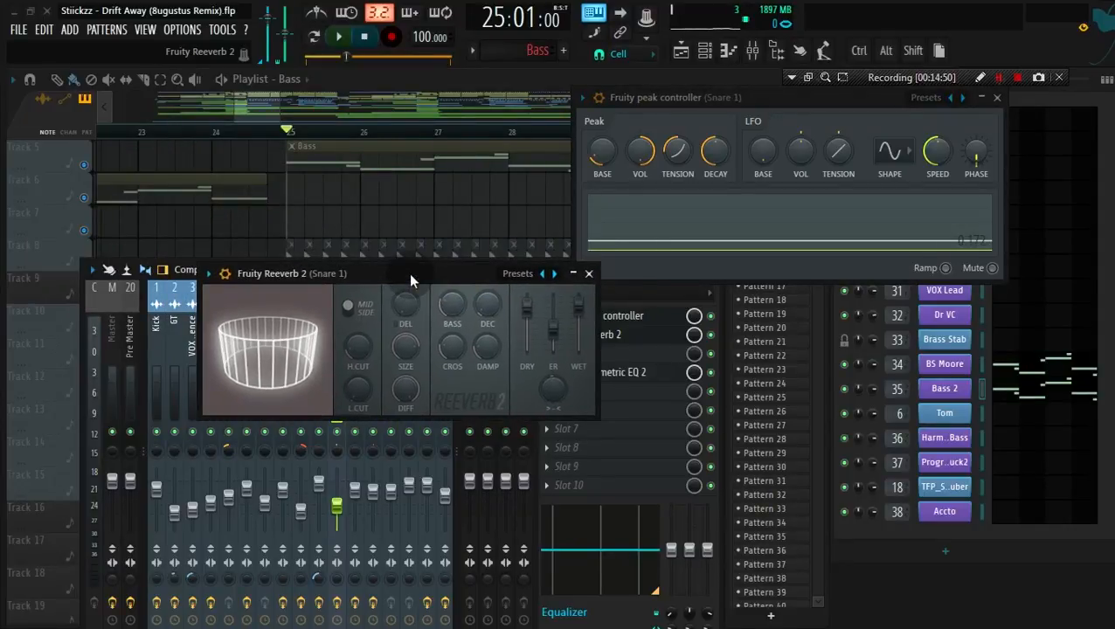
left_click_drag(409, 273, 397, 245)
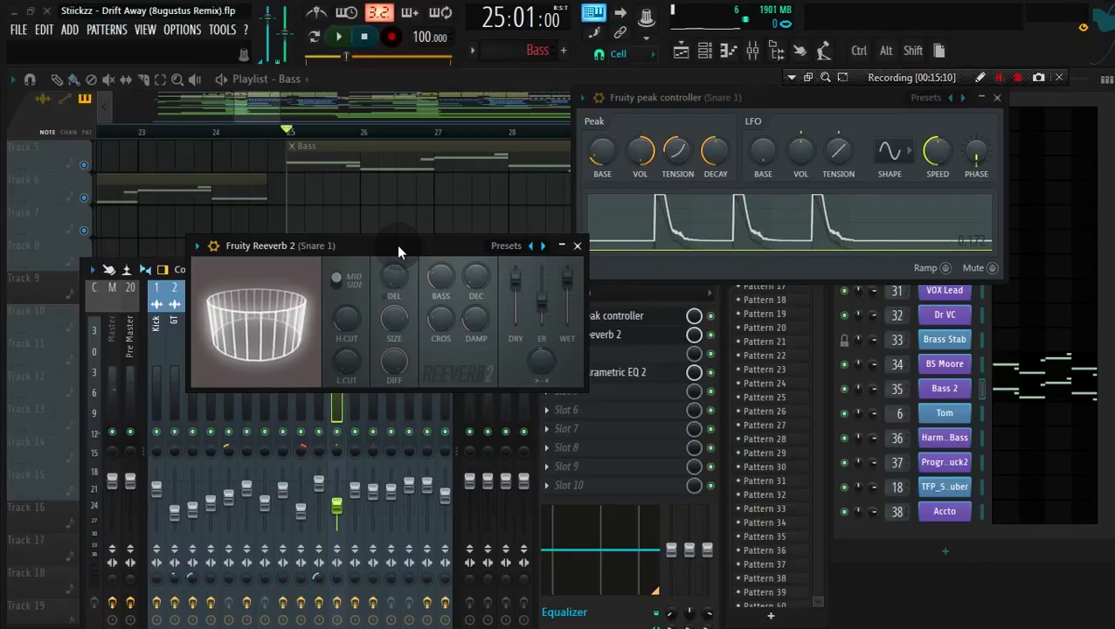
Replay the snare while watching the peak controller and reverb, then close both effects and the mixer.
key("space")
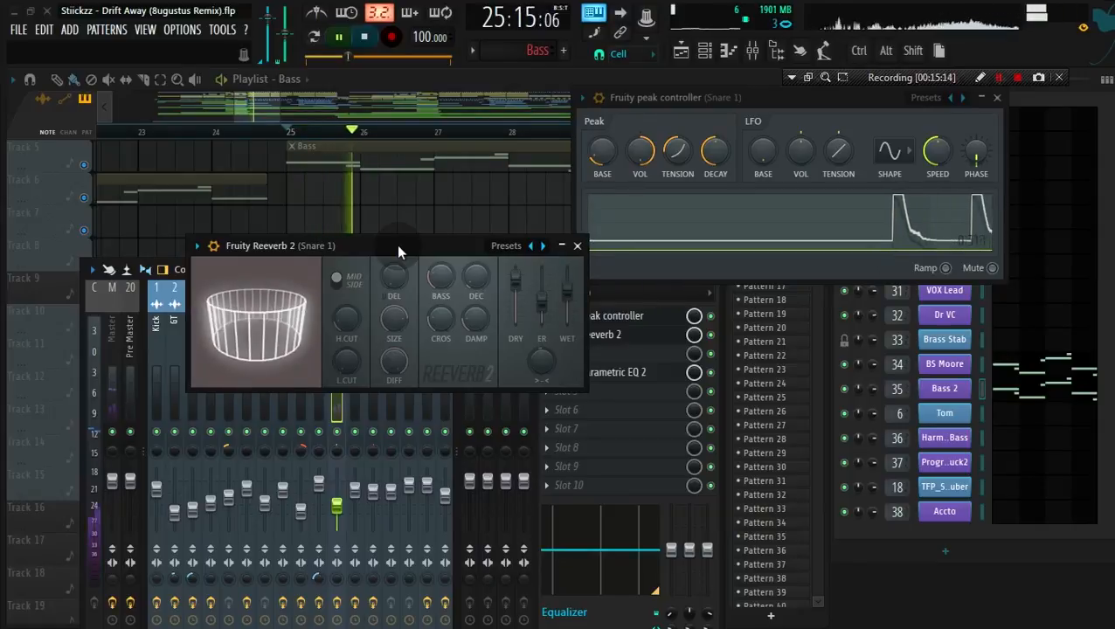
key("space")
left_click(576, 246)
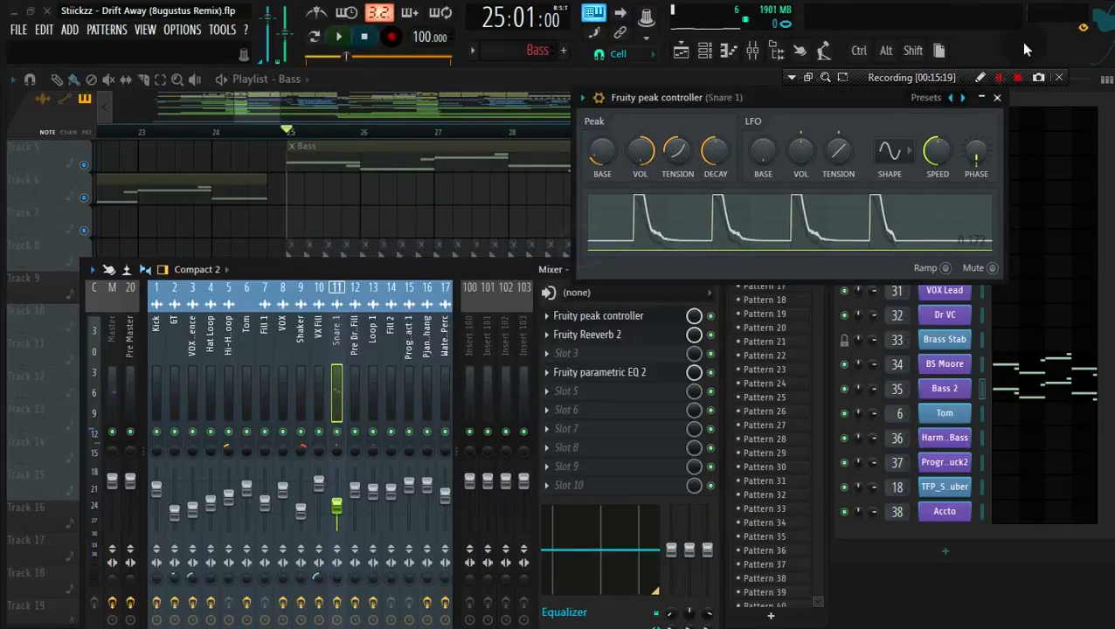
left_click(997, 97)
left_click(262, 114)
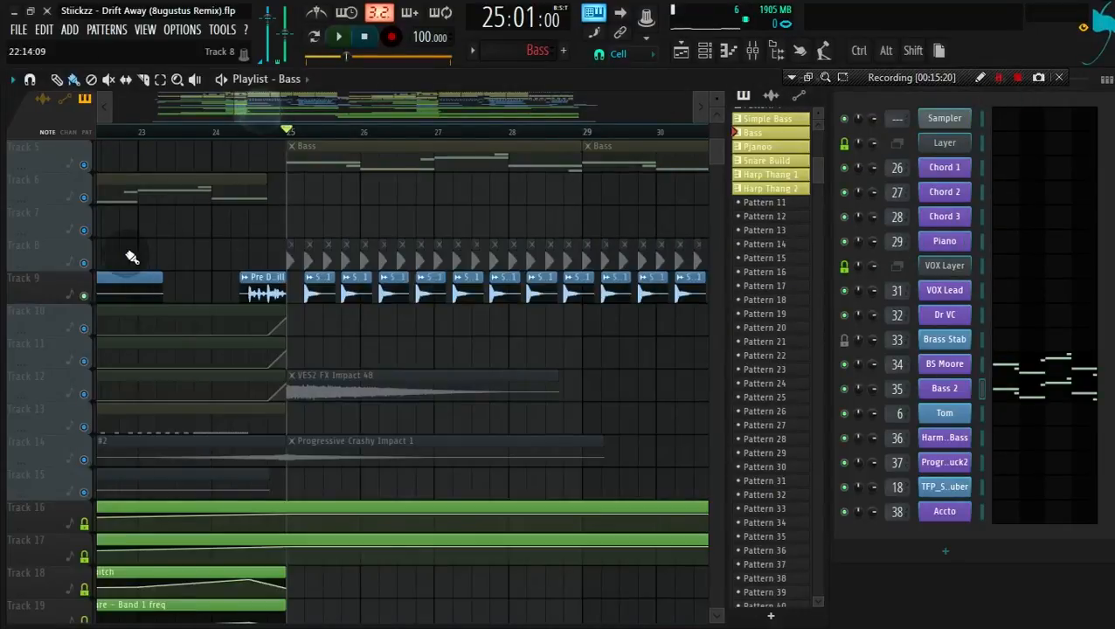
Unmute playlist track 8 and audition the drop's kick and snare pattern from bar 25.
left_click(87, 263)
scroll(335, 257, "down", 5)
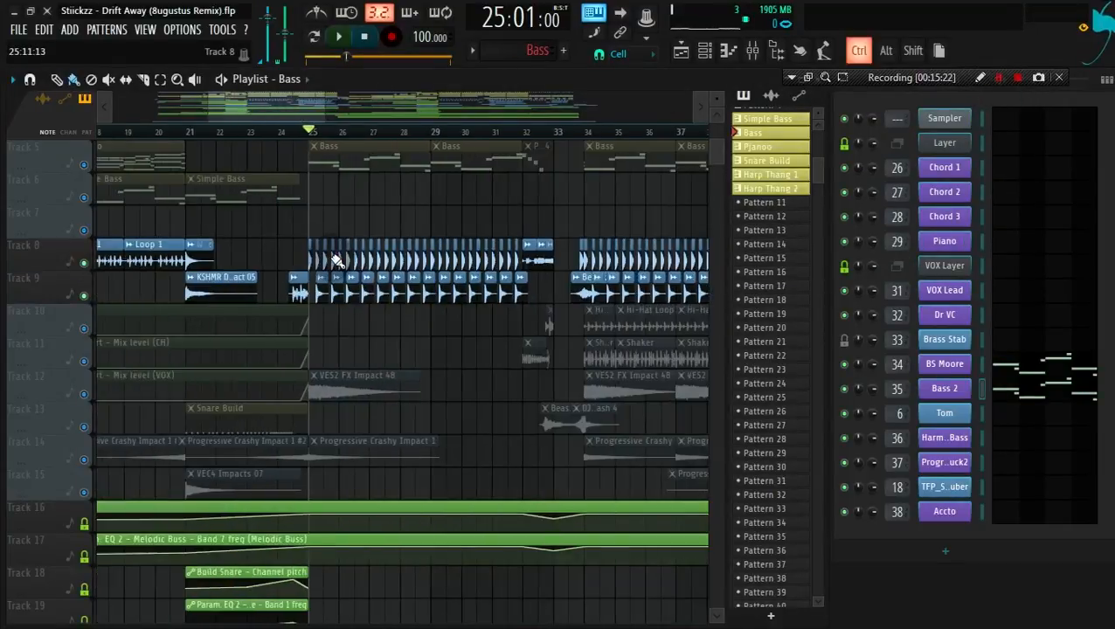
key("space")
scroll(320, 260, "up", 4)
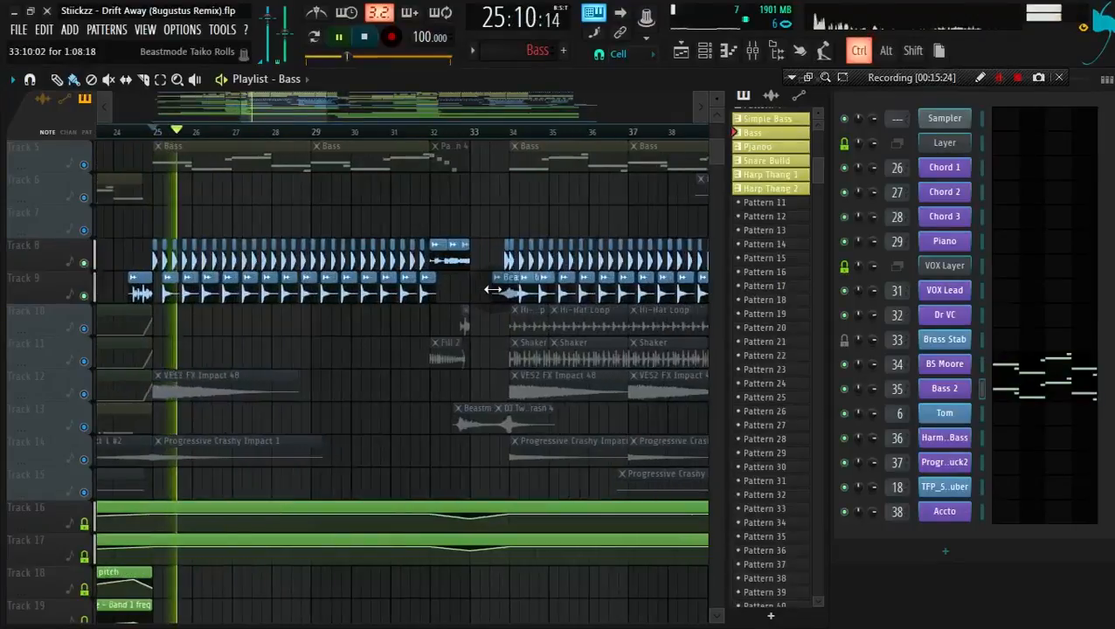
scroll(493, 289, "up", 3)
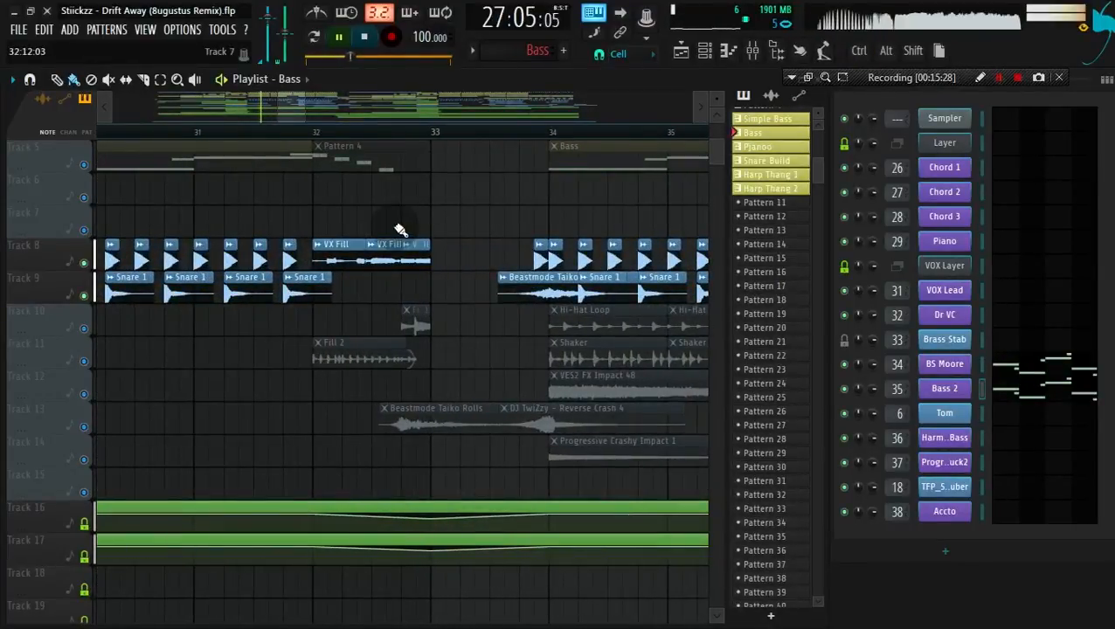
key("space")
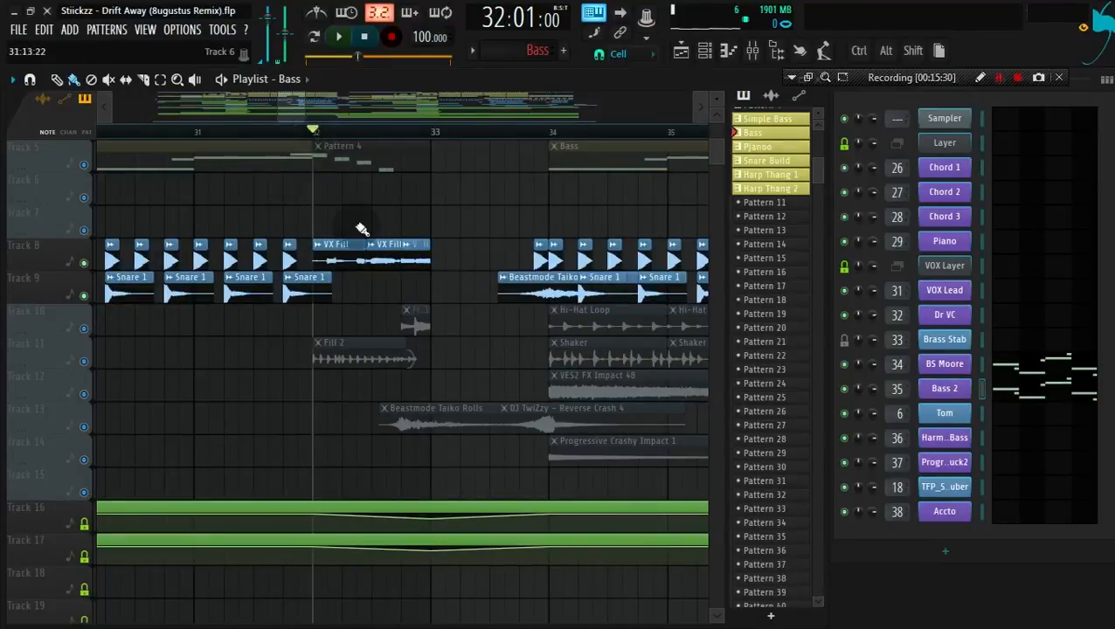
Audition the VX Fill clips from bar 32.
key("space")
key("space")
scroll(351, 276, "up", 2)
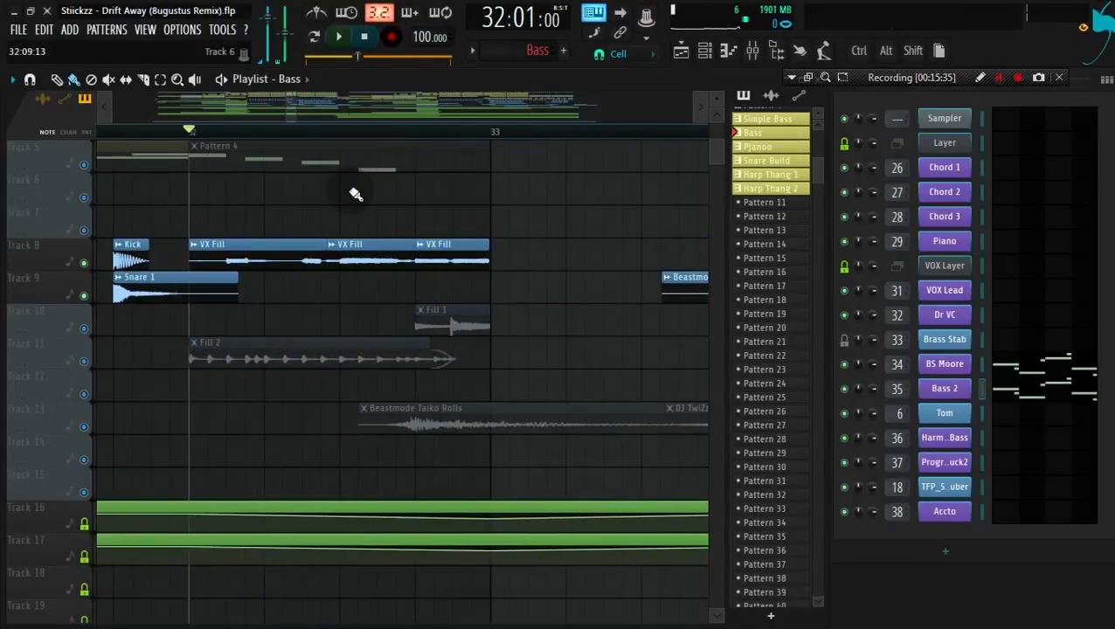
Unmute playlist tracks 10 and 11 and audition Fill 1 and Fill 2 with the VX Fill from bar 32.
scroll(127, 347, "down", 4)
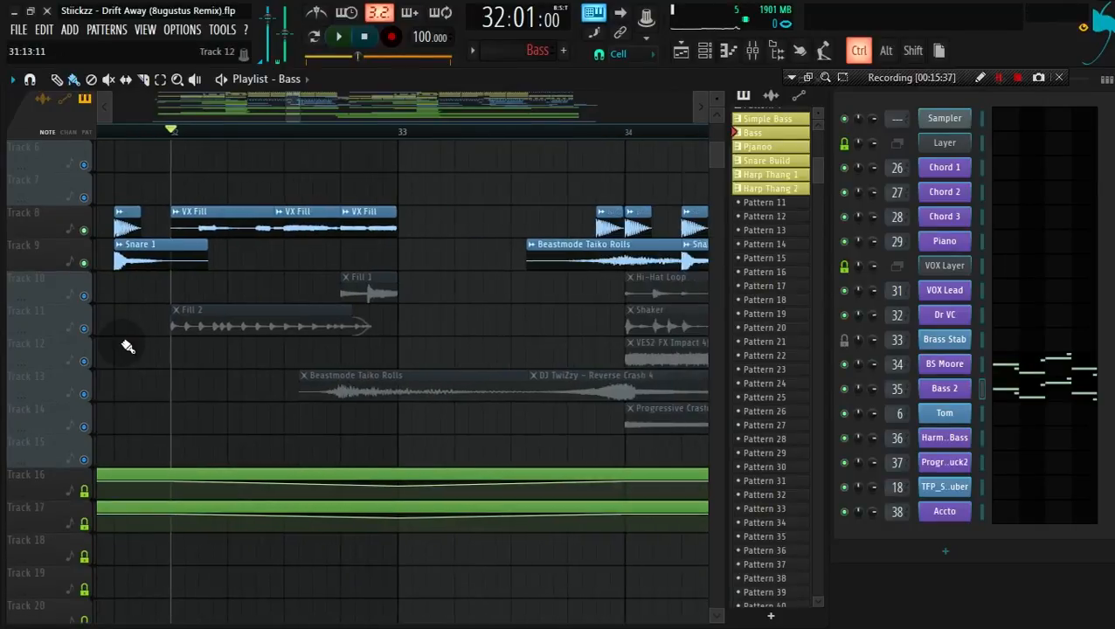
scroll(100, 343, "up", 2)
scroll(163, 328, "up", 1)
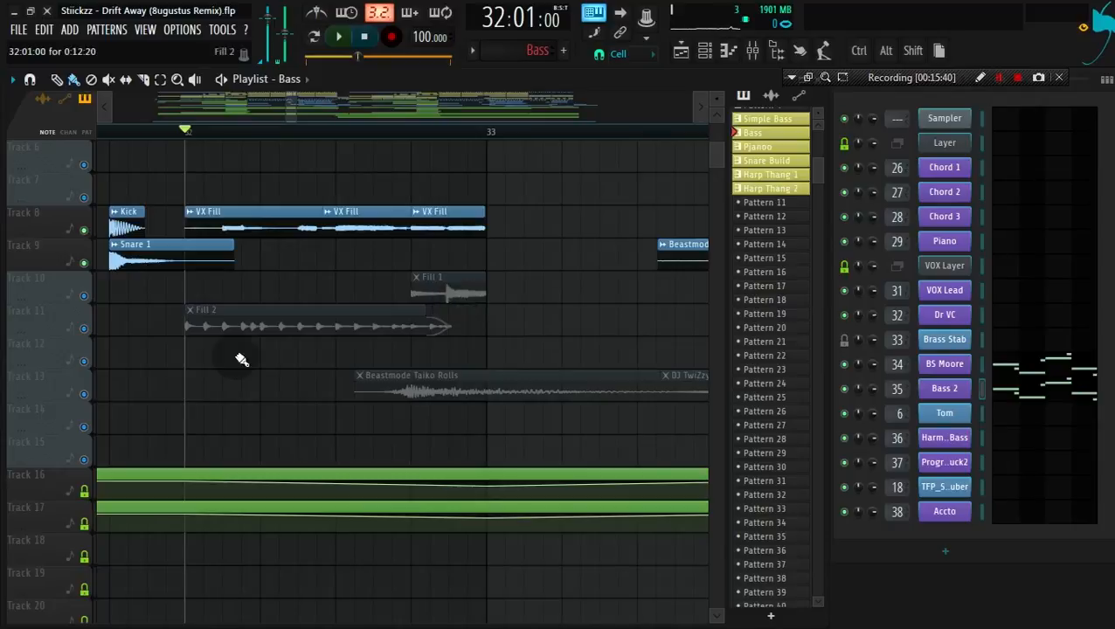
left_click_drag(89, 332, 88, 303)
key("space")
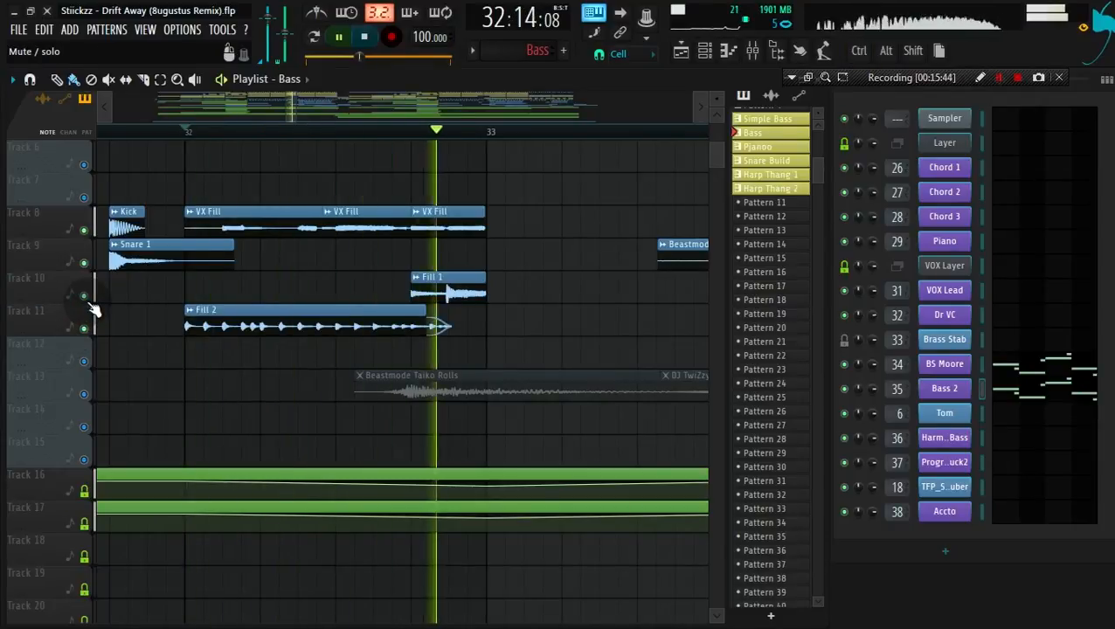
key("space")
Solo playlist track 13 and play its Beastmode Taiko Rolls and DJ TwiZzy Reverse Crash 4 clips.
scroll(99, 321, "down", 3)
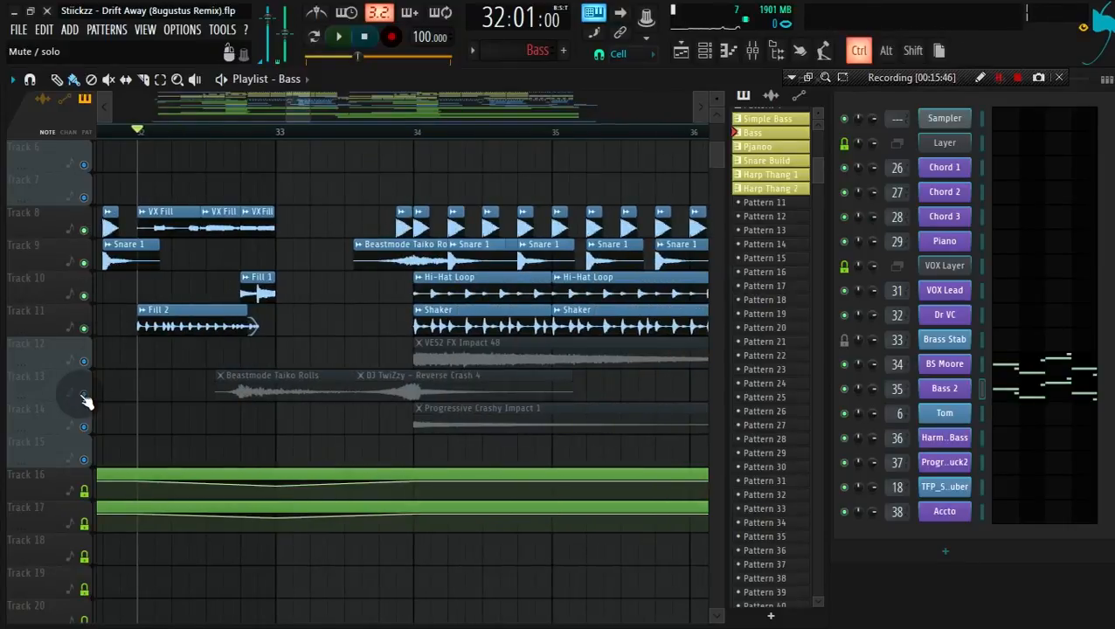
left_click(84, 397, "ctrl")
scroll(269, 393, "up", 2)
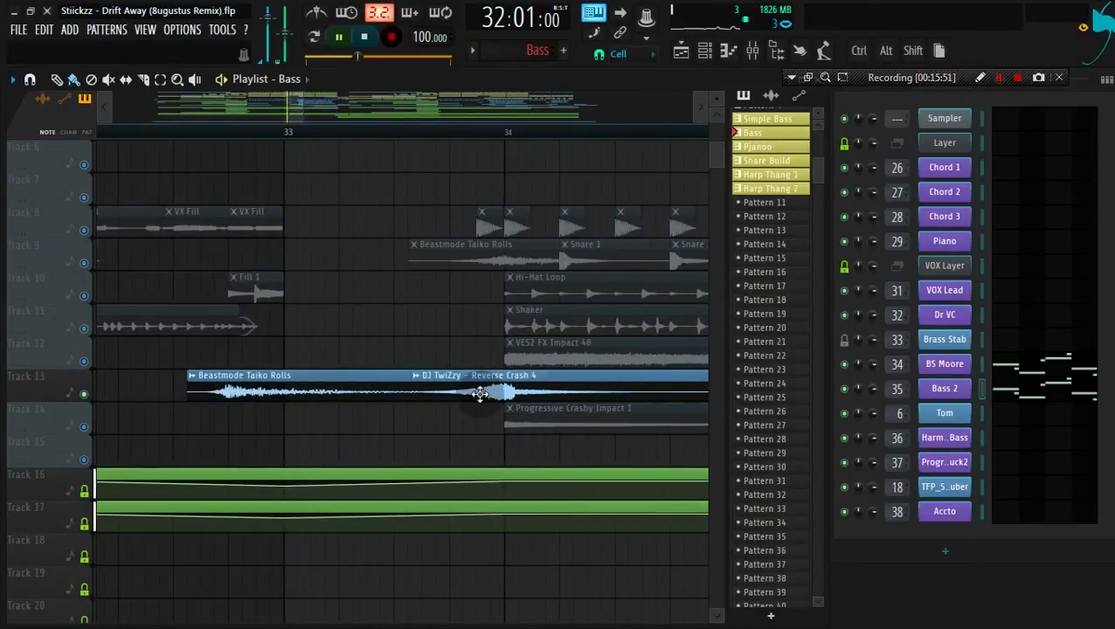
key("space")
left_click(231, 143)
key("space")
right_click(250, 154)
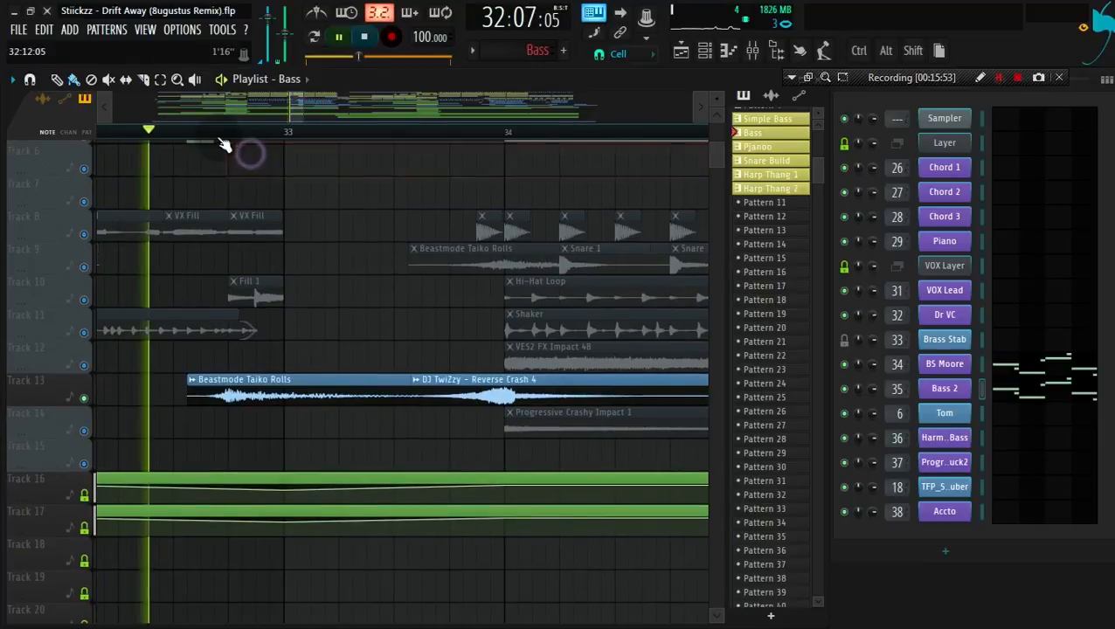
key("space")
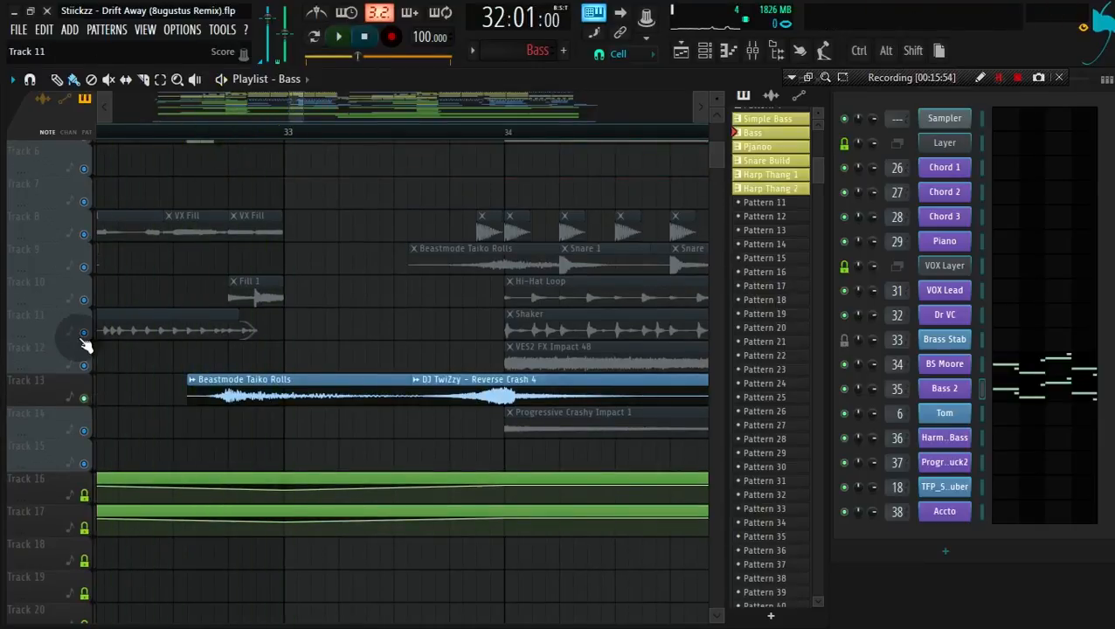
Unmute playlist tracks 8 to 12 and audition the drop's second-half drums with hi-hat and shaker loops from bar 34.
left_click(84, 333)
left_click(84, 366)
left_click(84, 299)
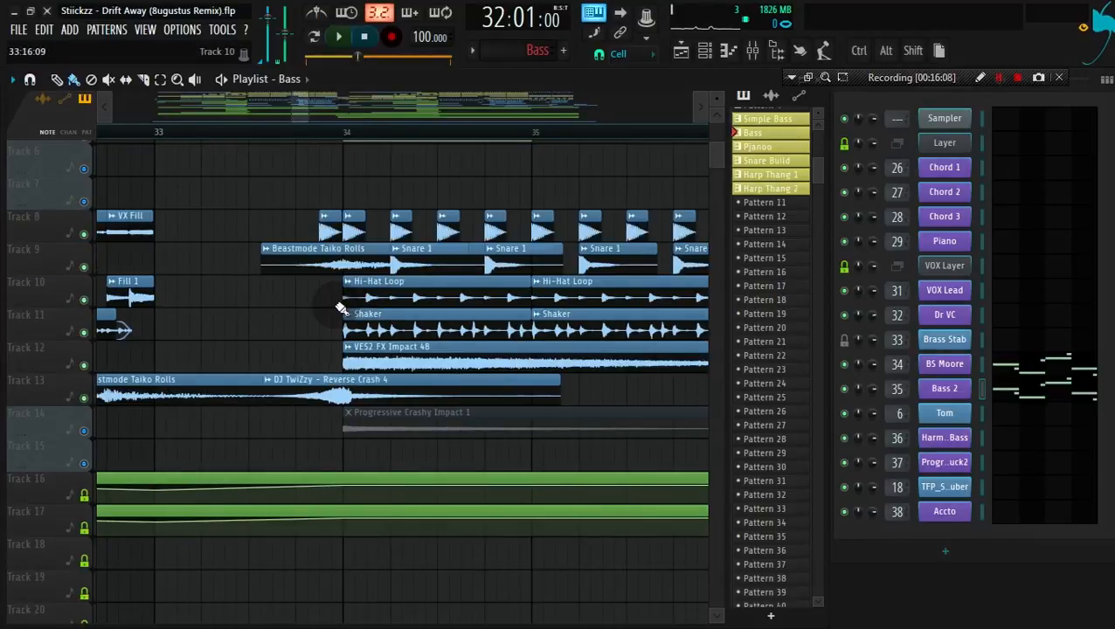
scroll(342, 308, "down", 5)
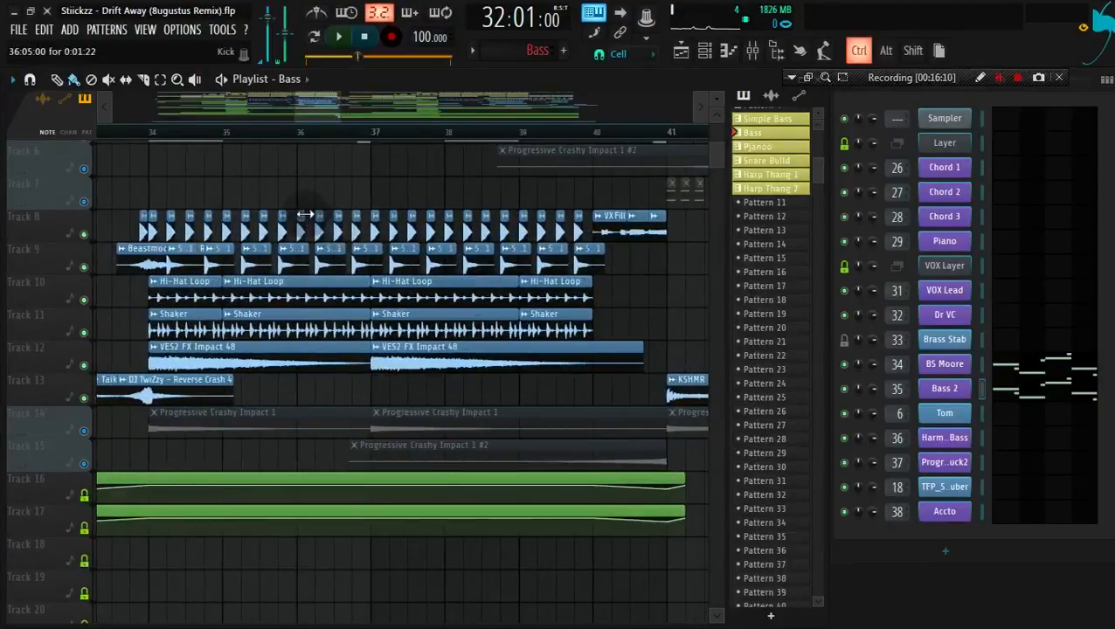
scroll(333, 226, "up", 4)
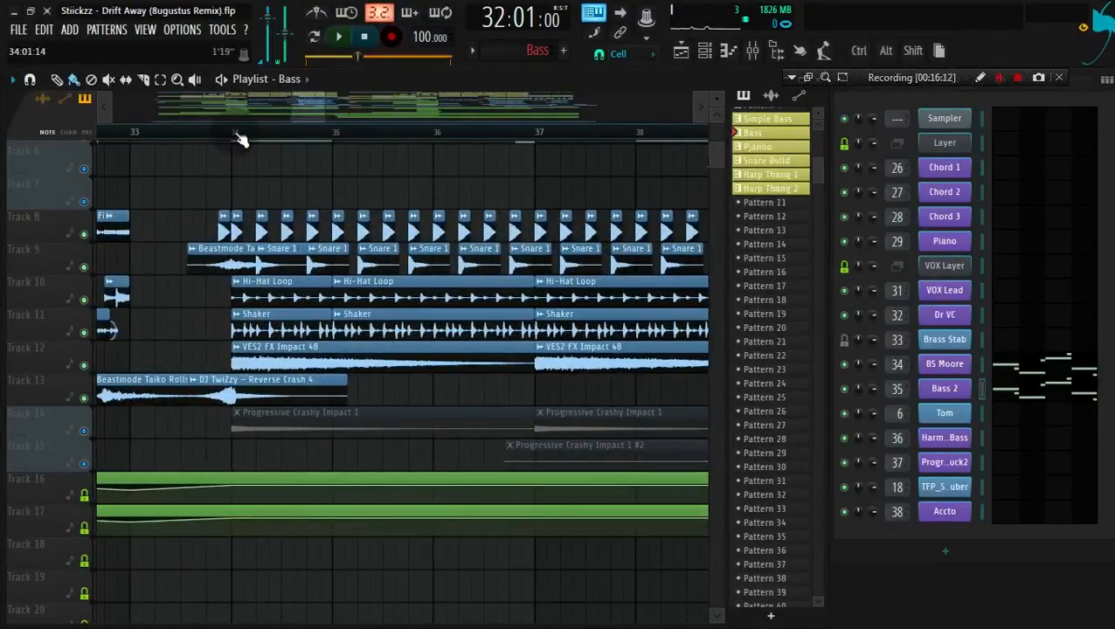
key("space")
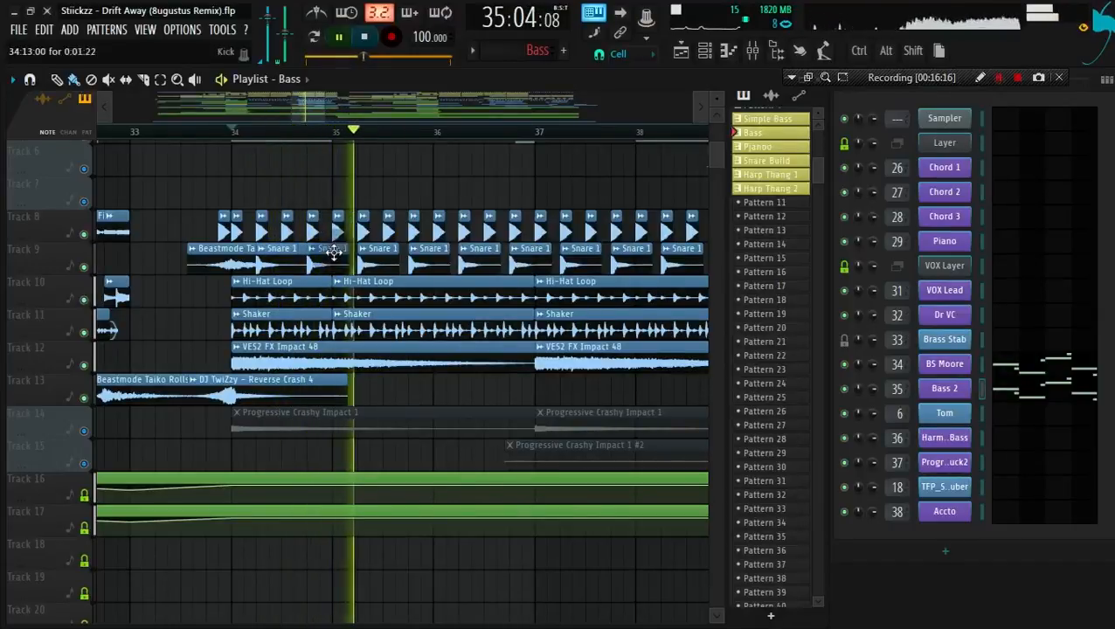
scroll(524, 315, "down", 3)
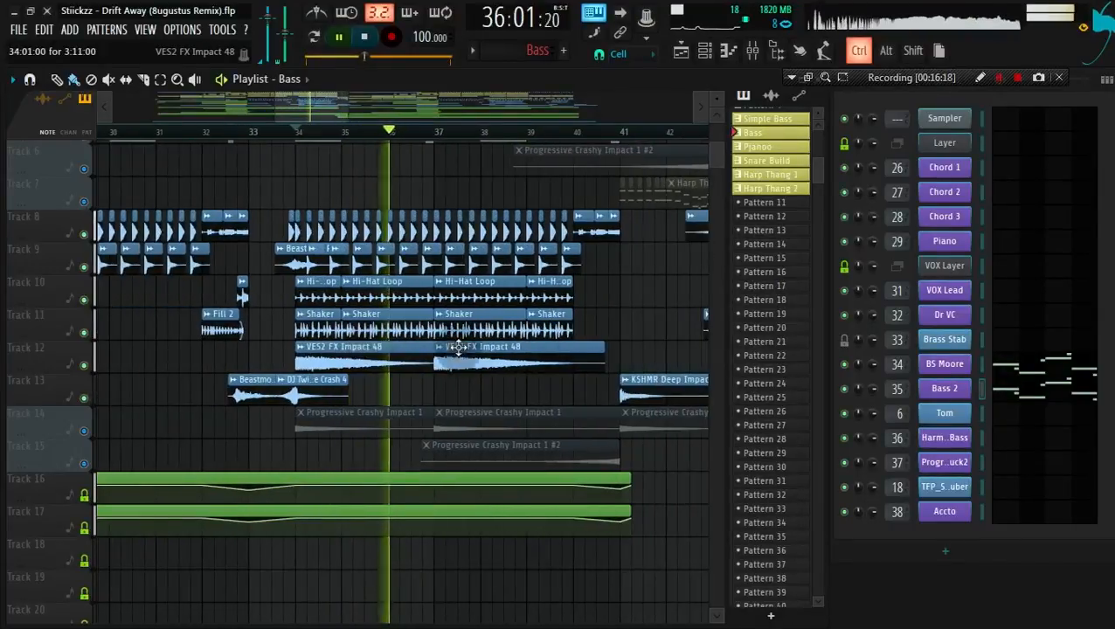
key("space")
Audition the VX Fill ending the drop from bar 40.
scroll(667, 294, "up", 4)
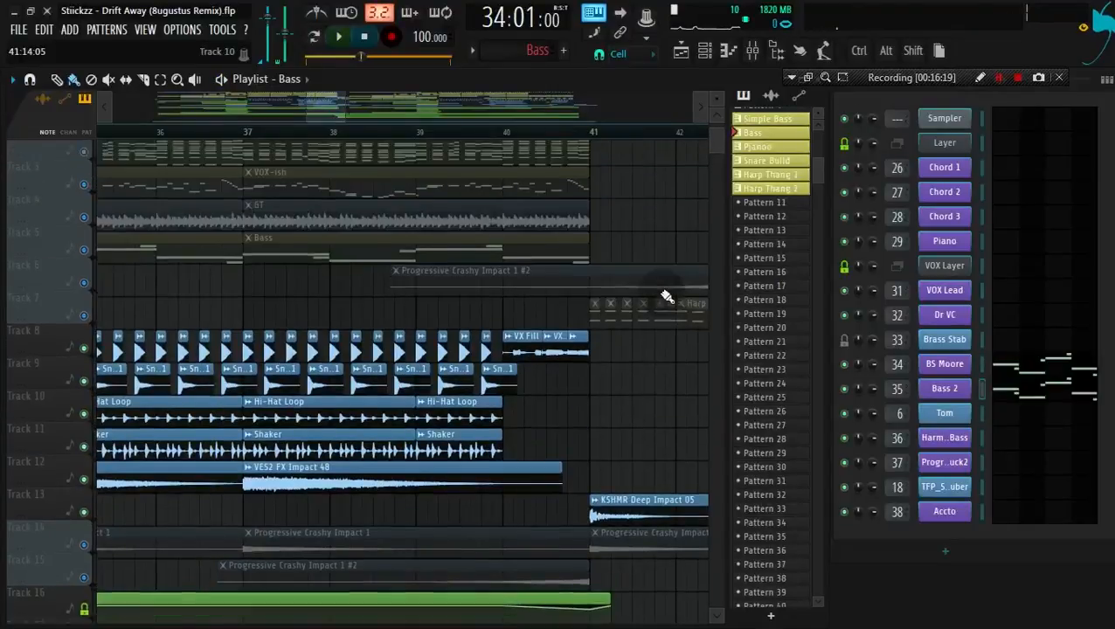
left_click(513, 138)
key("space")
key("space")
Solo playlist track 7 and audition the Harp Thang 1 clips from bar 41.
scroll(299, 306, "down", 2)
scroll(300, 306, "up", 2)
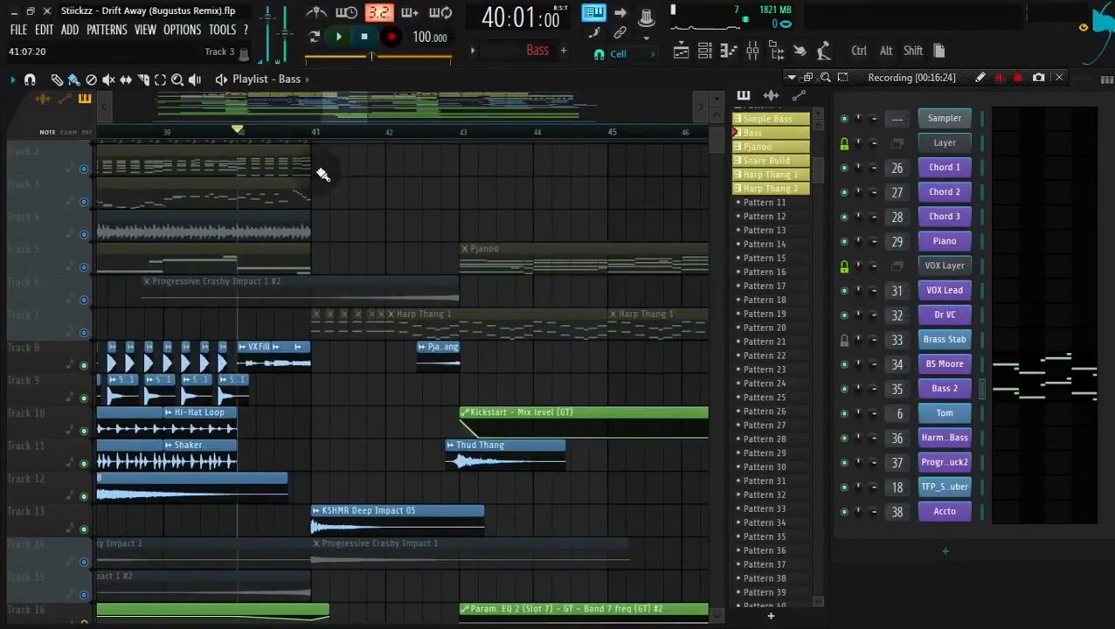
scroll(349, 263, "down", 2)
scroll(218, 279, "down", 4)
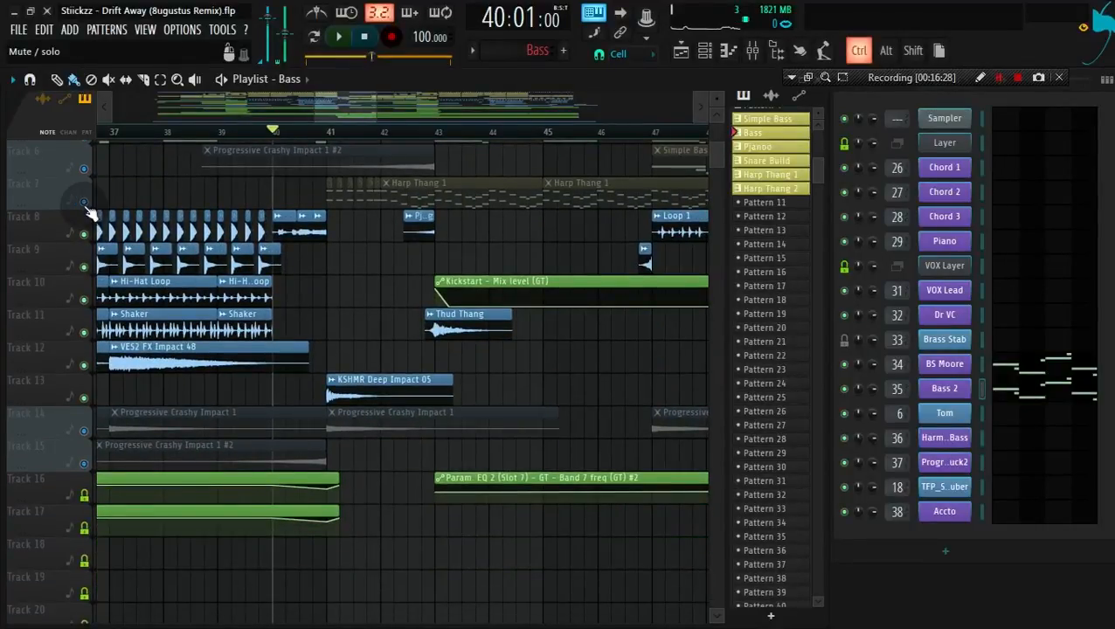
left_click(86, 207, "ctrl")
scroll(323, 217, "up", 6)
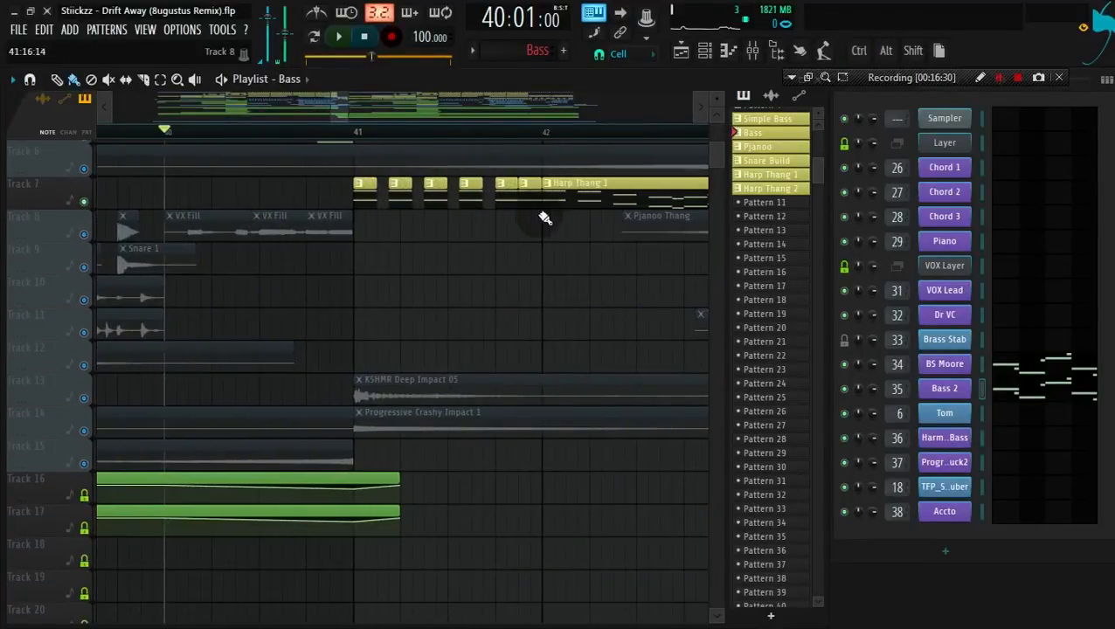
scroll(455, 216, "down", 2)
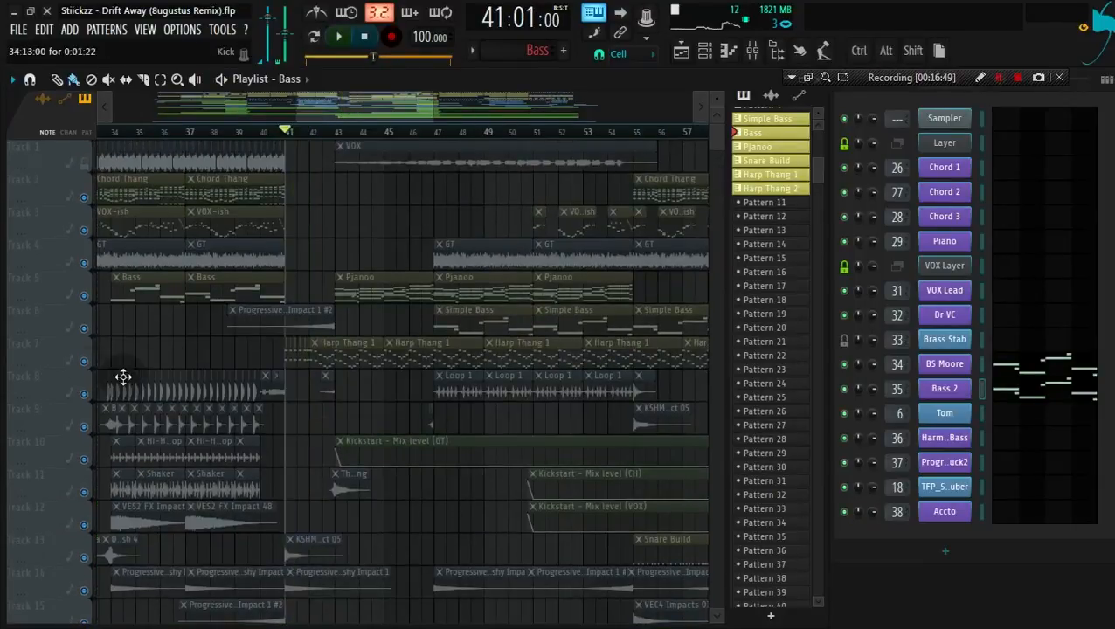
left_click(82, 361, "ctrl")
key("space")
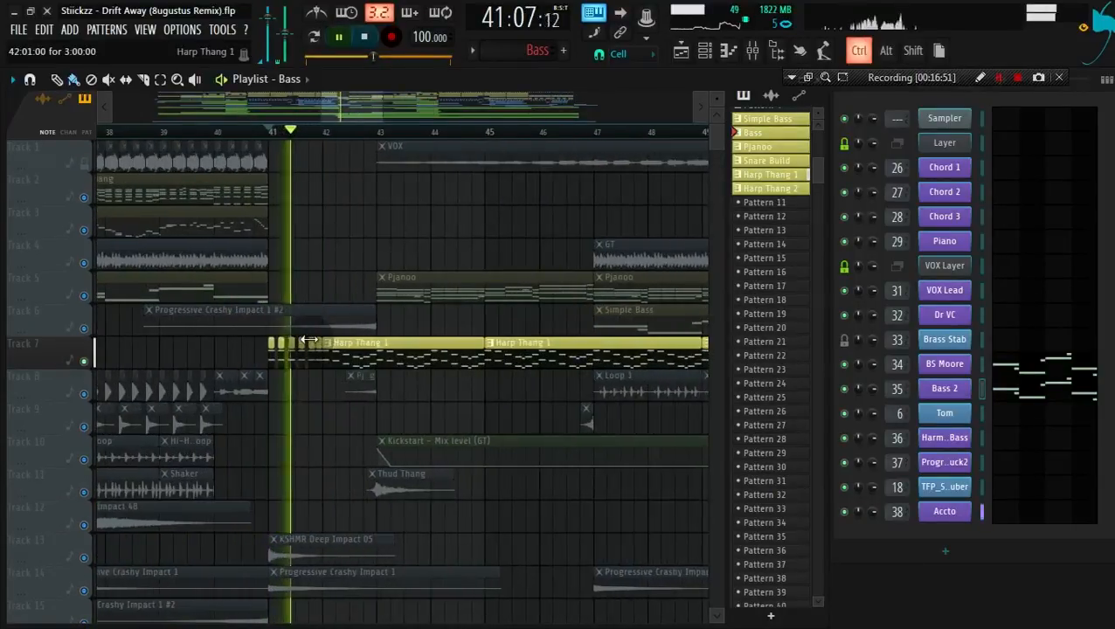
scroll(309, 340, "up", 2)
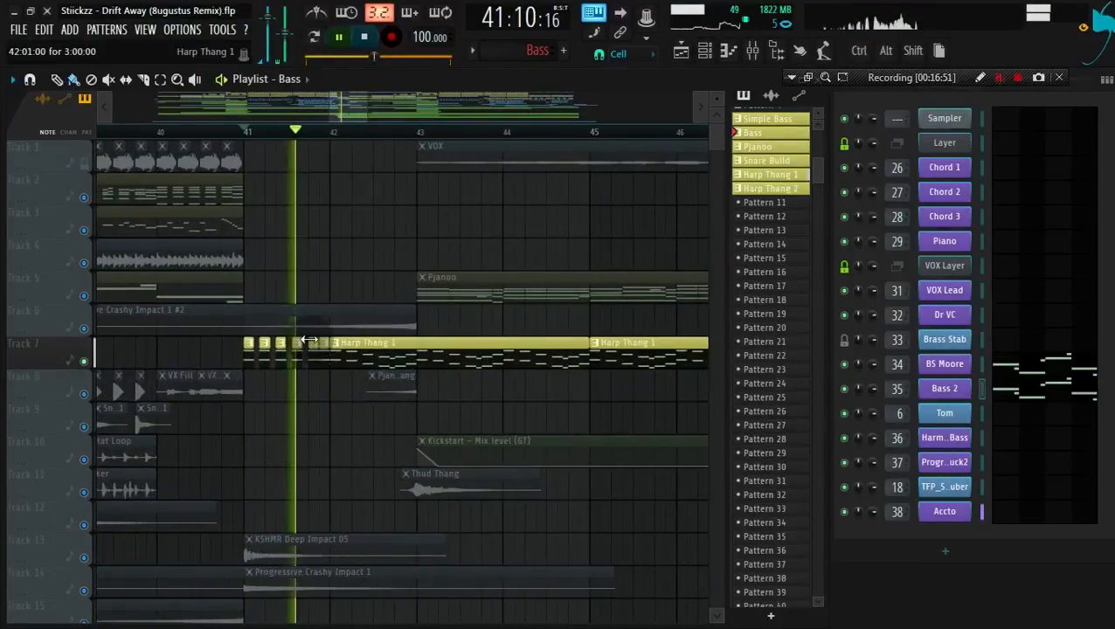
Select the Harp Thang 1 pattern, inspect its Accto instrument and replay the harp part from bar 41.
left_click(512, 349)
key("space")
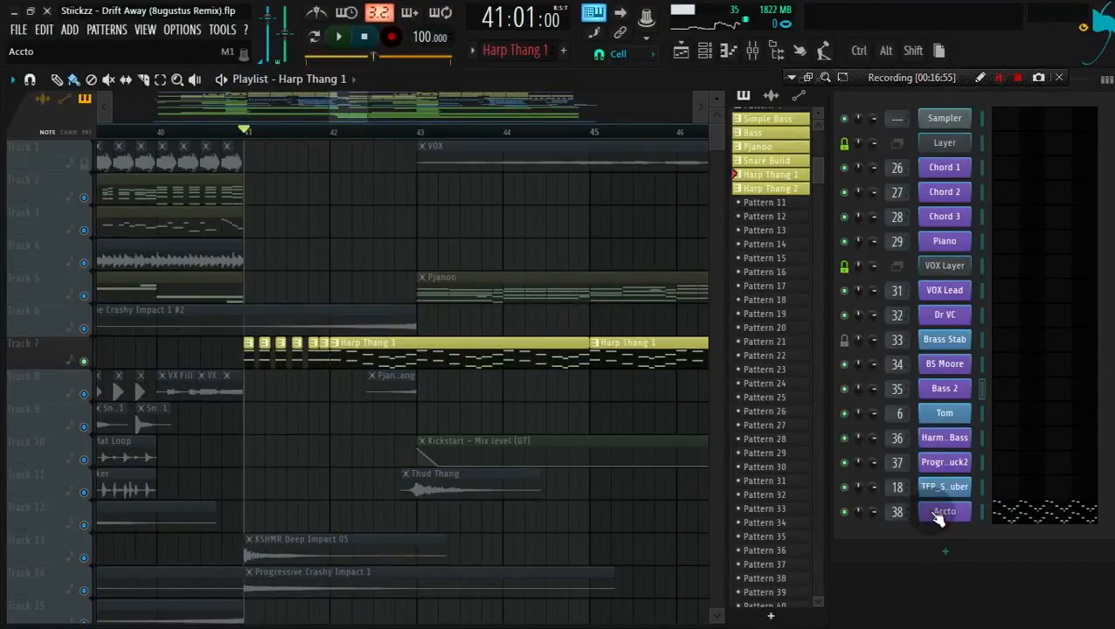
left_click(942, 513)
left_click(932, 121)
key("space")
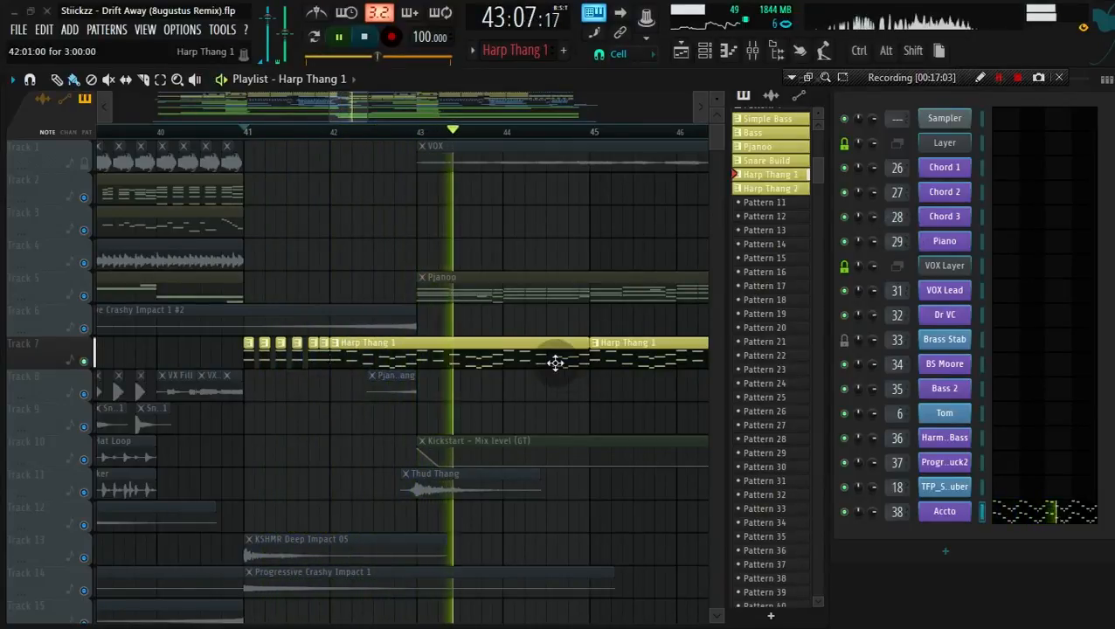
key("space")
Unmute playlist track 30 and audition the rendered remix from bar 41.
scroll(367, 262, "down", 4)
scroll(371, 264, "down", 3)
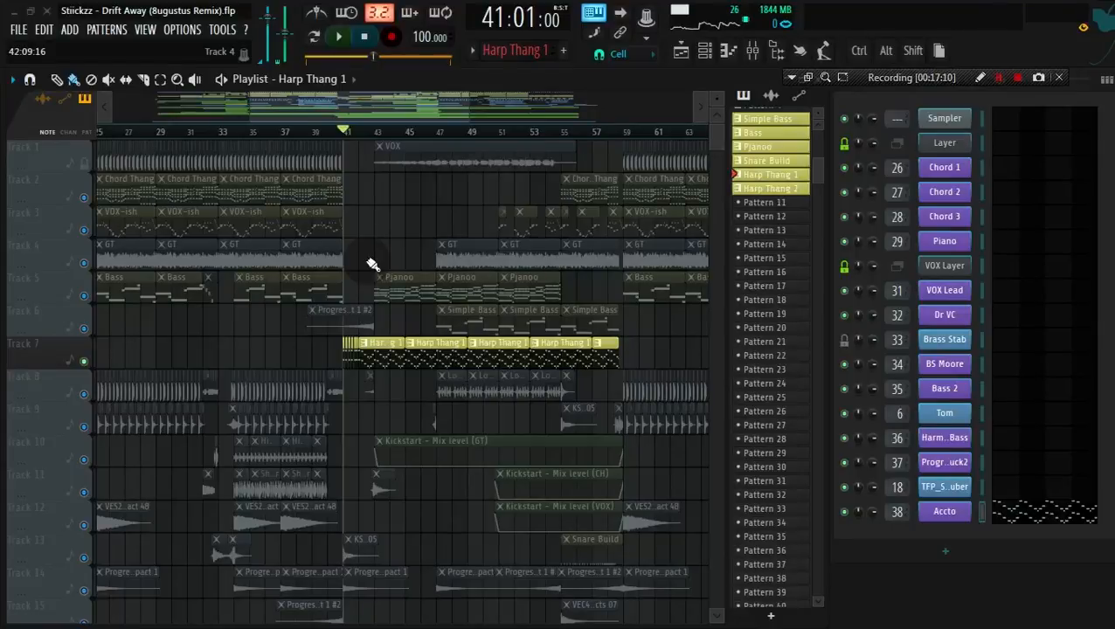
scroll(373, 264, "down", 7)
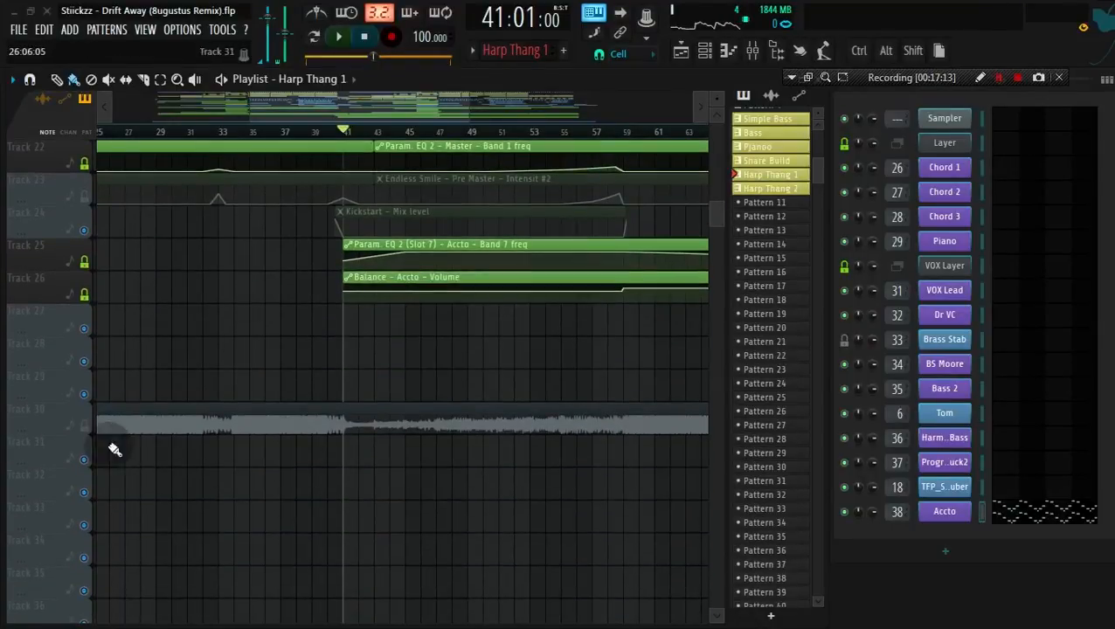
left_click(86, 432)
key("space")
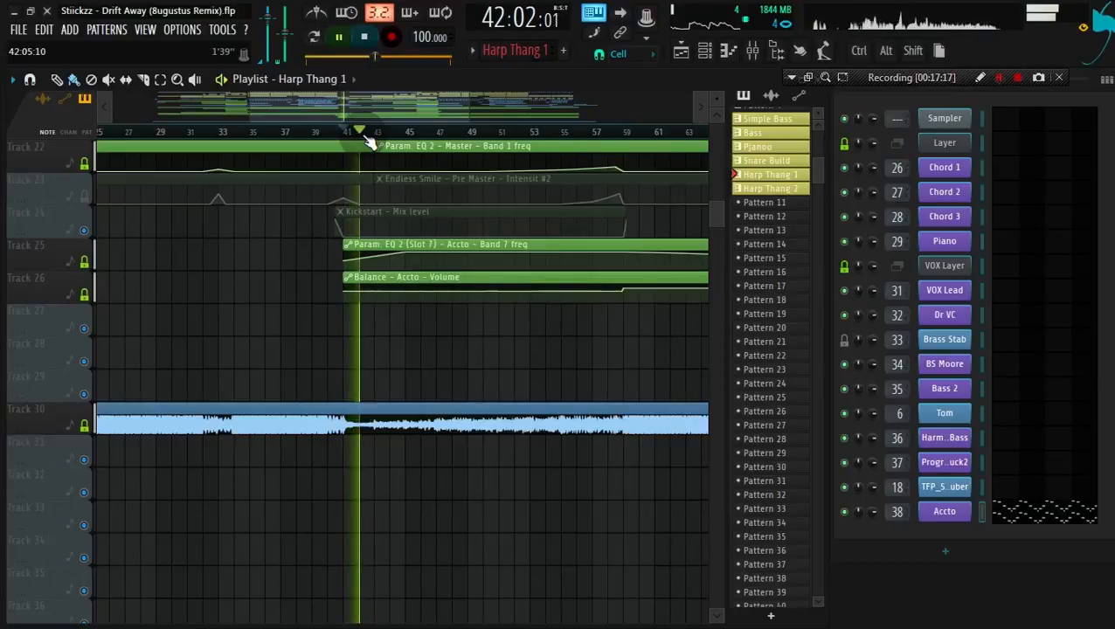
scroll(402, 411, "up", 7)
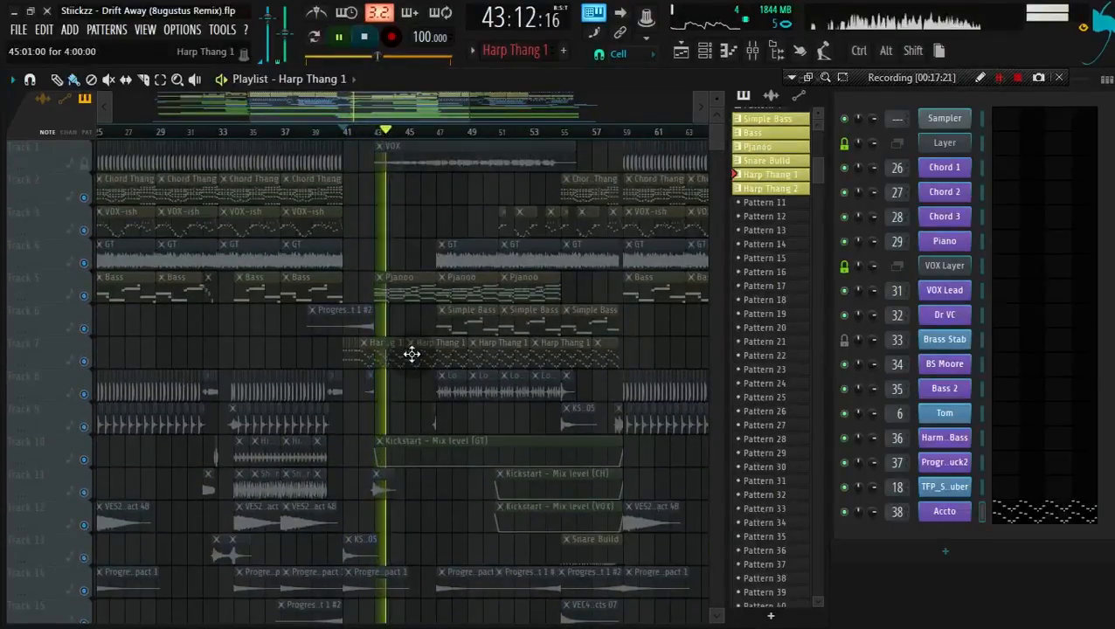
scroll(417, 358, "down", 5)
scroll(418, 357, "down", 1)
key("space")
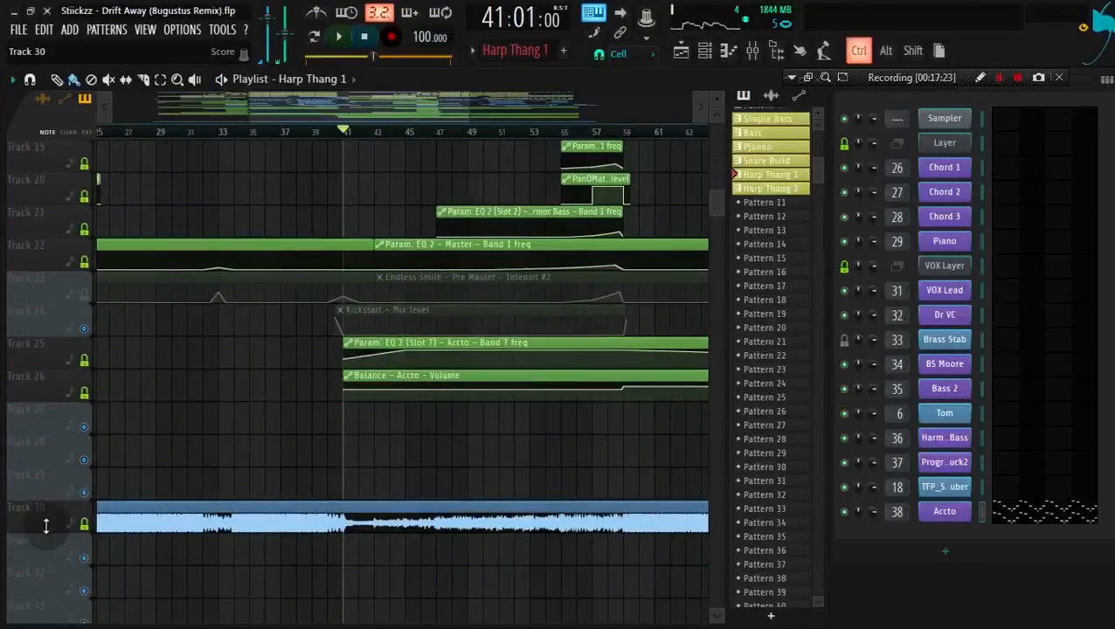
Unsolo playlist track 30 to bring the other tracks back, and mute the rendered remix on it.
left_click(86, 526, "ctrl")
scroll(209, 382, "up", 4)
scroll(206, 382, "down", 5)
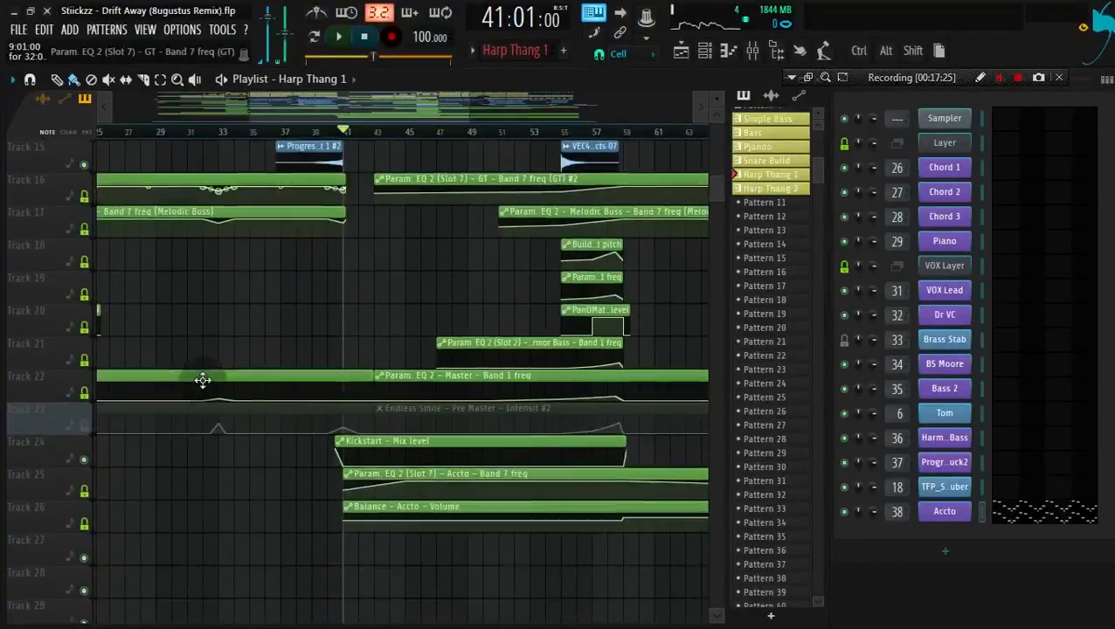
scroll(132, 402, "down", 1)
left_click(88, 392)
scroll(545, 381, "up", 5)
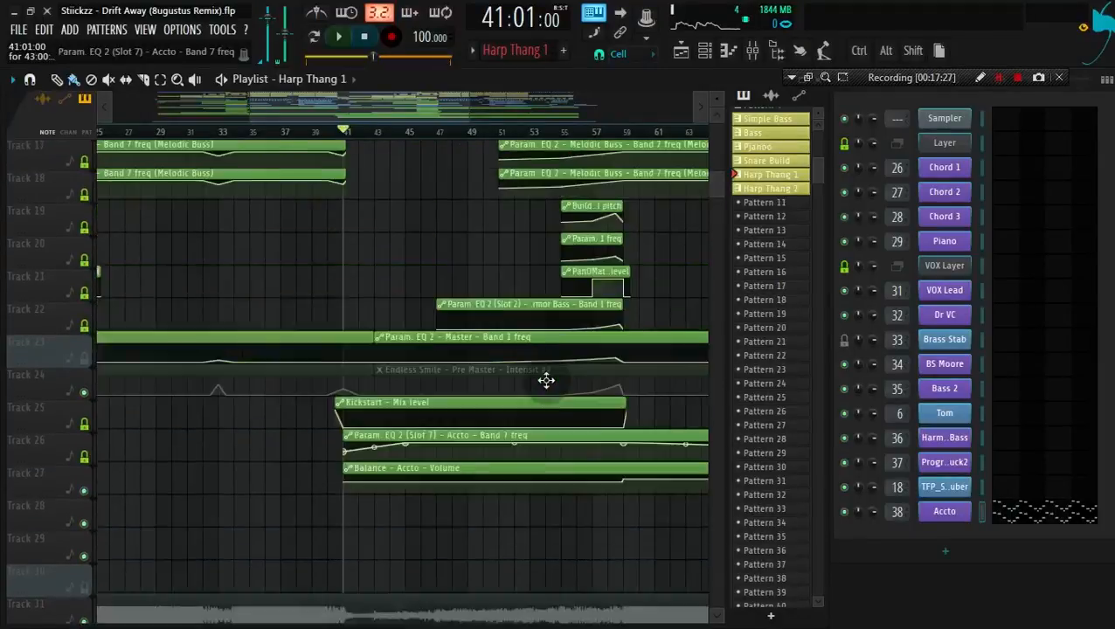
scroll(643, 216, "up", 2)
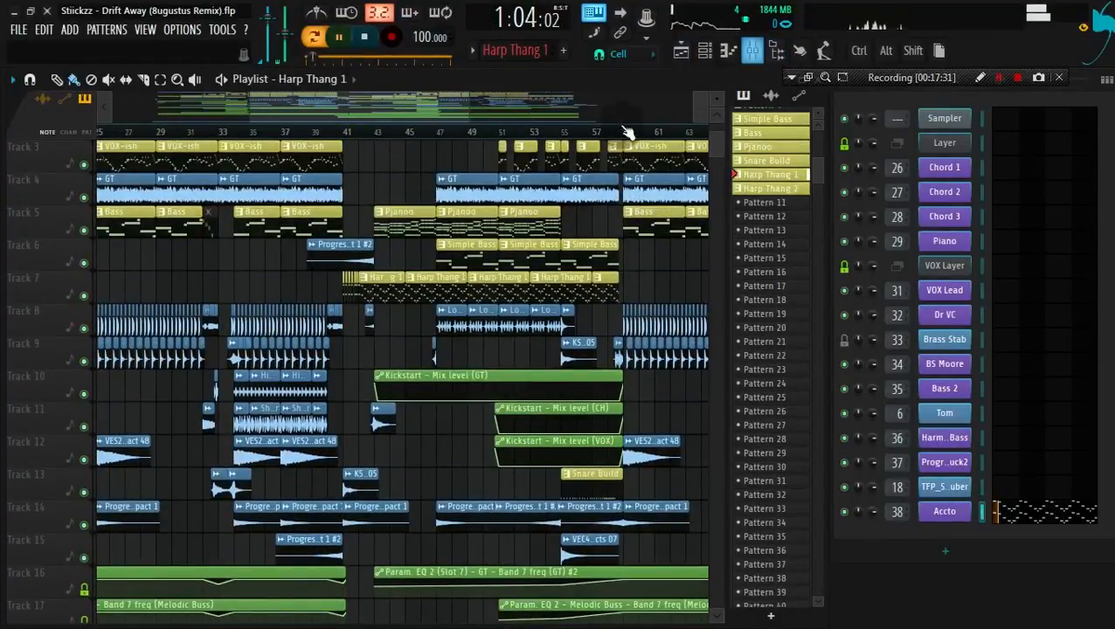
Audition the Harp Thang 1 pattern in pattern mode with the mixer open on the Accto insert.
left_click(471, 132)
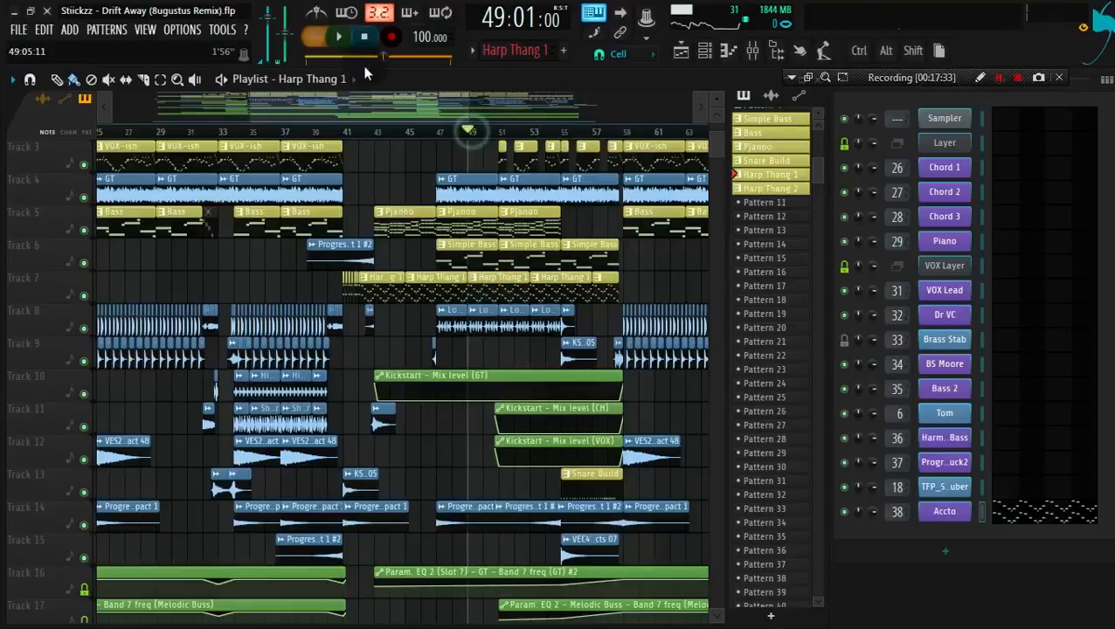
left_click(332, 45)
key("F9")
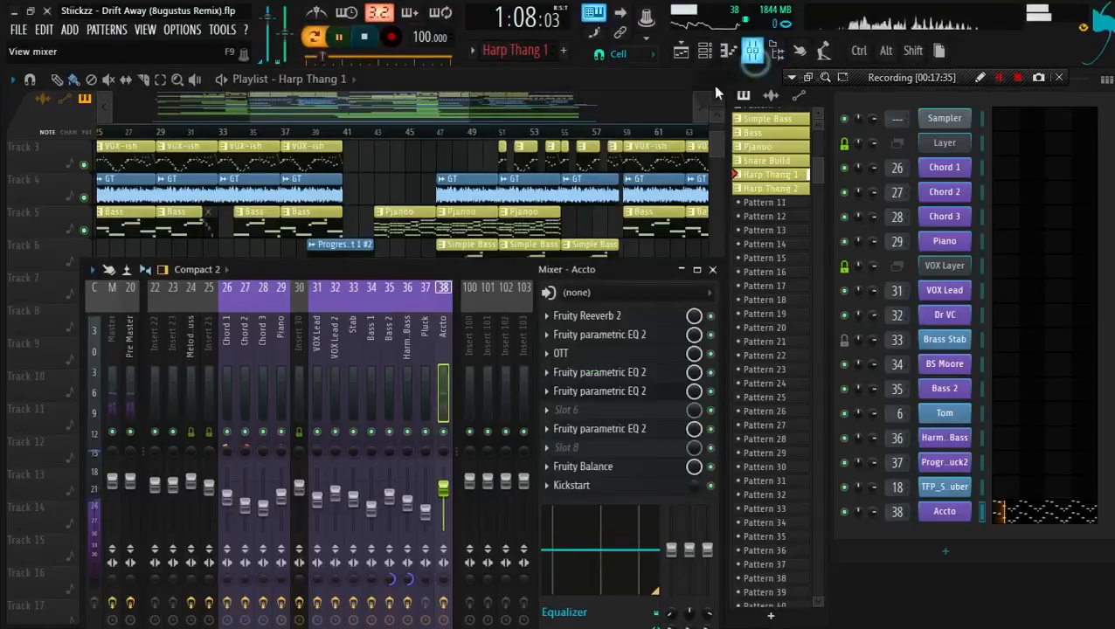
key("space")
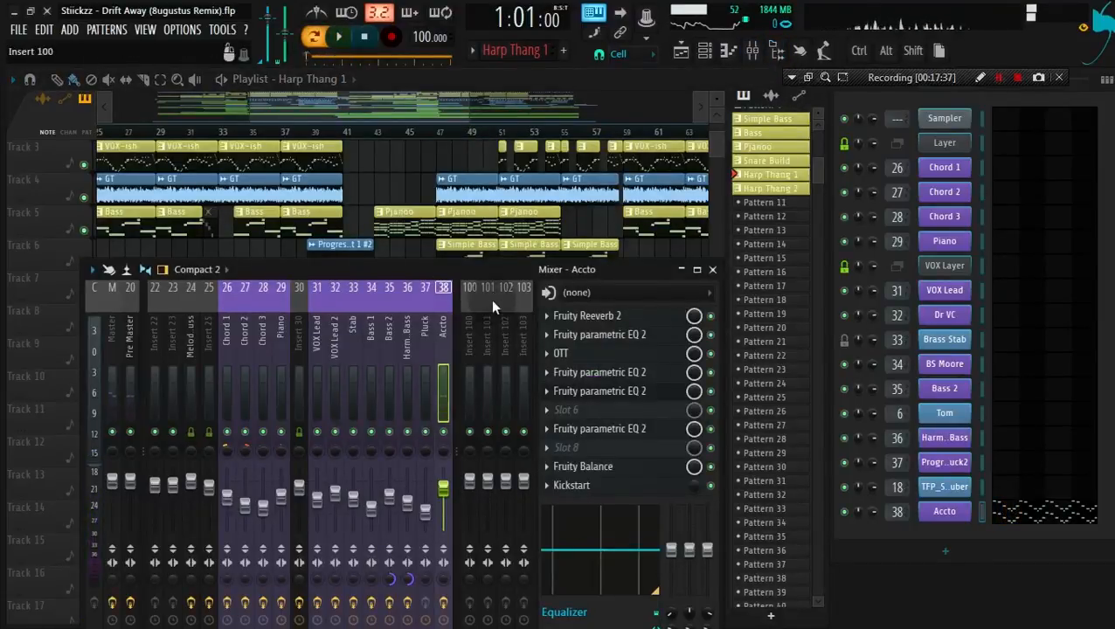
left_click_drag(477, 268, 481, 142)
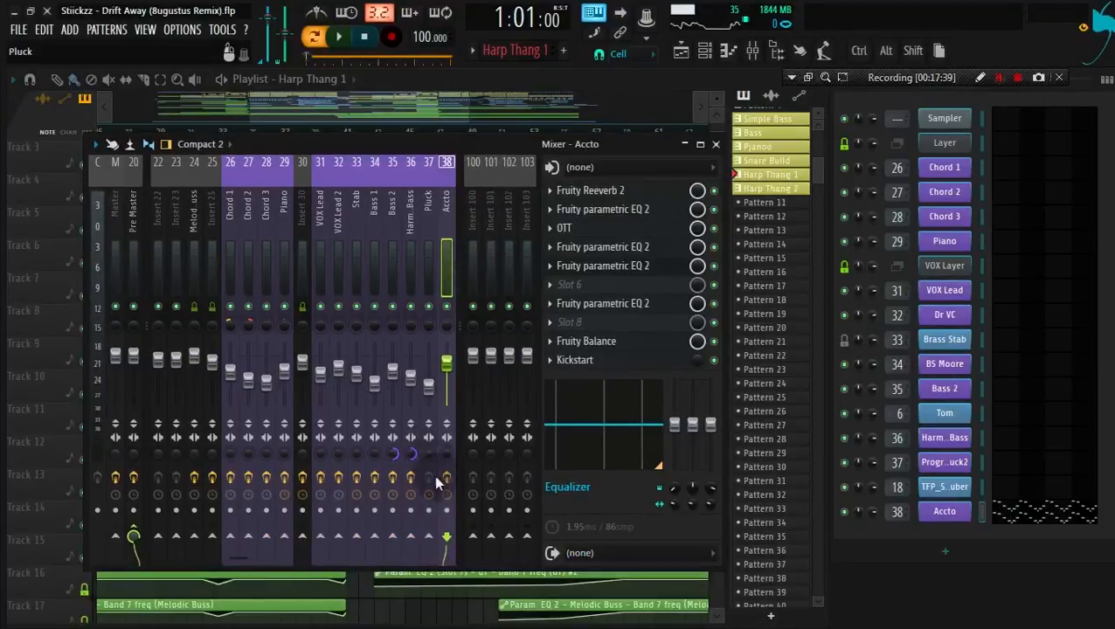
key("space")
key("space")
key("space")
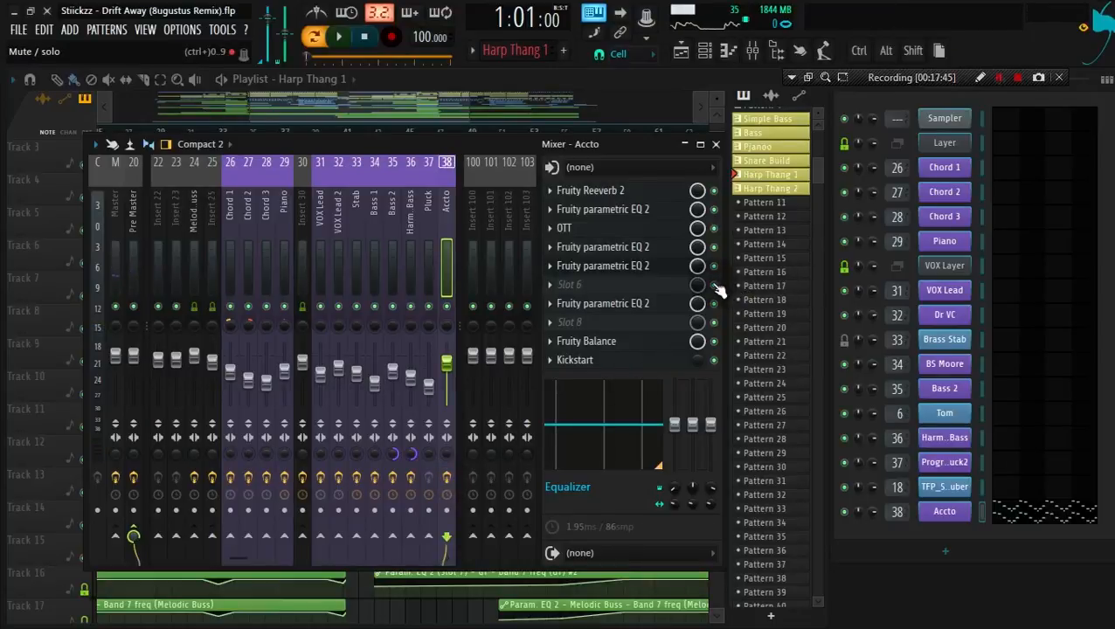
Inspect the Fruity Reeverb 2 and the slot 2 Fruity parametric EQ 2 settings on the Accto insert.
left_click(655, 199)
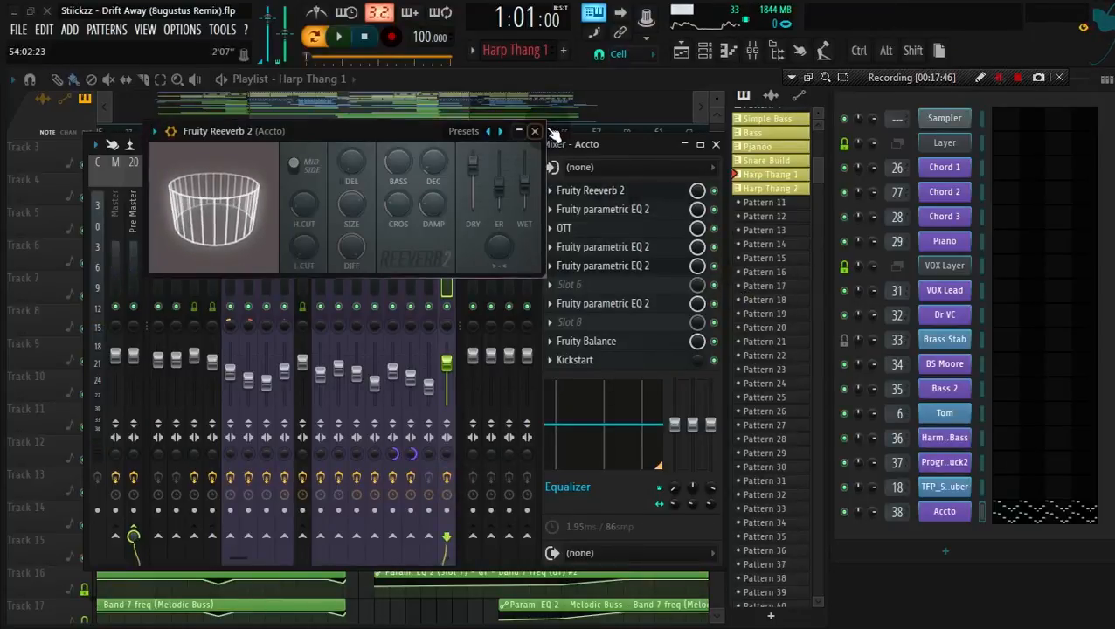
left_click(535, 129)
left_click(599, 209)
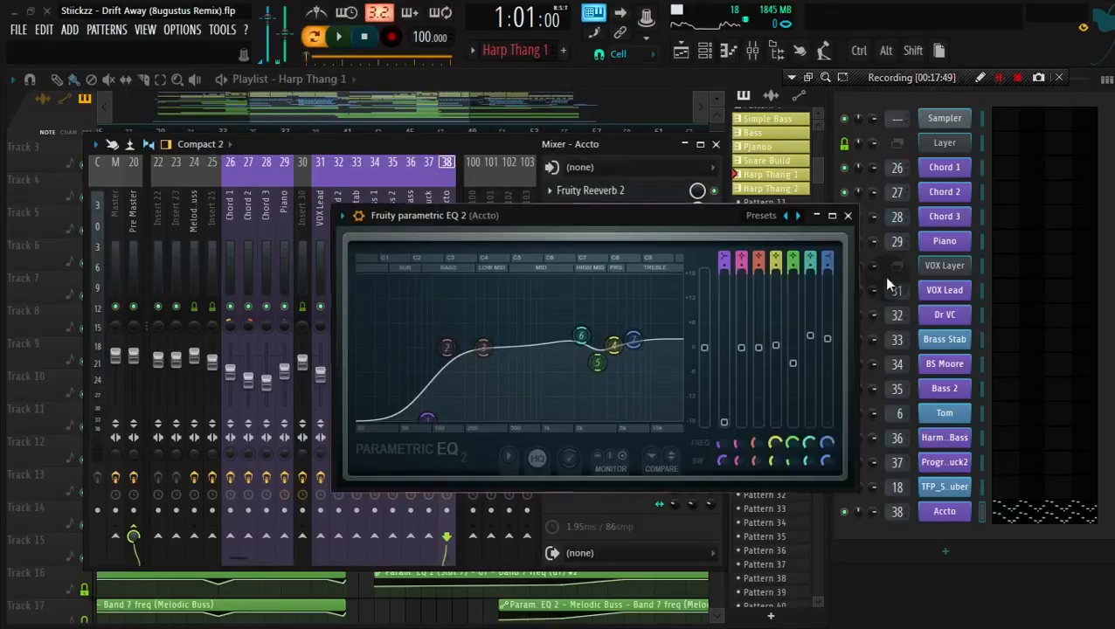
left_click(848, 216)
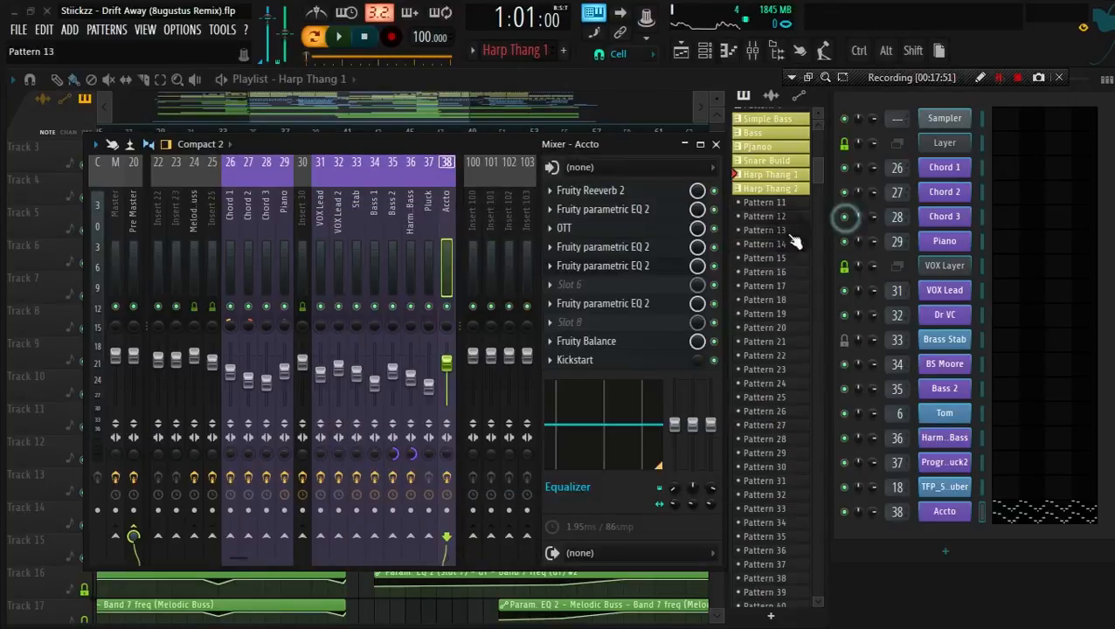
Inspect the OTT and the slot 4 Fruity parametric EQ 2 settings on the Accto insert.
left_click(633, 232)
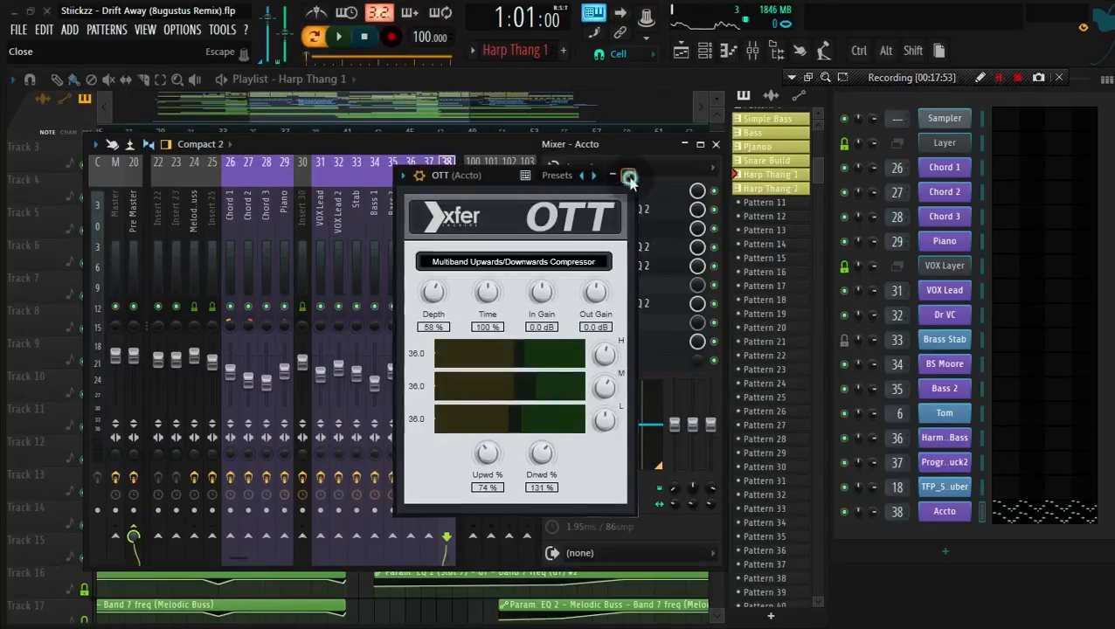
left_click(629, 177)
left_click(641, 250)
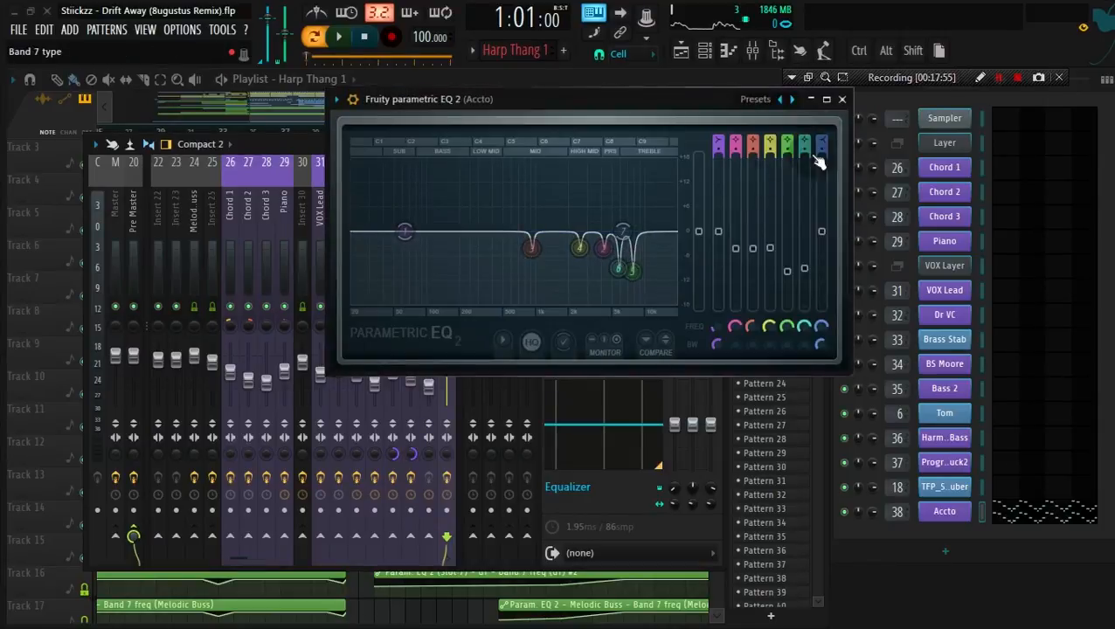
left_click(841, 102)
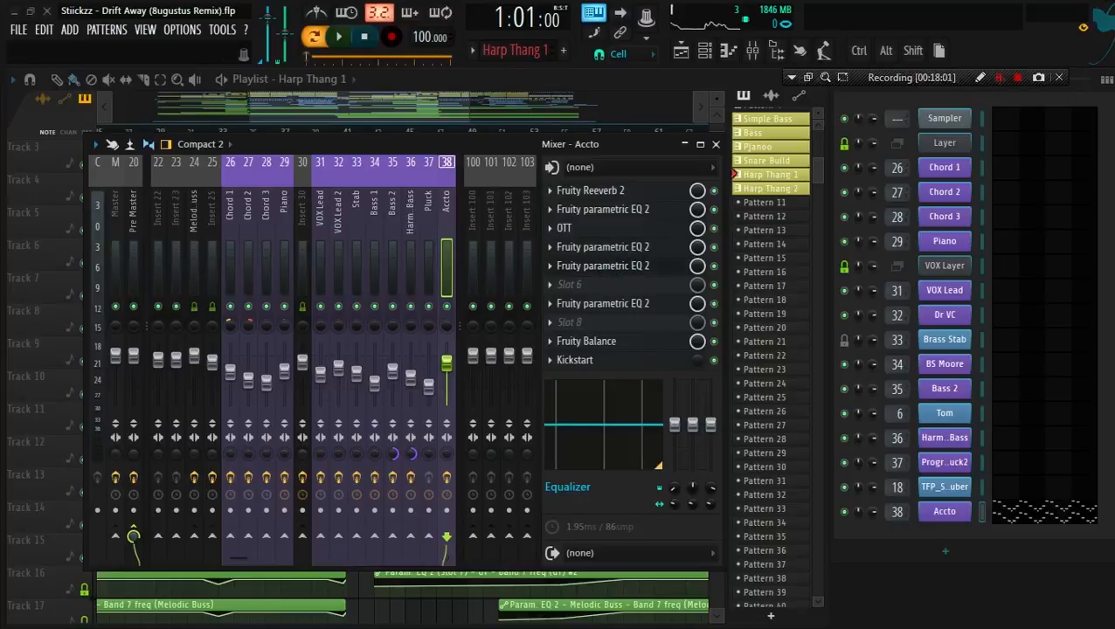
Inspect the slot 5 Fruity parametric EQ 2 and the Fruity Balance settings on the Accto insert.
left_click(620, 265)
left_click_drag(442, 122, 515, 123)
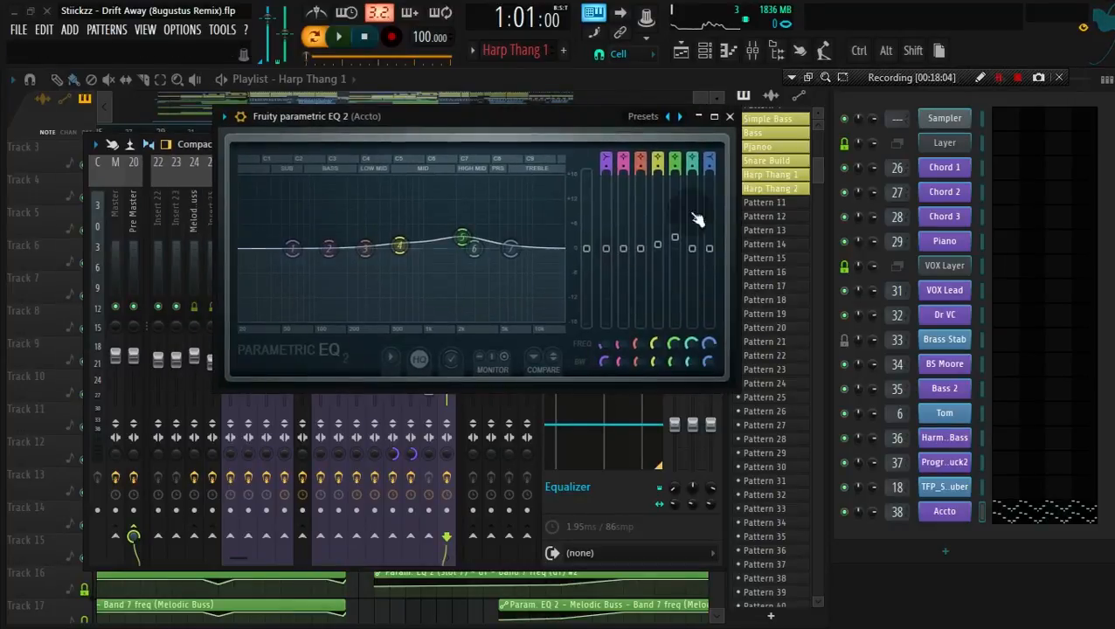
left_click(725, 115)
left_click(133, 227)
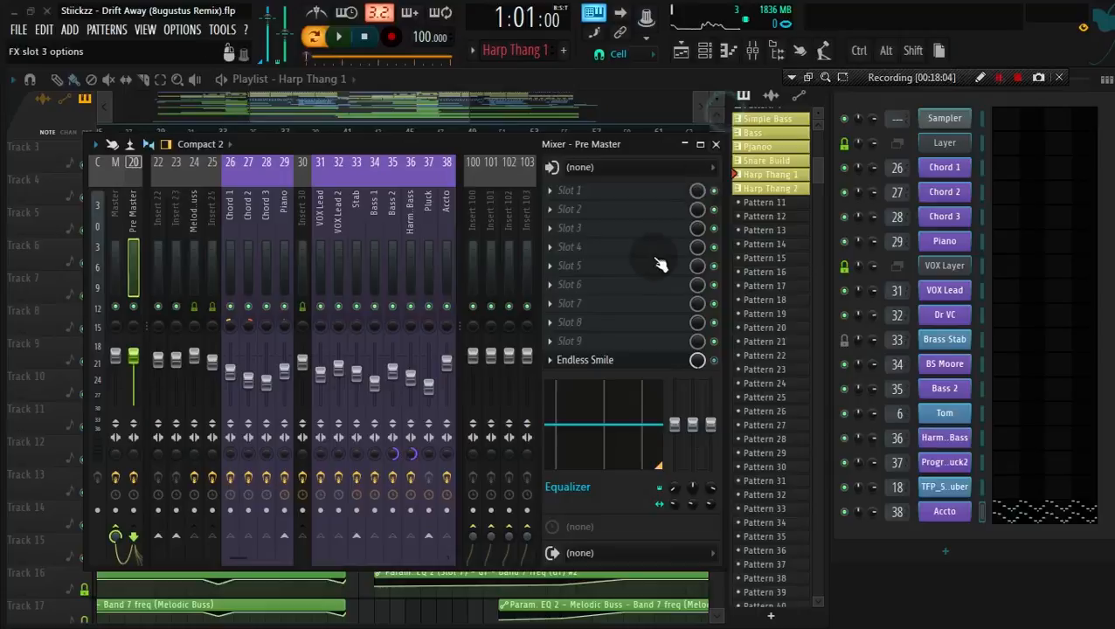
left_click(446, 249)
left_click(586, 340)
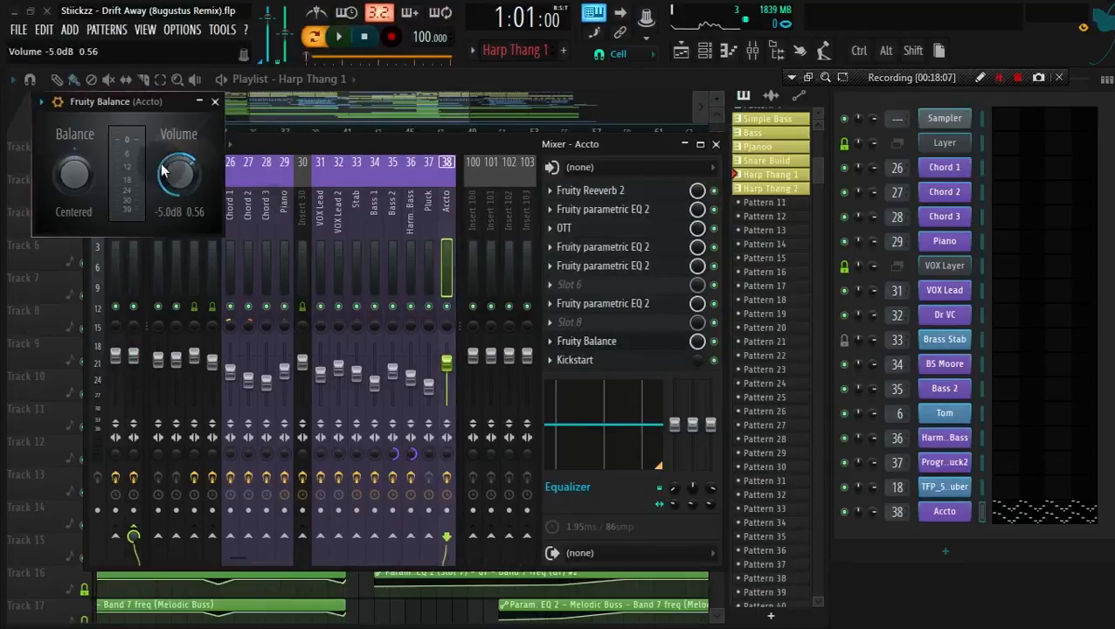
left_click(215, 102)
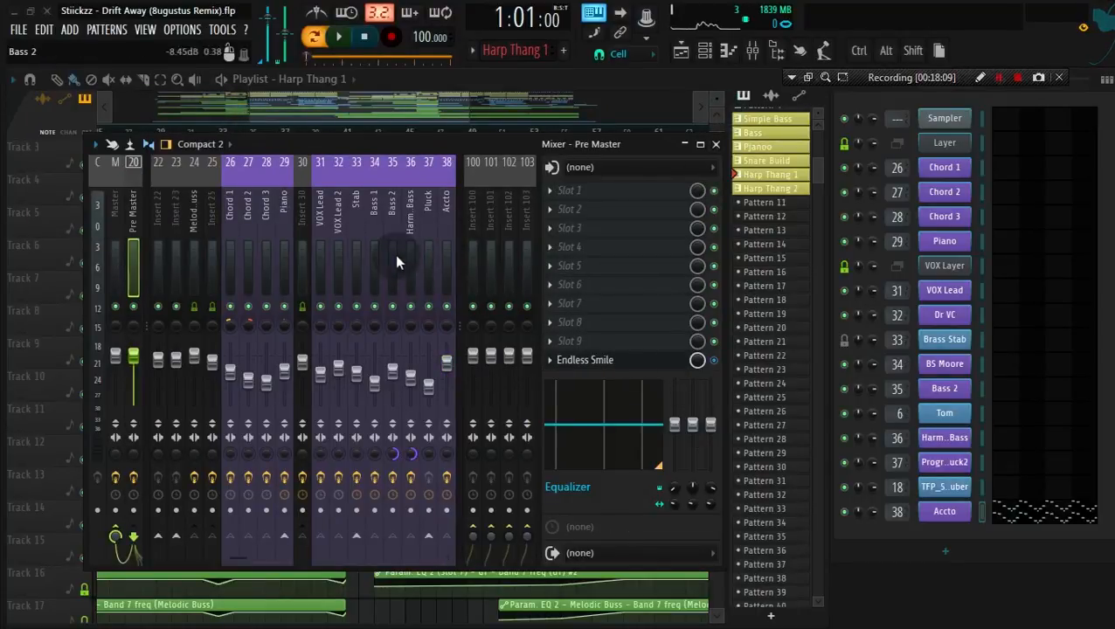
left_click(448, 259)
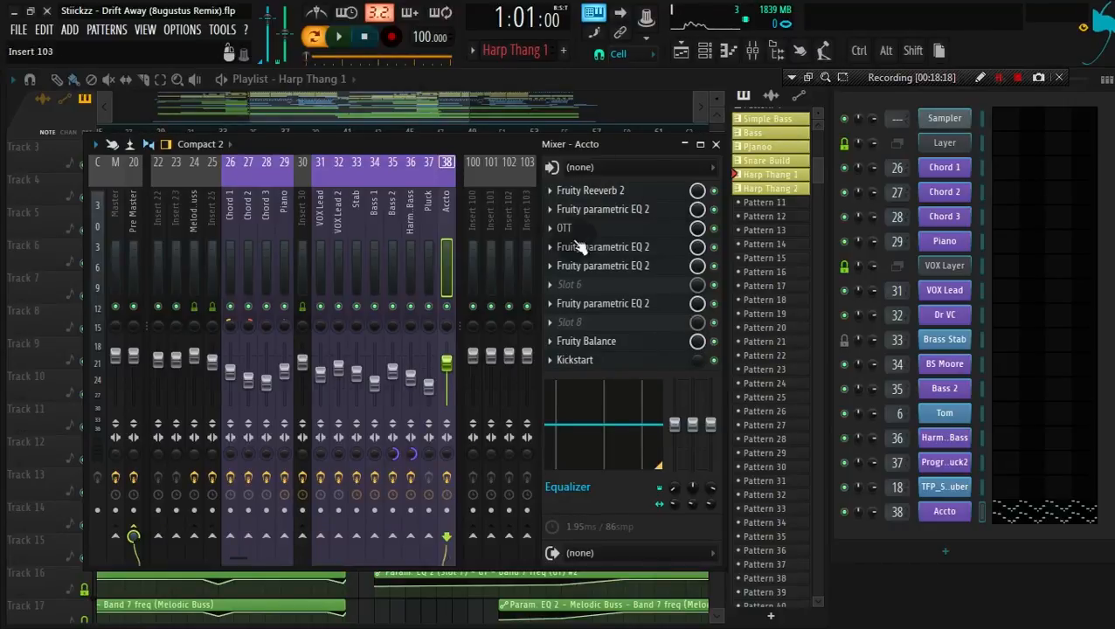
Solo playlist track 30 and play the rendered remix from about bar 63 in song mode.
left_click(432, 102)
scroll(505, 224, "down", 5)
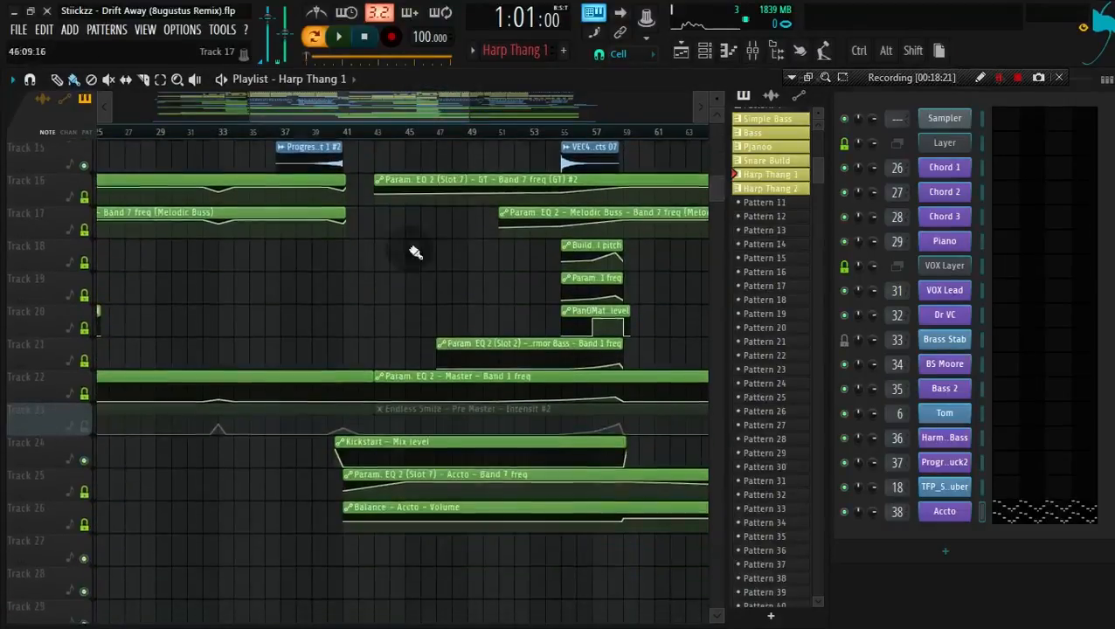
scroll(412, 252, "down", 7)
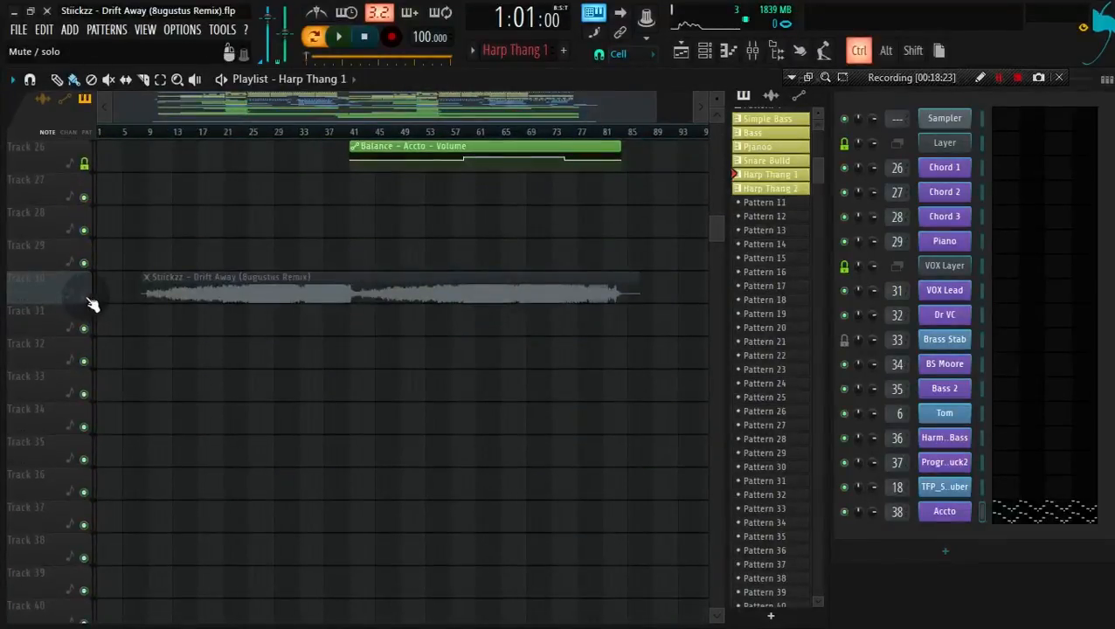
left_click(84, 295, "ctrl")
scroll(511, 294, "up", 4)
left_click(423, 135)
key("space")
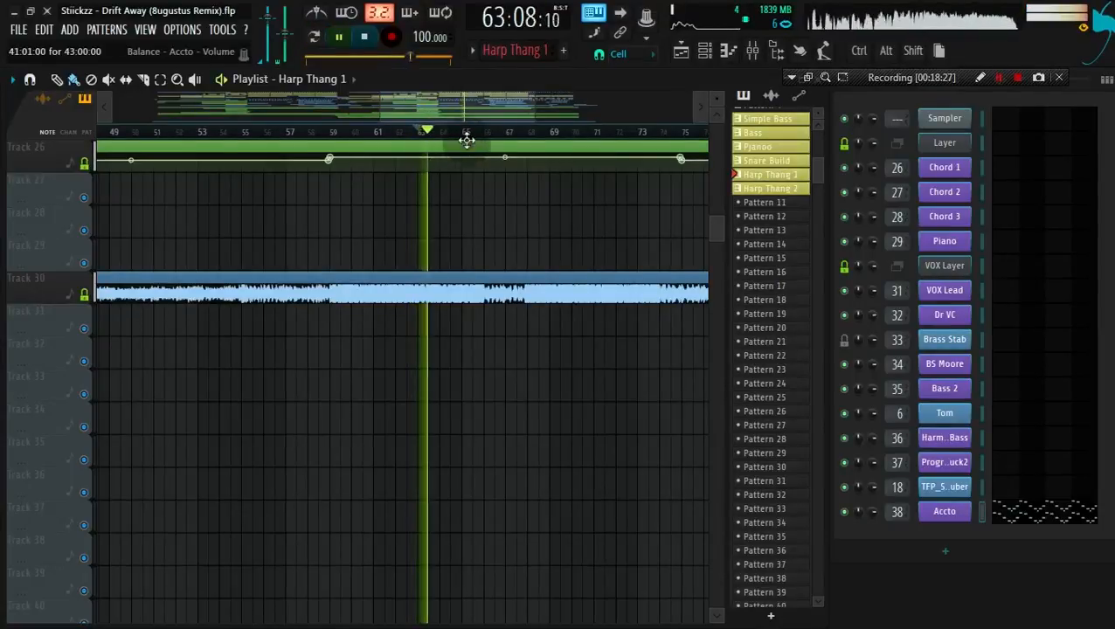
Play the rendered remix from bar 65, and replay it from bar 66.
left_click(468, 137)
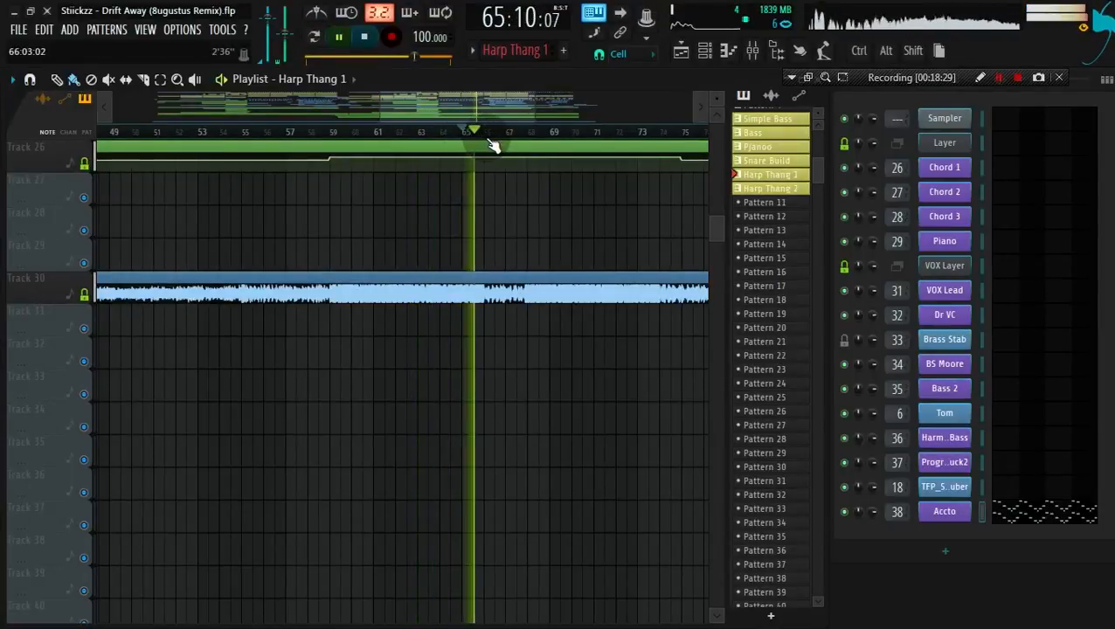
key("space")
left_click(486, 138)
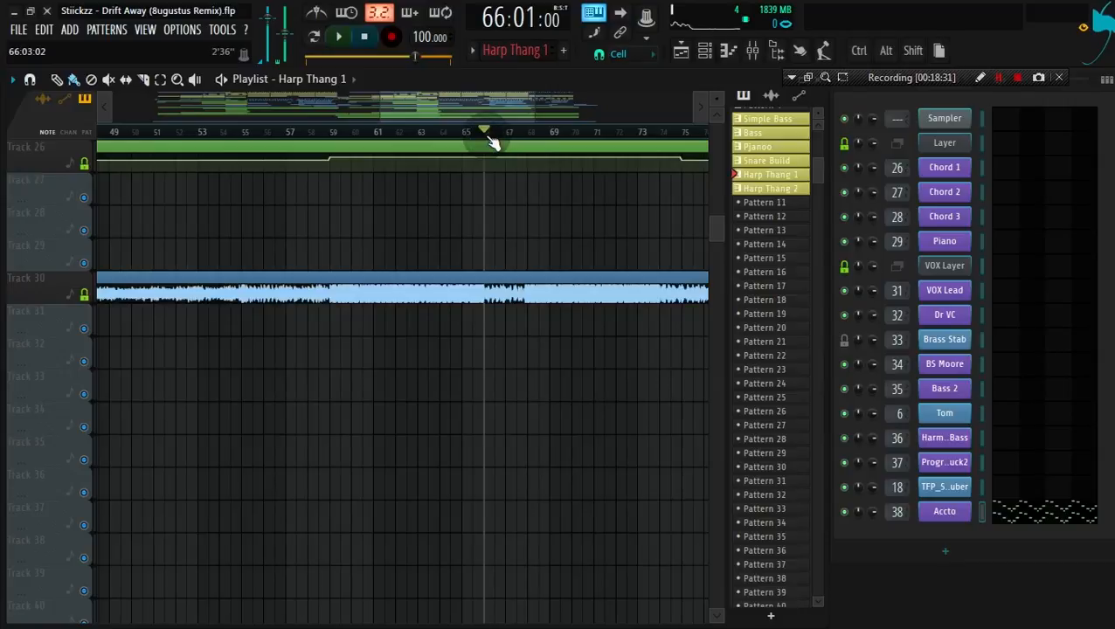
key("space")
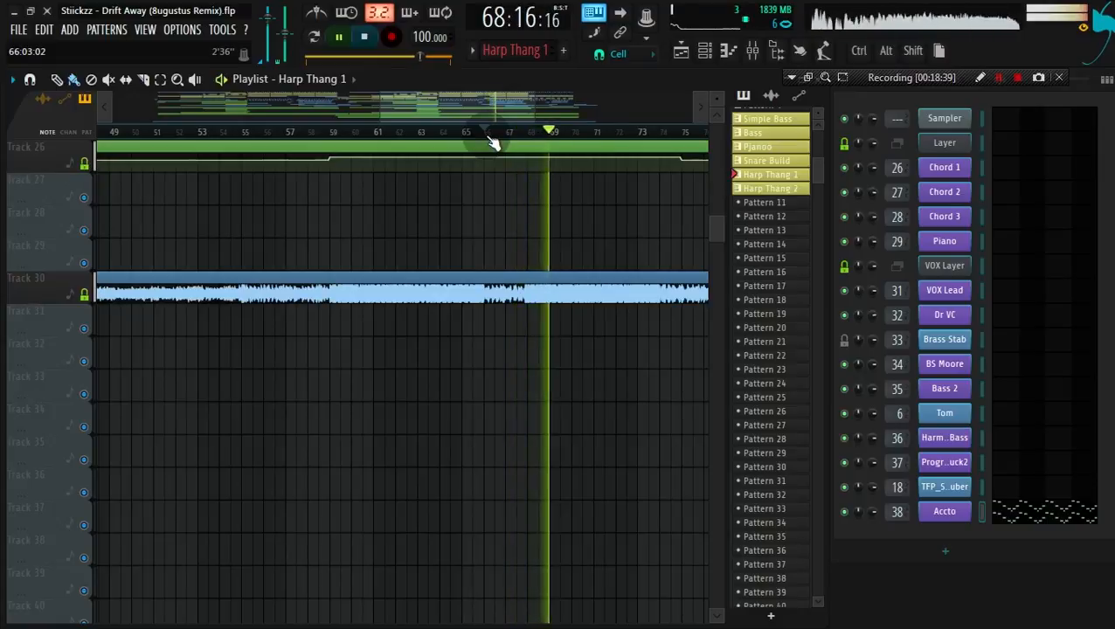
key("space")
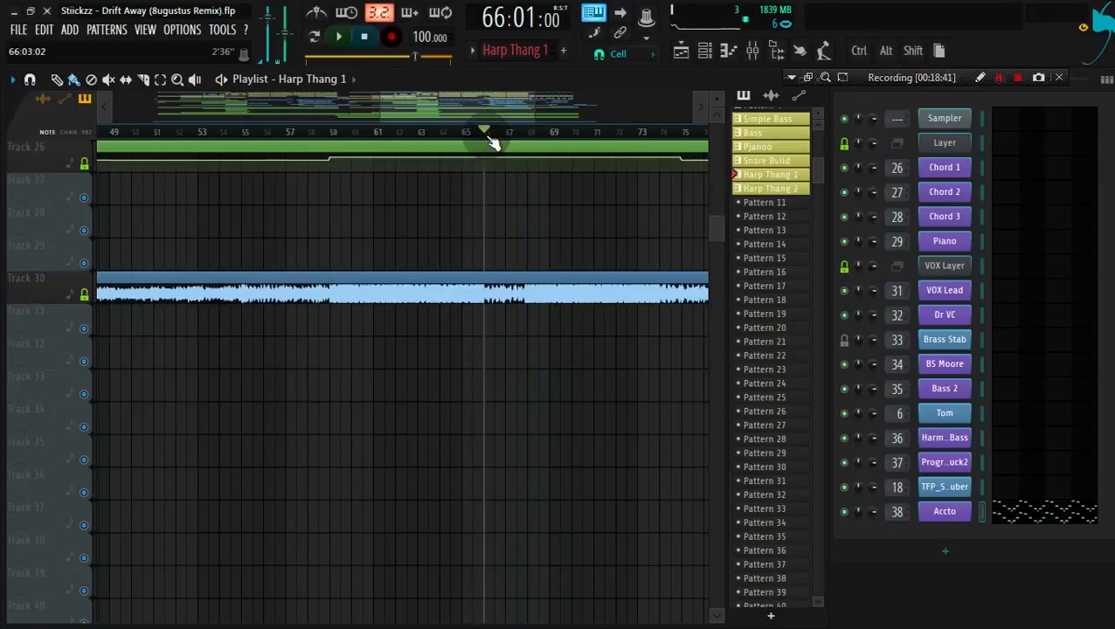
Unmute the GT, Bass and Harp Thang playlist tracks for the section after bar 66.
scroll(517, 264, "down", 5, "ctrl")
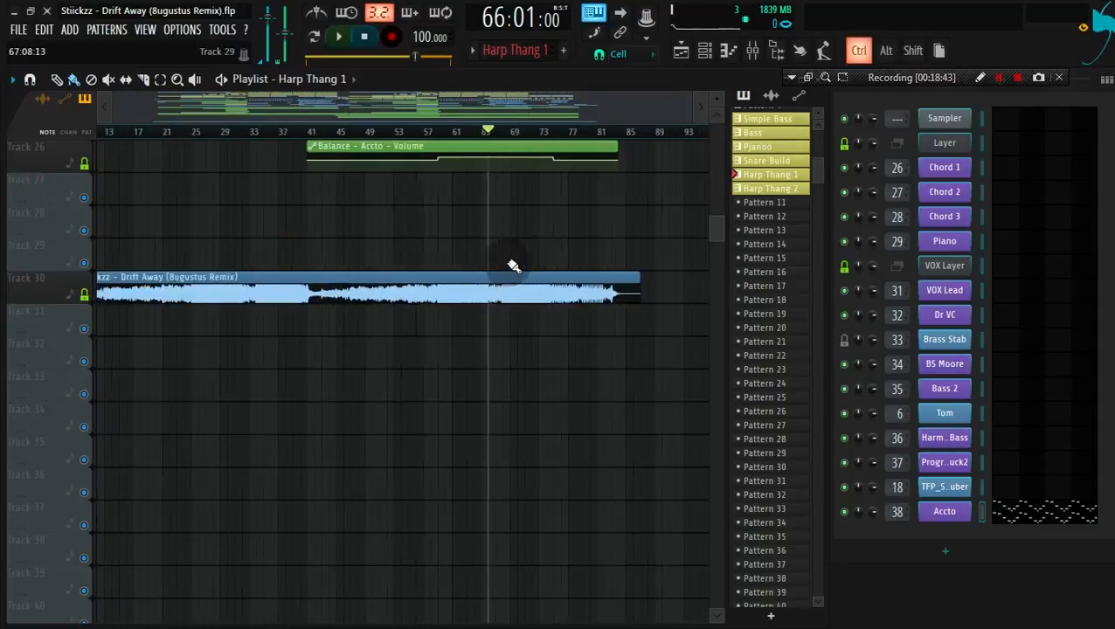
scroll(568, 268, "up", 4, "ctrl")
scroll(568, 268, "up", 7)
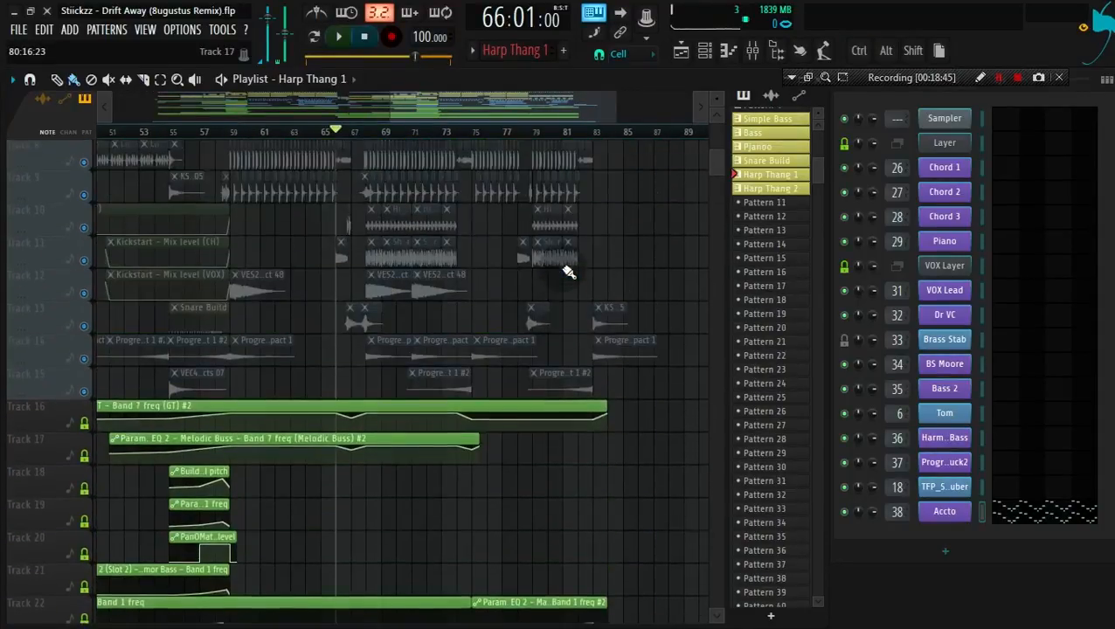
scroll(567, 271, "up", 3)
scroll(565, 264, "up", 2, "ctrl")
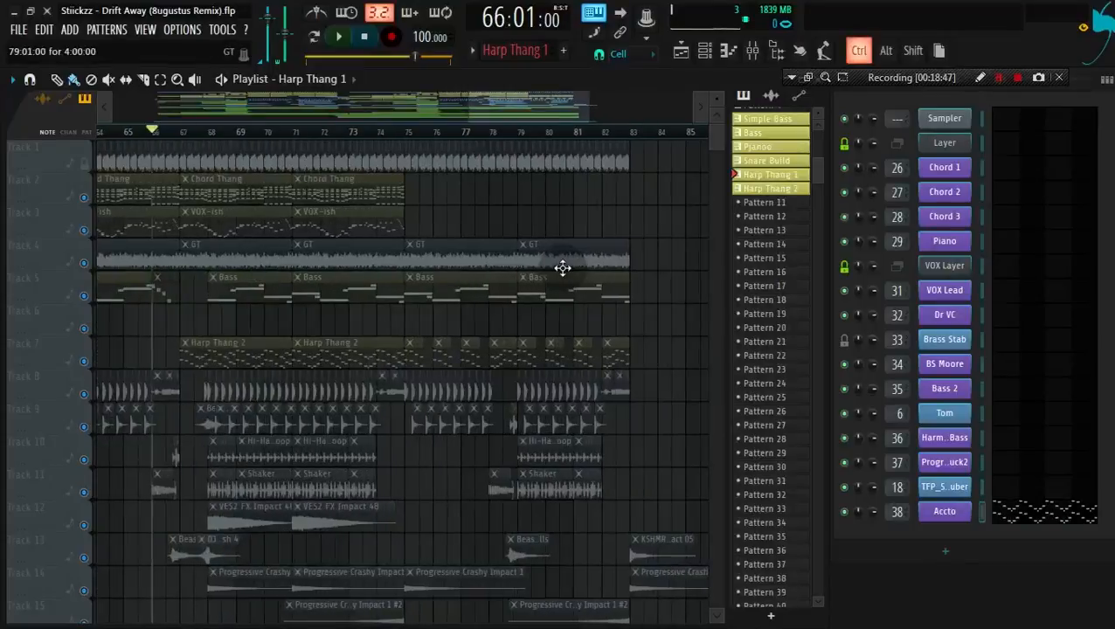
scroll(564, 264, "down", 3)
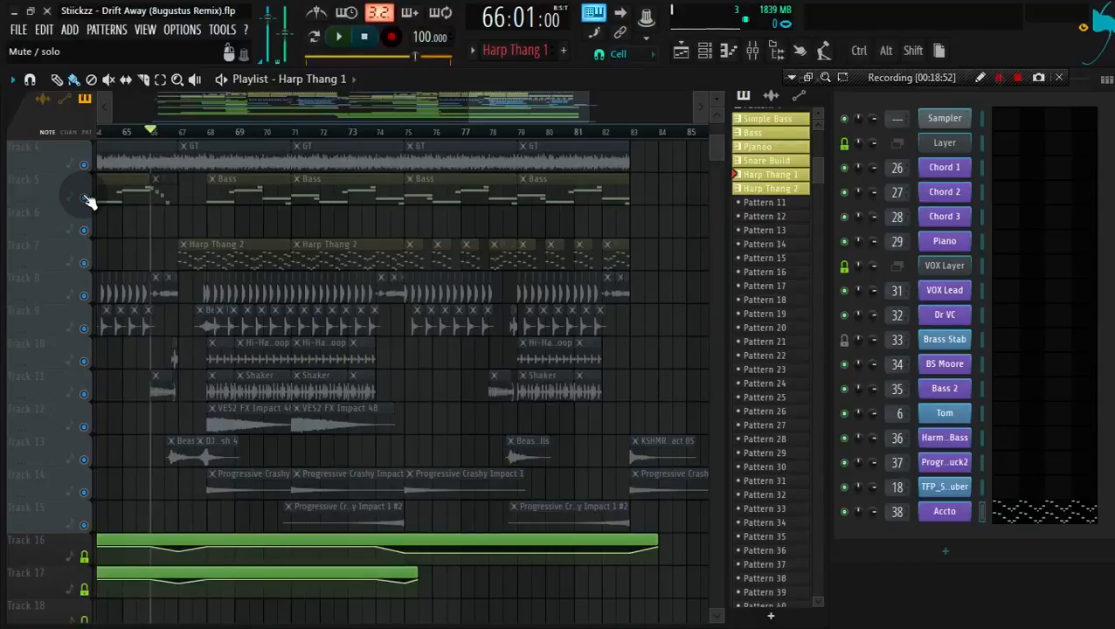
scroll(89, 201, "up", 1)
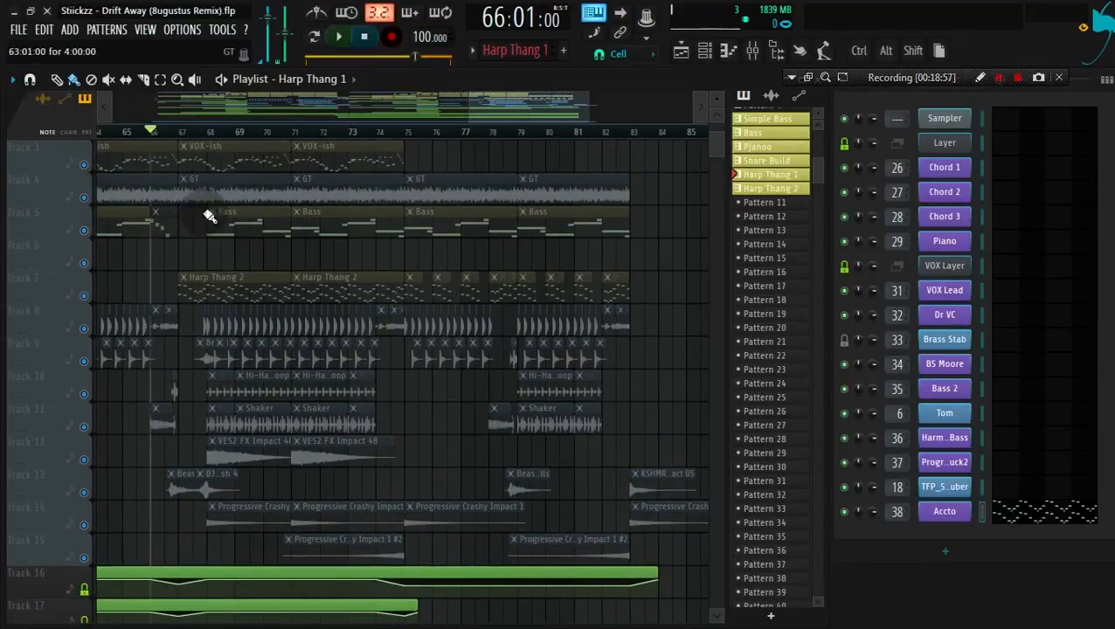
left_click(85, 199)
left_click(81, 230)
left_click(84, 296)
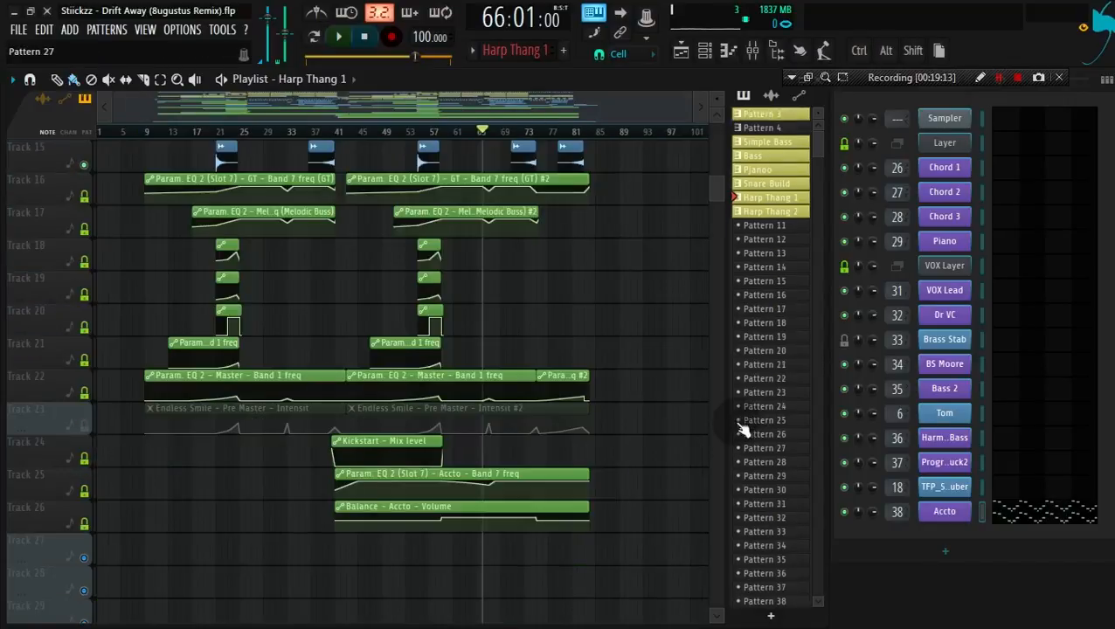
Play the arrangement from bar 66 and mute the rendered remix on track 30.
scroll(647, 334, "up", 10)
scroll(611, 346, "up", 6)
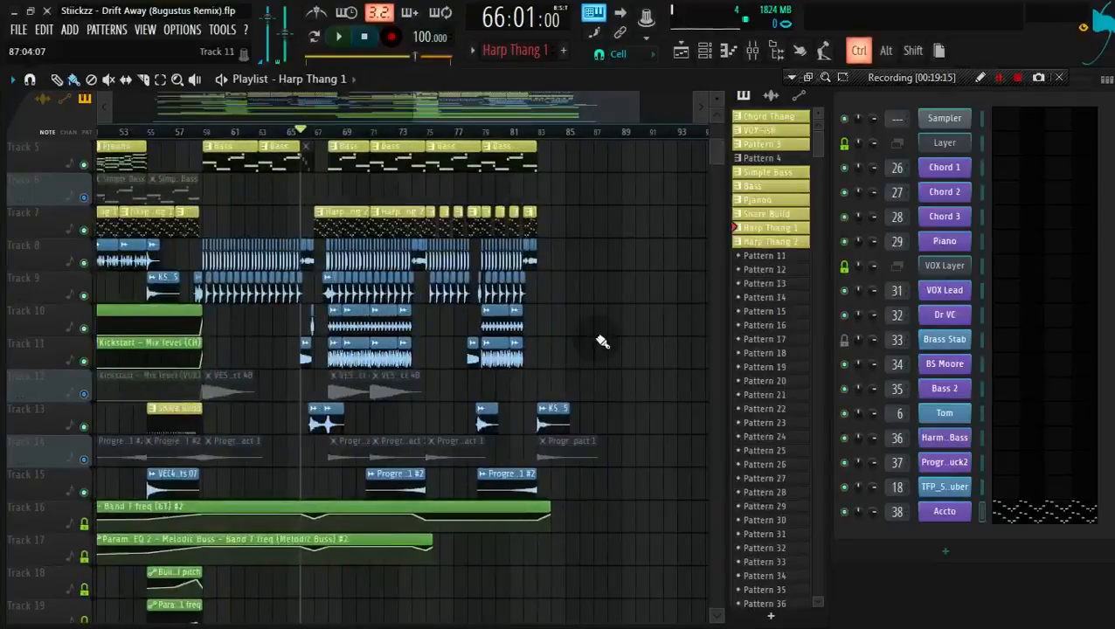
key("space")
scroll(227, 289, "up", 4)
scroll(191, 284, "down", 8)
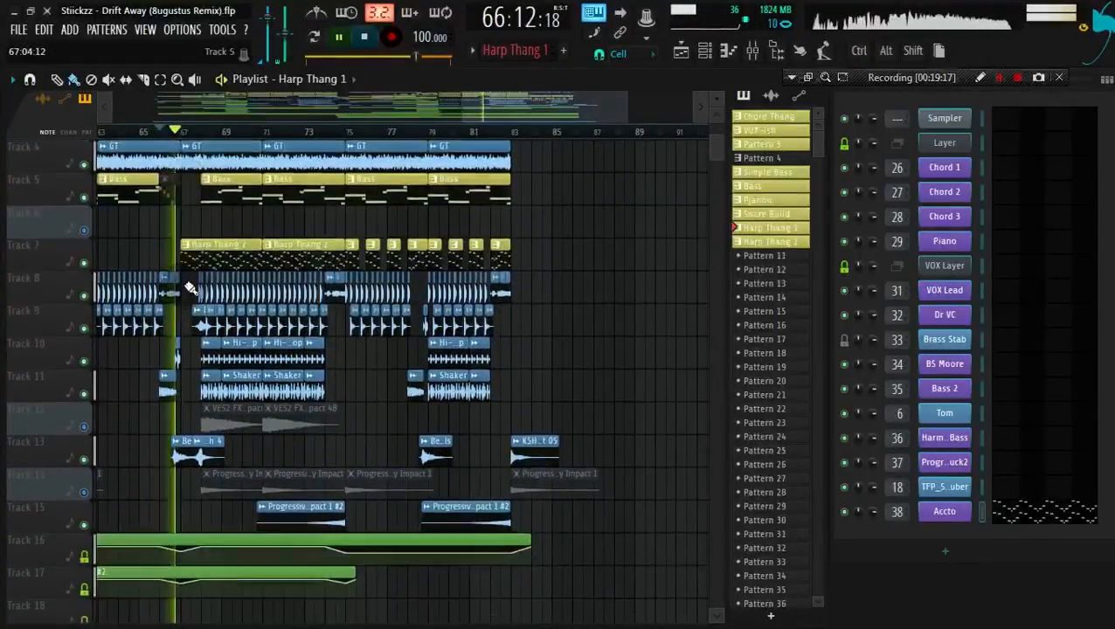
left_click(84, 491)
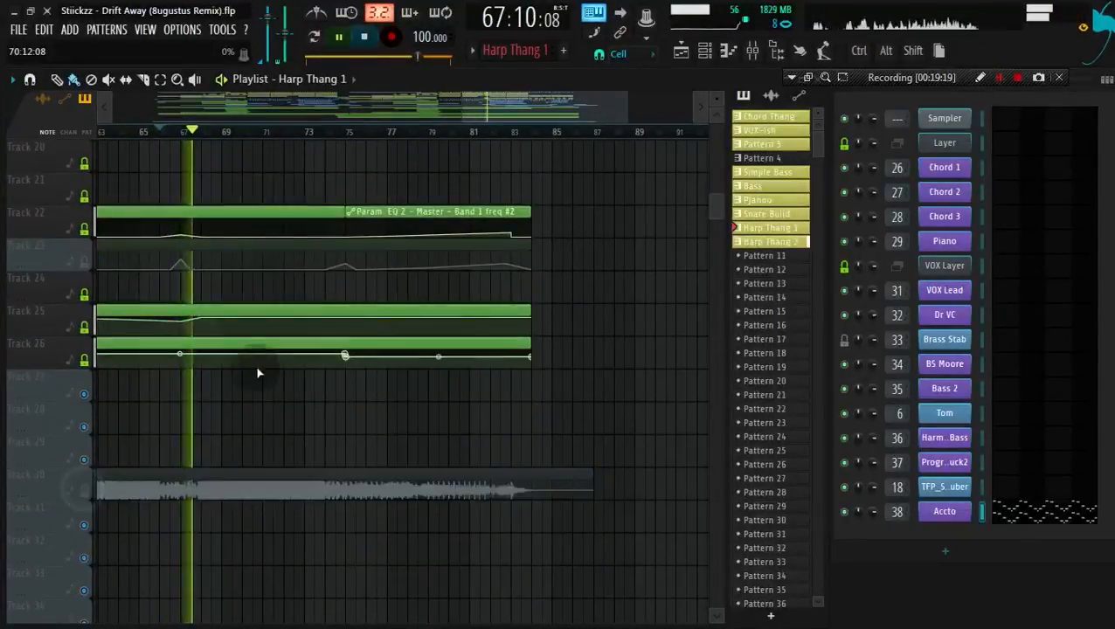
scroll(273, 366, "up", 6)
scroll(376, 227, "up", 3)
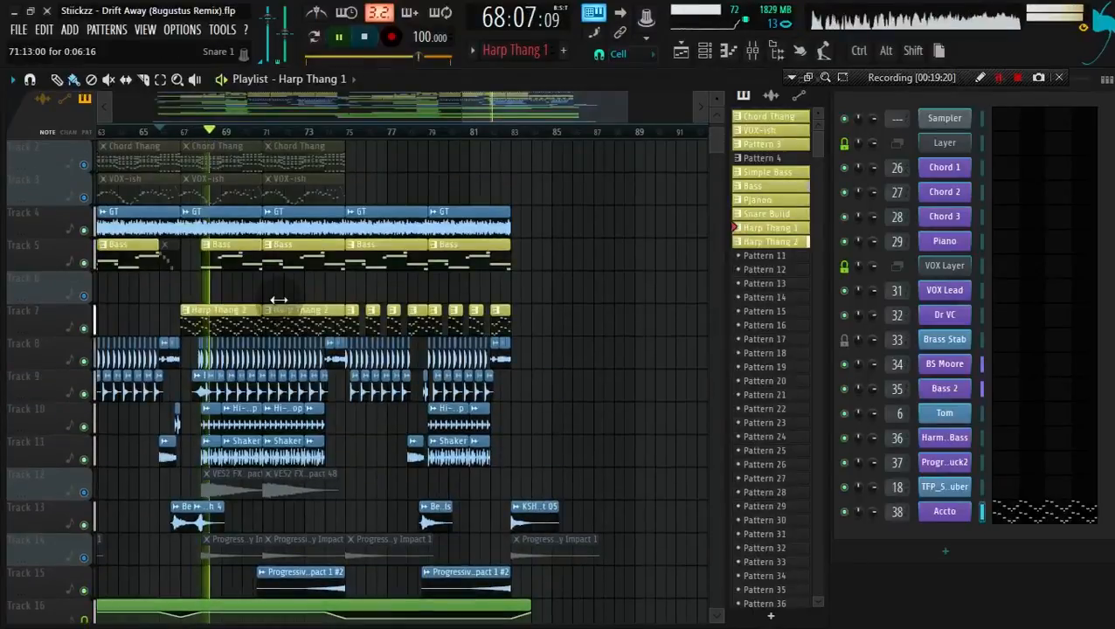
key("space")
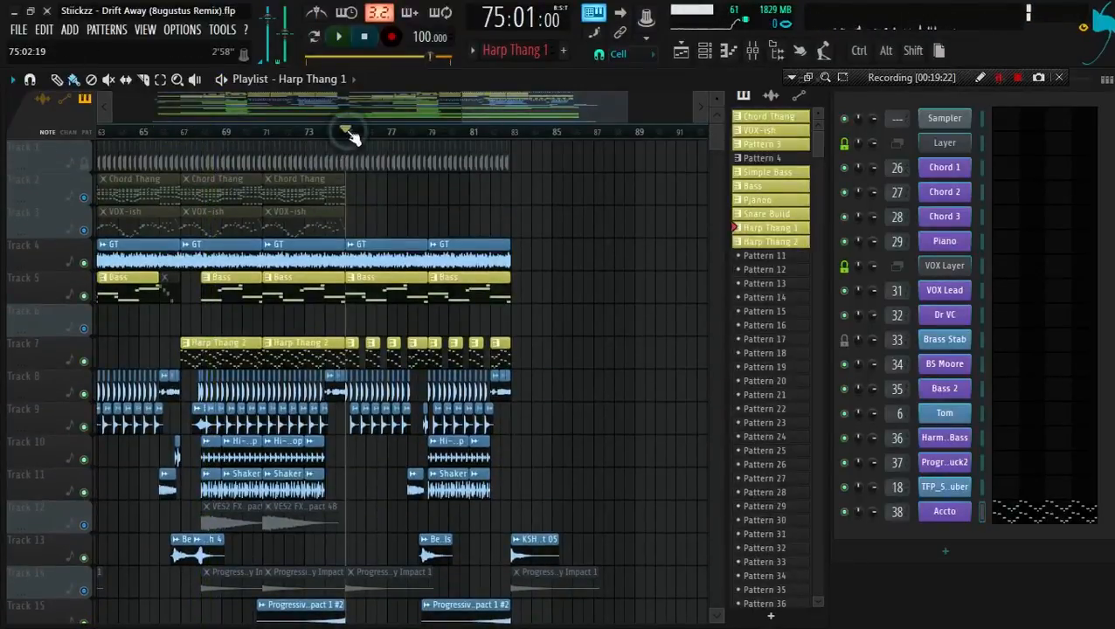
Play the transition with the individual playlist tracks from bar 74.
key("space")
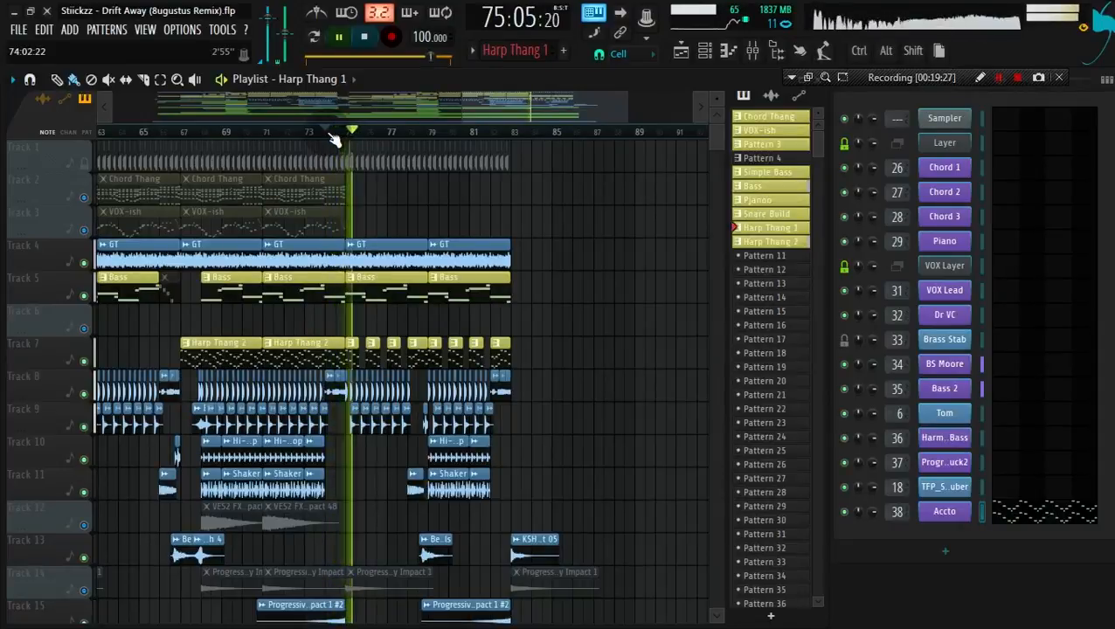
scroll(360, 256, "down", 3)
key("space")
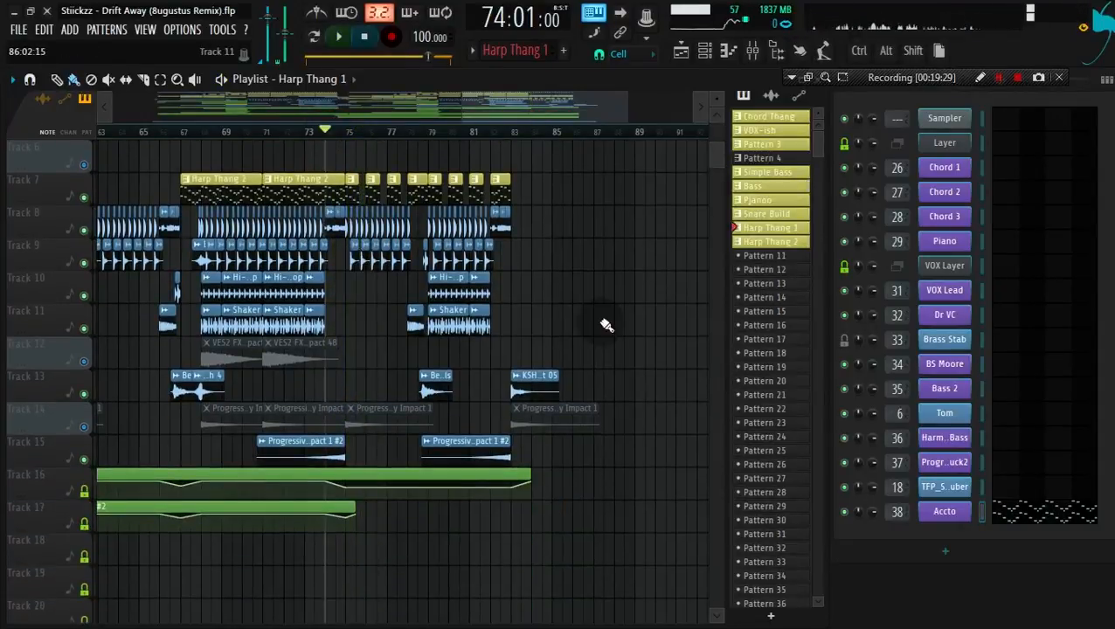
Move the playhead to bar 78 and toggle the Endless Smile automation on track 23 on and off.
scroll(479, 226, "up", 5, "ctrl")
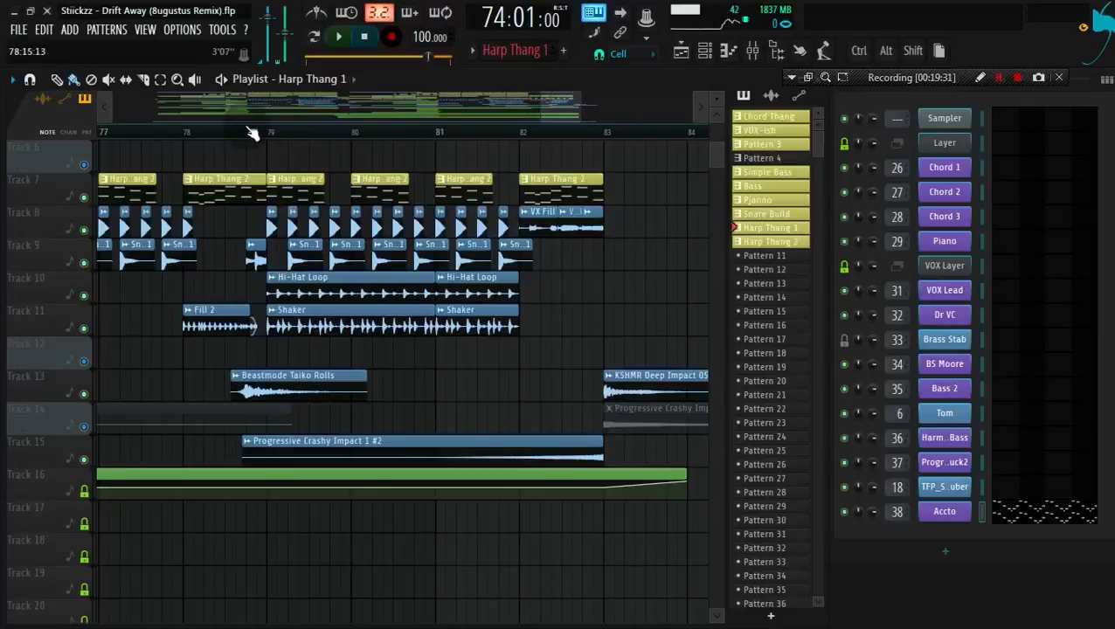
left_click_drag(342, 144, 487, 147)
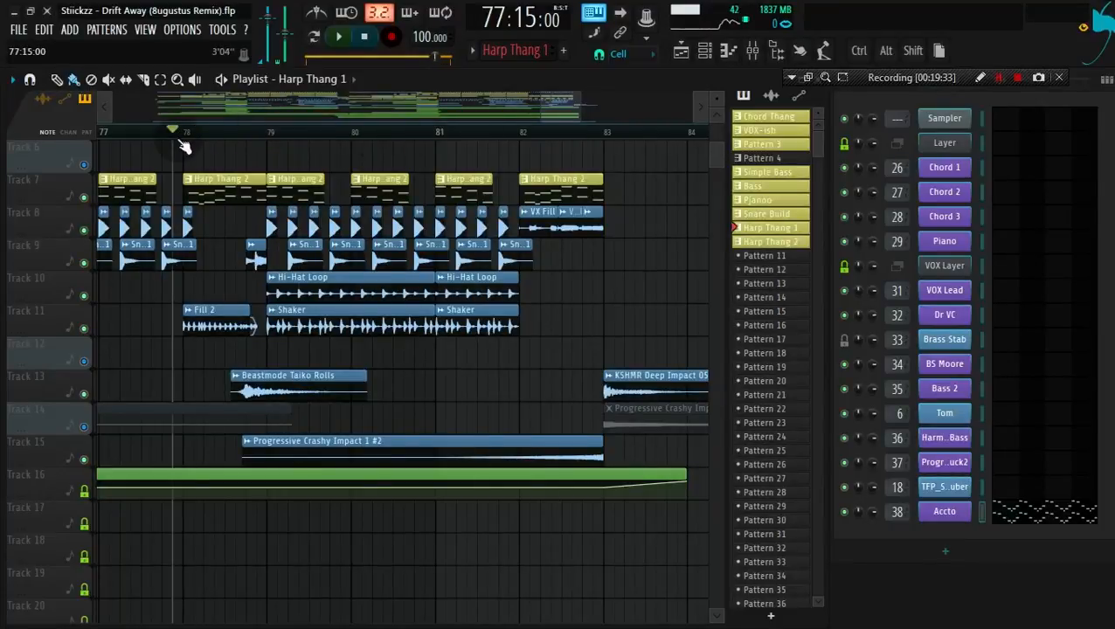
scroll(254, 220, "down", 5)
scroll(239, 319, "down", 6, "ctrl")
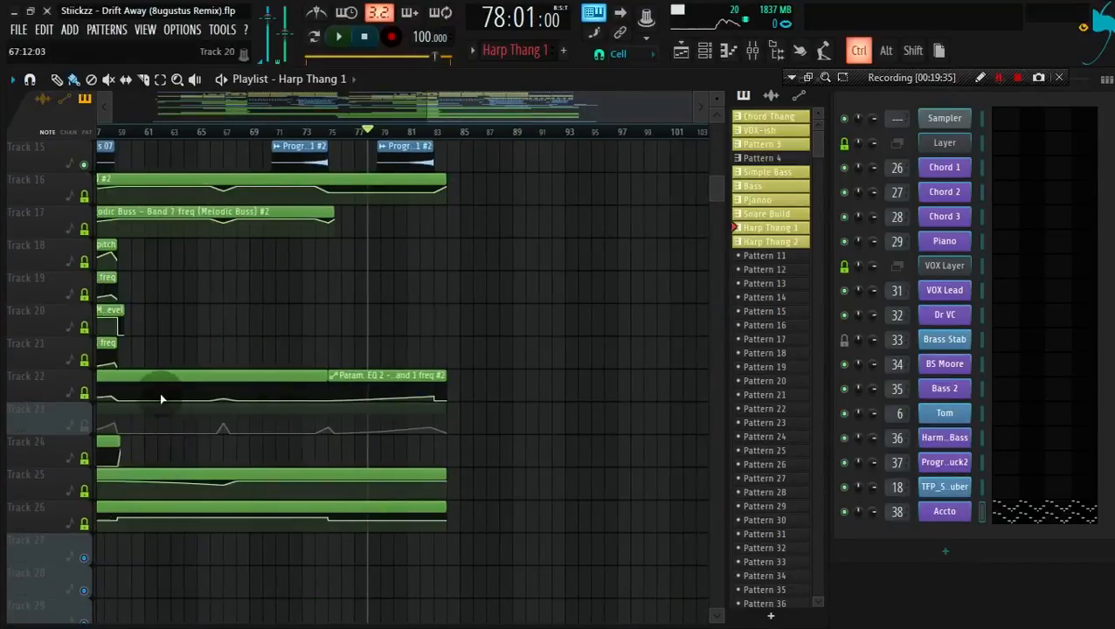
left_click(80, 430)
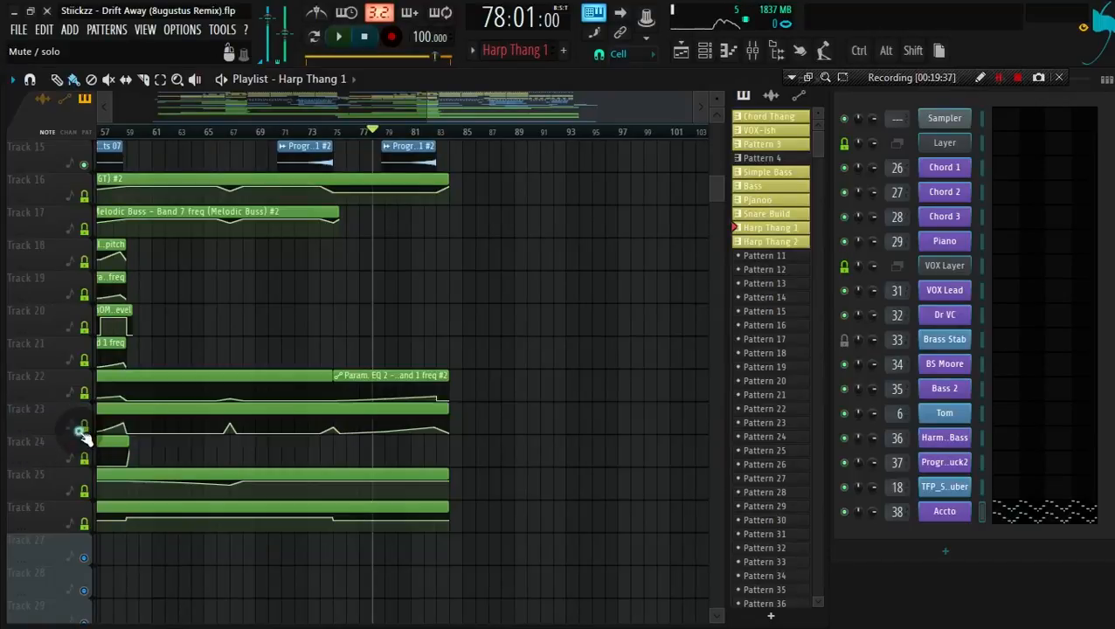
left_click(81, 431)
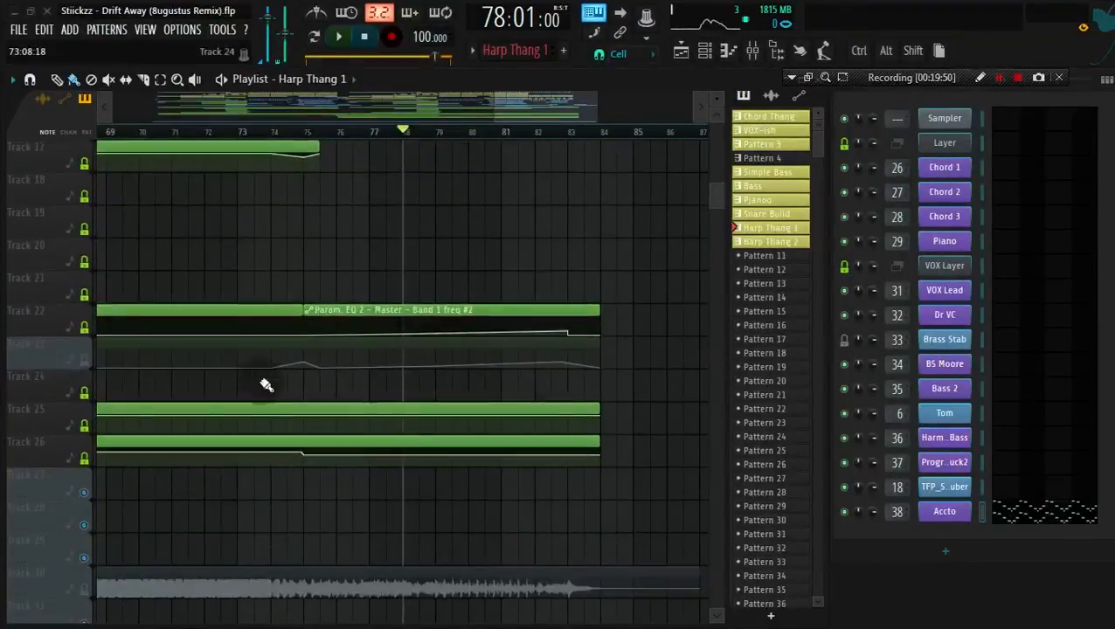
Solo track 30 and play the rendered remix from bar 78 through its ending.
scroll(53, 399, "down", 6)
left_click(77, 397)
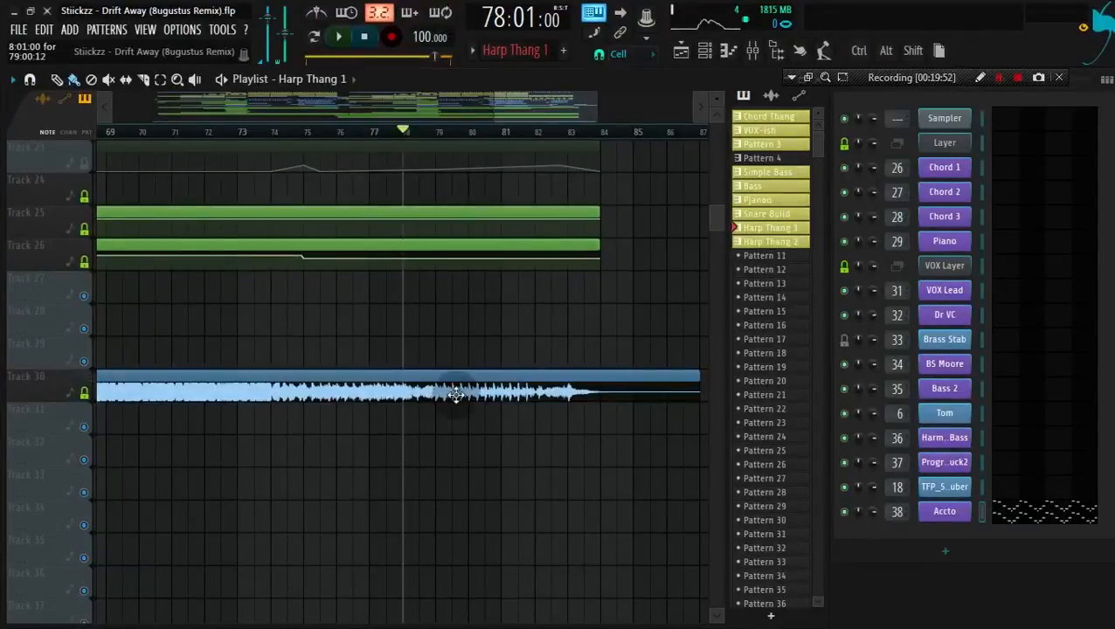
scroll(453, 391, "up", 3)
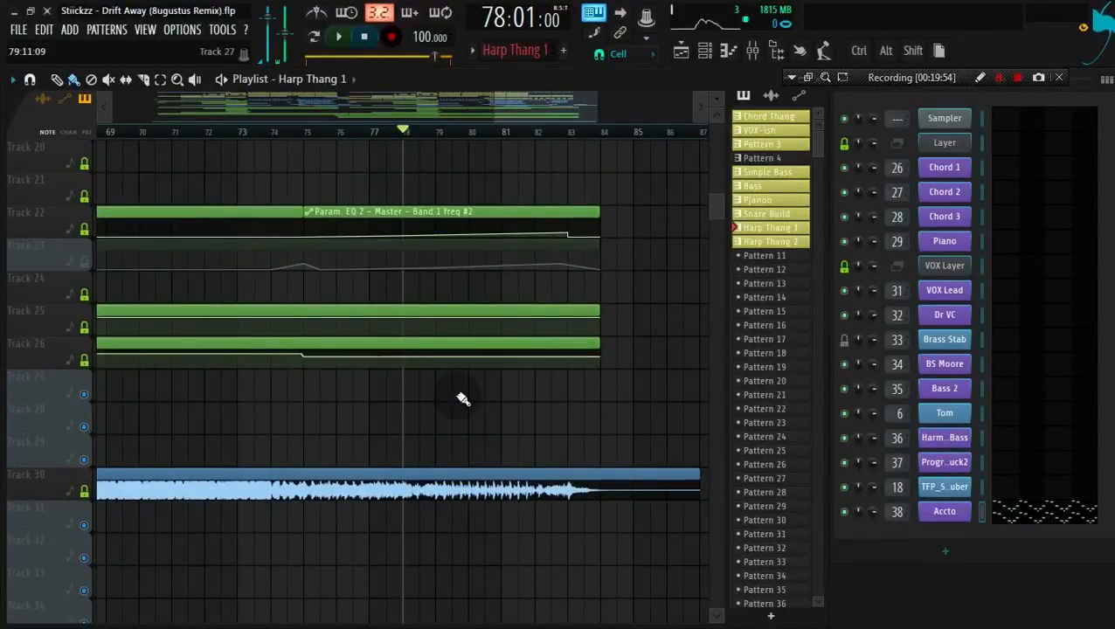
key("space")
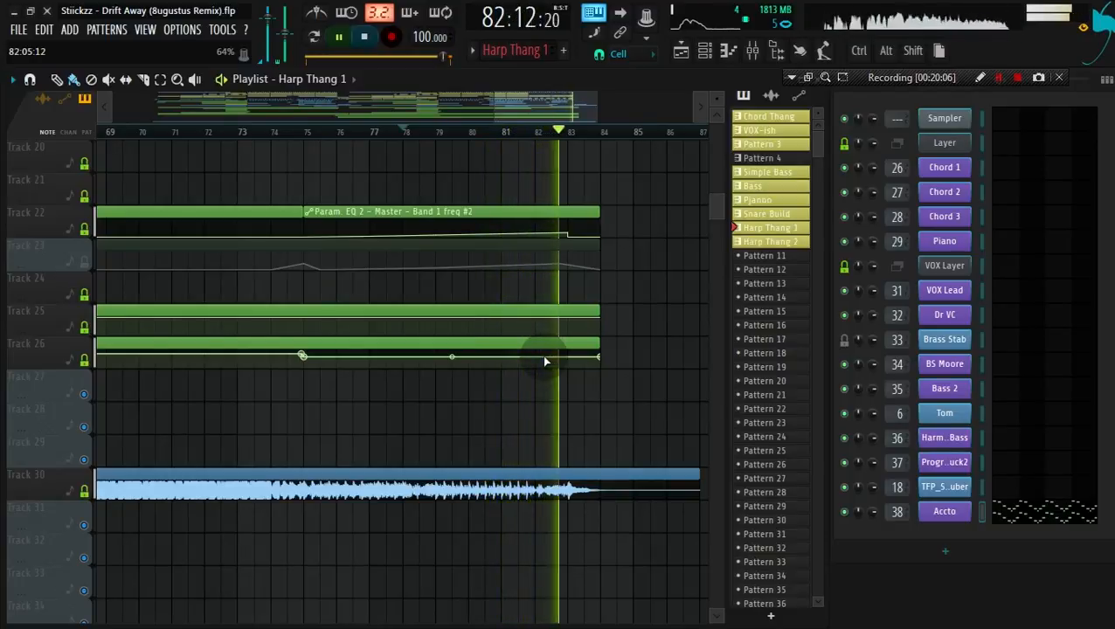
scroll(323, 308, "down", 5)
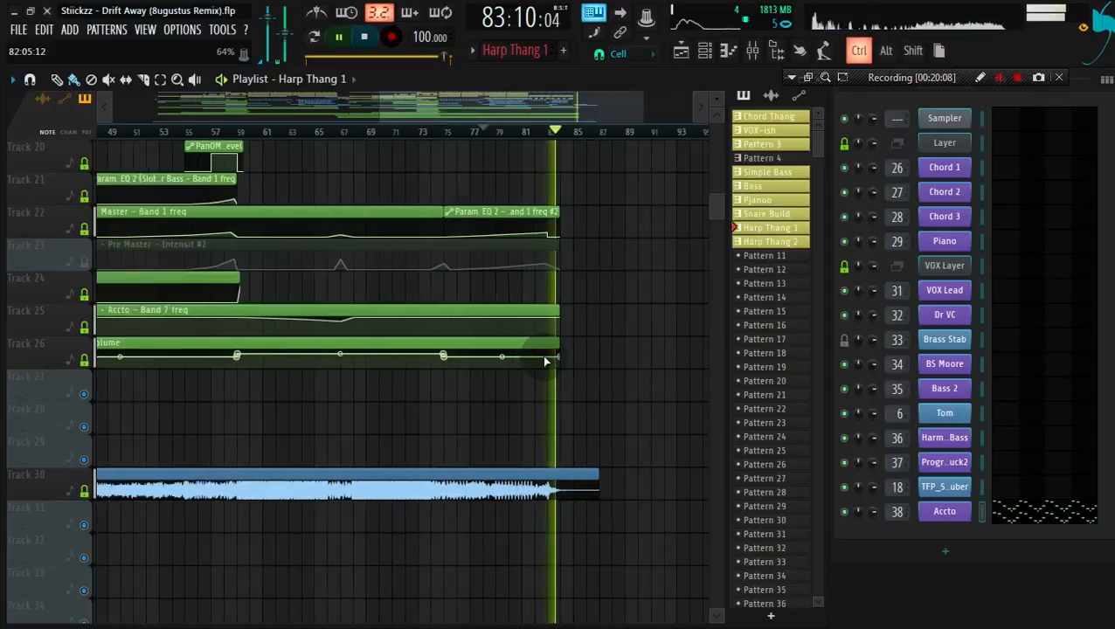
scroll(323, 308, "up", 6)
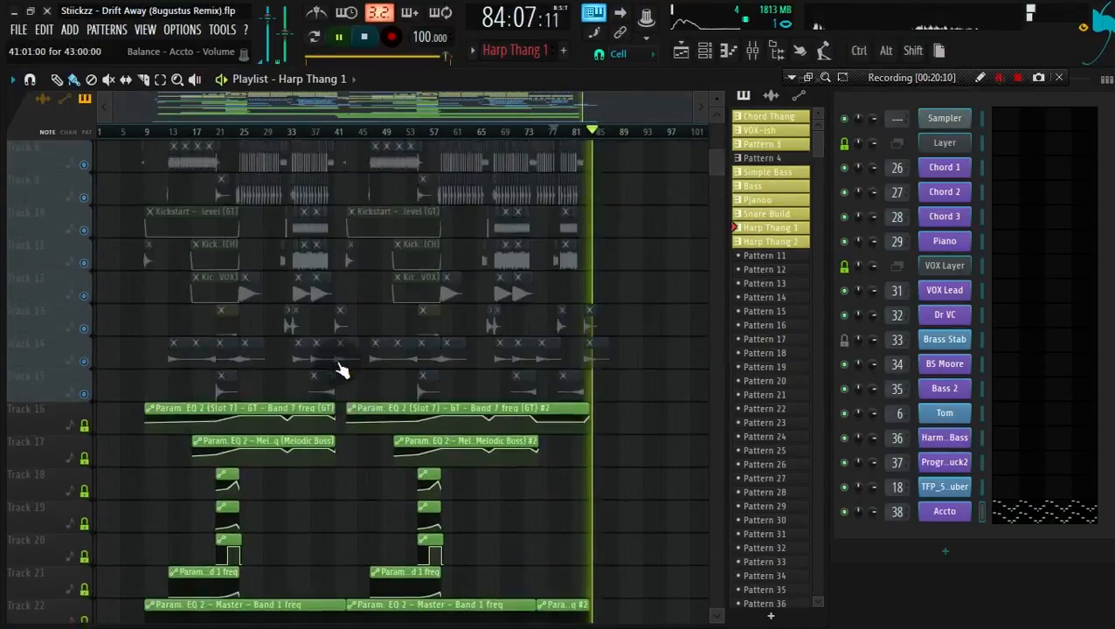
key("space")
Bring the muted playlist tracks back and solo track 1 with the VOX clips.
scroll(336, 361, "up", 4)
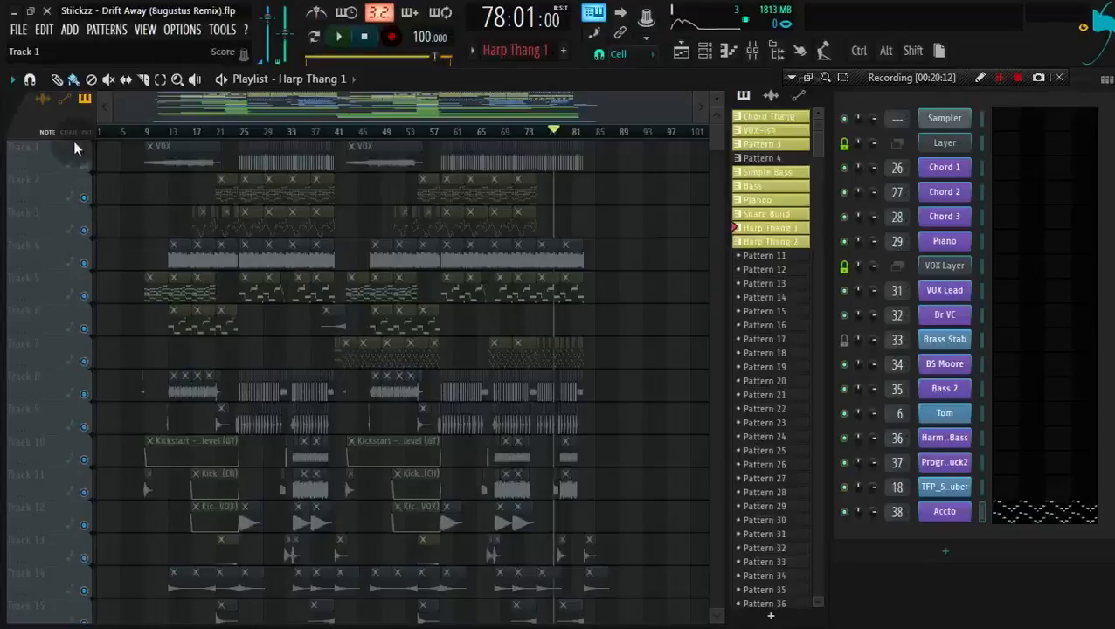
scroll(236, 188, "down", 4)
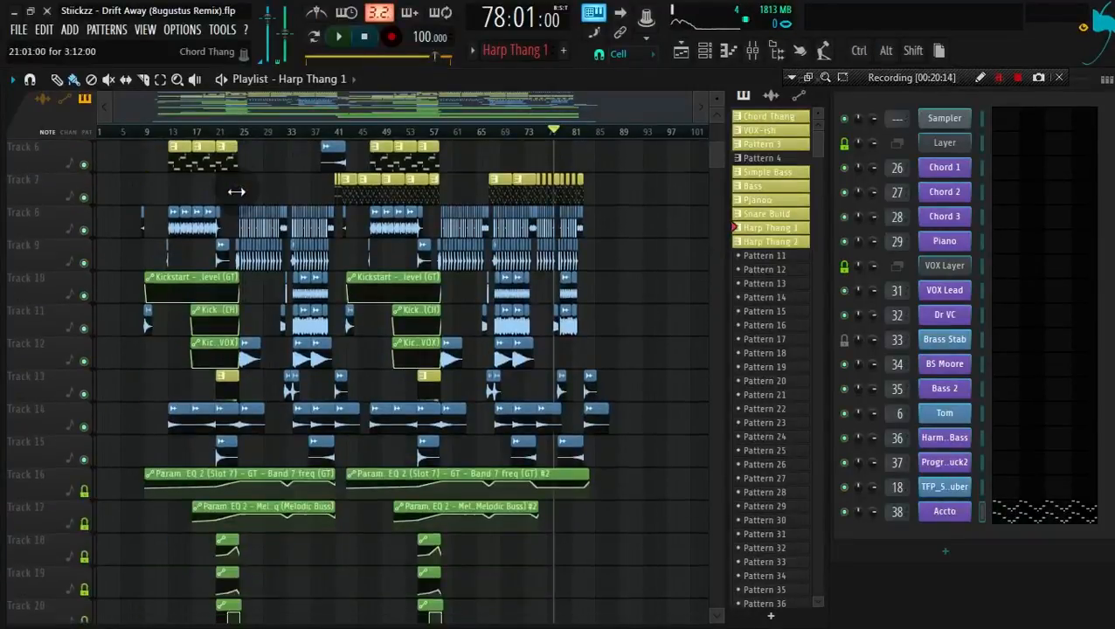
scroll(236, 194, "up", 4)
scroll(266, 234, "up", 4)
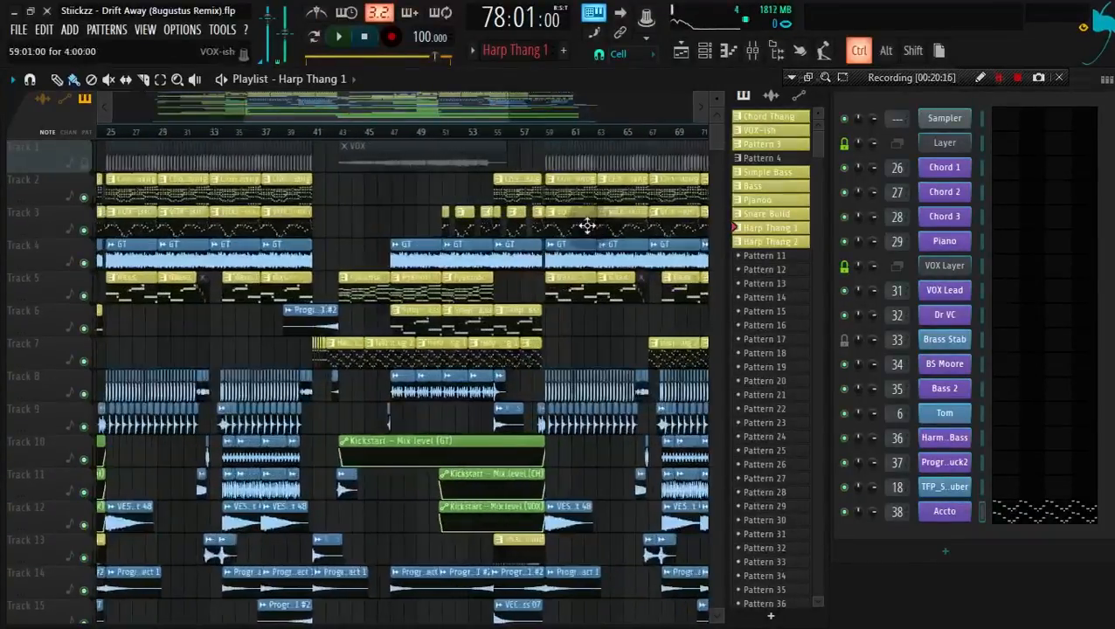
scroll(266, 234, "down", 4)
left_click(84, 163, "ctrl")
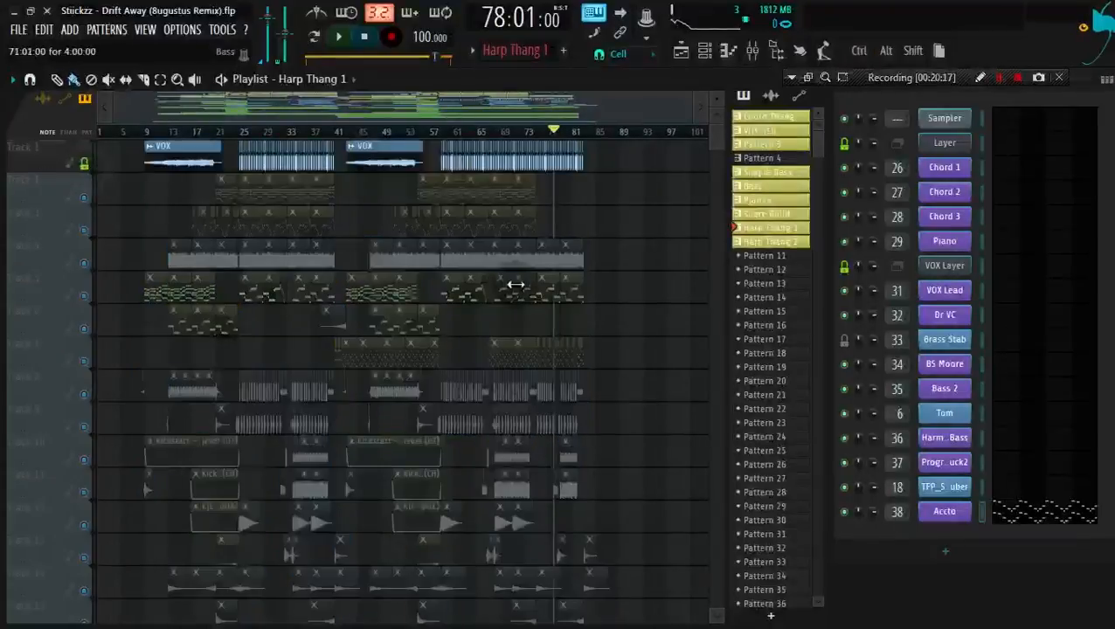
Audition the soloed VOX Ambience clips from bar 25.
scroll(348, 186, "up", 10)
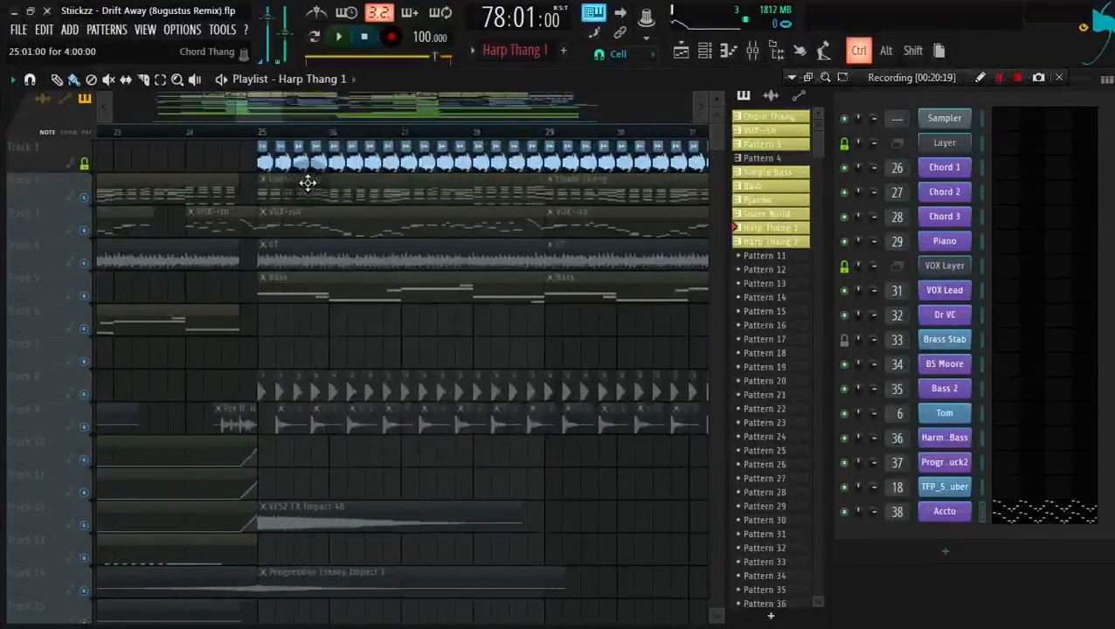
scroll(323, 177, "up", 5)
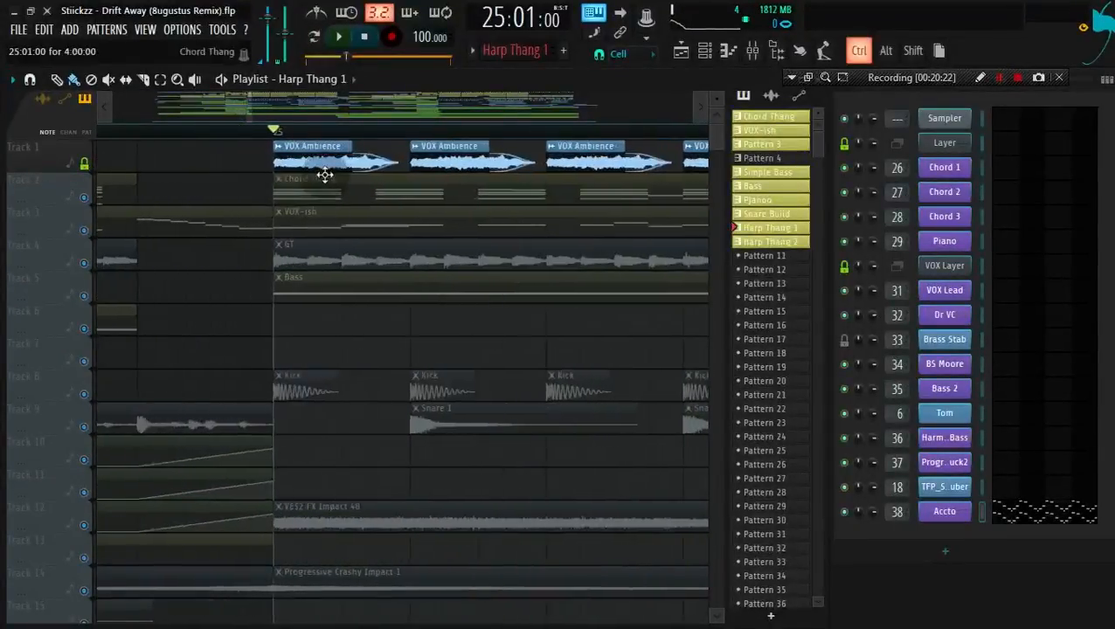
scroll(323, 172, "up", 2)
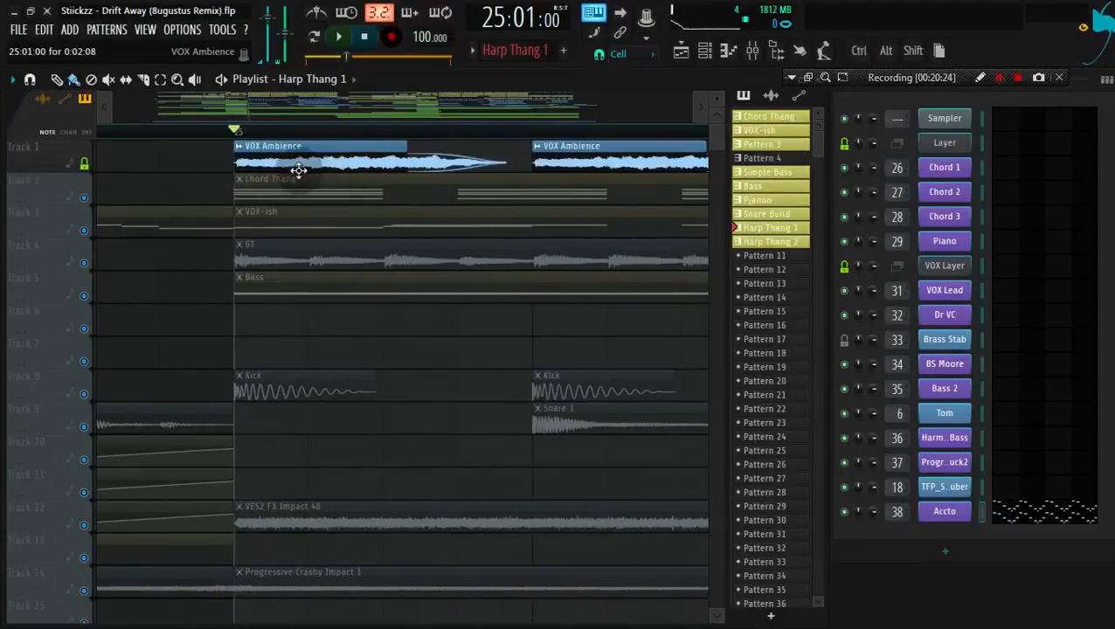
key("space")
key("space")
scroll(162, 242, "down", 8)
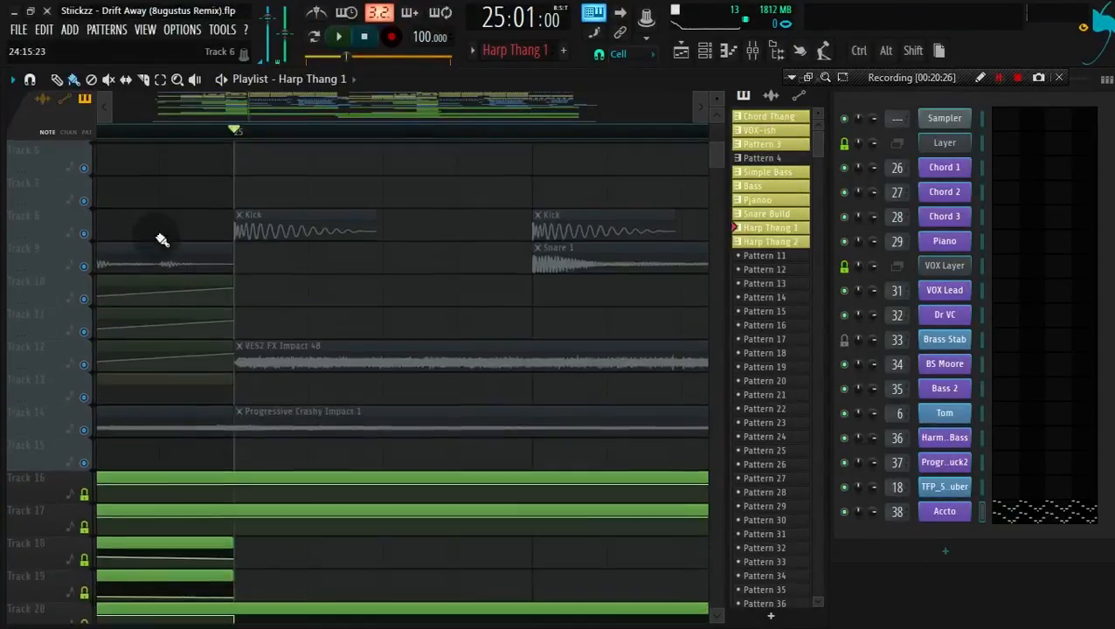
Replay the soloed VOX Ambience clips on track 1 from bar 25.
scroll(355, 300, "up", 8)
key("space")
key("space")
scroll(341, 191, "down", 3)
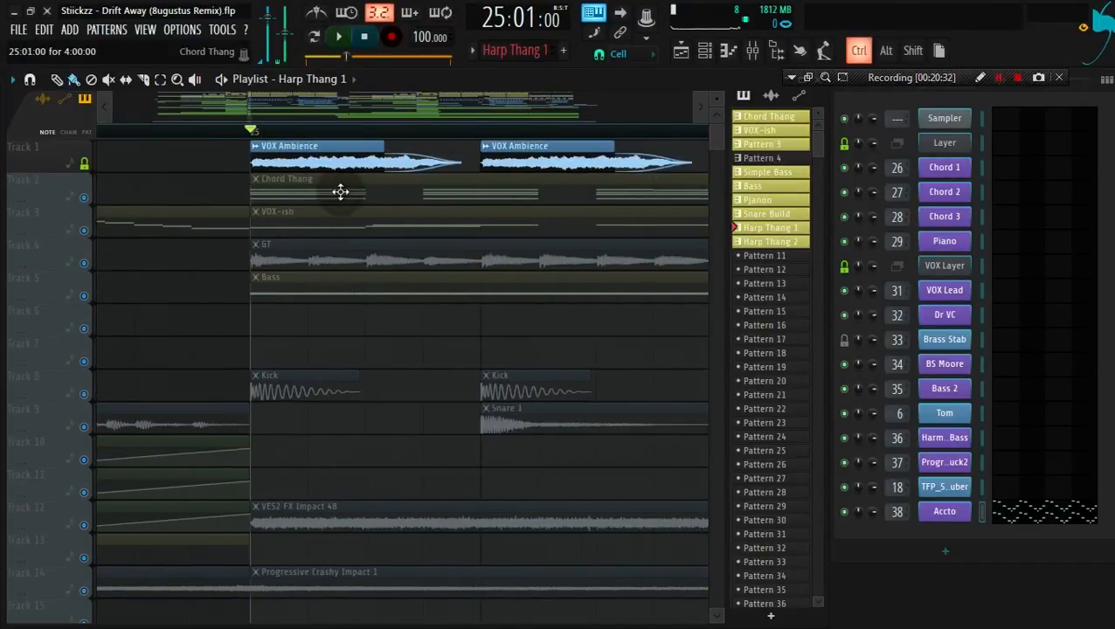
key("space")
scroll(340, 191, "down", 2)
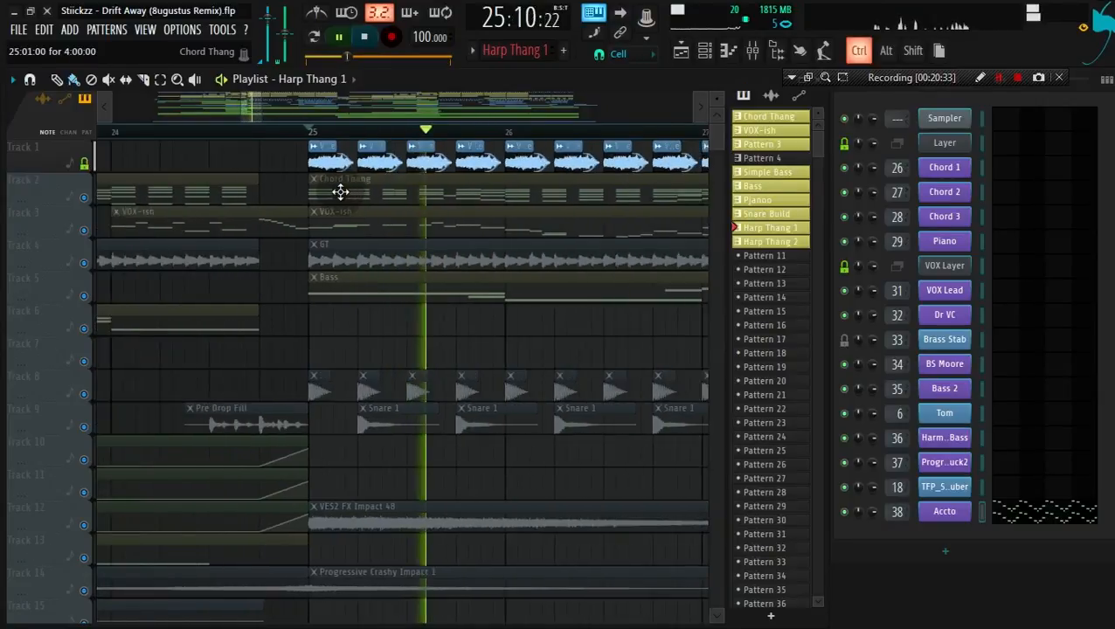
key("space")
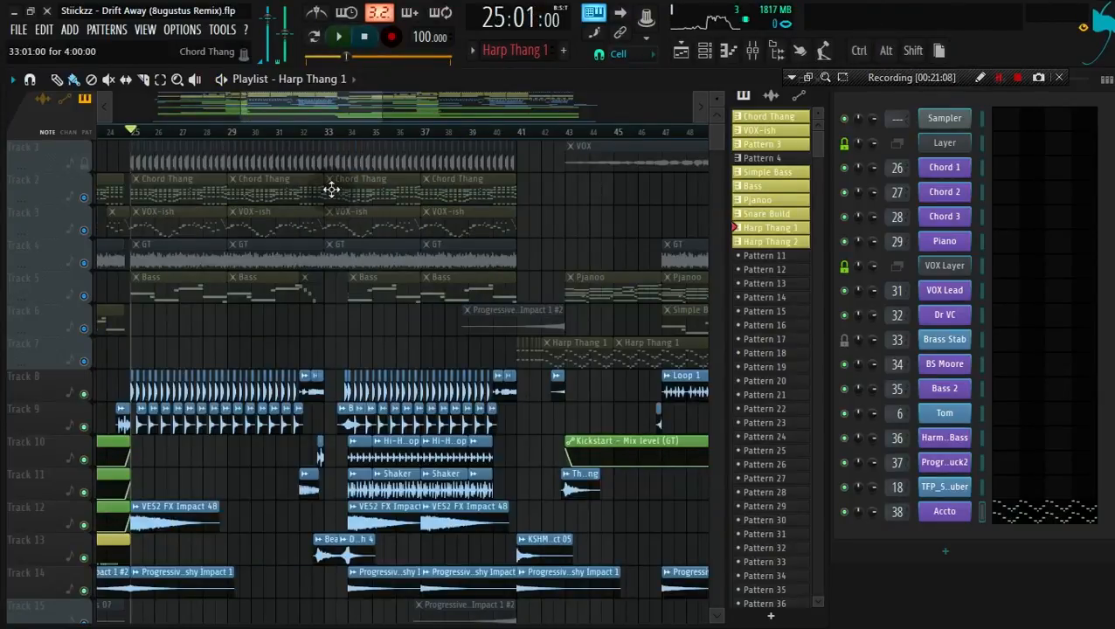
Play the drum and effects tracks from bar 33 with the VOX Ambience on track 1 muted.
scroll(330, 166, "up", 3)
key("space")
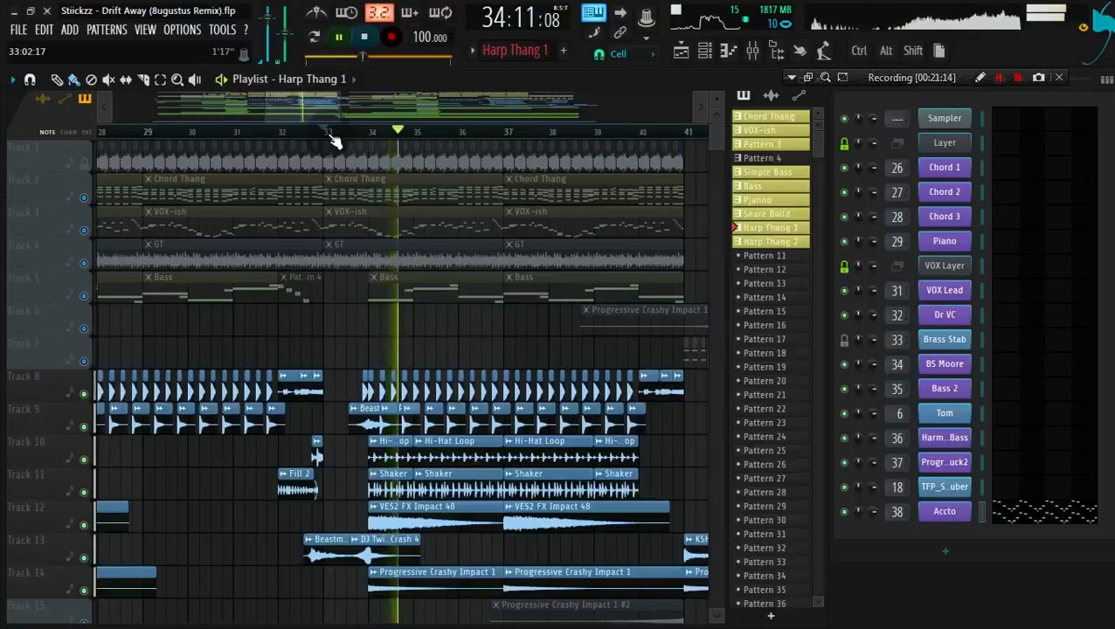
key("space")
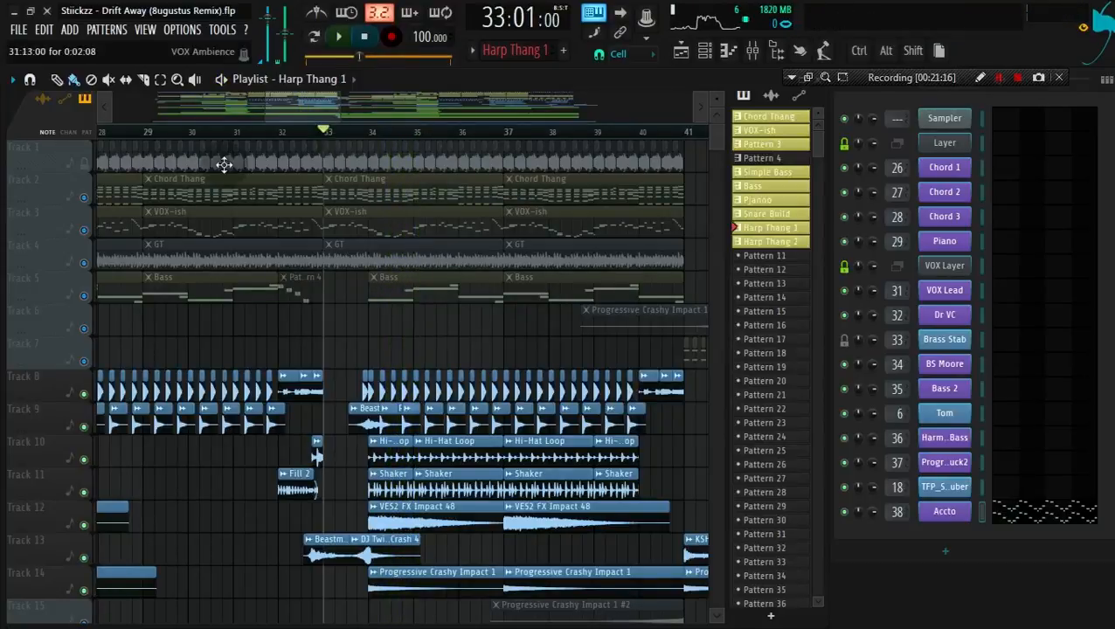
Unmute track 1 and replay from bar 33, bringing in the Bass, GT and Chord Thang tracks one by one during playback.
left_click(87, 164)
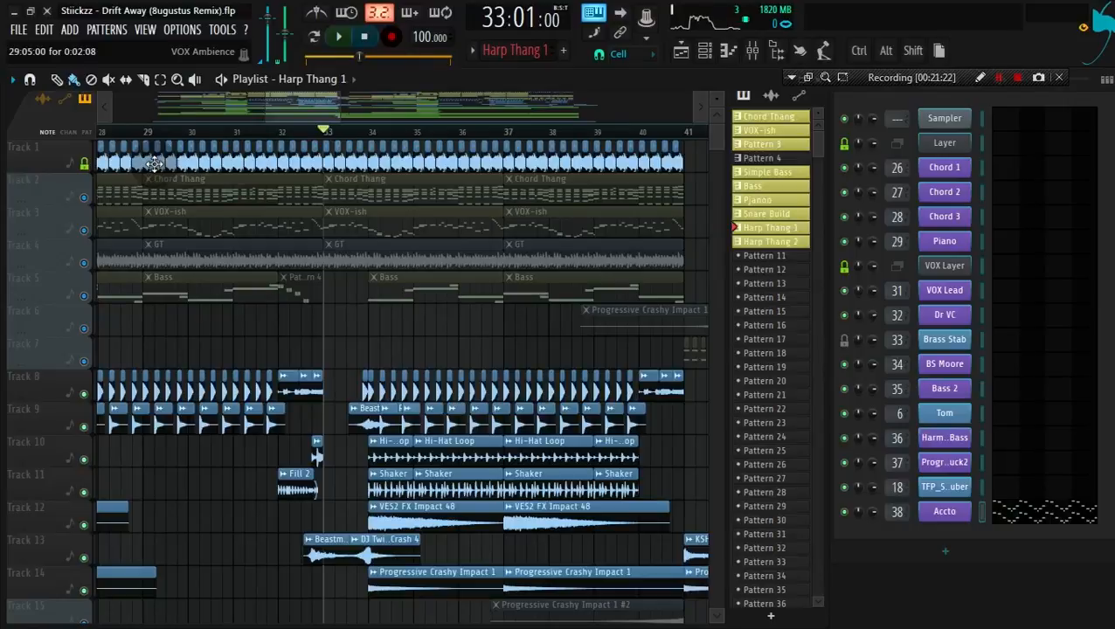
key("space")
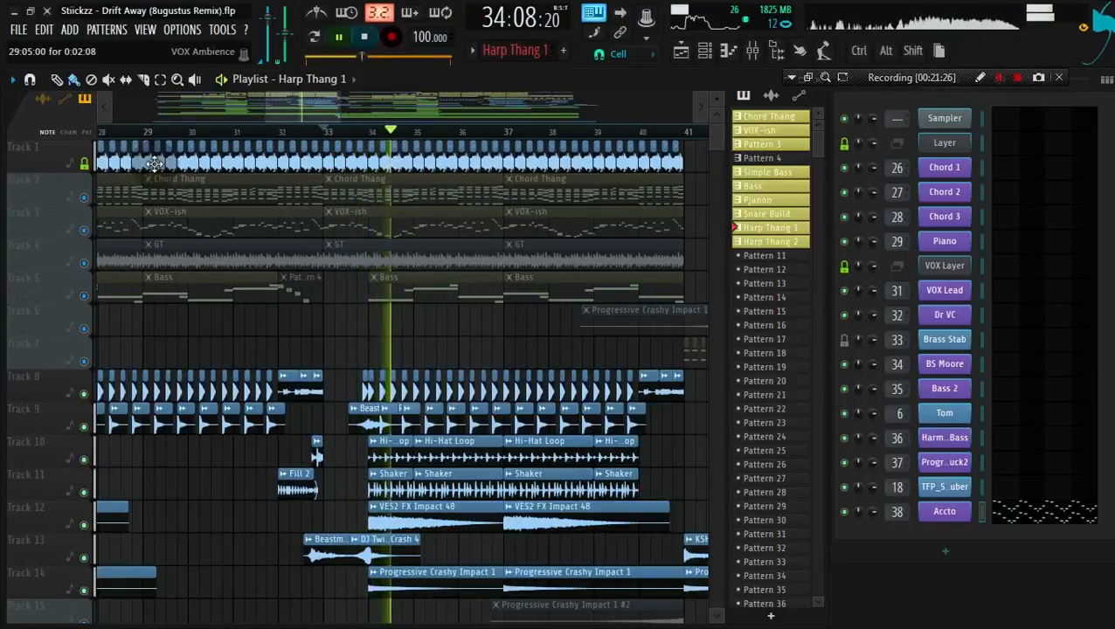
left_click(84, 294)
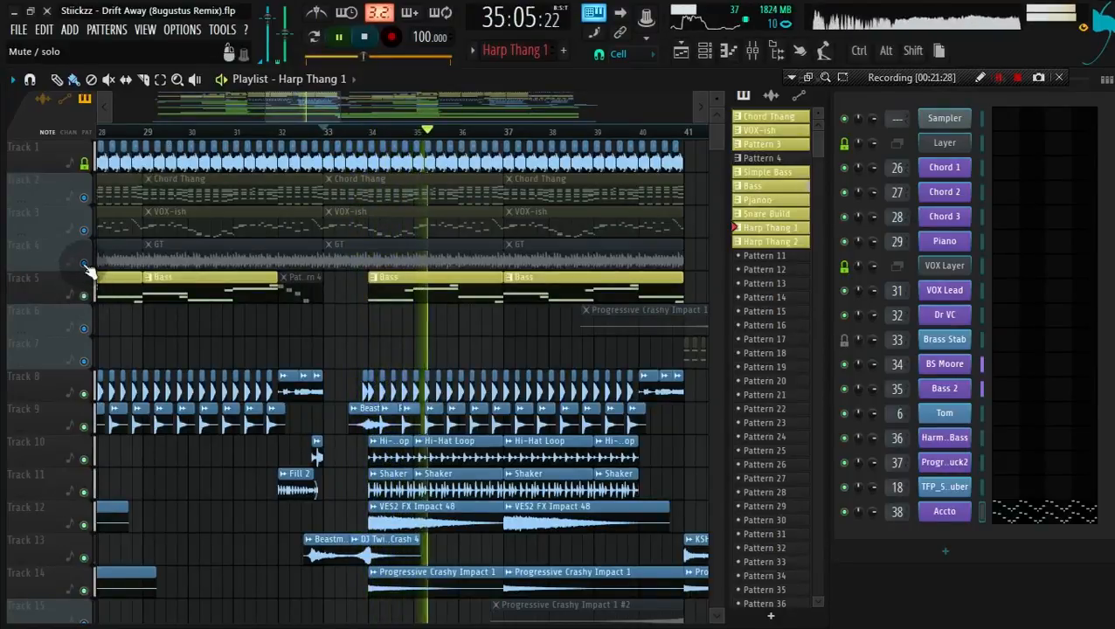
left_click(84, 264)
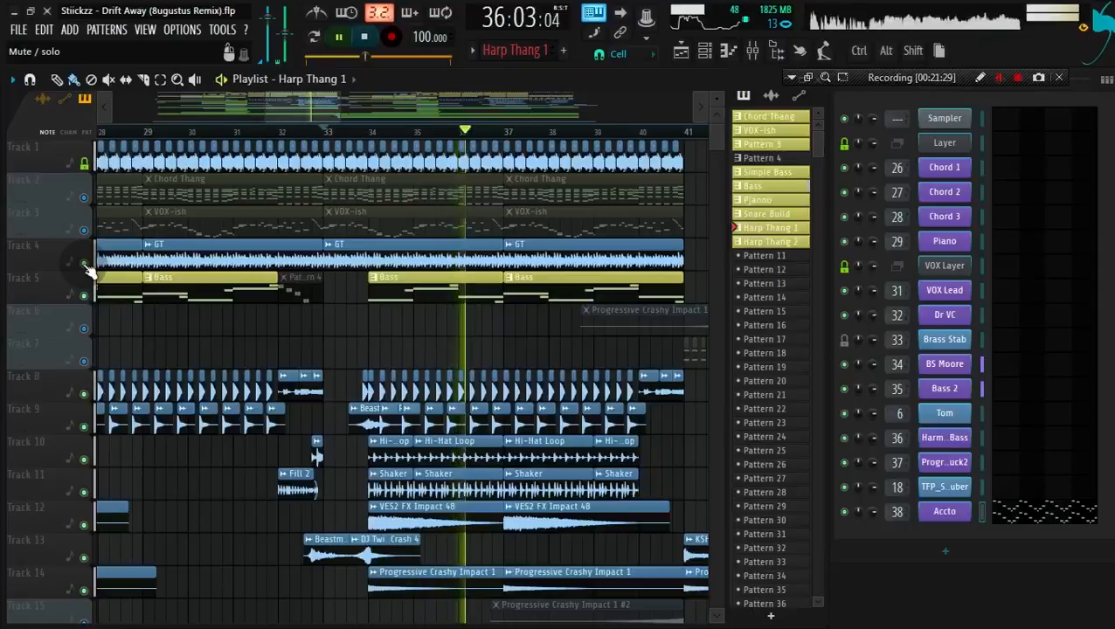
left_click(83, 199)
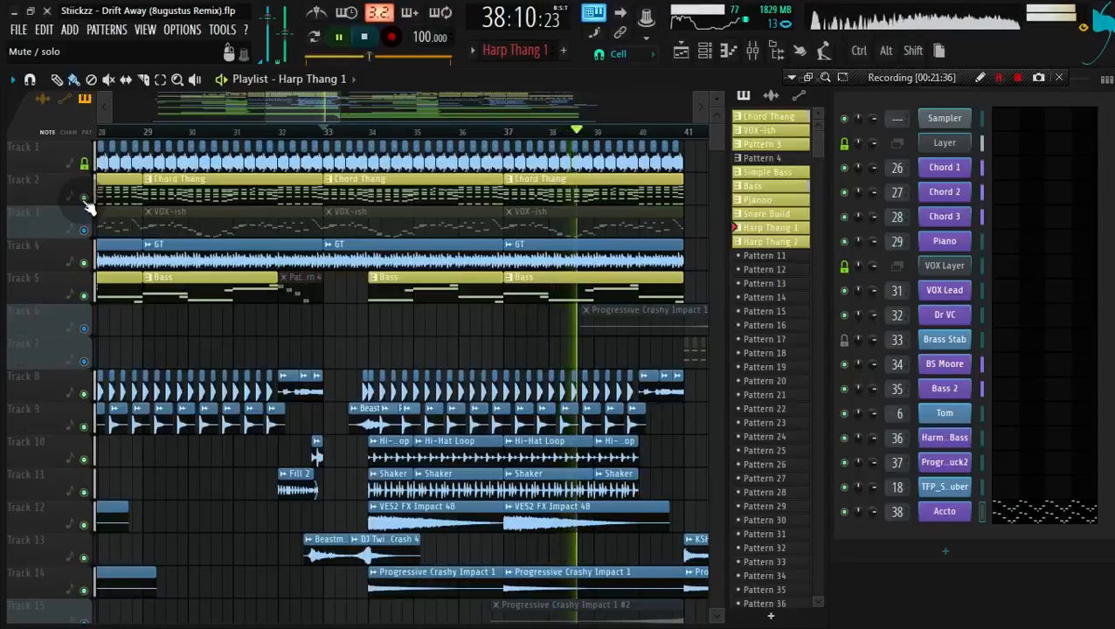
Stop playback and bring back the remaining muted tracks, including VOX-ish, leaving tracks 23 and 30 muted.
scroll(248, 322, "down", 2)
scroll(248, 322, "down", 3)
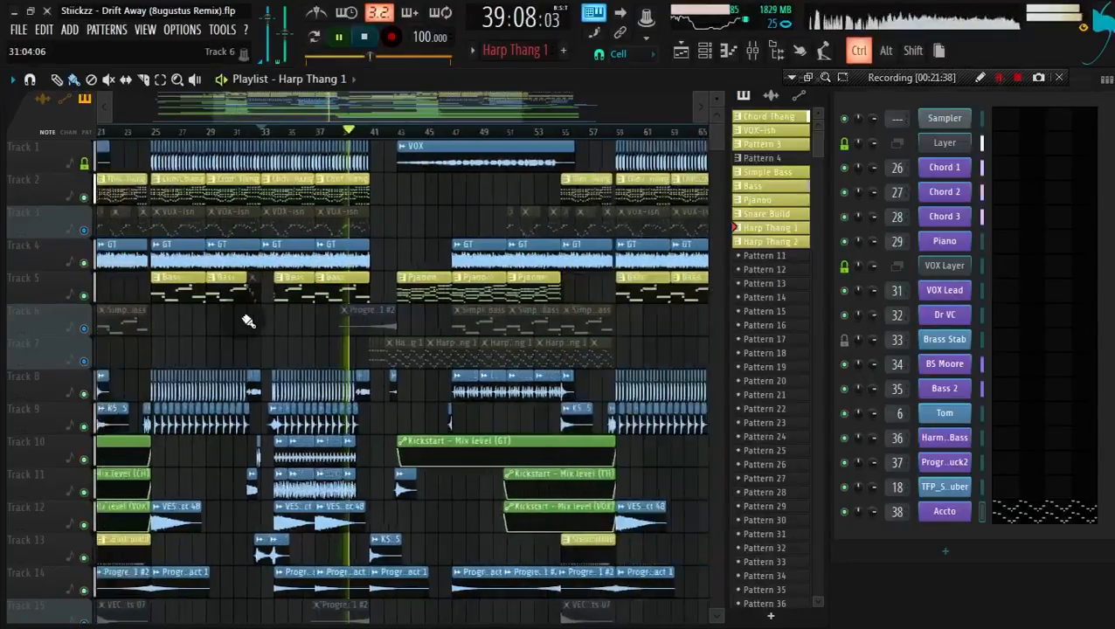
key("space")
left_click(89, 228, "ctrl")
left_click(89, 229, "ctrl")
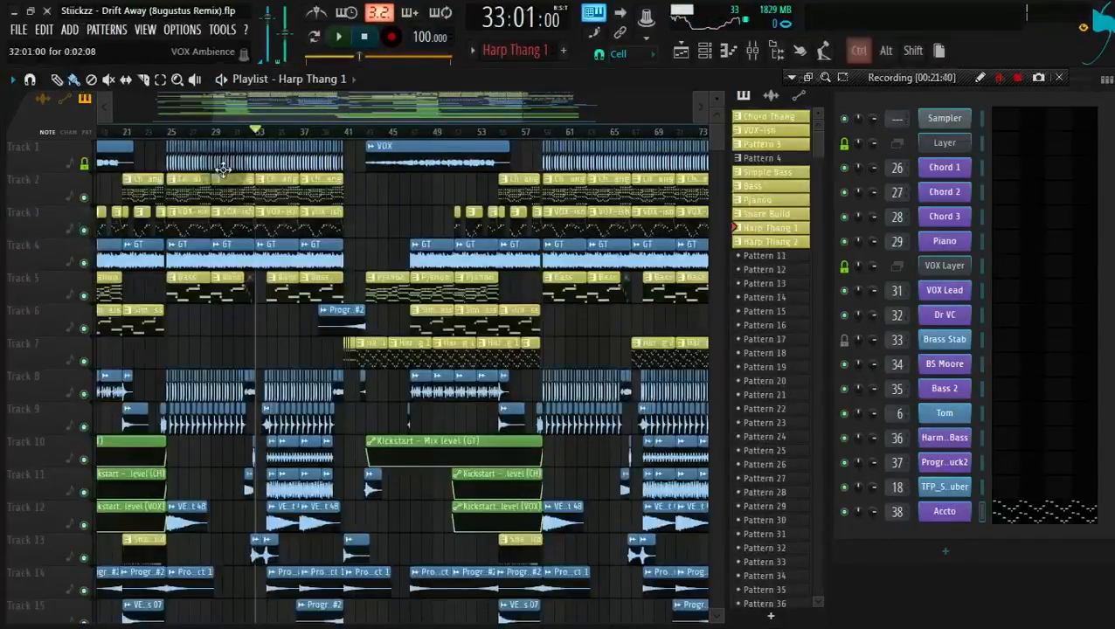
Play the full arrangement from bar 75 through the ending while checking its clips and automation tracks.
scroll(188, 167, "up", 3)
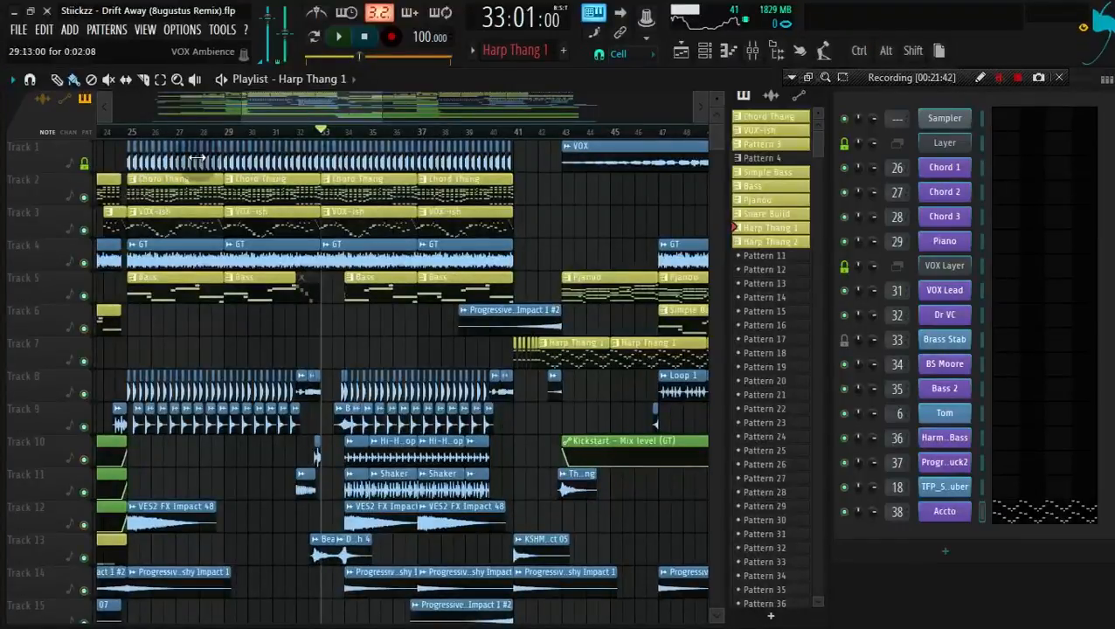
scroll(266, 179, "down", 5)
scroll(529, 190, "up", 3)
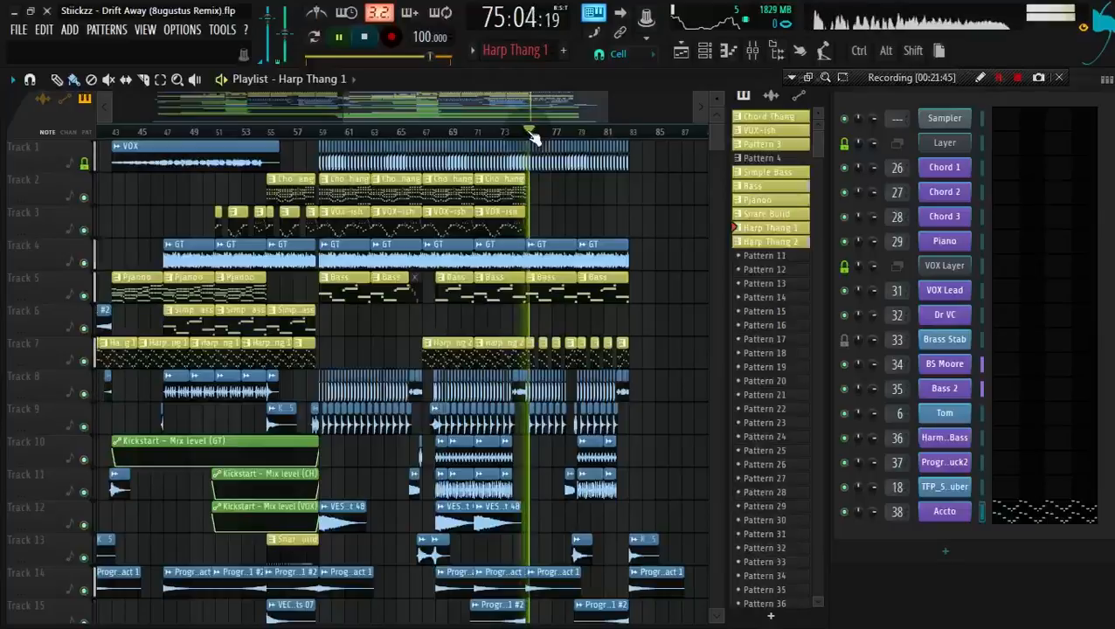
scroll(464, 310, "down", 6)
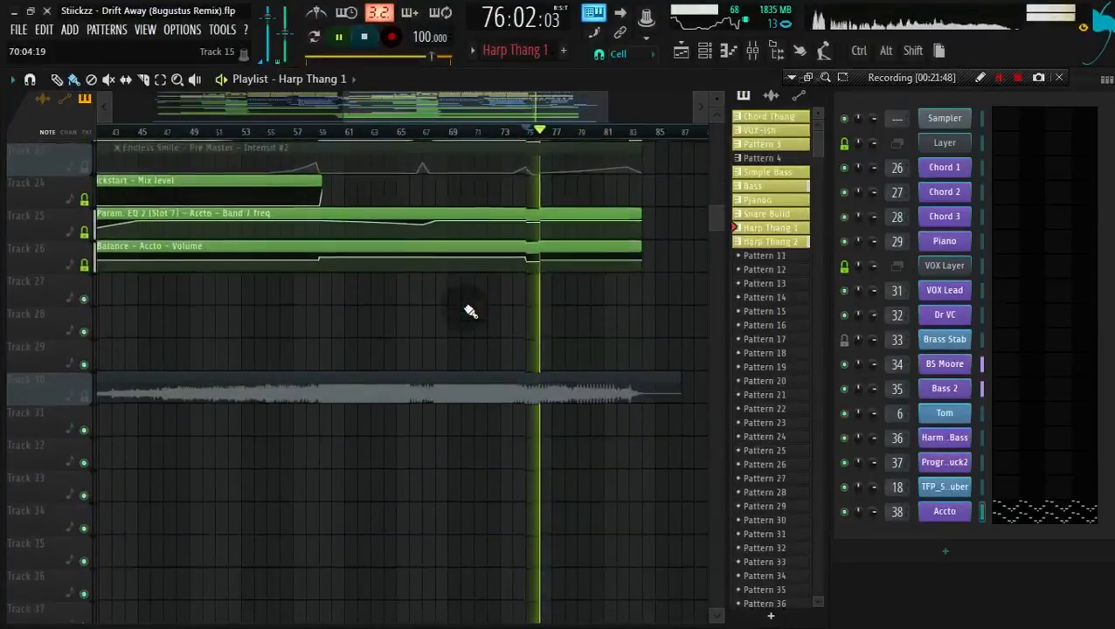
scroll(464, 308, "up", 6)
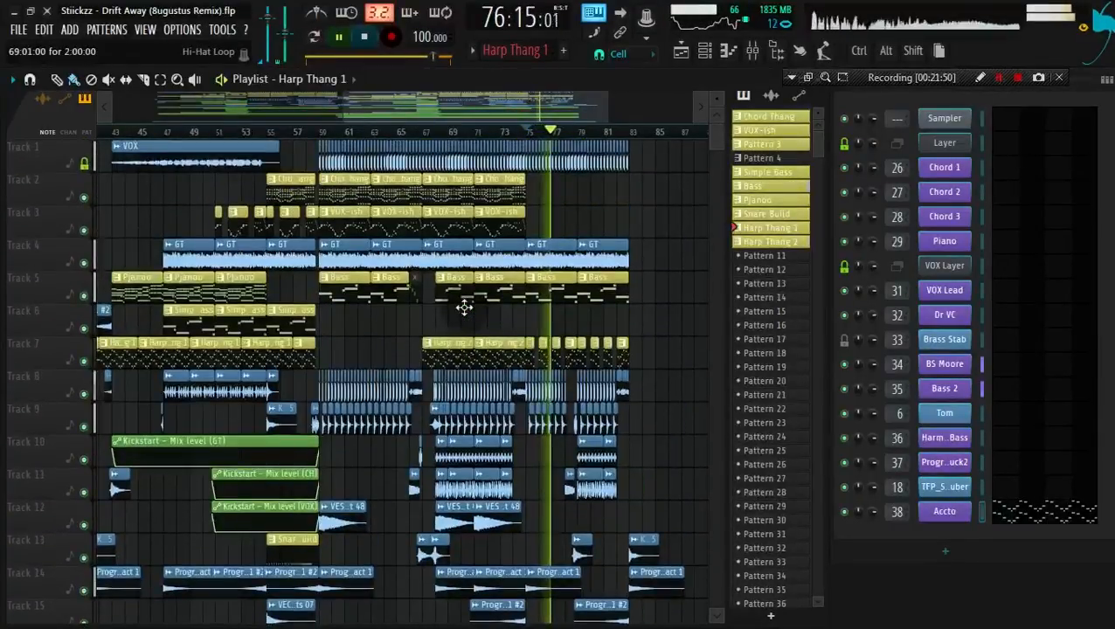
scroll(470, 310, "down", 5)
scroll(464, 308, "up", 3)
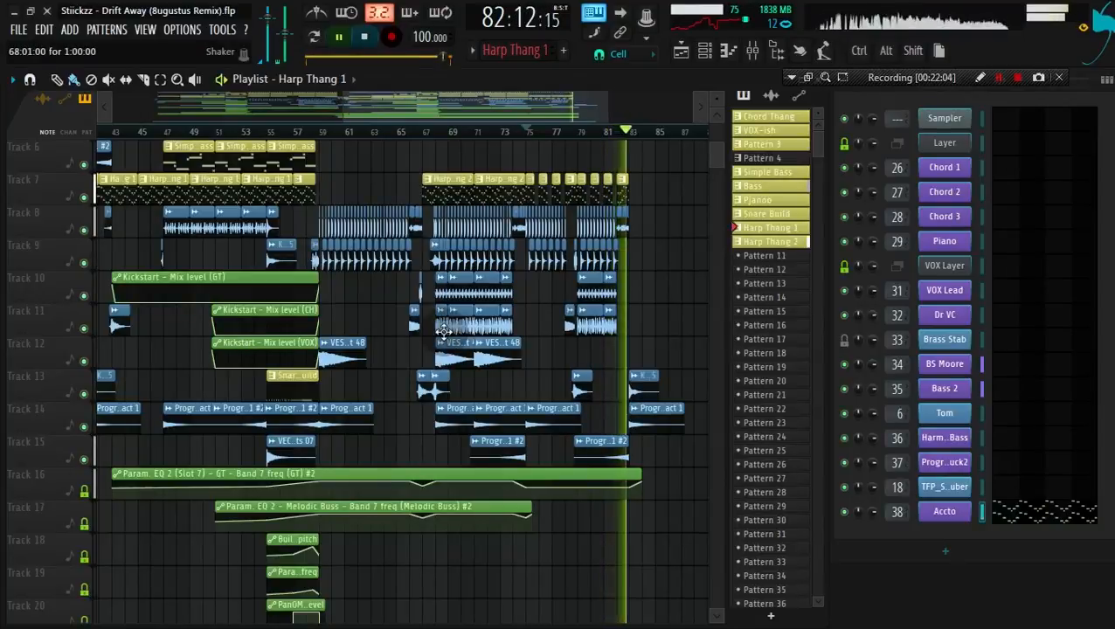
key("space")
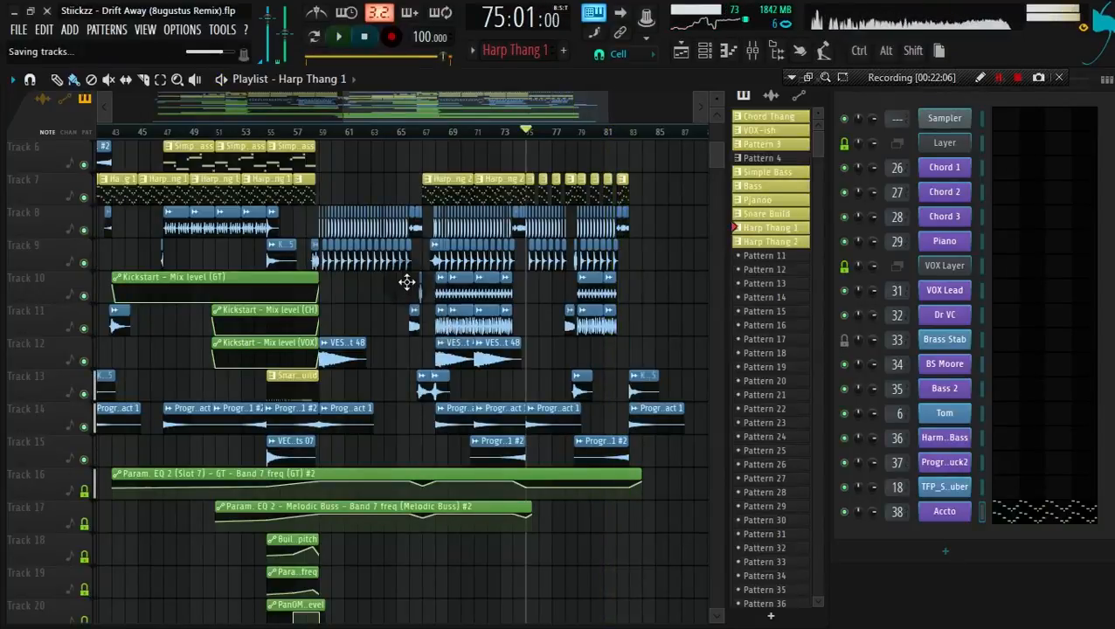
Unmute the Endless Smile automation on track 23 and enlarge the automation tracks.
scroll(488, 164, "down", 6)
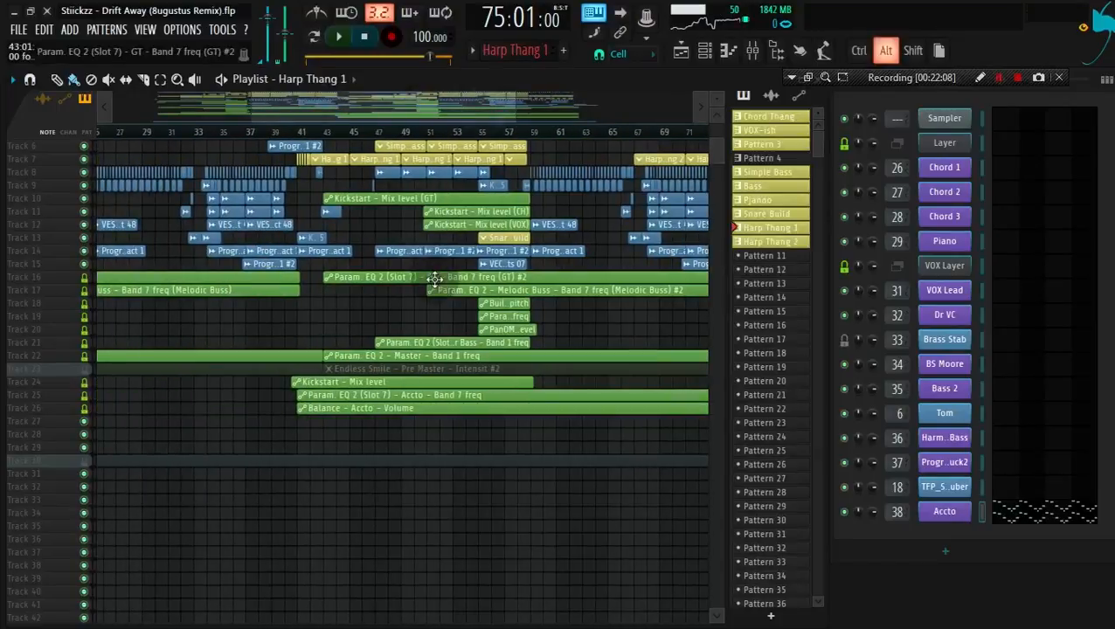
scroll(332, 319, "up", 3)
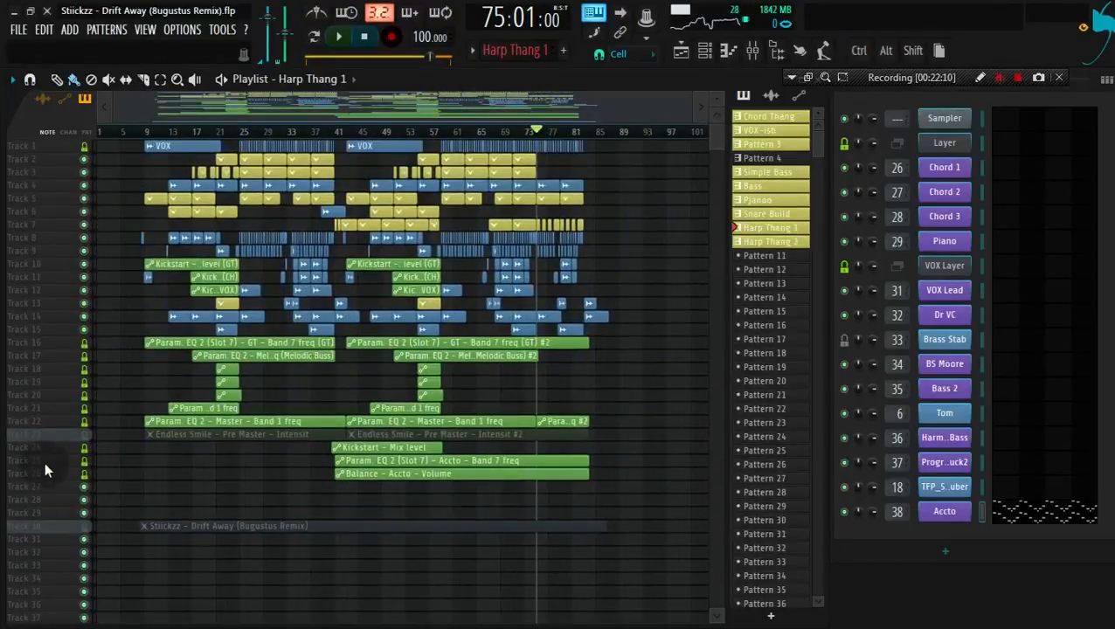
scroll(231, 428, "up", 3)
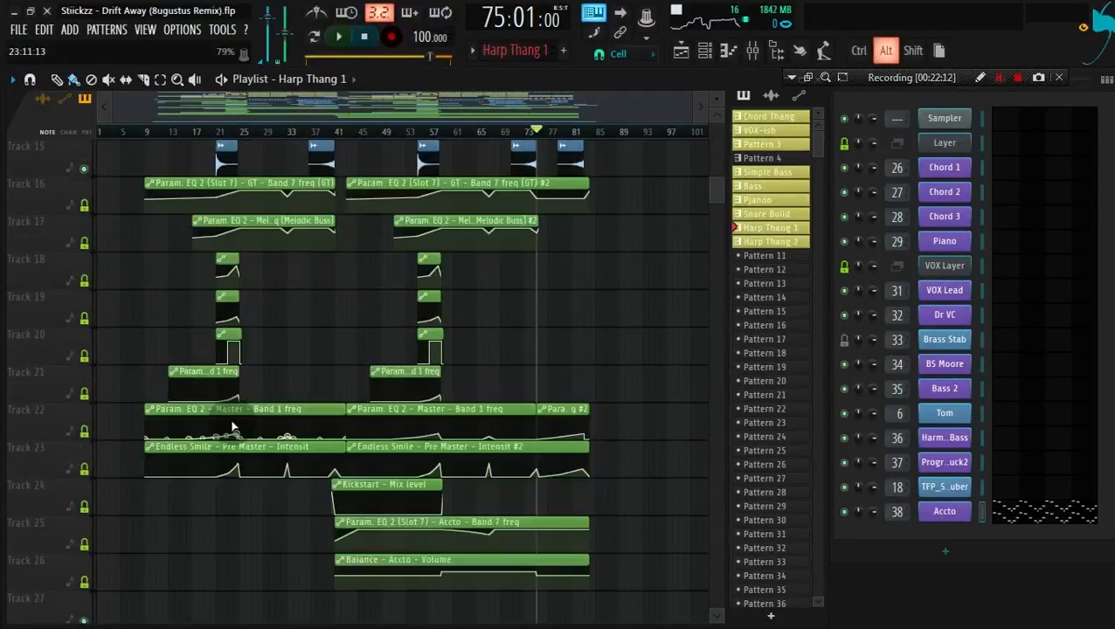
Examine the Param. EQ 2 – Master – Band 1 freq automation clips on track 22 against the whole arrangement.
scroll(232, 426, "down", 4)
scroll(232, 422, "up", 3)
scroll(231, 421, "up", 3)
scroll(231, 421, "down", 3)
scroll(231, 421, "down", 2)
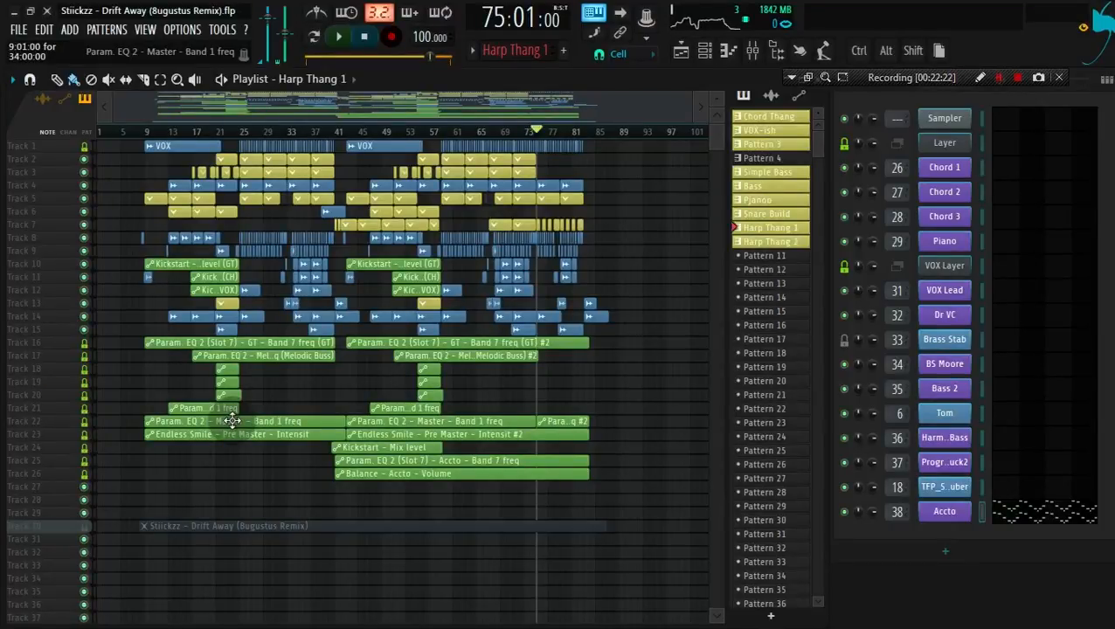
scroll(231, 421, "up", 5)
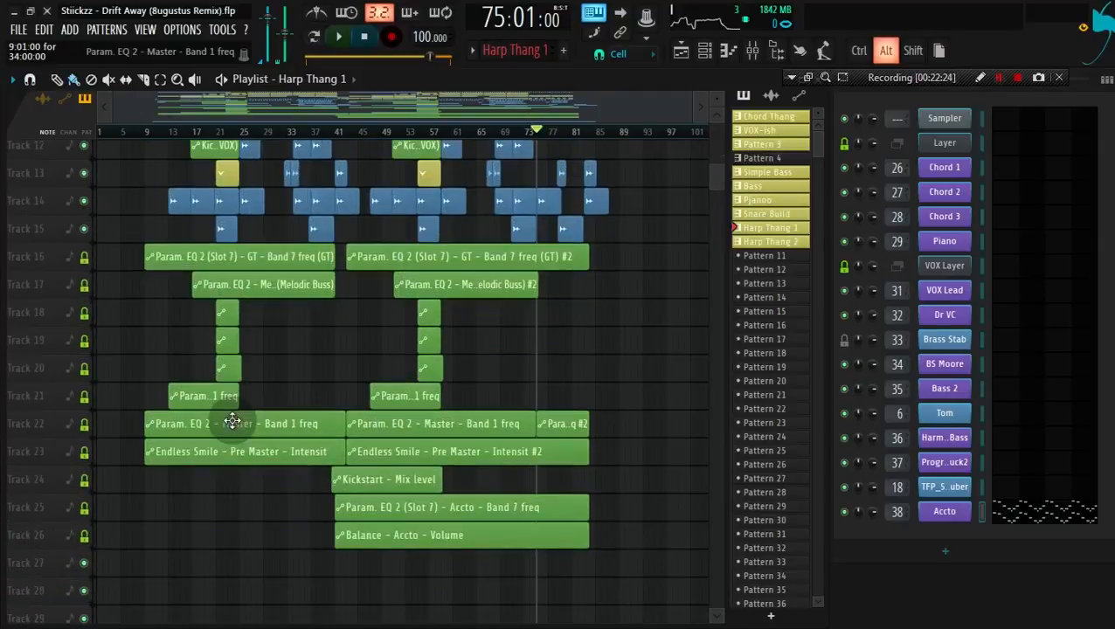